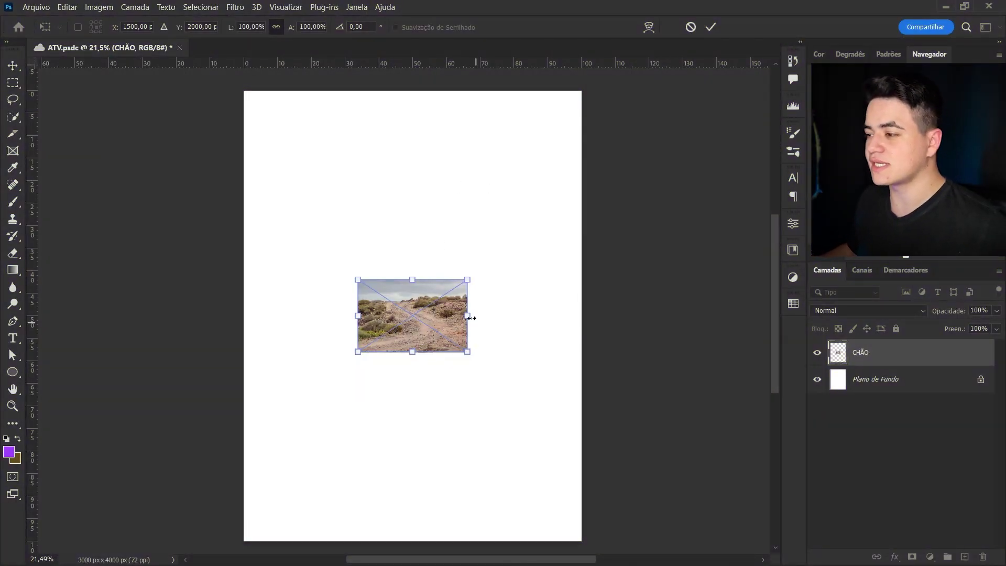
- Scale the CHÃO road photo to about 490% across the canvas and position it low
drag(477, 322, 627, 316)
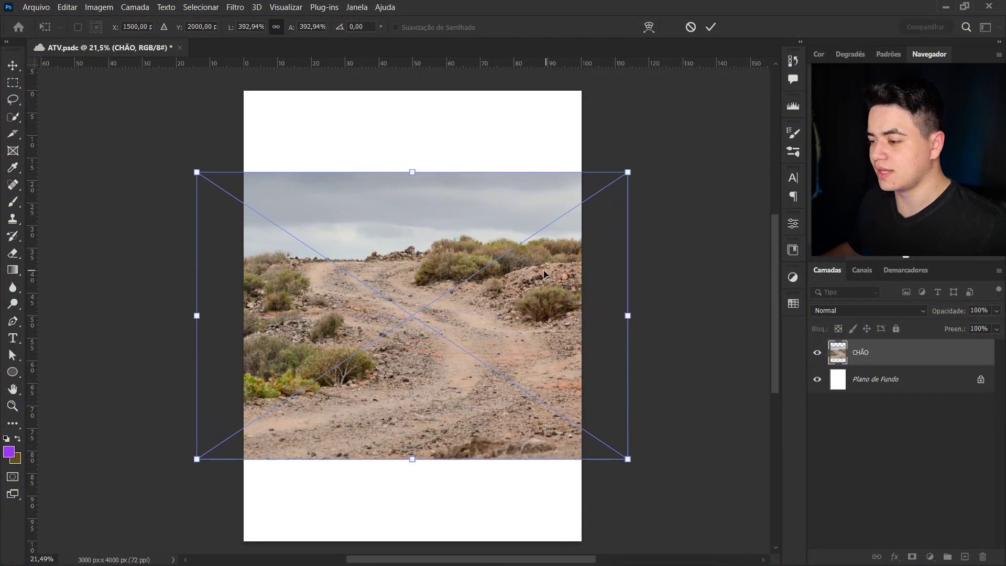
mouse_move(545, 278)
mouse_down()
mouse_move(550, 360)
mouse_move(565, 359)
mouse_up()
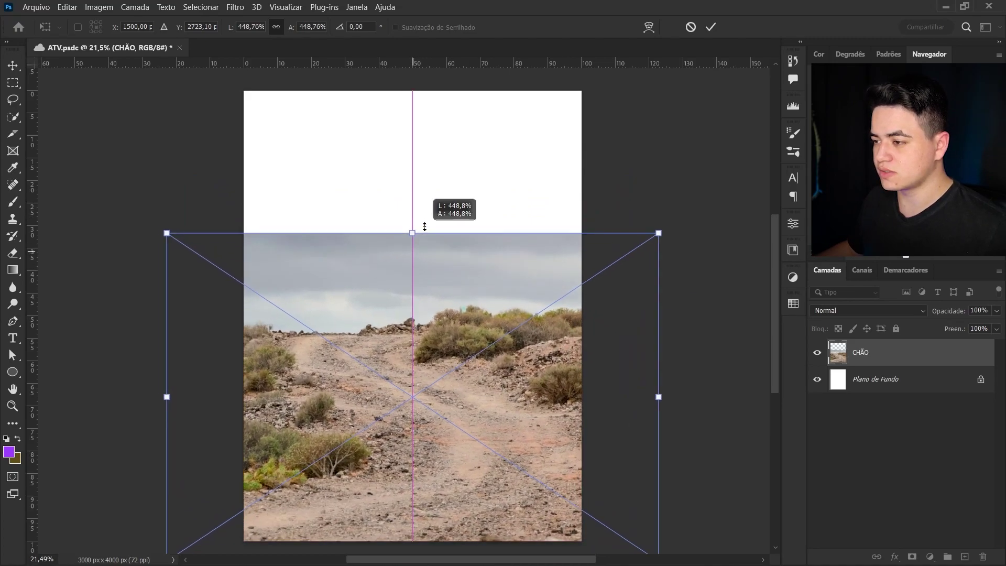
drag(423, 252, 423, 210)
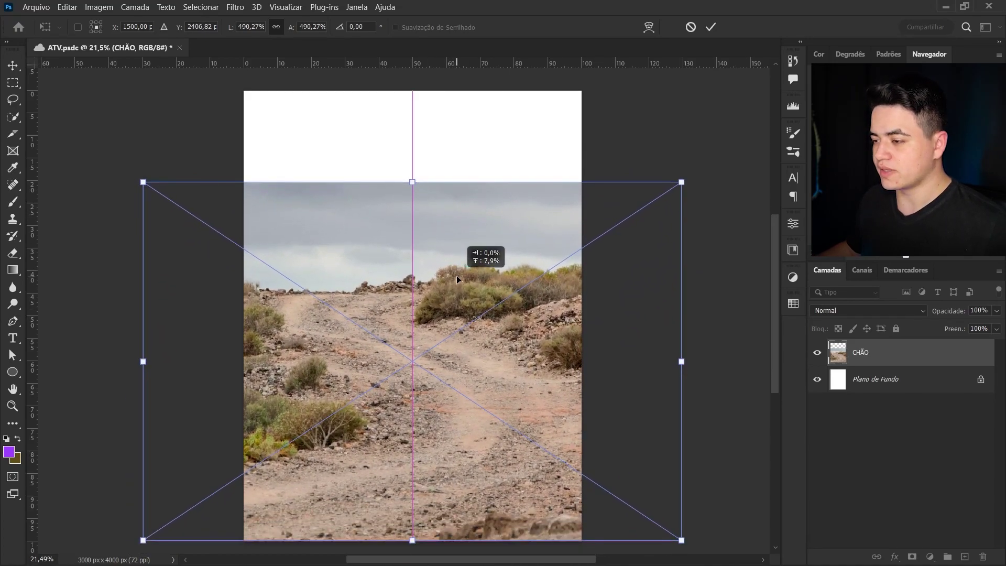
drag(457, 289, 492, 262)
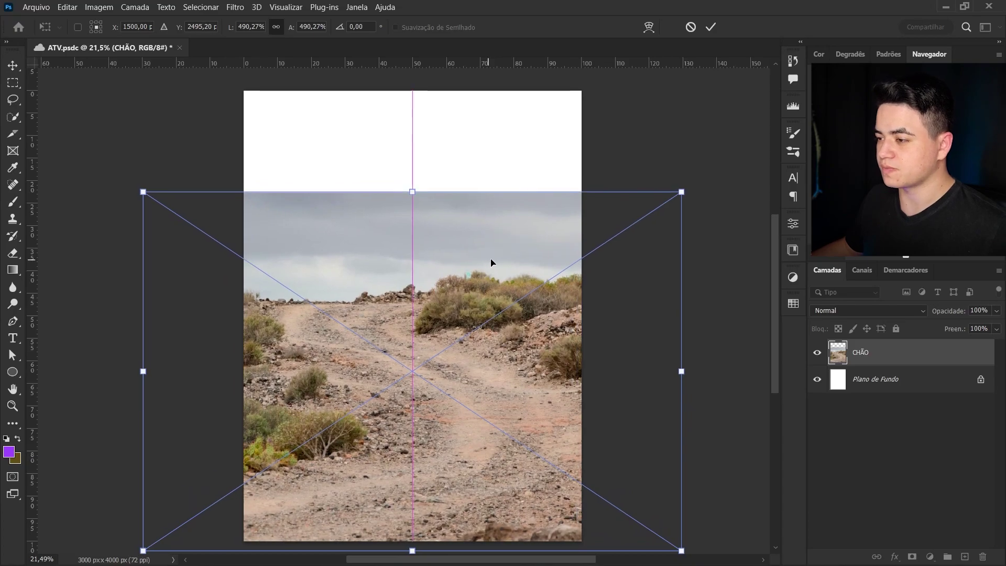
click(711, 26)
- Try a horizontal guide at the horizon, remove it, then zoom in on the sky area
drag(499, 66, 476, 293)
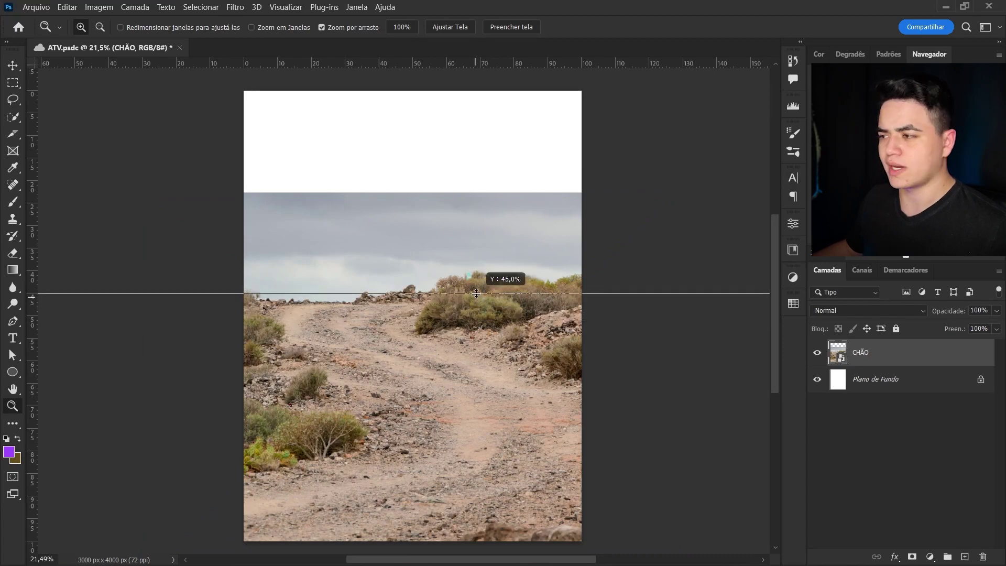
drag(476, 293, 490, 62)
drag(530, 377, 510, 389)
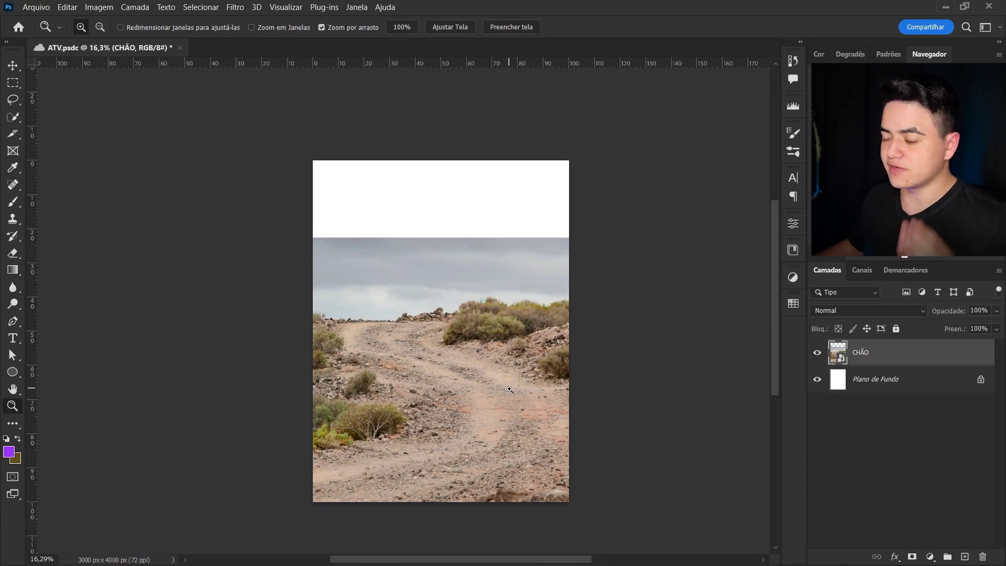
drag(469, 319, 529, 318)
key(v)
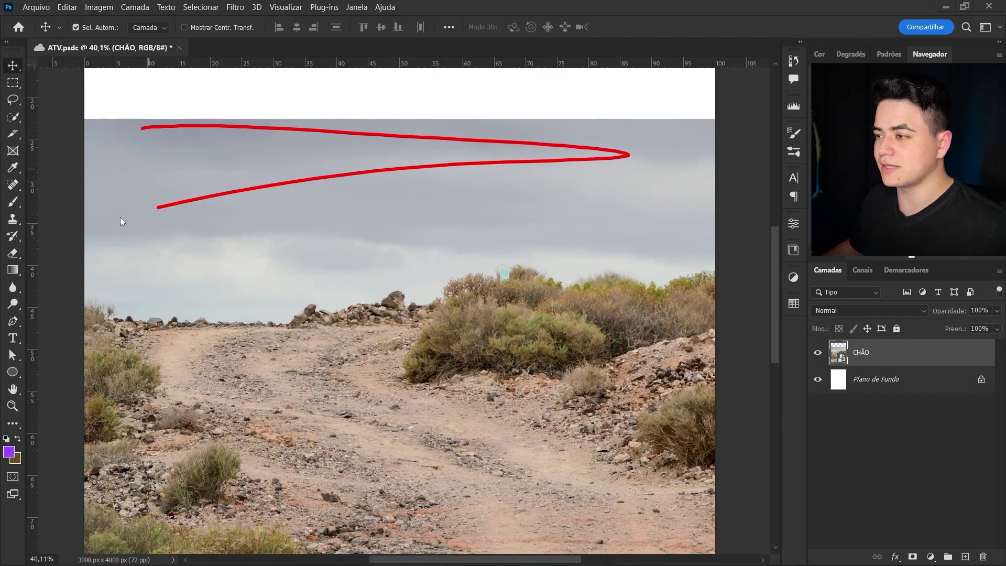
key(z)
drag(471, 308, 454, 308)
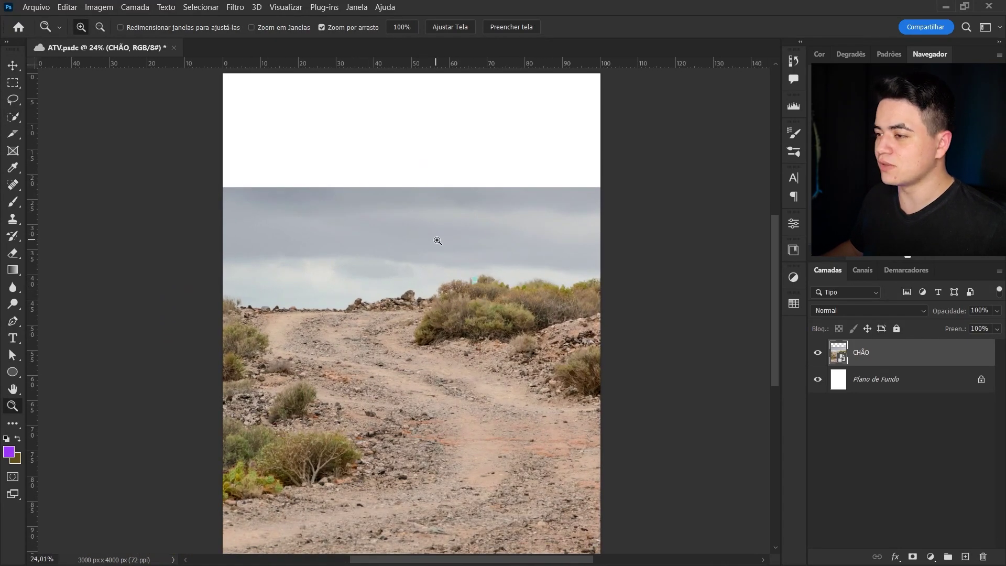
drag(436, 241, 461, 252)
key(w)
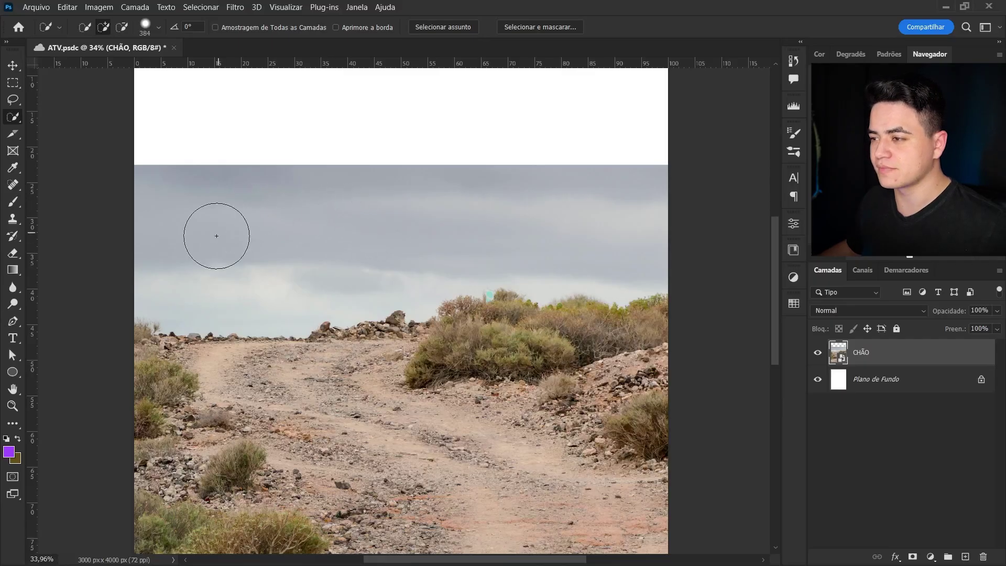
- Quick-select the grey sky down to the bushes along the skyline
drag(217, 236, 505, 214)
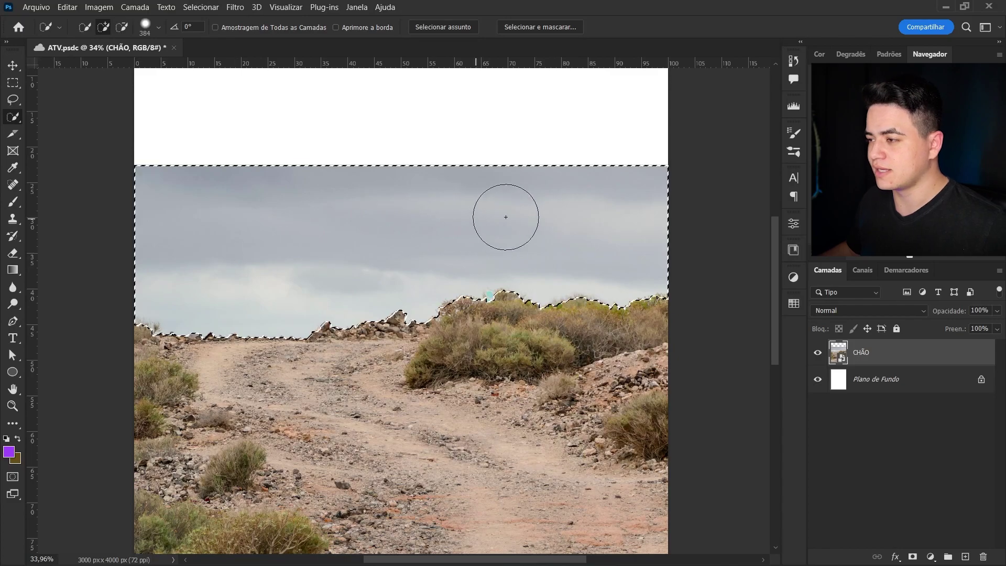
key(z)
mouse_move(529, 306)
mouse_down()
mouse_move(596, 303)
mouse_move(519, 278)
mouse_up()
key(w)
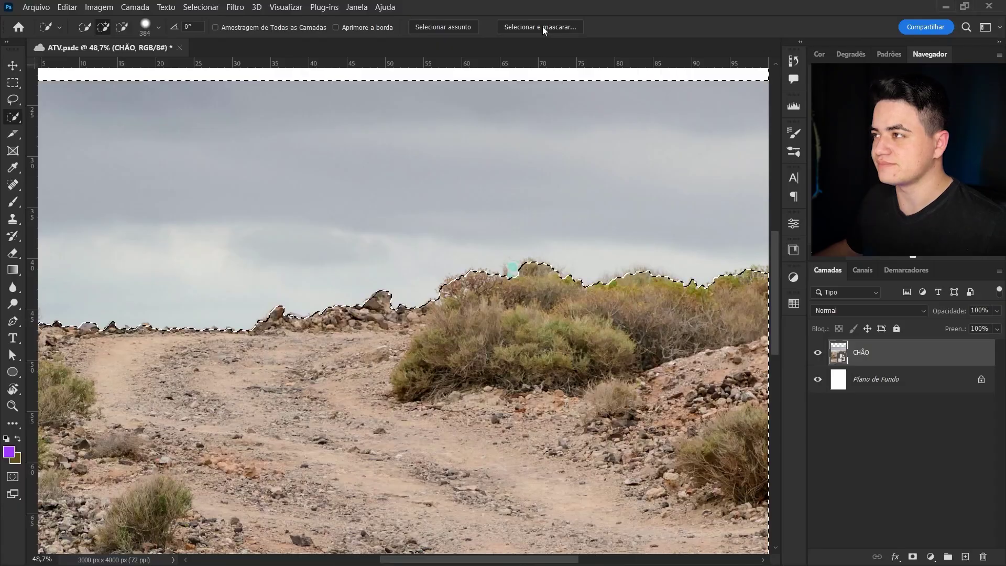
- In Select and Mask, brush the refine edge along the tree and bush tops
click(542, 27)
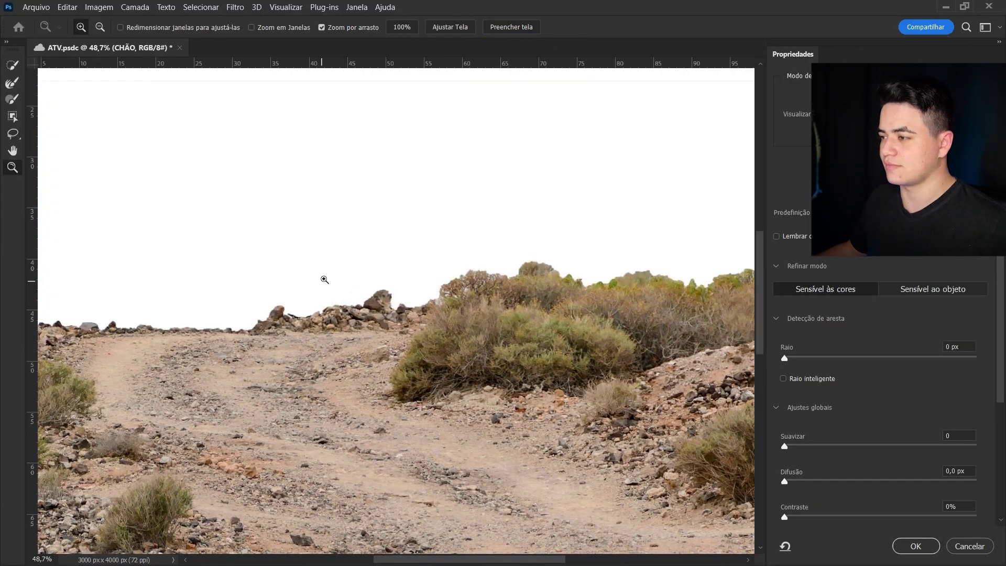
drag(530, 280, 474, 282)
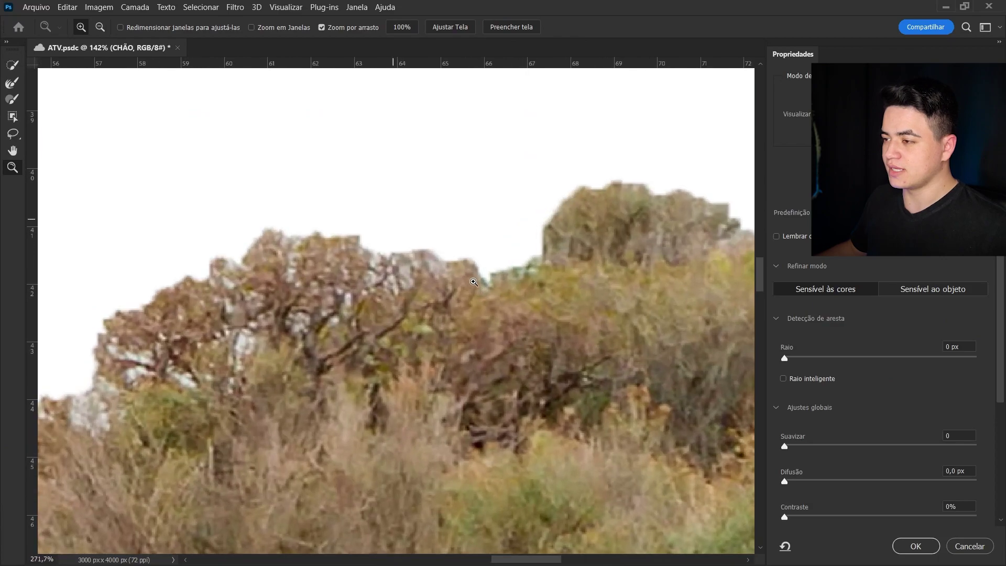
scroll(494, 266, down, 2)
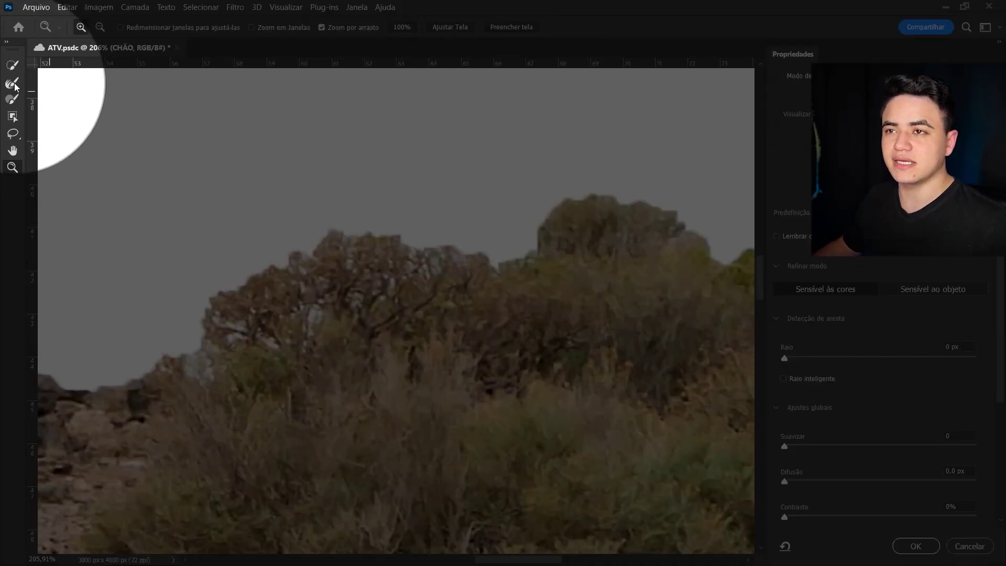
click(13, 83)
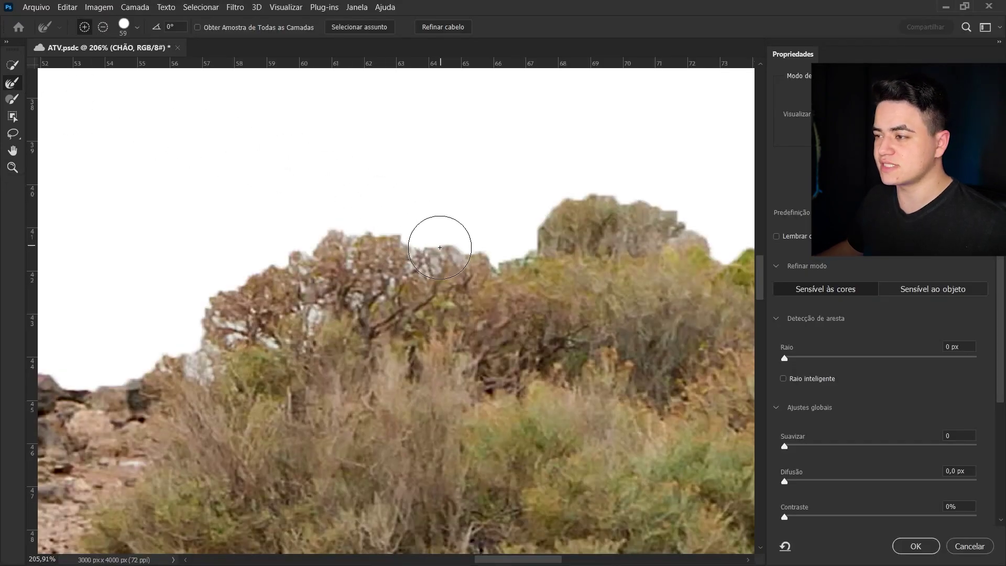
drag(440, 248, 392, 229)
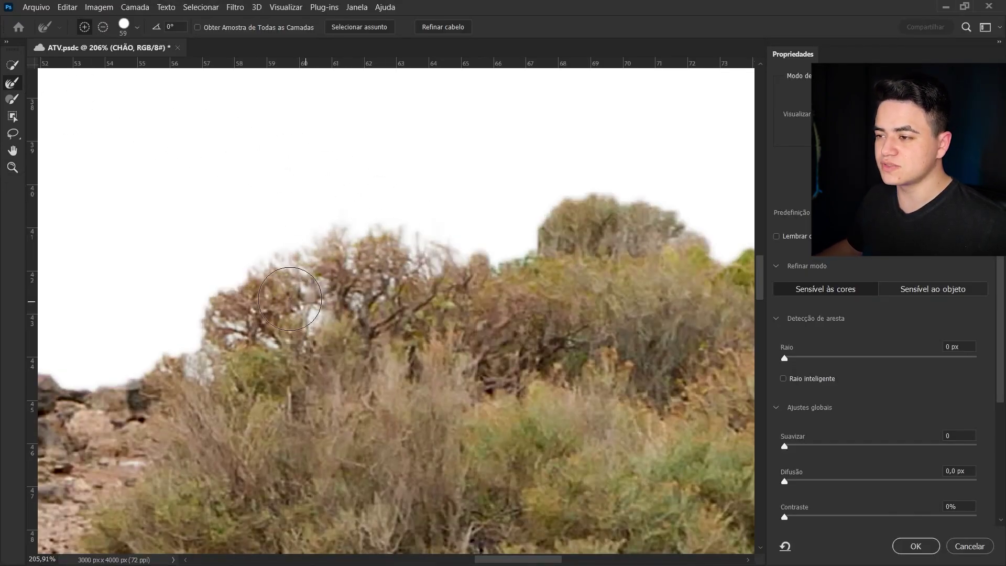
drag(193, 307, 373, 268)
drag(507, 247, 268, 327)
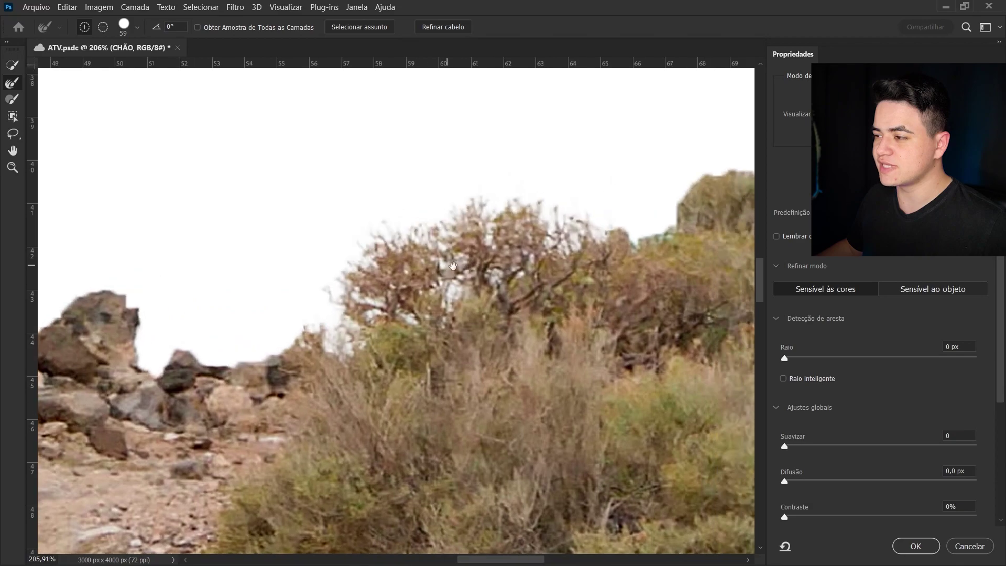
drag(428, 297, 583, 243)
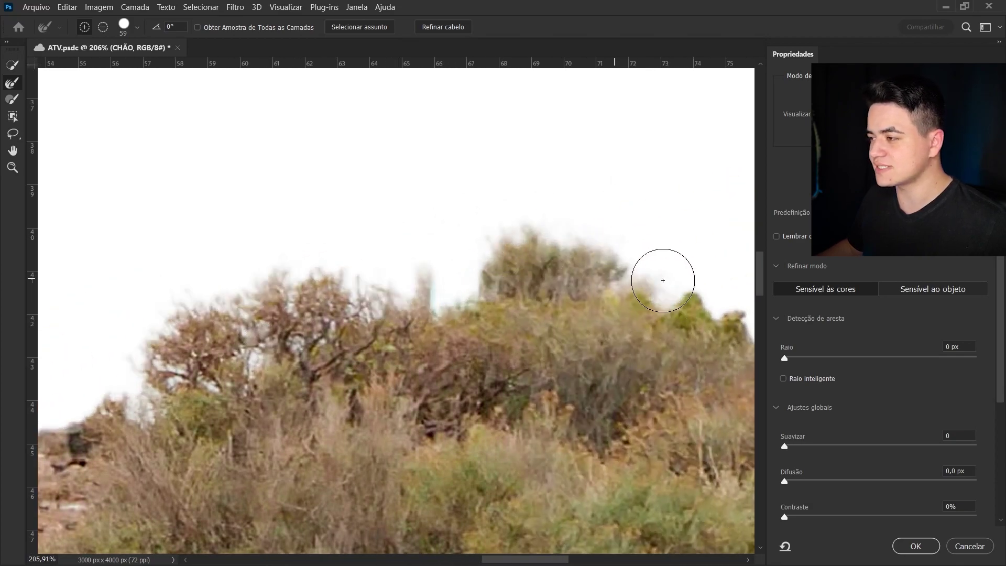
- Pan and zoom along the skyline to check the refined bush edges
scroll(663, 280, right, 5)
scroll(645, 288, right, 5)
scroll(505, 332, right, 3)
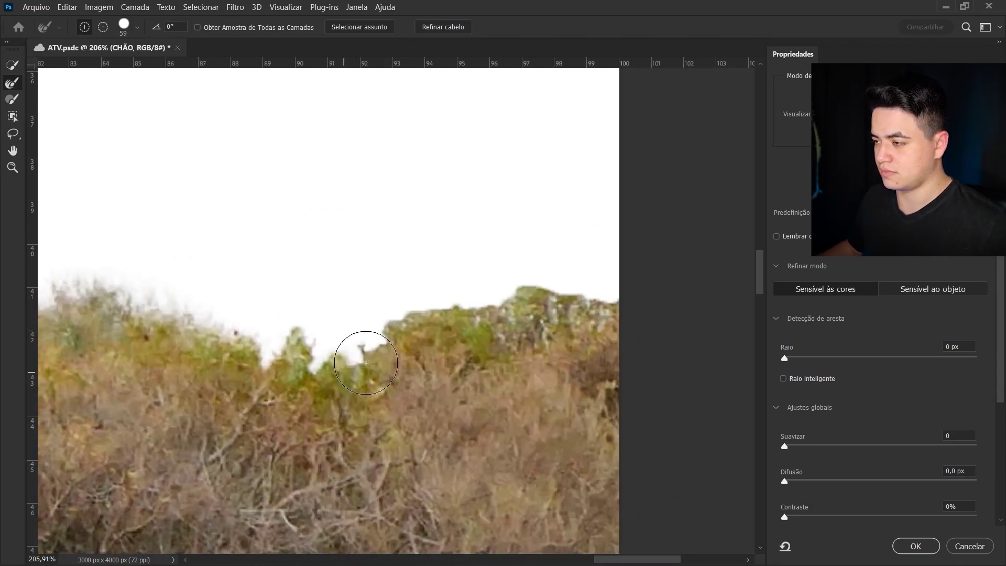
scroll(472, 314, down, 5)
key(z)
mouse_move(662, 303)
mouse_down()
mouse_move(485, 297)
mouse_move(549, 280)
mouse_up()
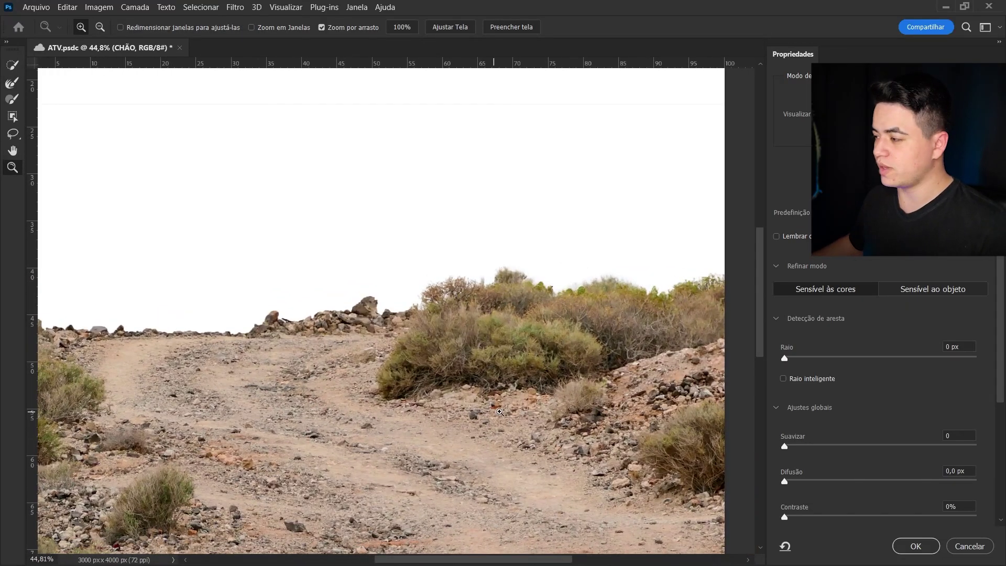
drag(495, 283, 628, 313)
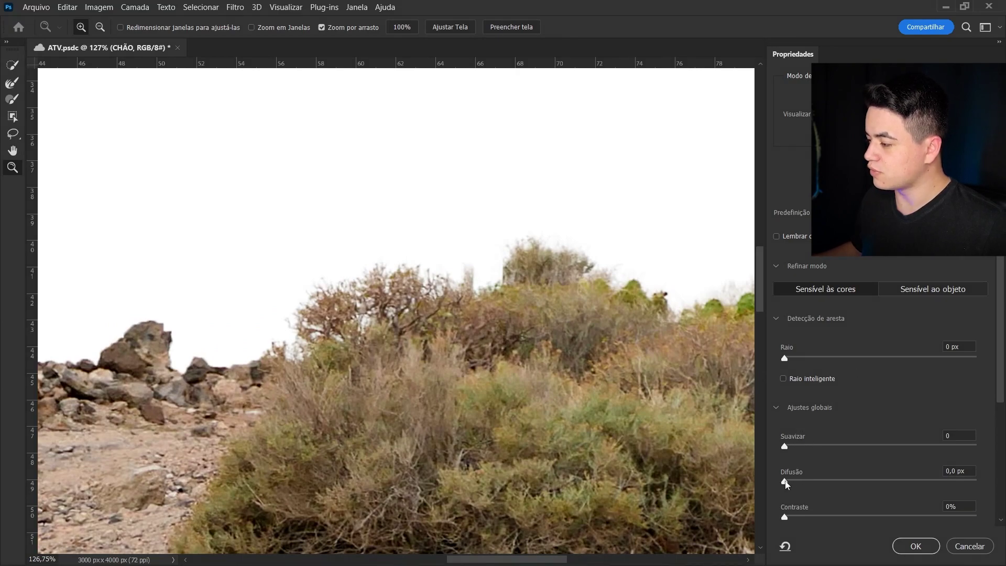
- Set a 2 px feather on the sky edge and enable Decontaminate Colors
scroll(825, 498, down, 3)
drag(785, 323, 803, 323)
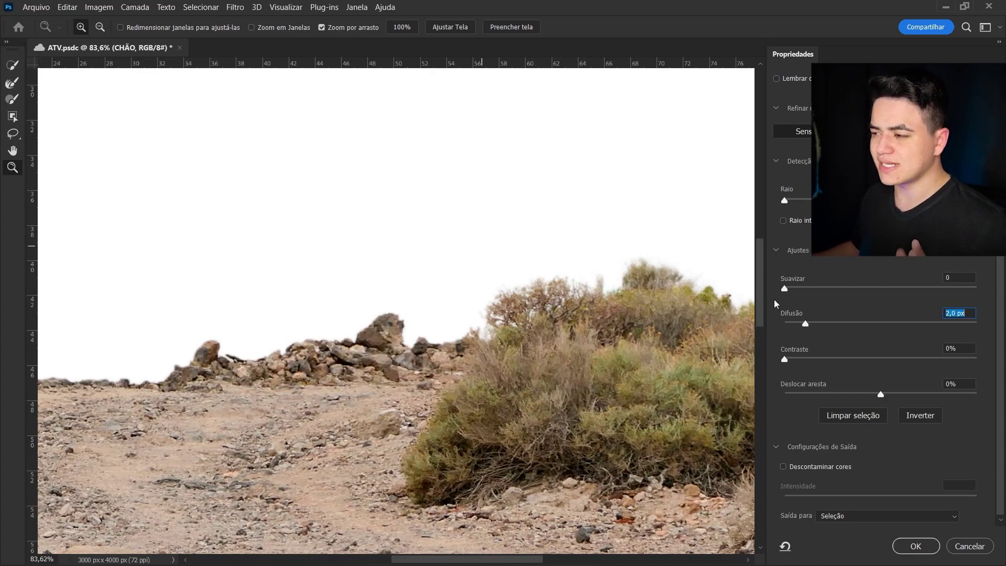
drag(579, 296, 603, 304)
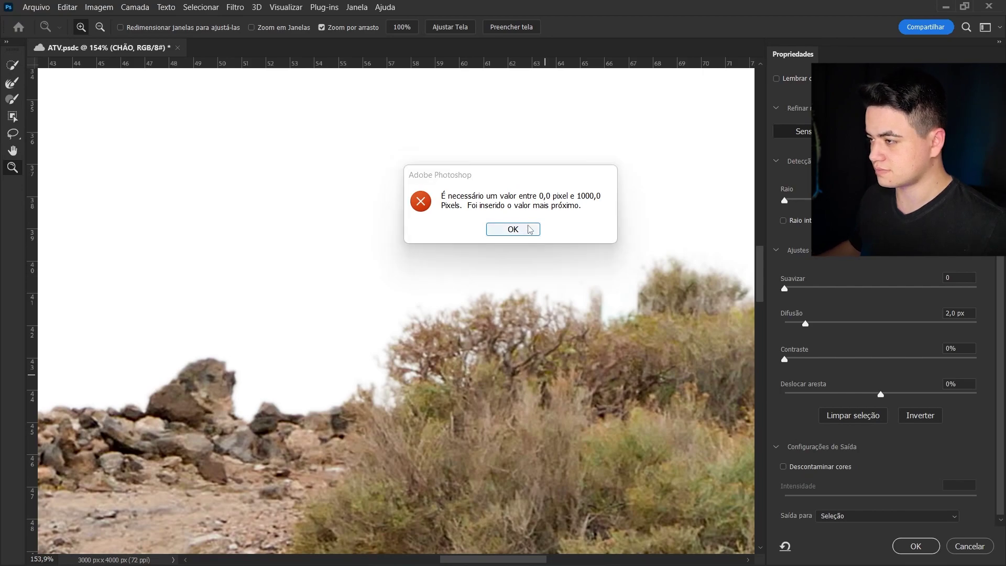
key(Return)
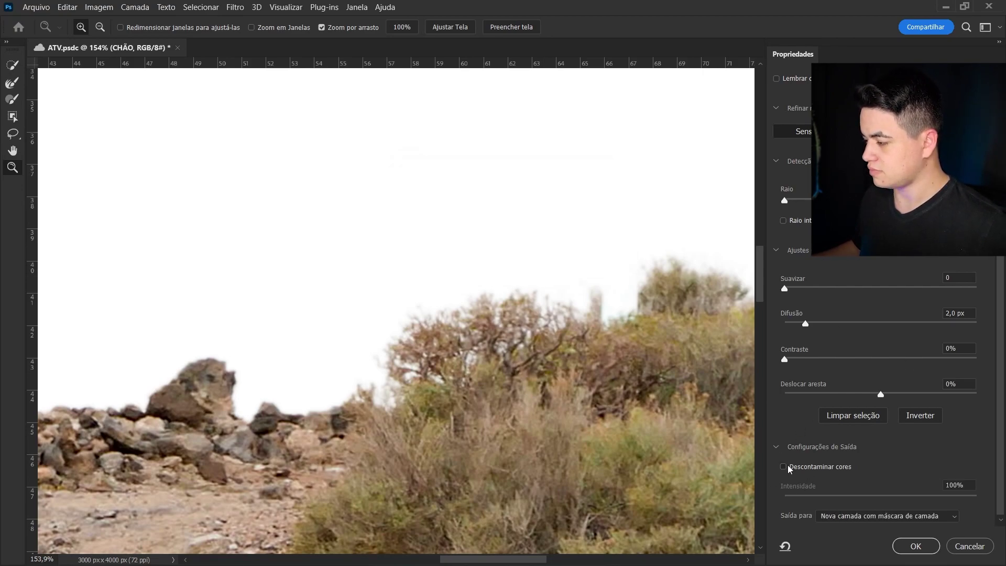
click(784, 466)
drag(618, 427, 546, 400)
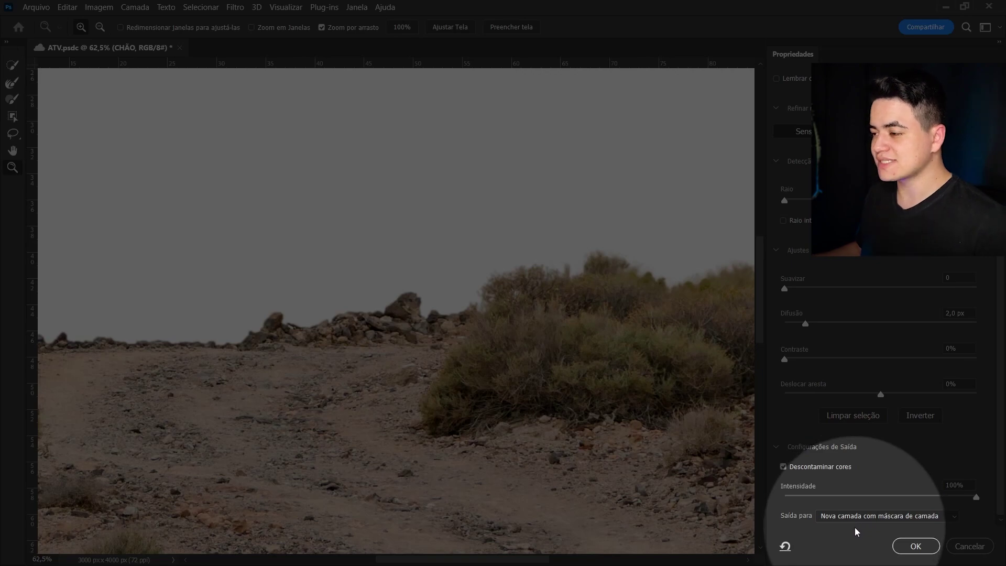
- Output the refinement as a new layer with layer mask, CHÃO copiar
click(908, 549)
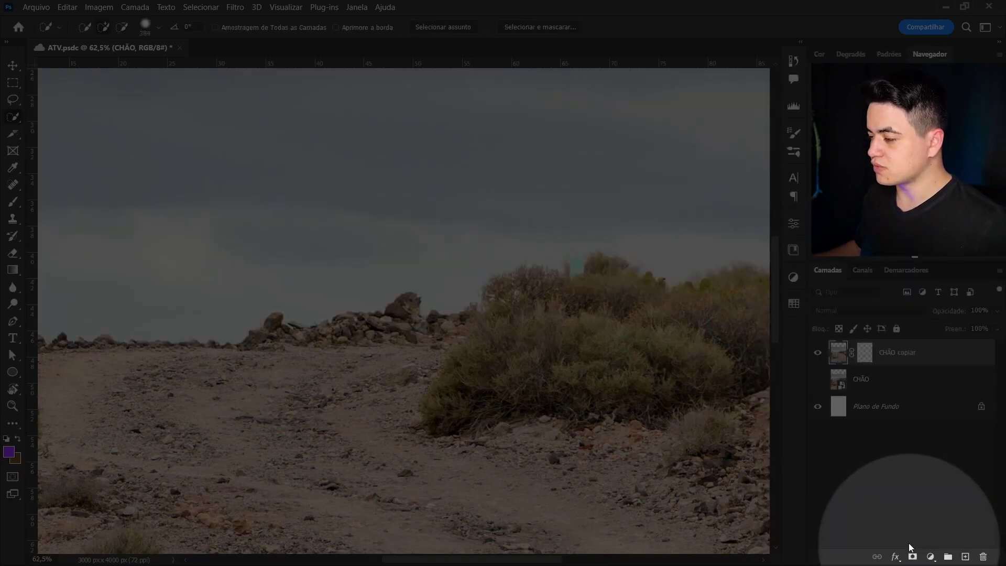
scroll(556, 347, down, 5)
scroll(556, 347, down, 5)
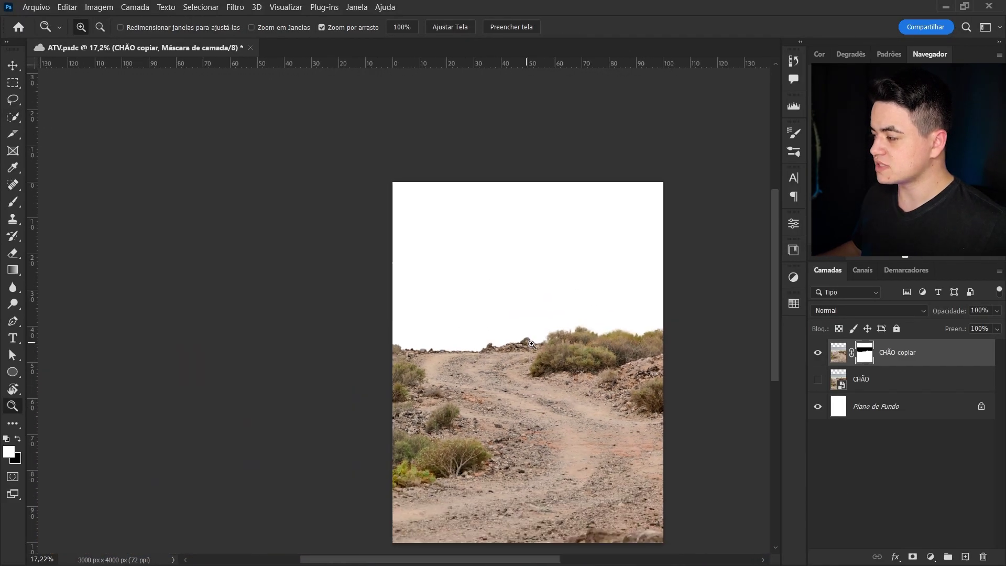
scroll(548, 354, up, 1)
scroll(528, 356, up, 2)
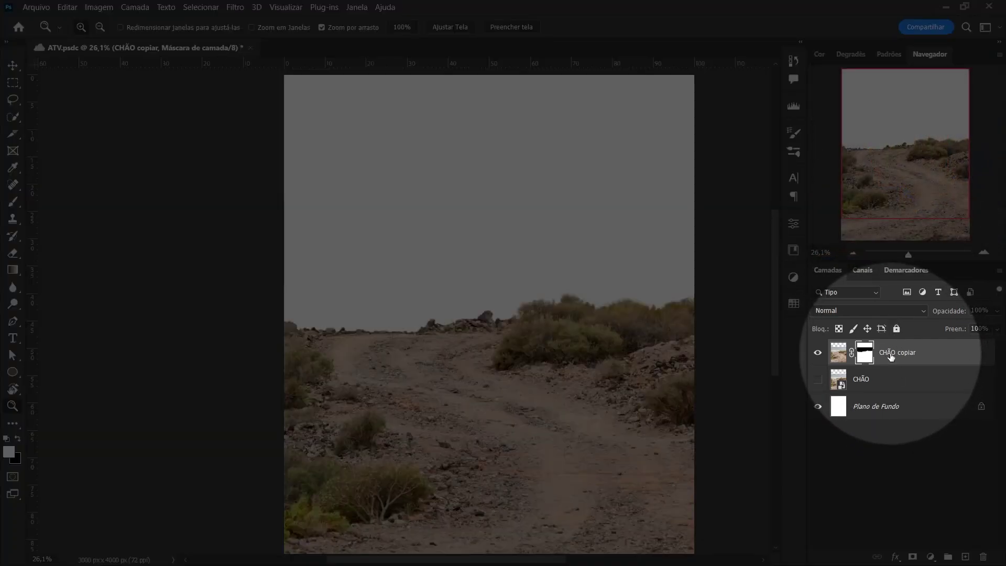
- Convert CHÃO copiar to a smart object and hide the original CHÃO layer
right_click(891, 353)
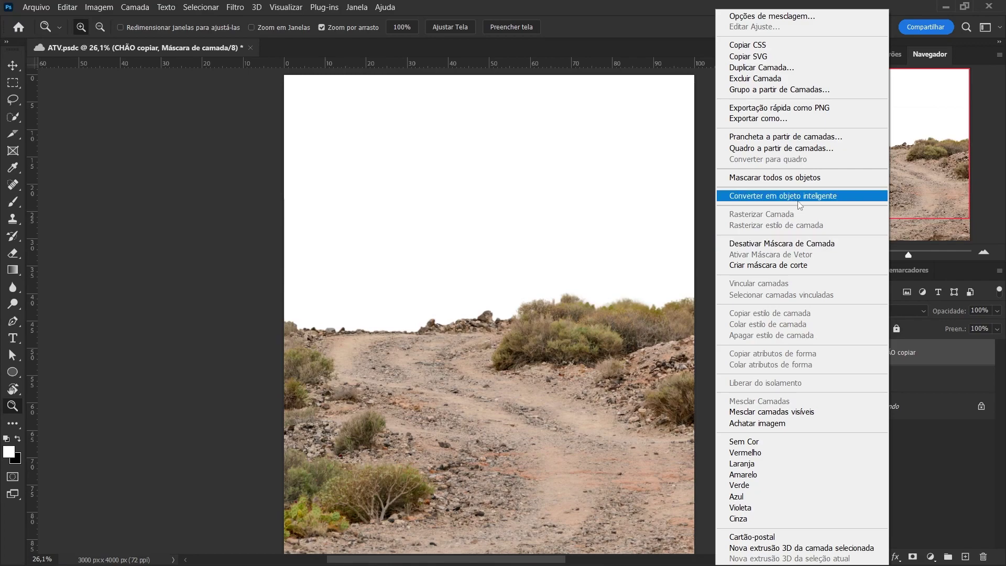
click(806, 196)
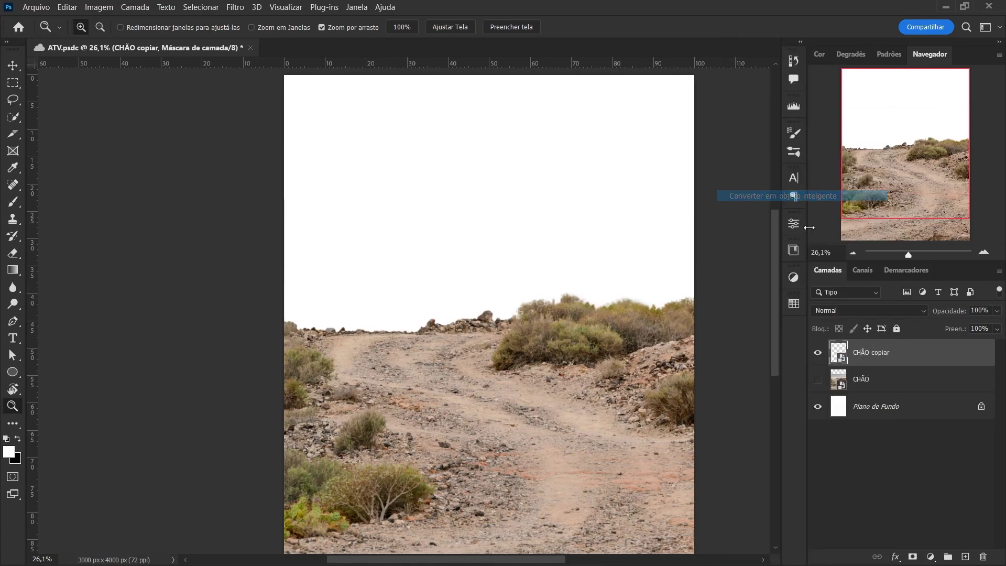
click(859, 385)
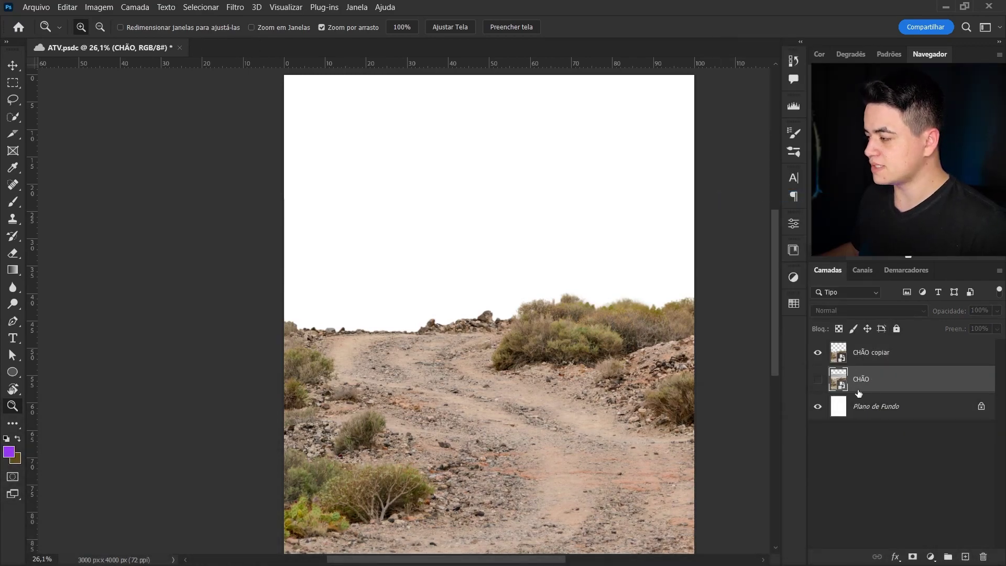
click(818, 379)
scroll(573, 358, down, 3)
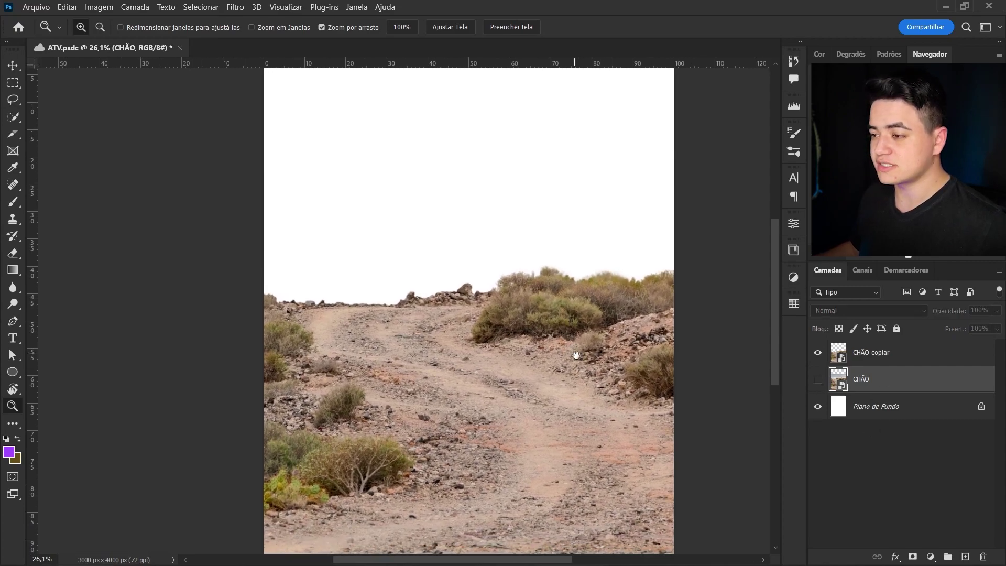
scroll(574, 358, down, 1)
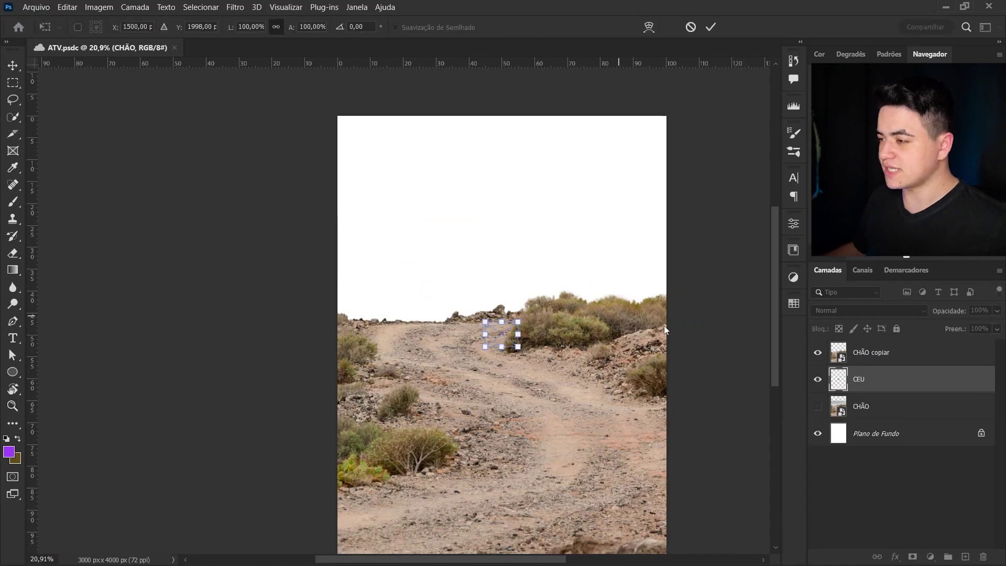
- Scale the CEU sky photo to about 1507% so it covers the canvas
mouse_move(519, 336)
mouse_down()
mouse_move(744, 345)
mouse_move(751, 336)
mouse_up()
drag(586, 383, 586, 346)
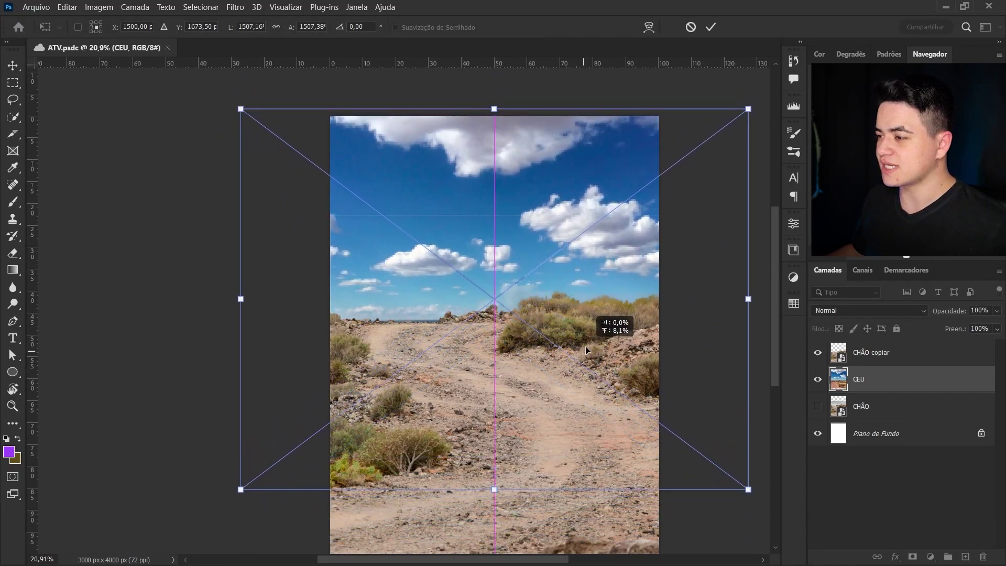
drag(485, 117, 491, 150)
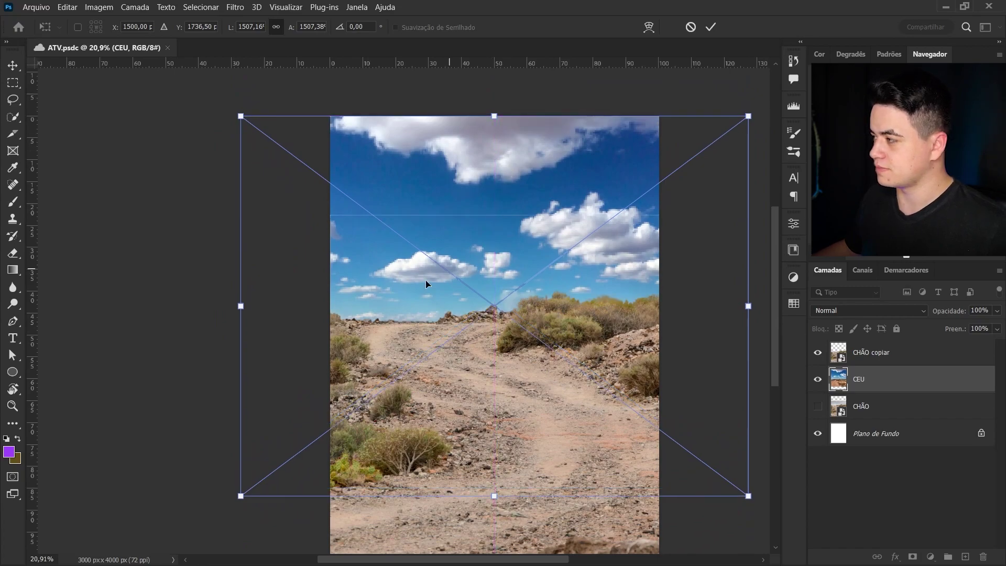
drag(495, 116, 503, 118)
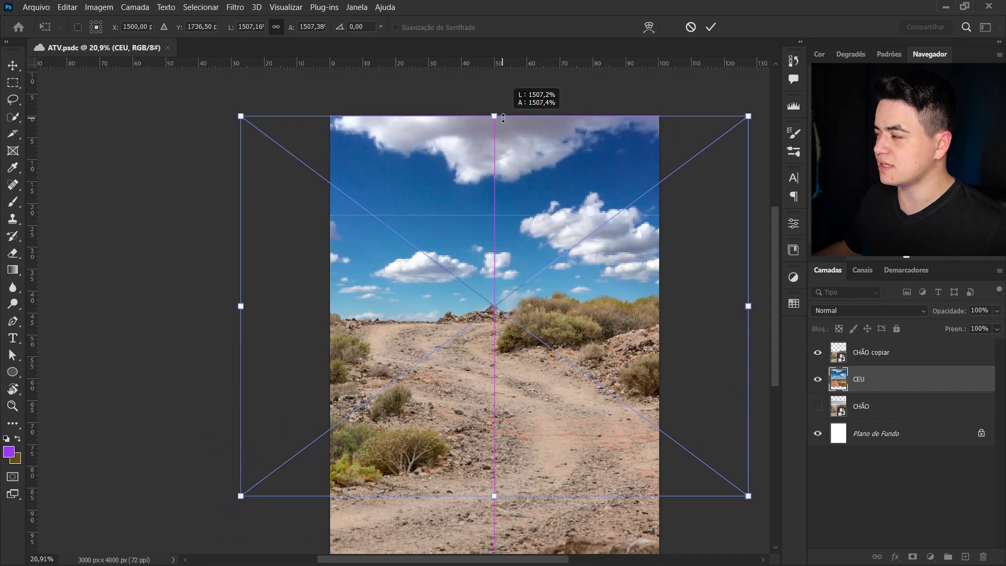
key(Return)
- Zoom in to inspect where the sky meets the horizon
key(z)
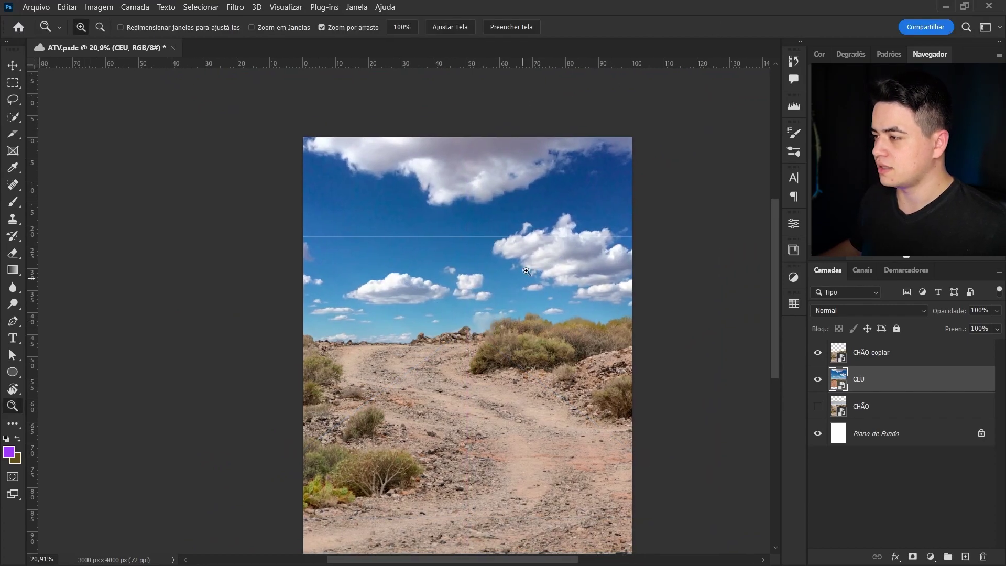
drag(409, 288, 441, 288)
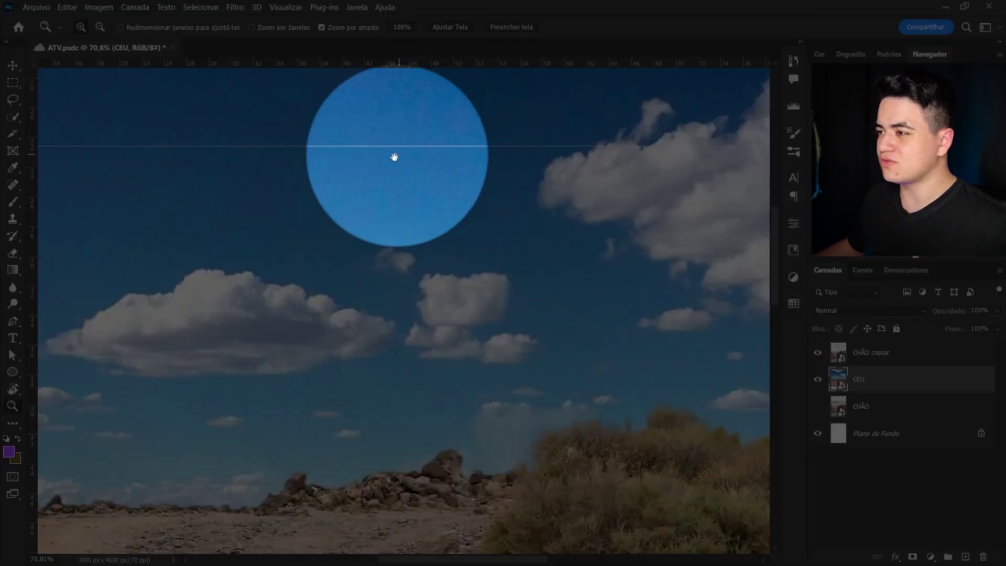
drag(395, 157, 530, 191)
scroll(425, 191, down, 3)
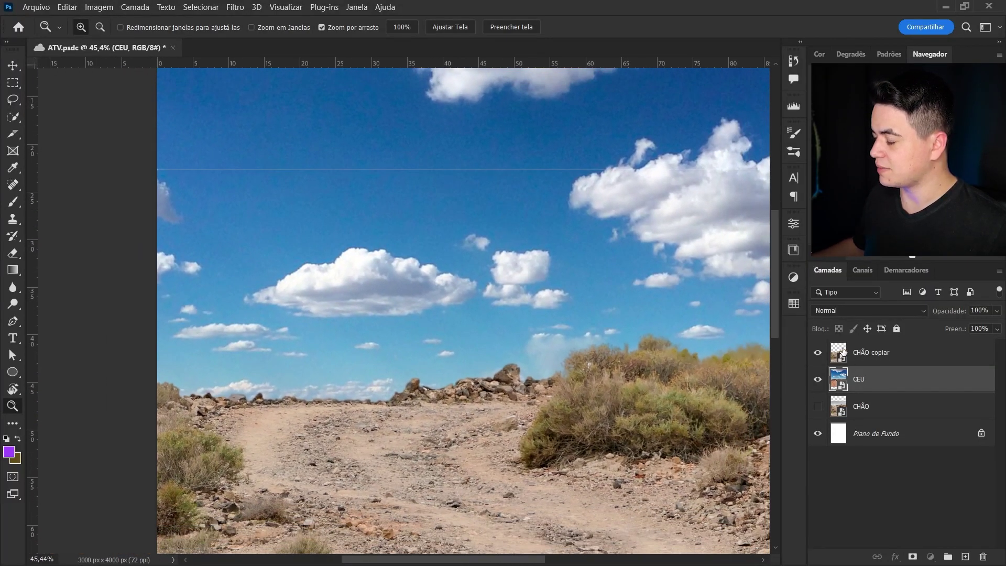
- Add a layer mask to CHÃO copiar and set up a black soft round brush
click(843, 352)
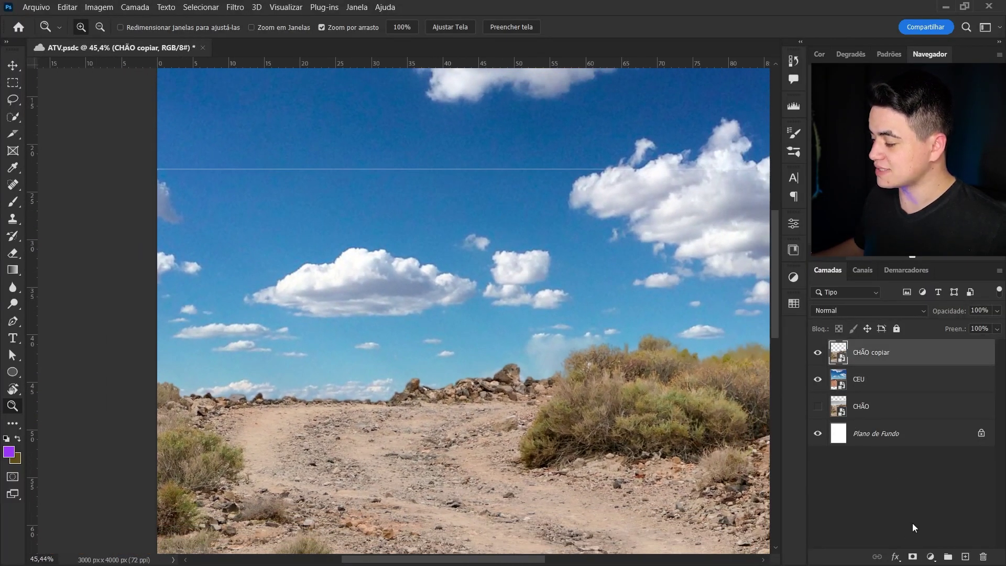
click(913, 556)
key(d)
key(b)
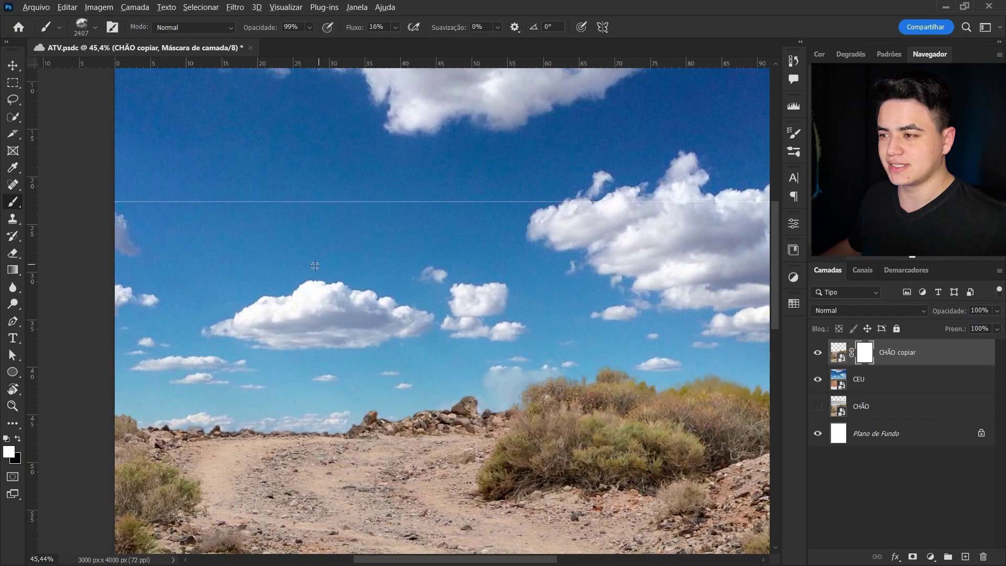
right_click(268, 303)
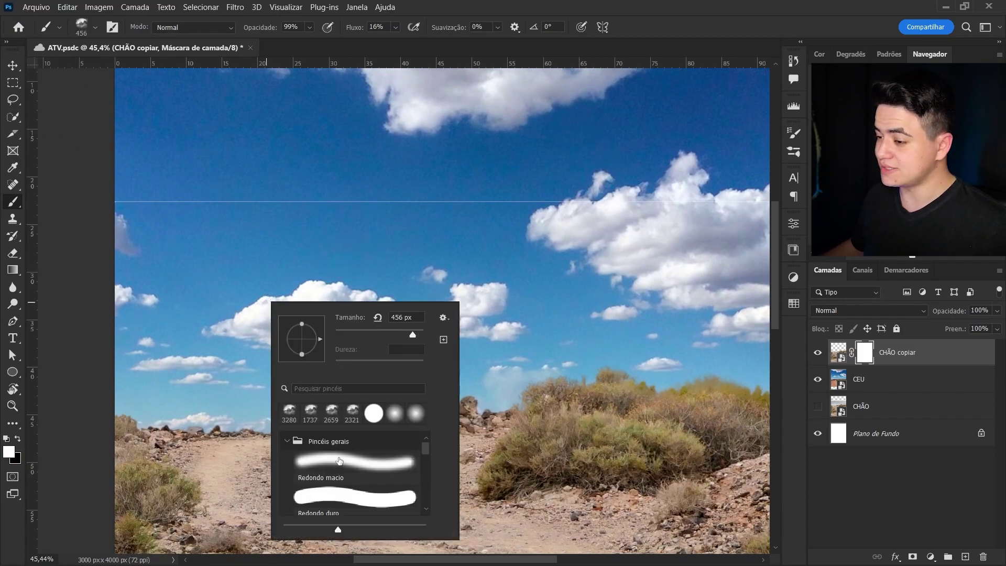
alt+right_click(306, 229)
key(x)
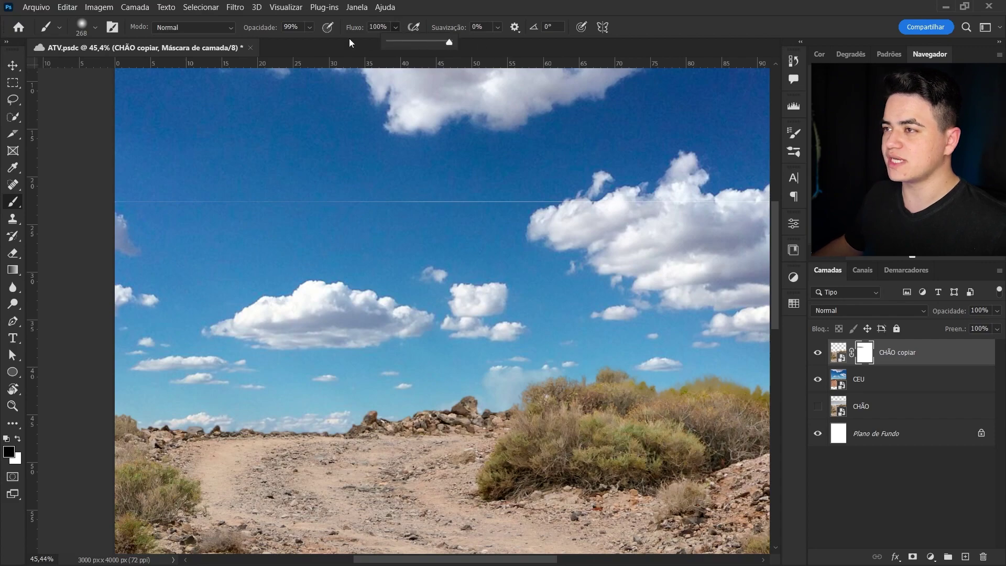
alt+right_click(249, 232)
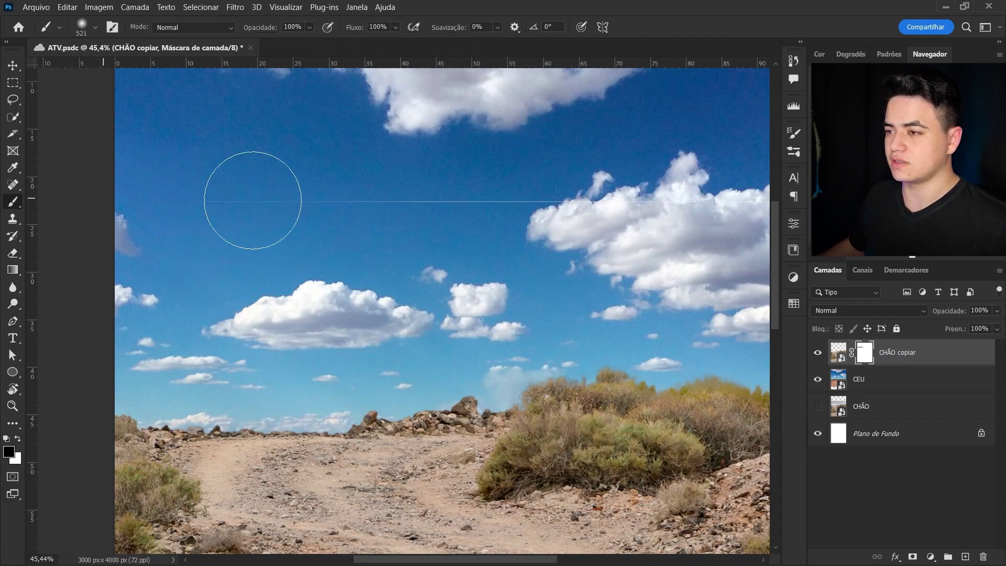
scroll(514, 198, right, 4)
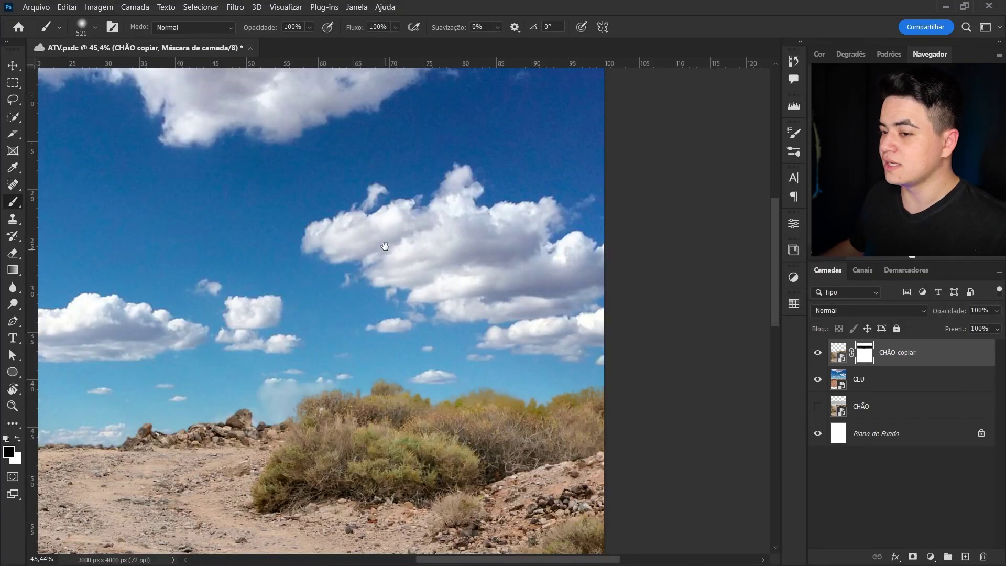
- Zoom out to review the composite and select a layer with the Move tool
key(z)
mouse_move(450, 283)
mouse_down()
mouse_move(388, 269)
mouse_move(402, 241)
mouse_up()
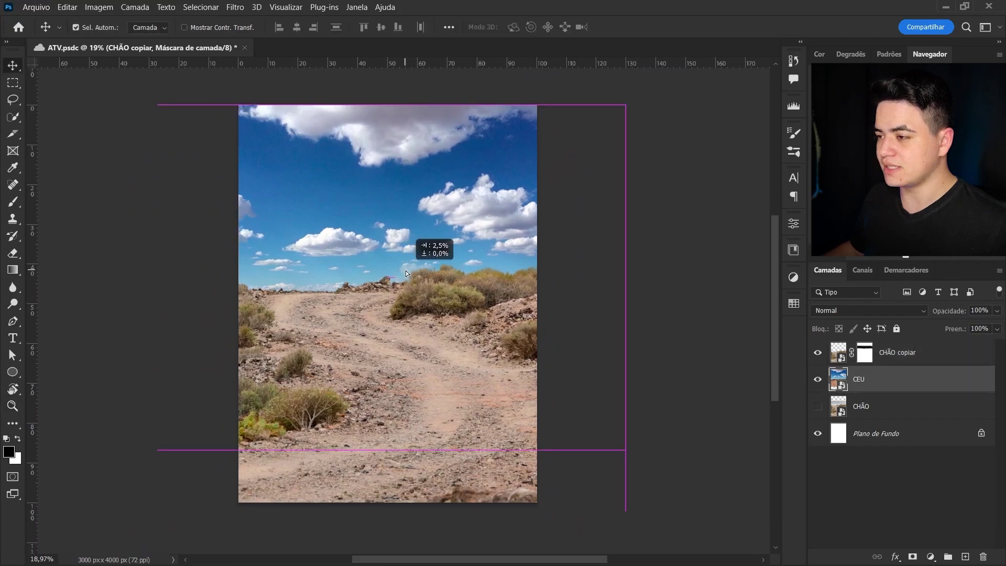
drag(407, 302, 435, 303)
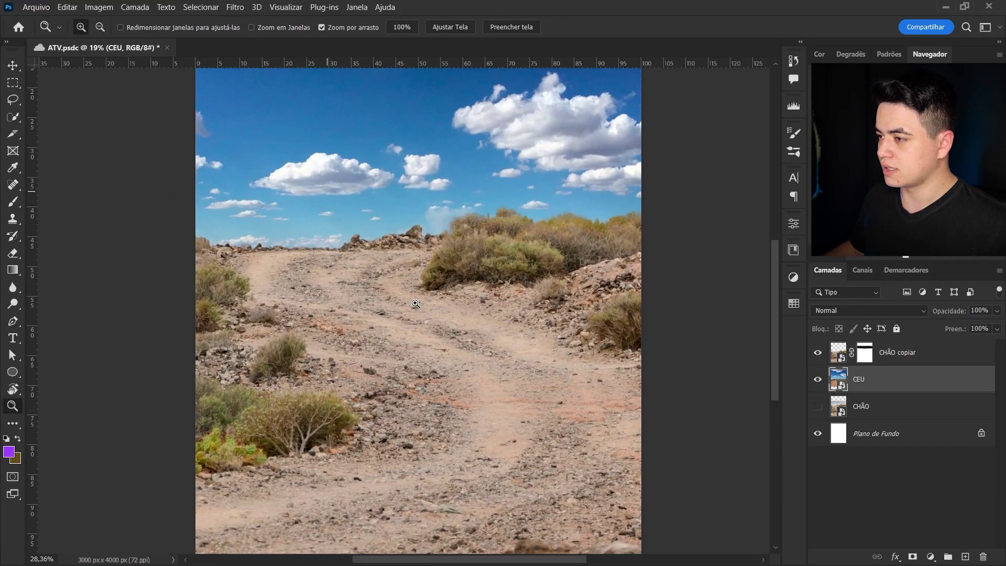
key(v)
click(454, 332)
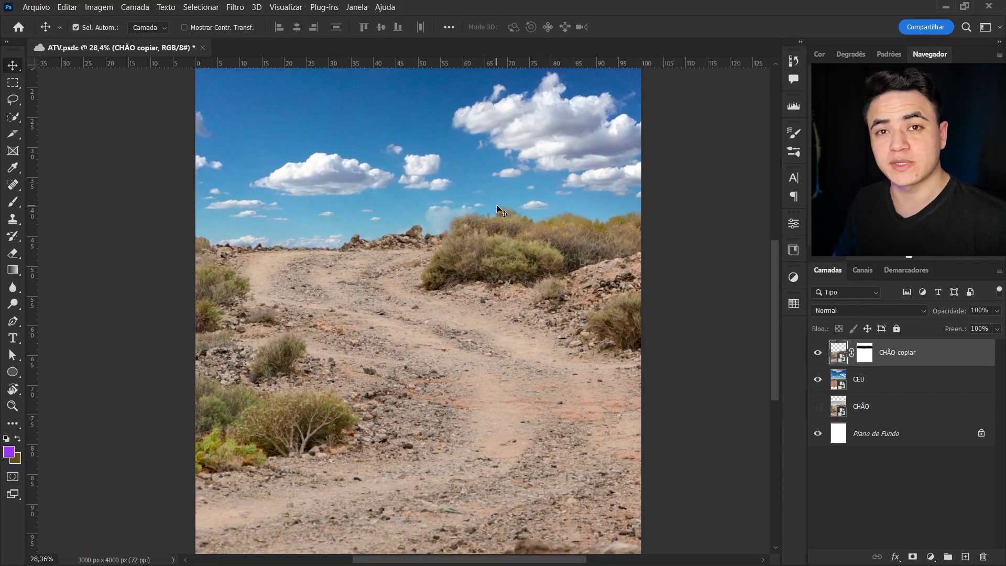
- Drag ATV.jpg from the ATV OFF ROAD folder into Photoshop after cancelling a first placement
key(alt+Tab)
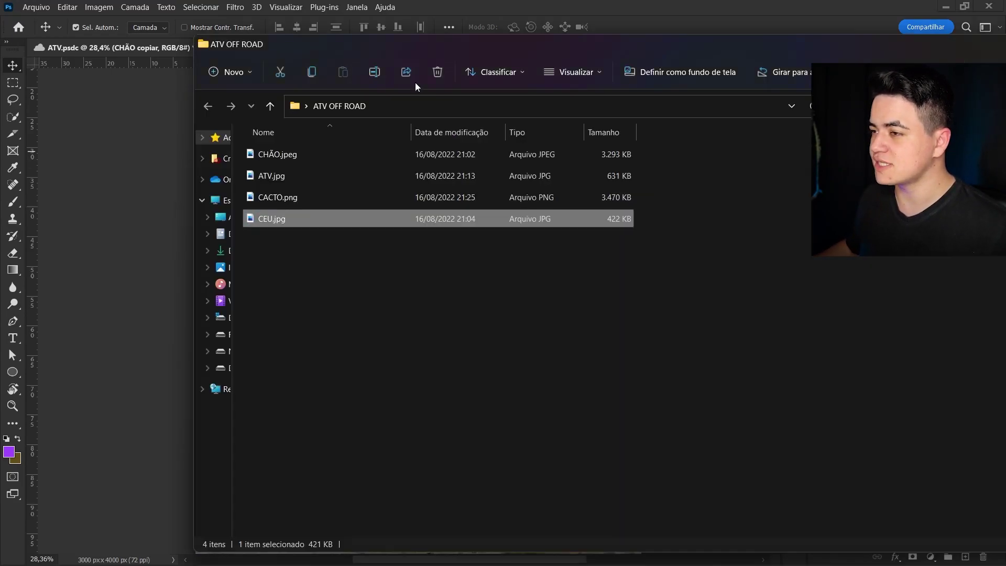
mouse_move(278, 171)
mouse_down()
mouse_move(492, 301)
mouse_move(477, 296)
mouse_up()
mouse_move(609, 314)
mouse_down()
mouse_move(737, 315)
mouse_move(721, 311)
mouse_up()
click(692, 26)
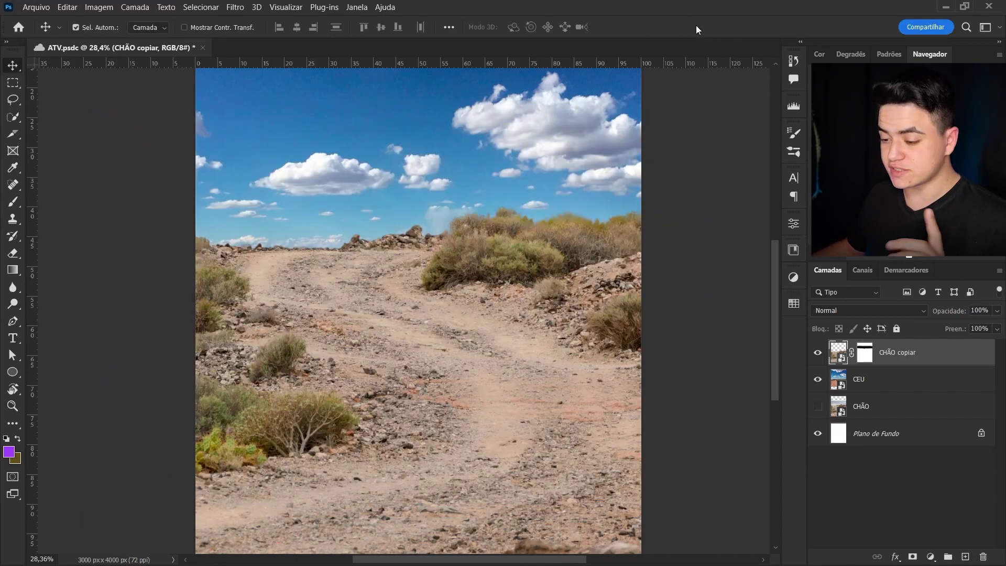
key(alt+Tab)
drag(271, 171, 890, 479)
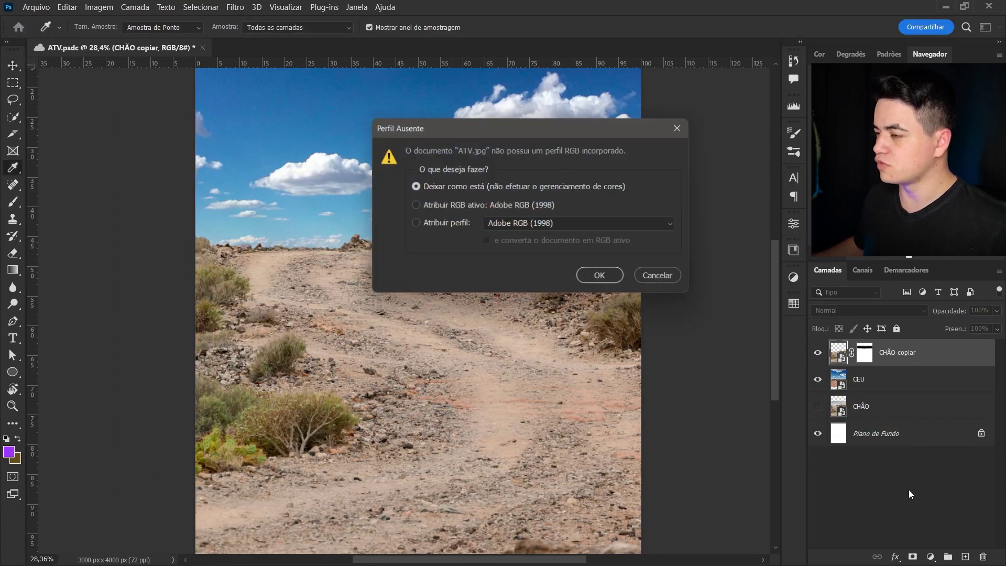
- Open ATV.jpg keeping its colour profile, zoom in, and refine the rider cut-out
key(Return)
key(z)
mouse_move(462, 294)
mouse_down()
mouse_move(462, 319)
mouse_move(329, 336)
mouse_move(377, 321)
mouse_up()
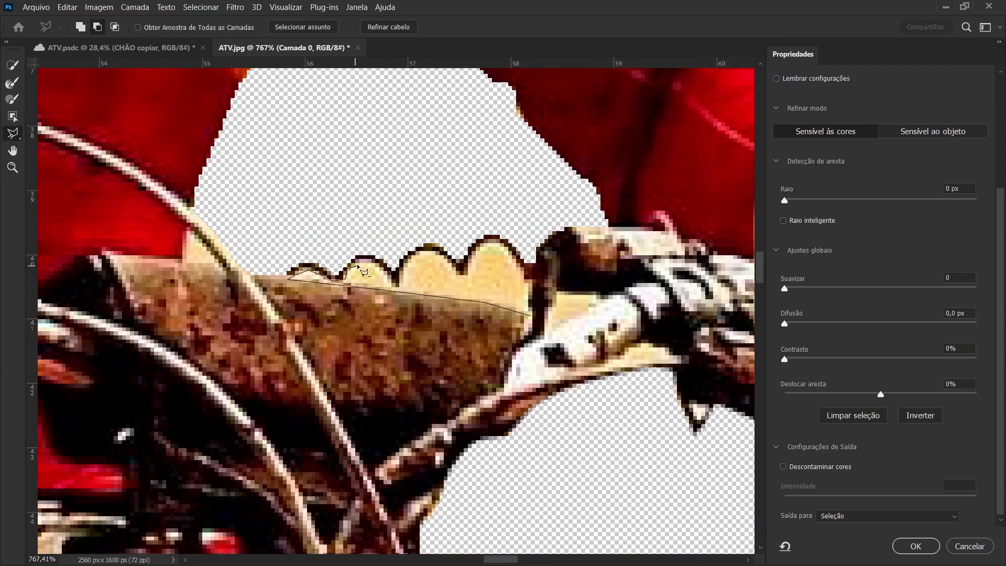
drag(359, 267, 412, 258)
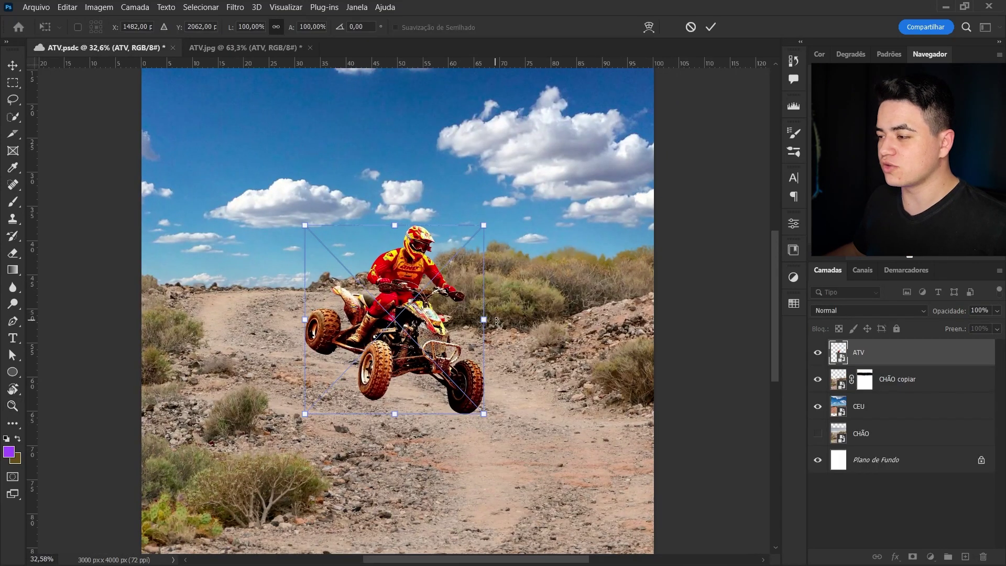
- Rotate and enlarge the ATV rider over the road, then inspect it up close
mouse_move(493, 317)
mouse_down()
mouse_move(568, 317)
mouse_move(534, 295)
mouse_up()
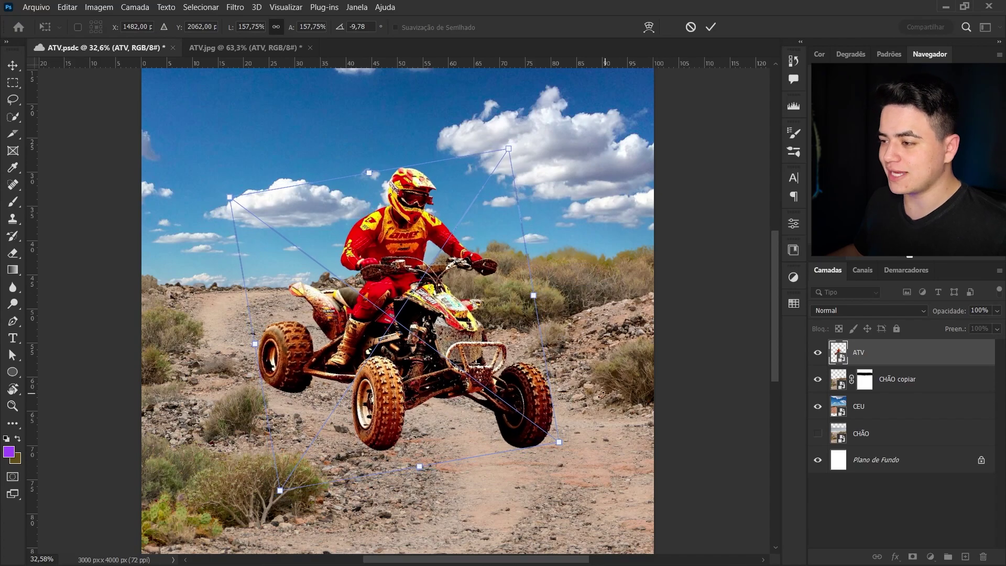
click(713, 29)
key(z)
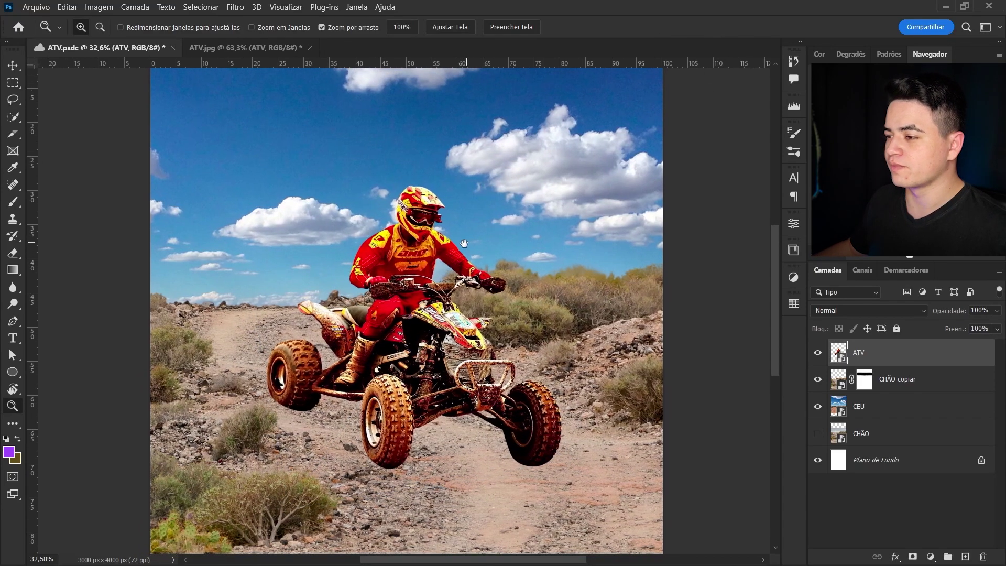
mouse_move(435, 247)
mouse_down()
mouse_move(445, 276)
mouse_move(378, 232)
mouse_up()
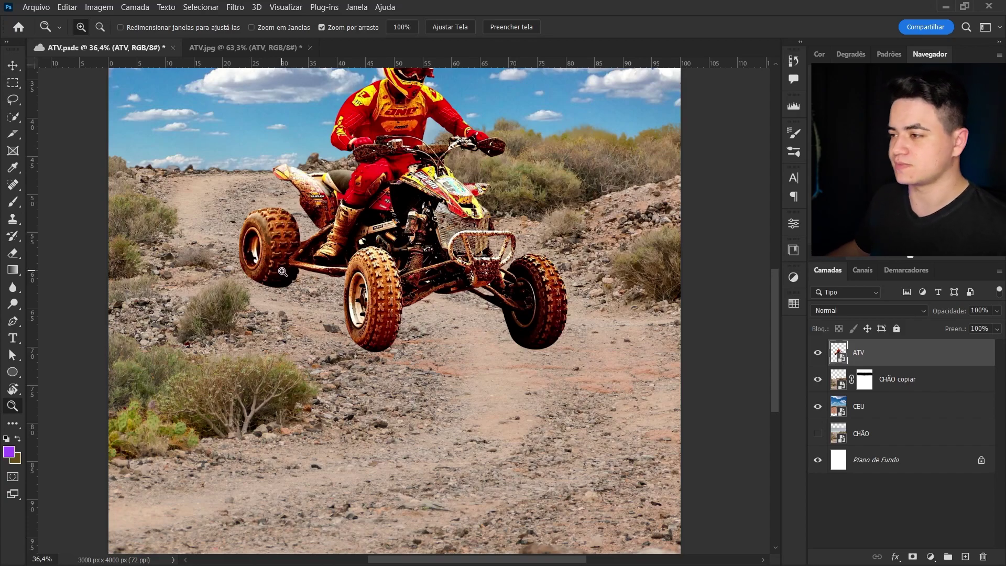
key(ctrl+0)
- Re-transform the ATV to about 179,85% scale and -9,78° tilt
key(ctrl+t)
drag(524, 259, 520, 331)
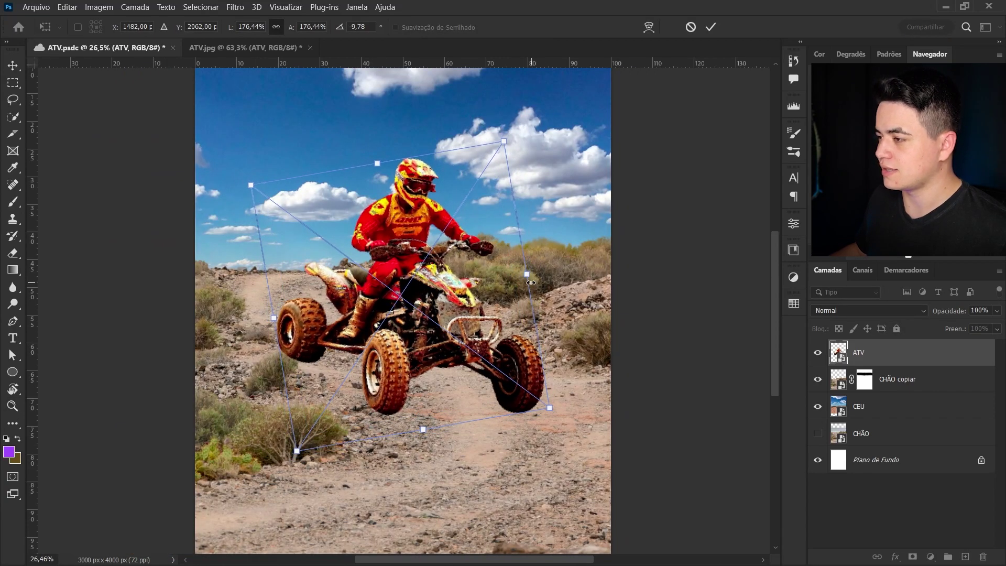
drag(531, 283, 531, 290)
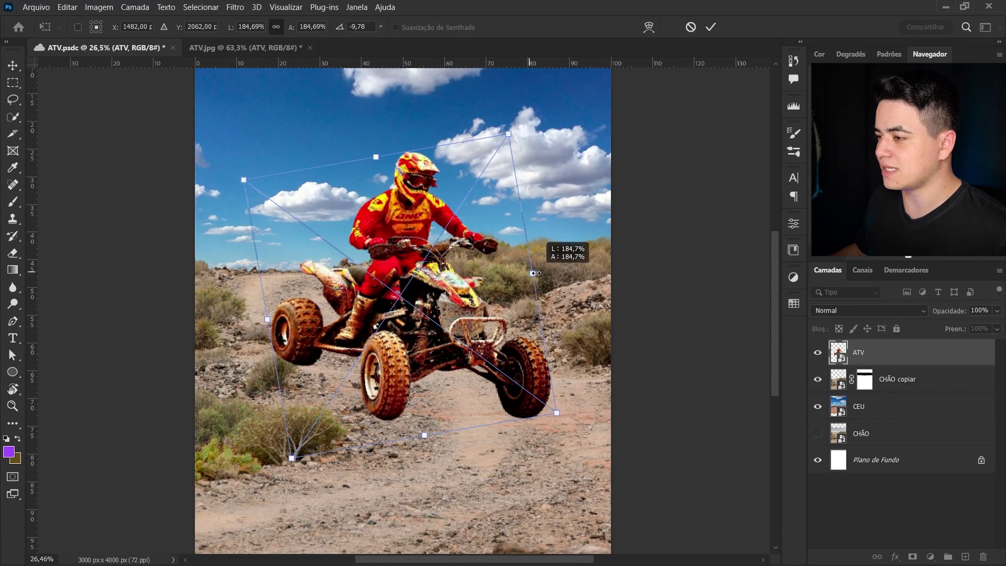
click(713, 28)
scroll(425, 332, up, 3)
scroll(425, 331, down, 2)
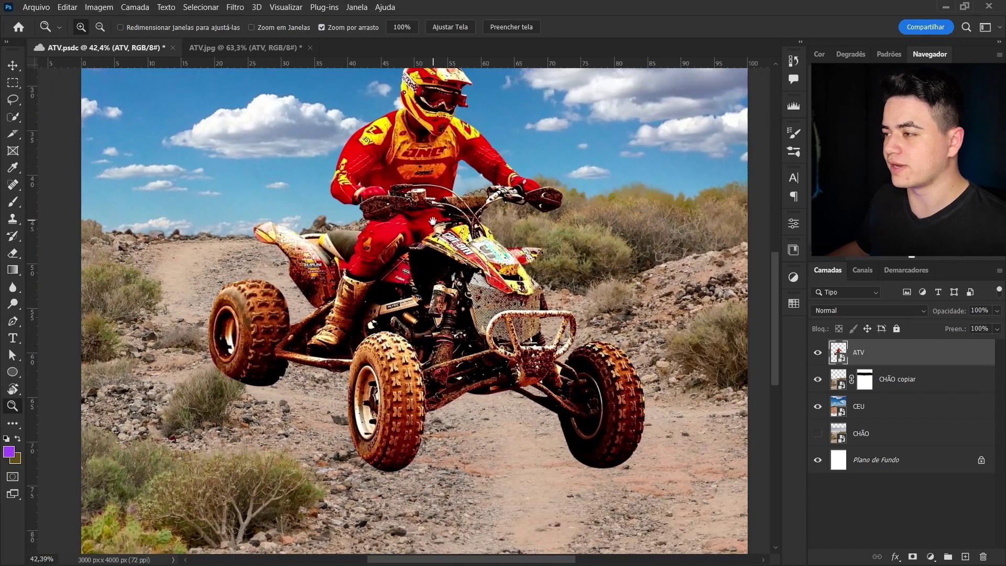
scroll(427, 288, down, 2)
scroll(428, 288, up, 1)
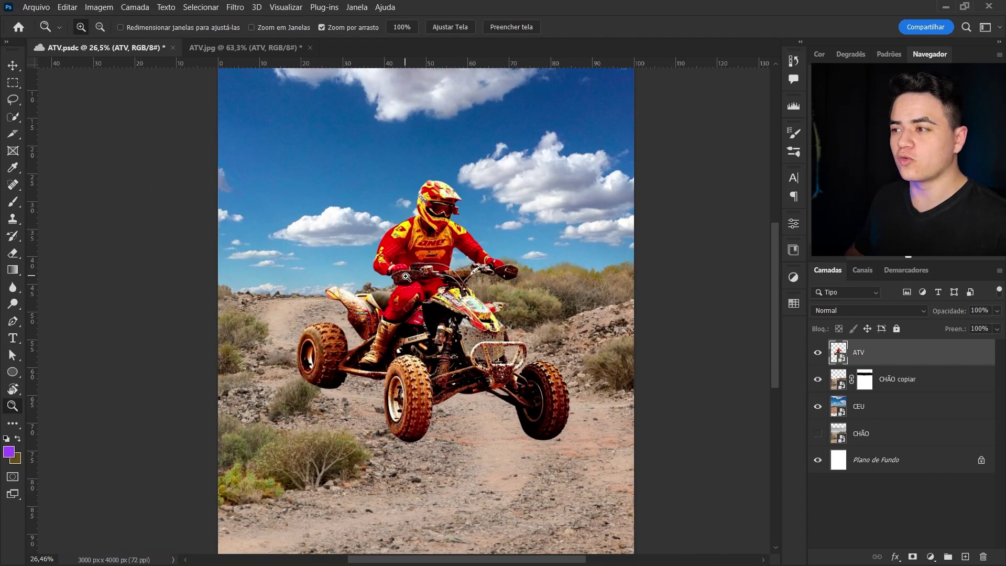
- Save the composite and zoom in on the front of the ATV to check its edges
key(ctrl+s)
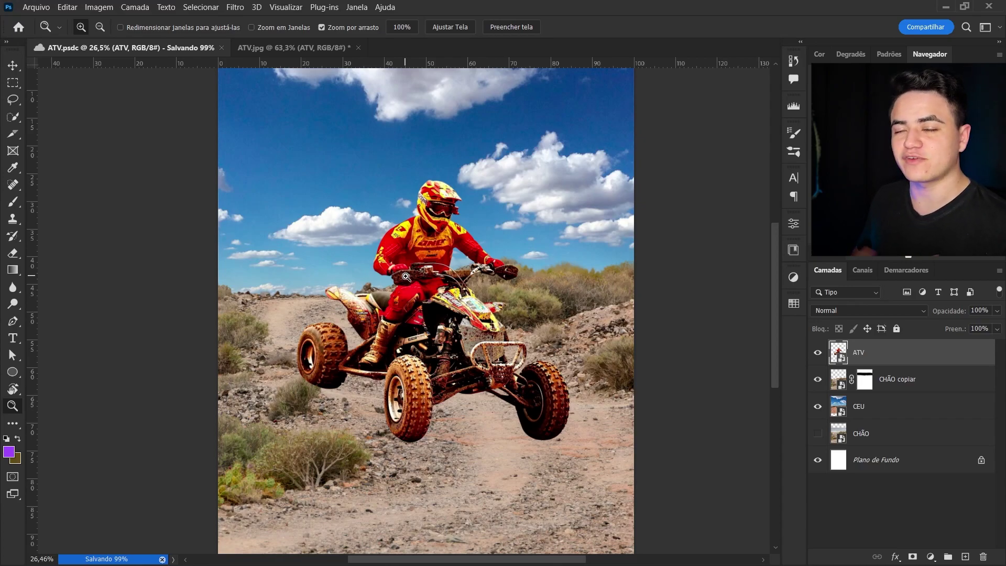
drag(406, 277, 455, 273)
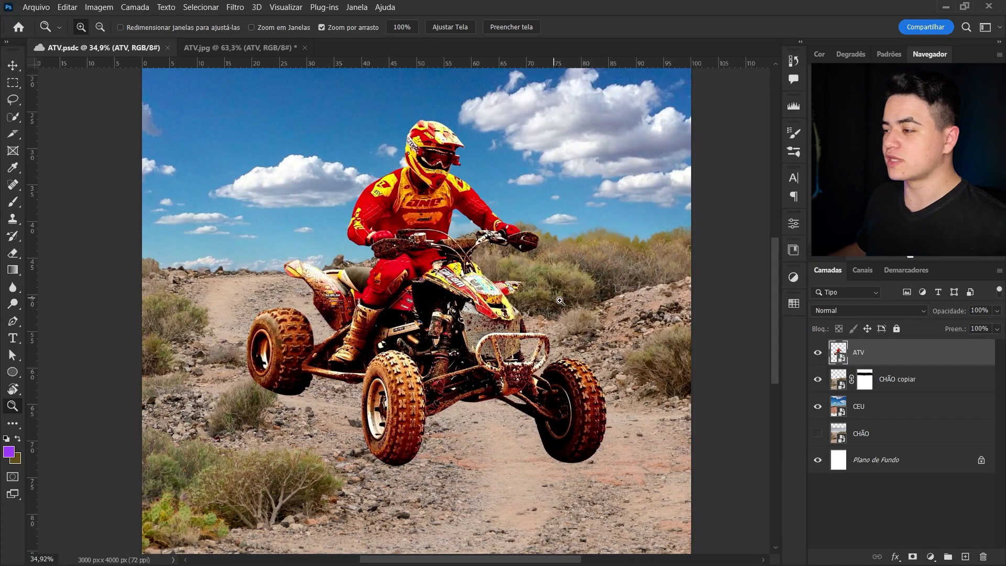
mouse_move(560, 300)
mouse_down()
mouse_move(487, 349)
mouse_move(523, 320)
mouse_move(517, 278)
mouse_up()
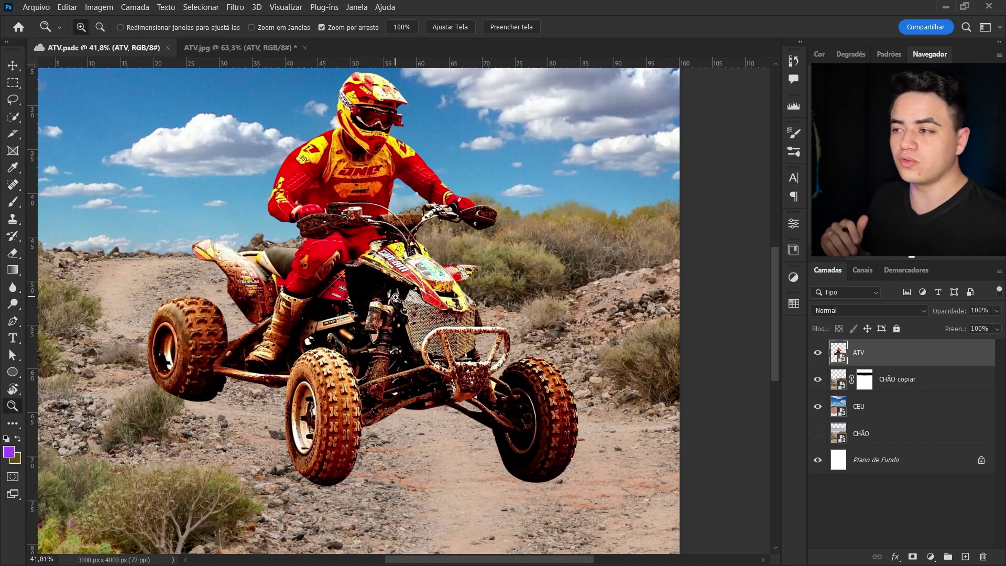
drag(356, 239, 382, 239)
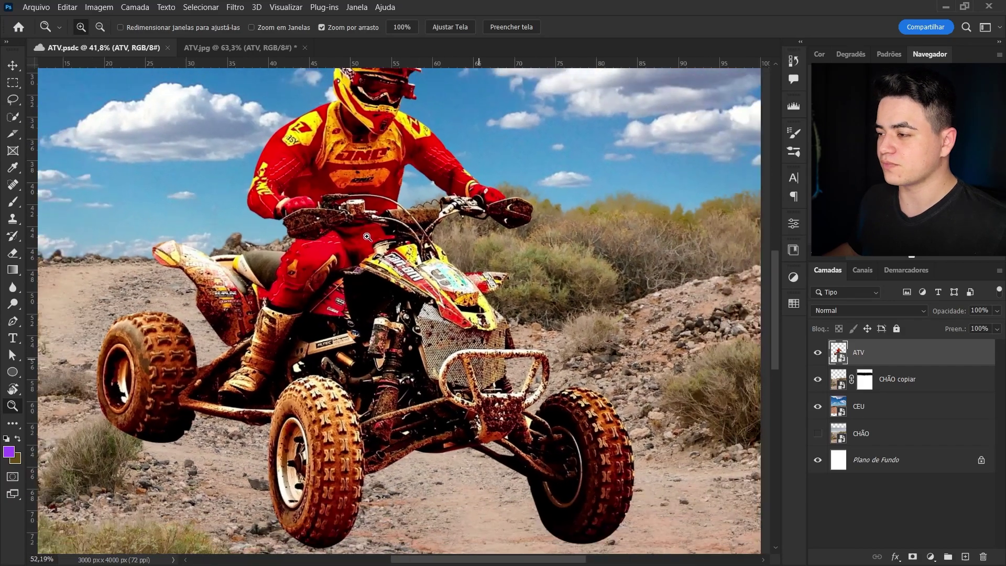
key(v)
scroll(440, 292, down, 2)
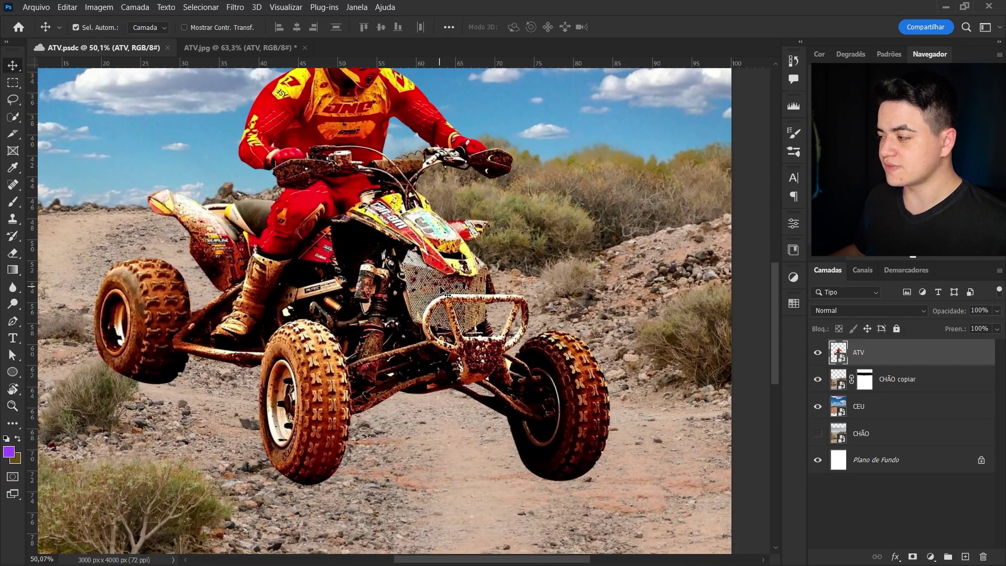
- Open the Camera Raw Filter on the ATV layer and pan the preview to the seat
click(236, 7)
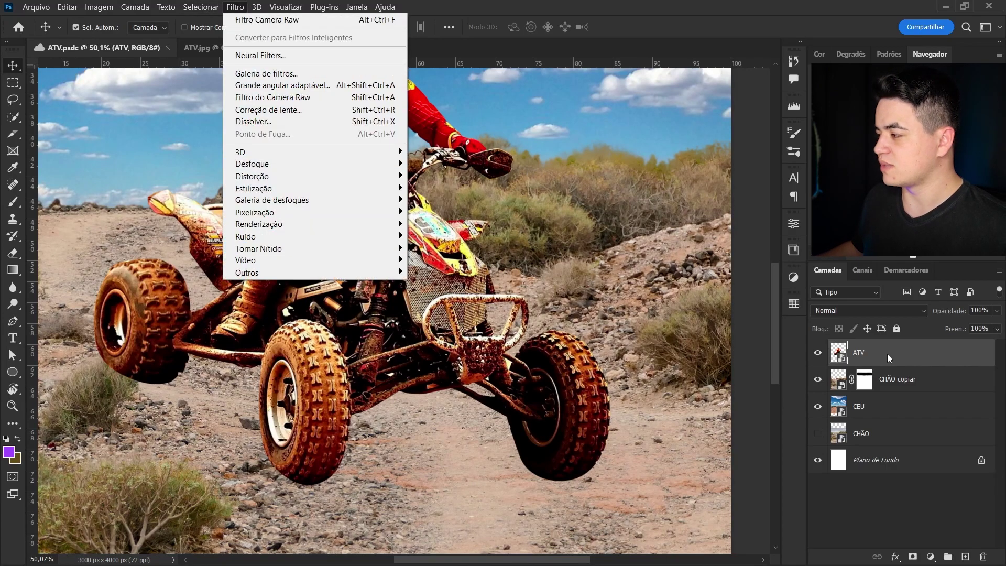
click(706, 321)
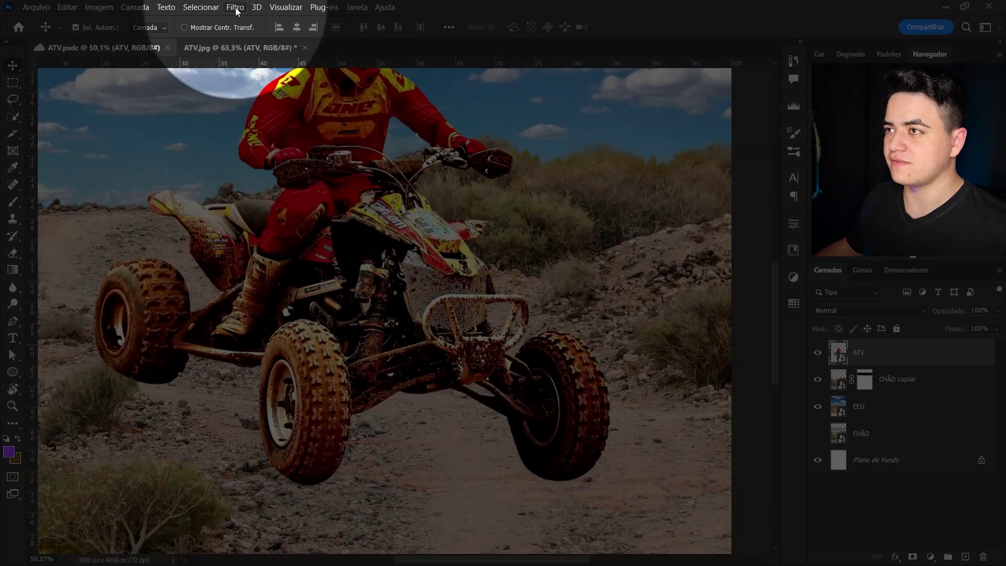
click(233, 7)
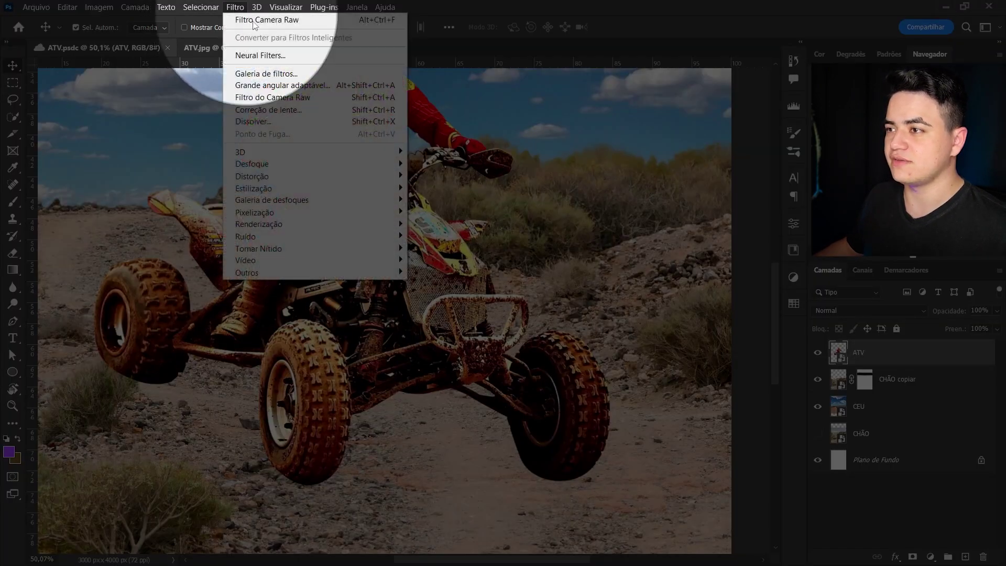
click(313, 114)
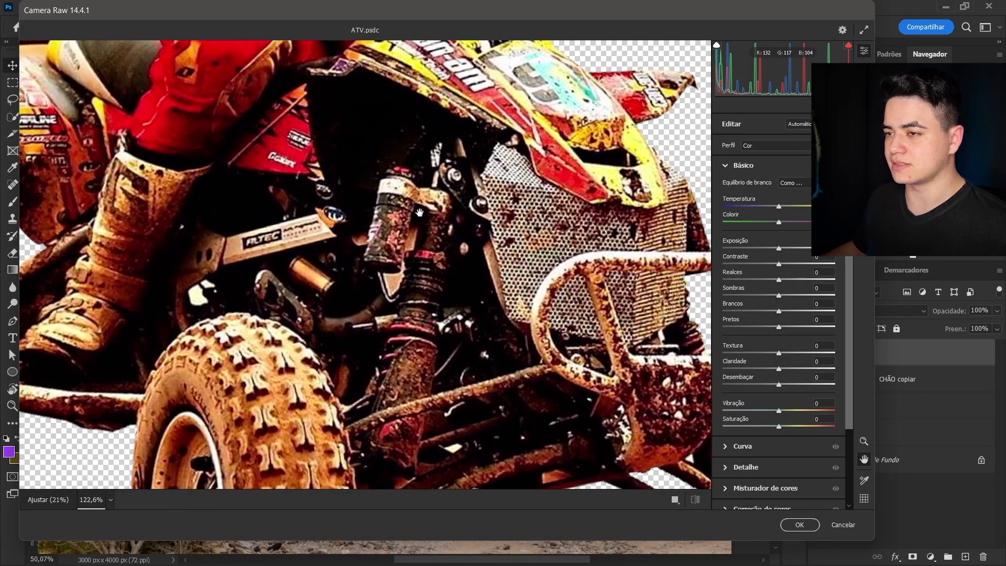
mouse_move(461, 304)
mouse_down()
mouse_move(312, 245)
mouse_move(378, 315)
mouse_up()
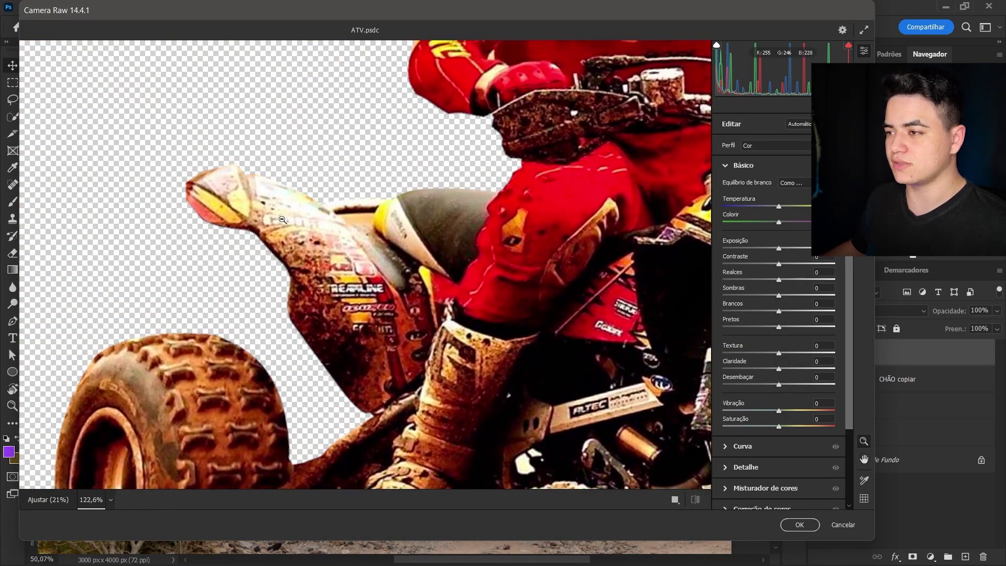
scroll(287, 248, up, 3)
scroll(287, 247, up, 2)
scroll(287, 248, down, 1)
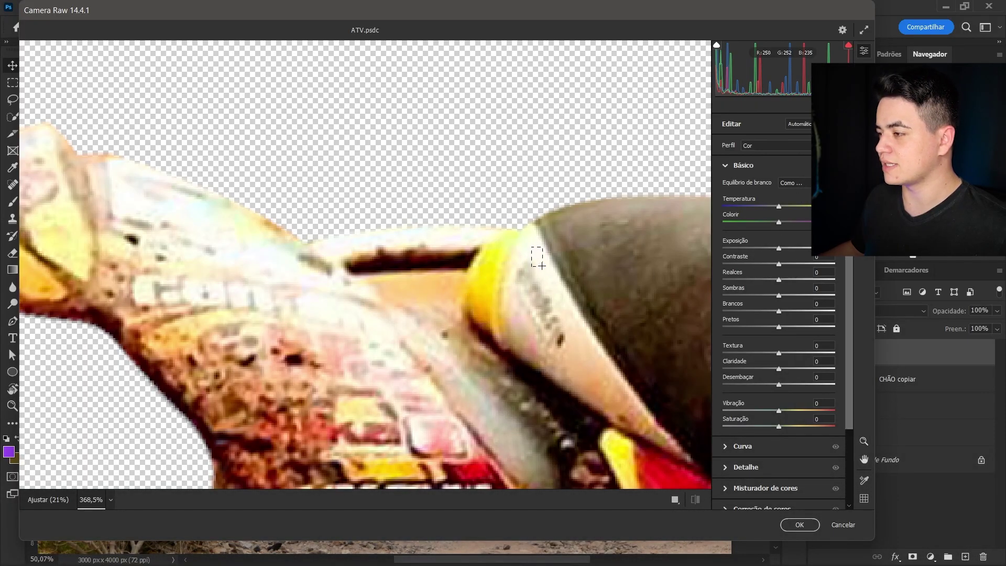
drag(567, 286, 374, 292)
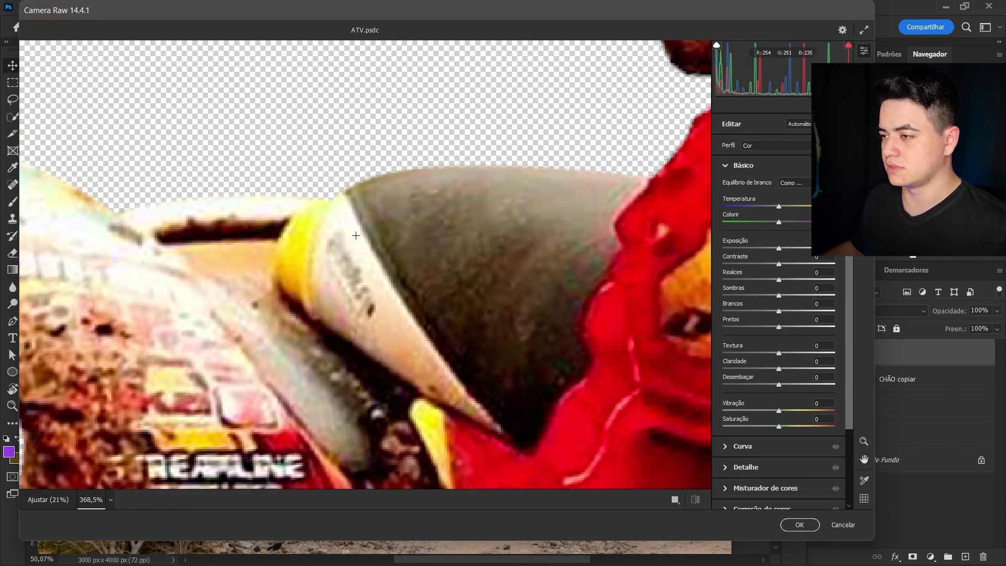
- Set white balance from a neutral spot, nudge Tint slightly, and apply the Camera Raw filter
click(370, 269)
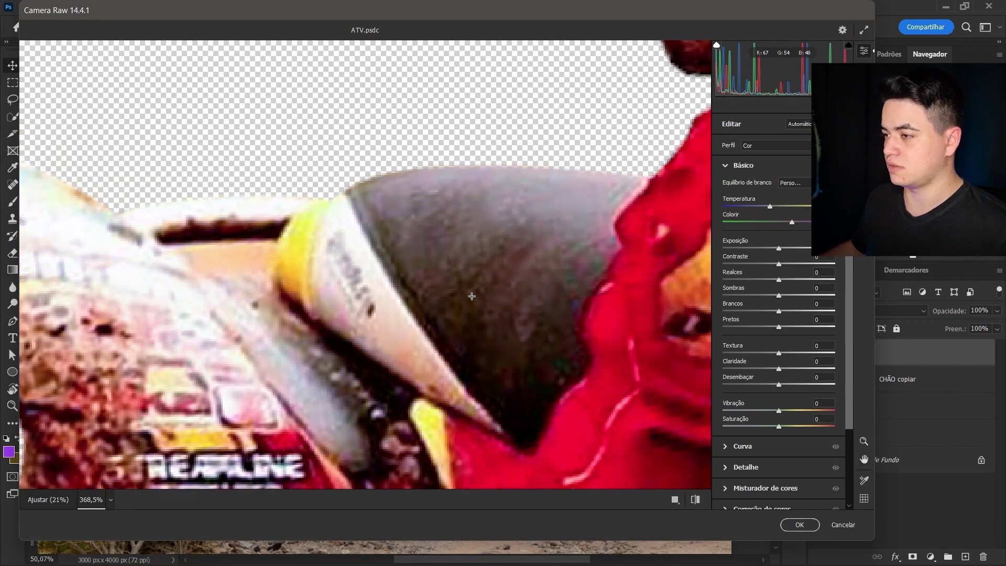
drag(480, 293, 412, 179)
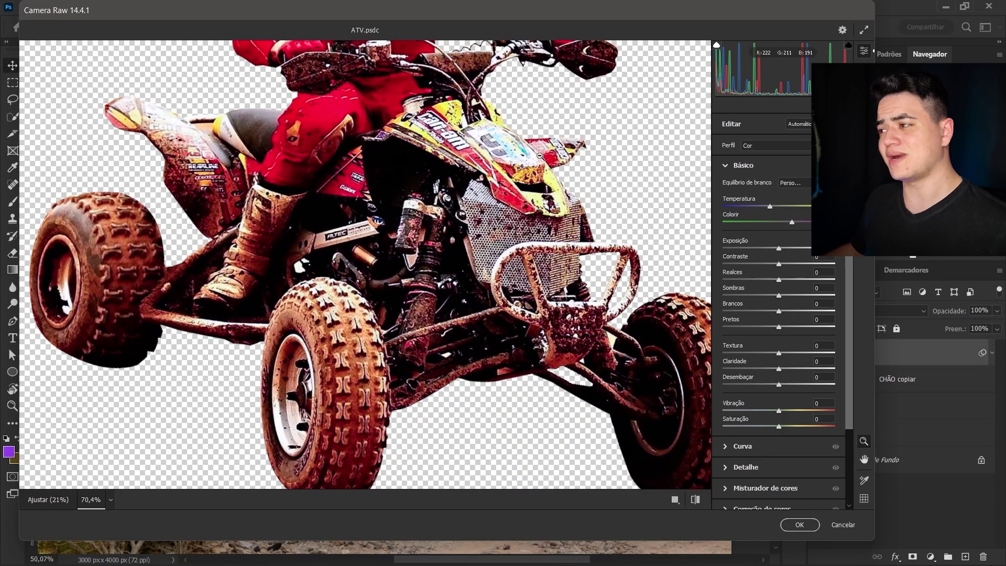
drag(540, 156, 644, 266)
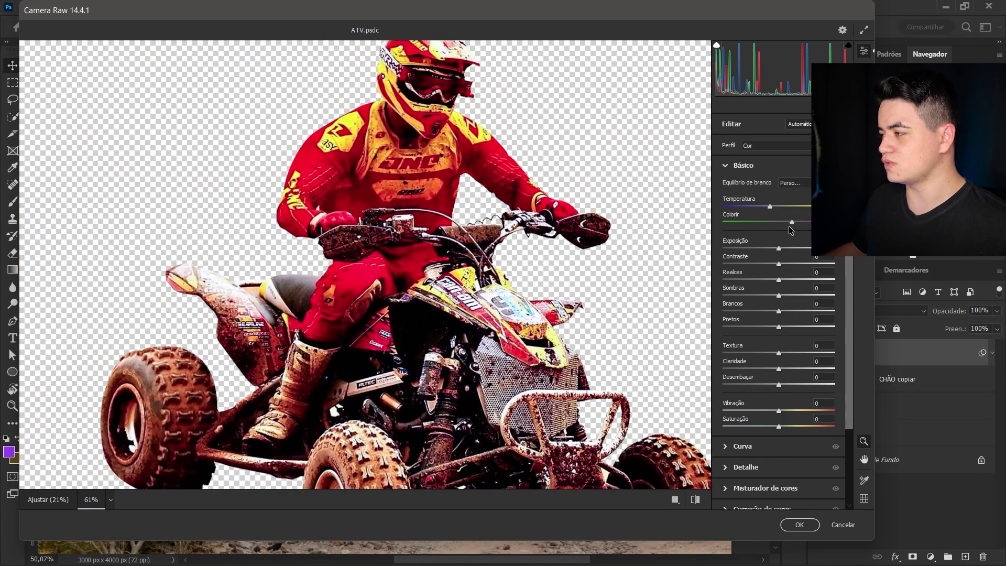
drag(791, 221, 783, 224)
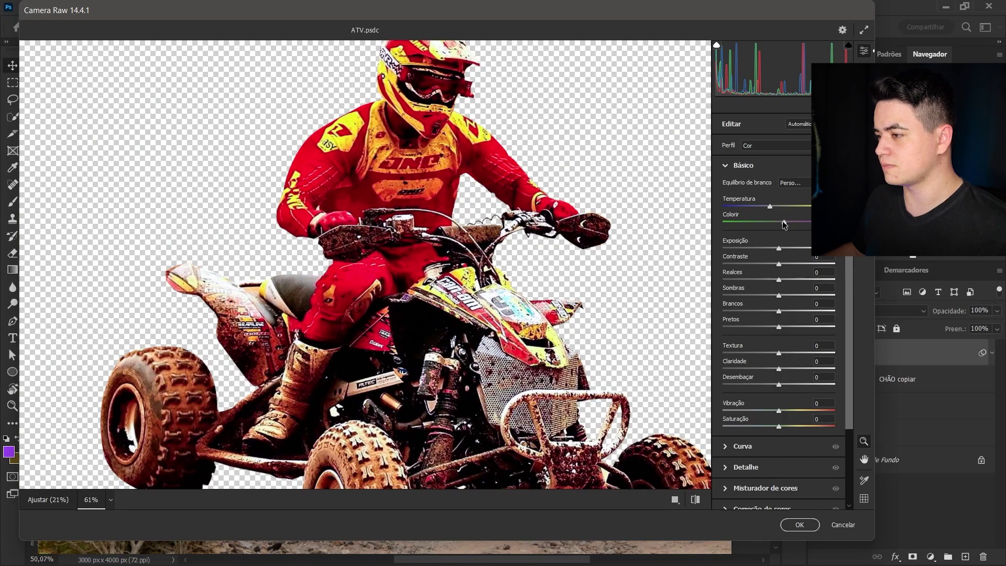
drag(607, 314, 475, 252)
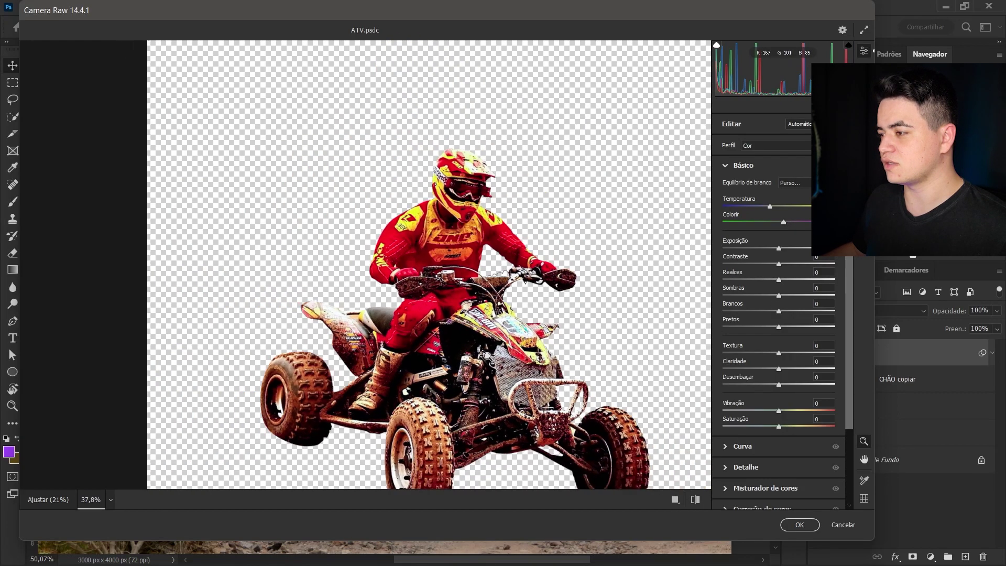
click(800, 524)
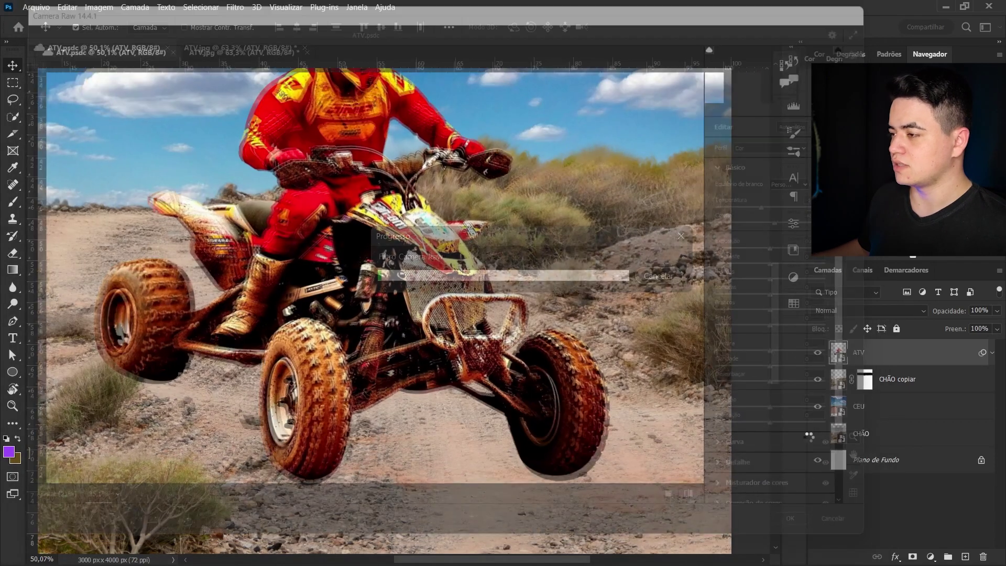
key(z)
drag(479, 295, 483, 295)
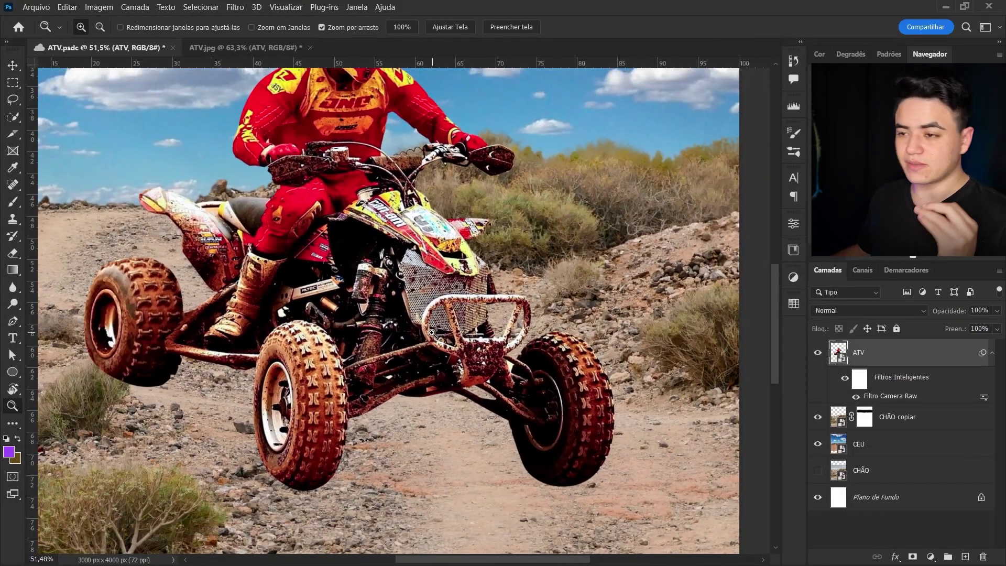
- Add a Curves adjustment, Curvas 1, clipped to the CHÃO copiar ground layer
key(v)
click(901, 419)
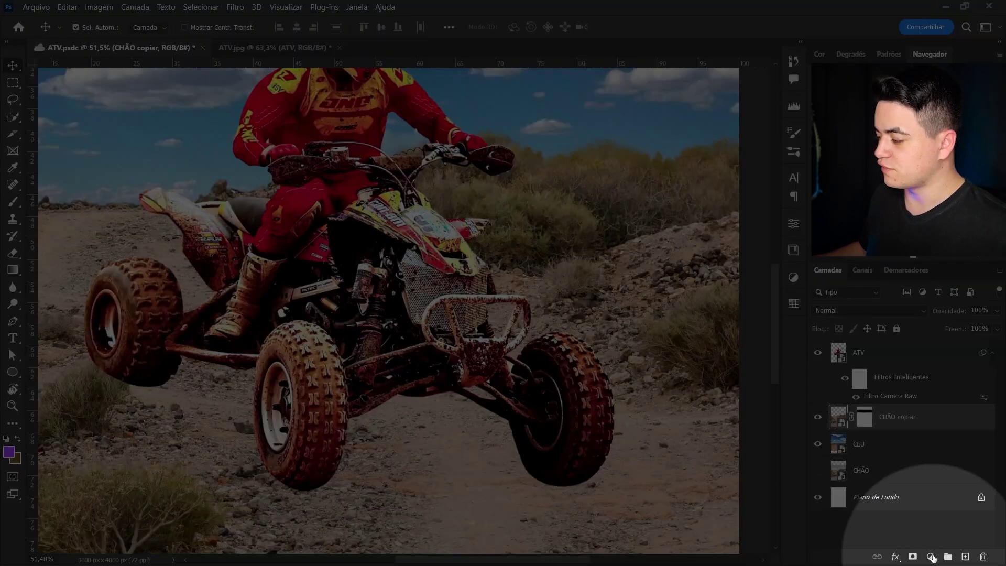
click(931, 556)
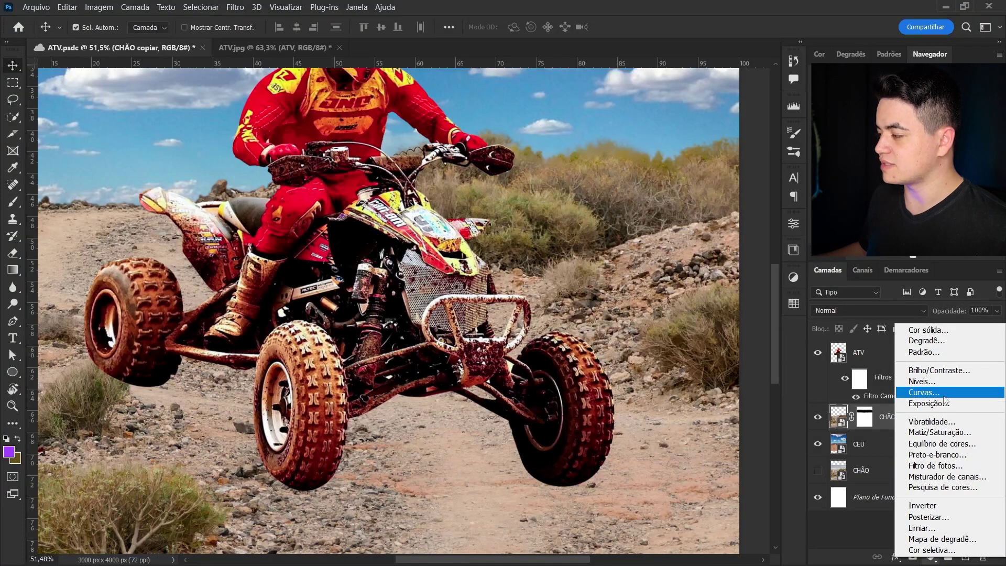
click(944, 398)
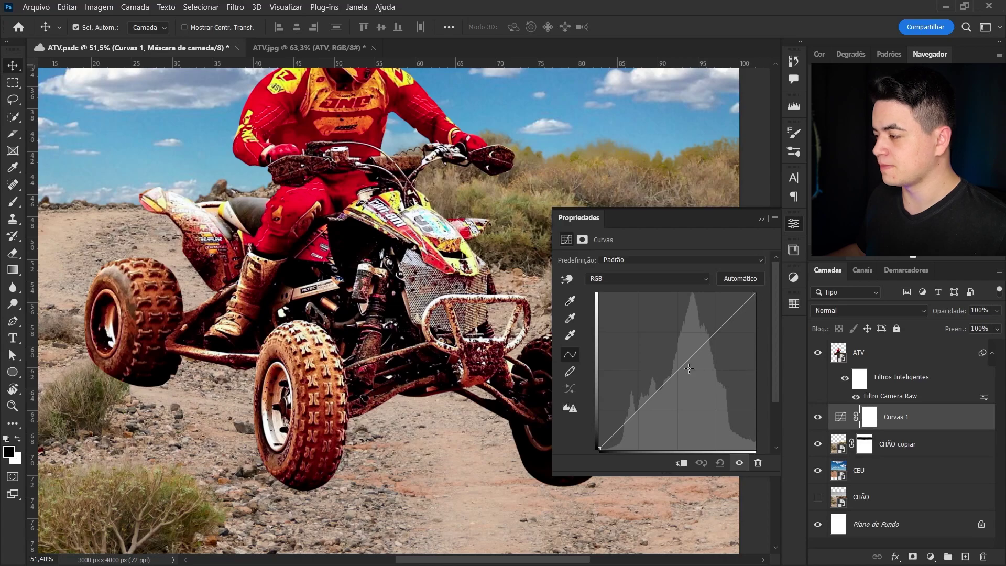
drag(679, 374, 680, 378)
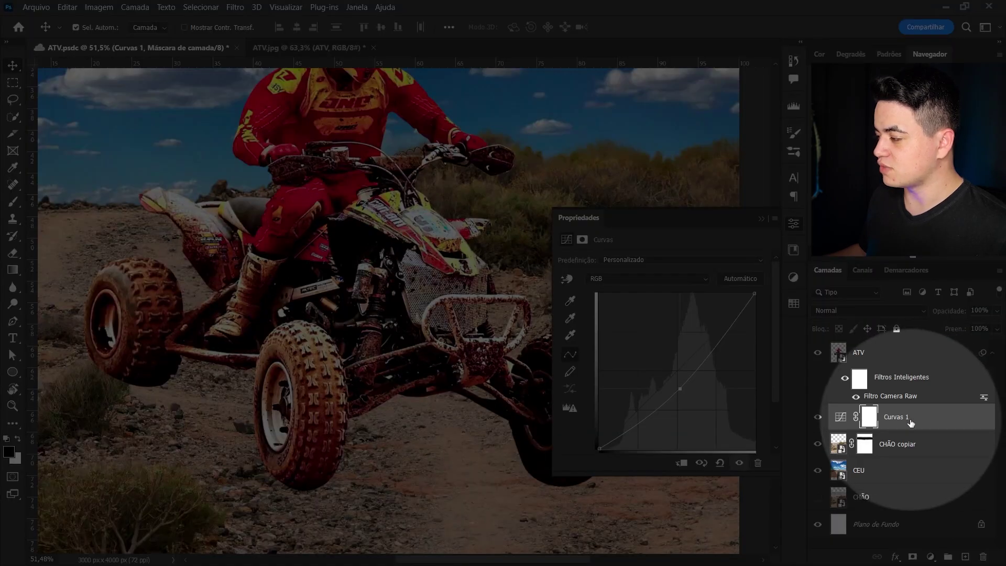
right_click(918, 417)
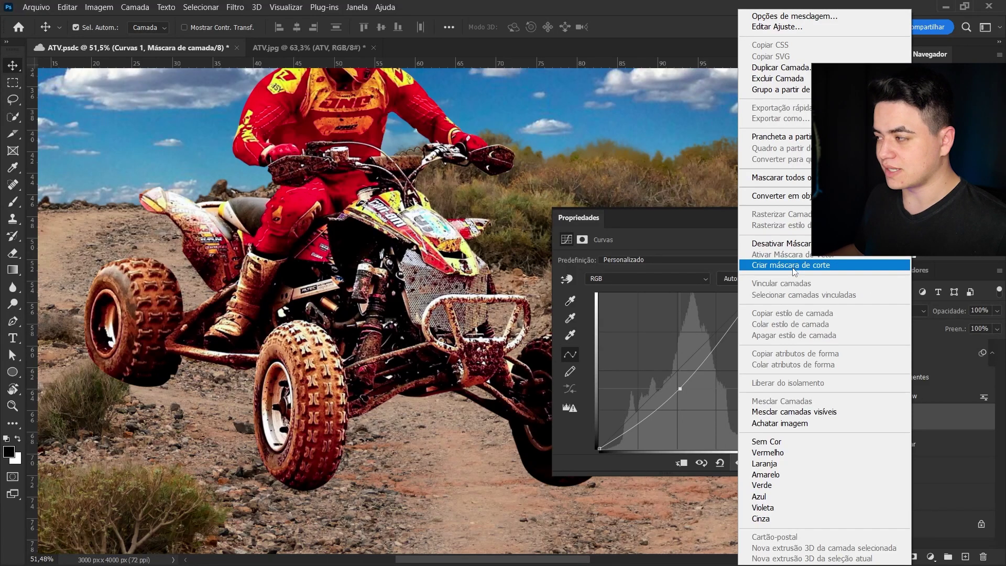
click(795, 266)
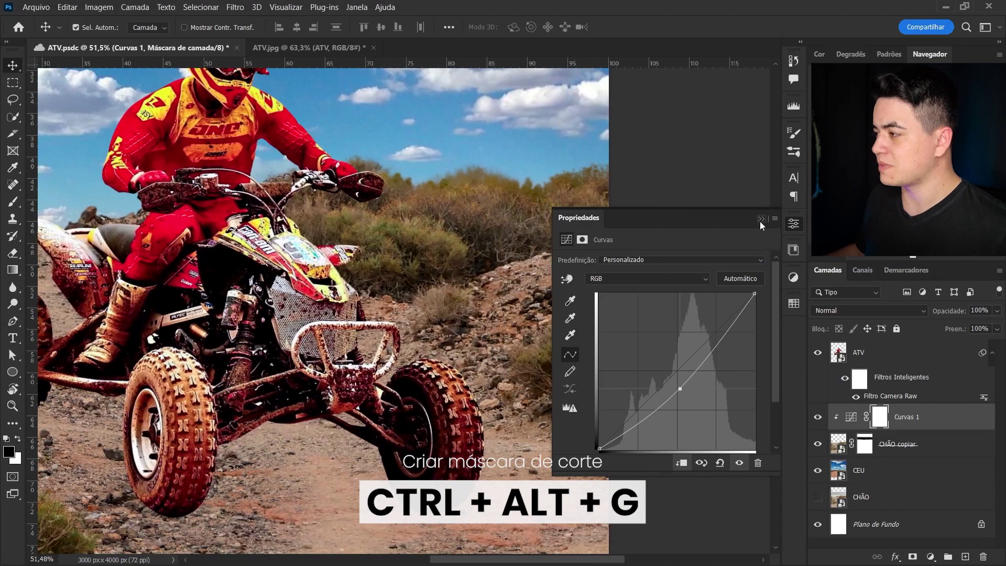
click(761, 219)
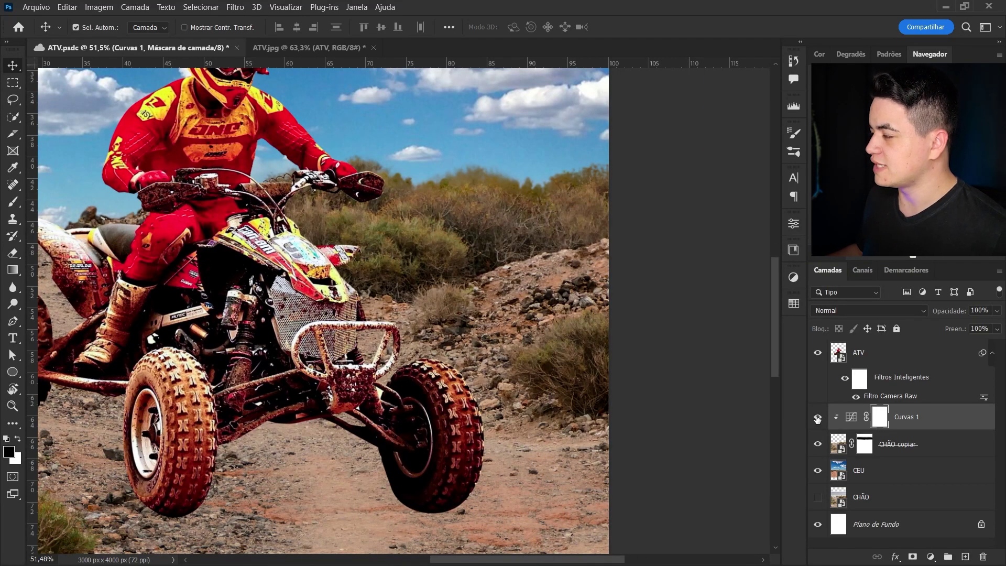
- Shape Curvas 1 by raising the black point and lifting highlight and midtone points
double_click(851, 417)
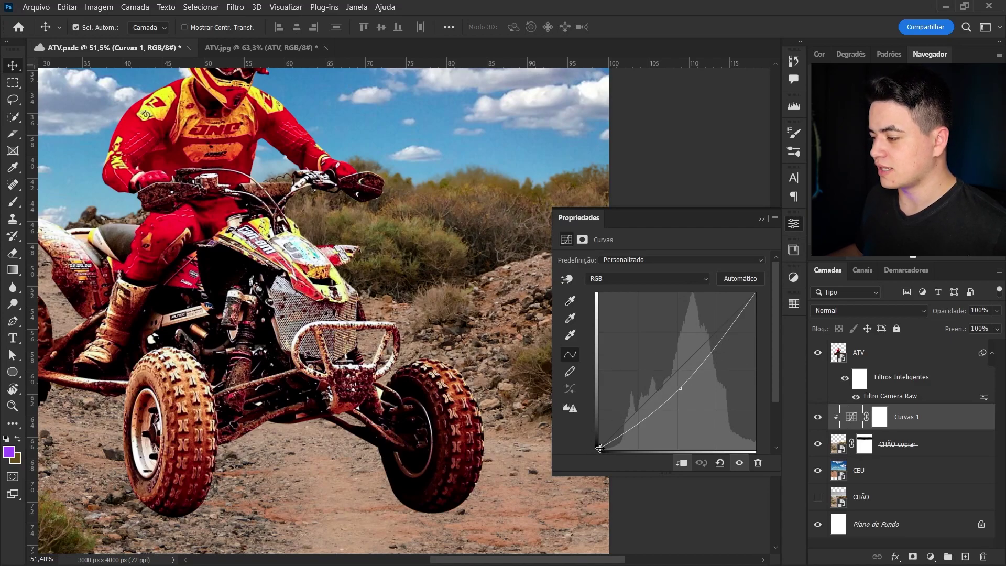
drag(604, 449, 623, 449)
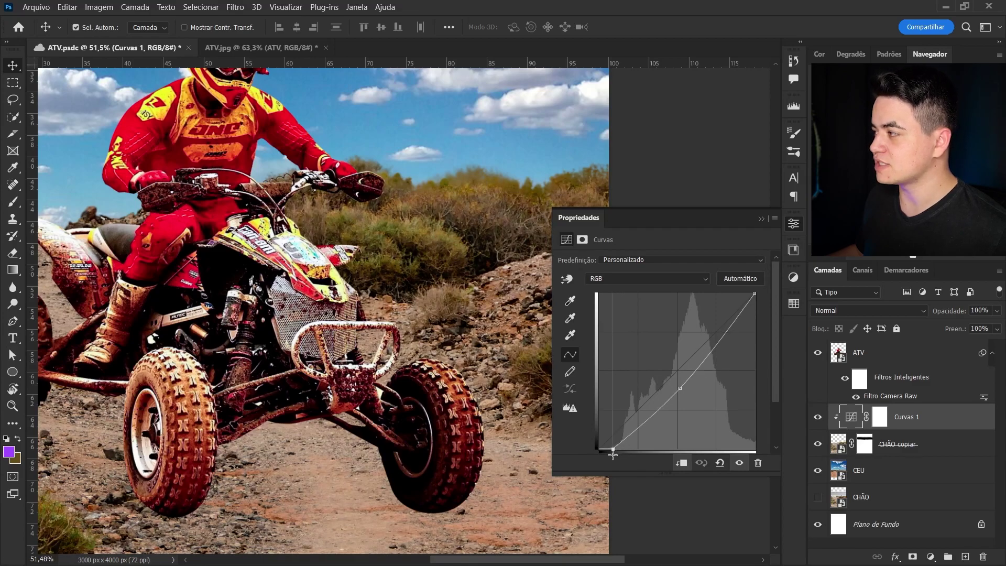
drag(624, 450, 622, 454)
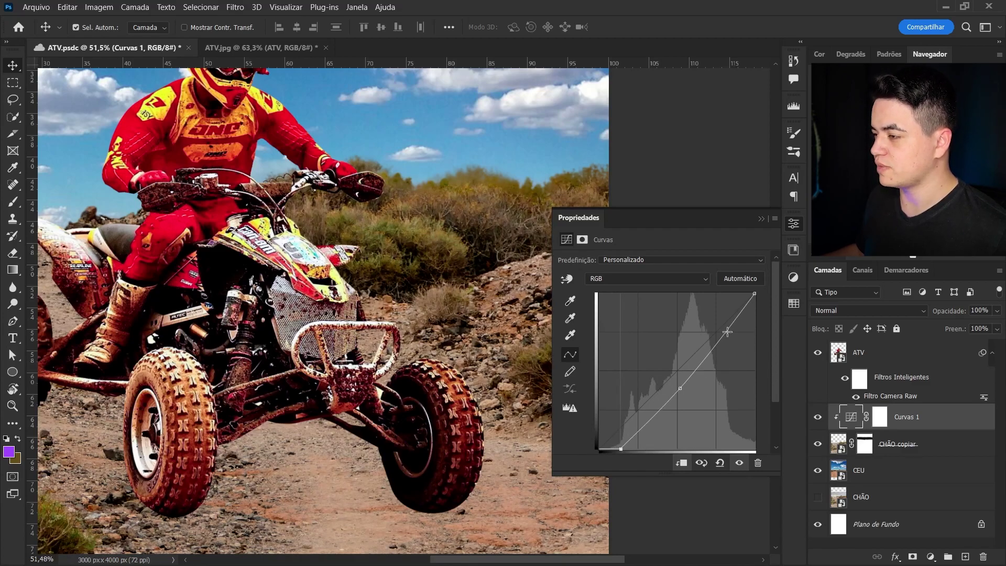
mouse_move(727, 331)
mouse_down()
mouse_move(719, 319)
mouse_move(719, 329)
mouse_up()
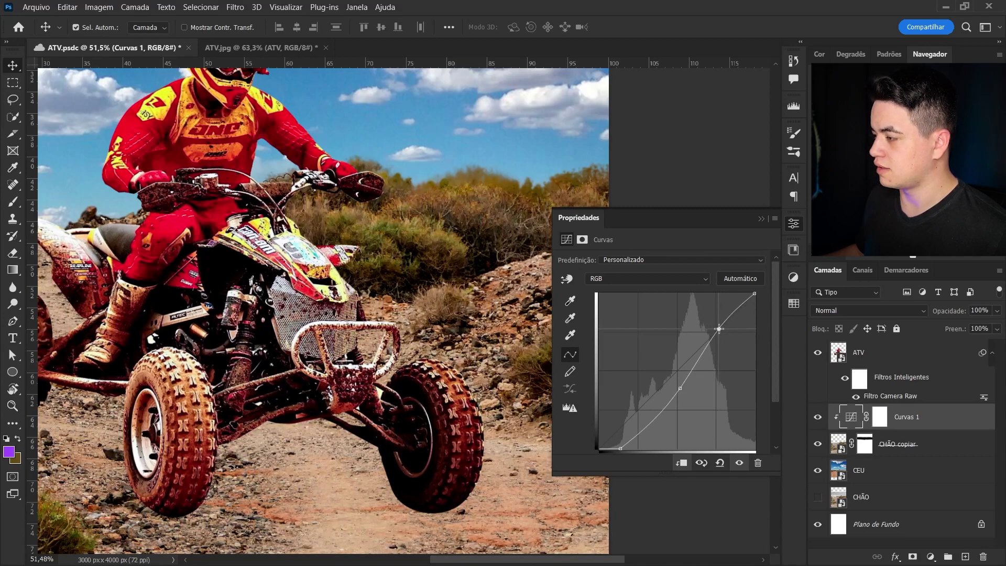
drag(681, 390, 676, 382)
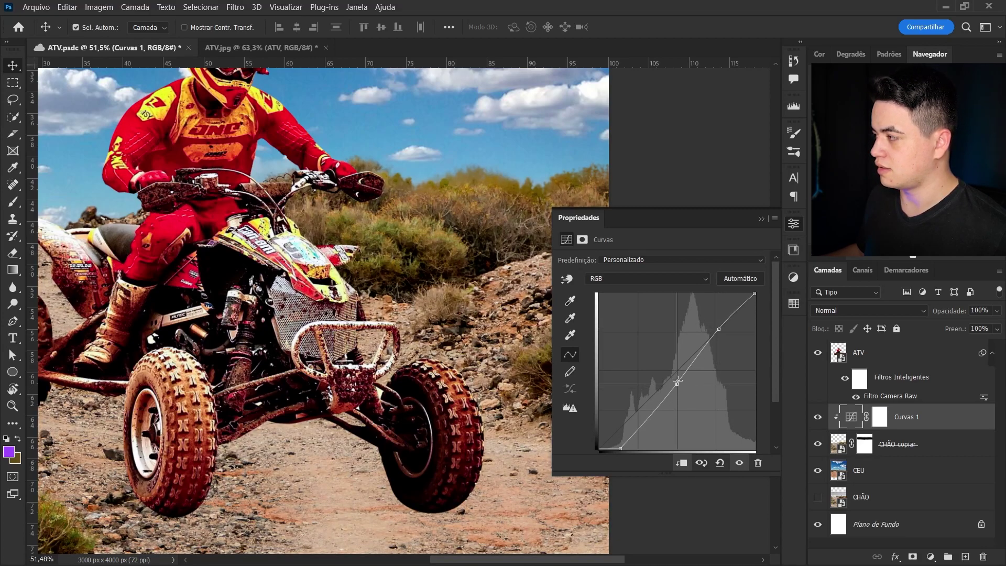
- Toggle Curvas 1 off and on to compare the ground, then select the ATV layer
click(818, 418)
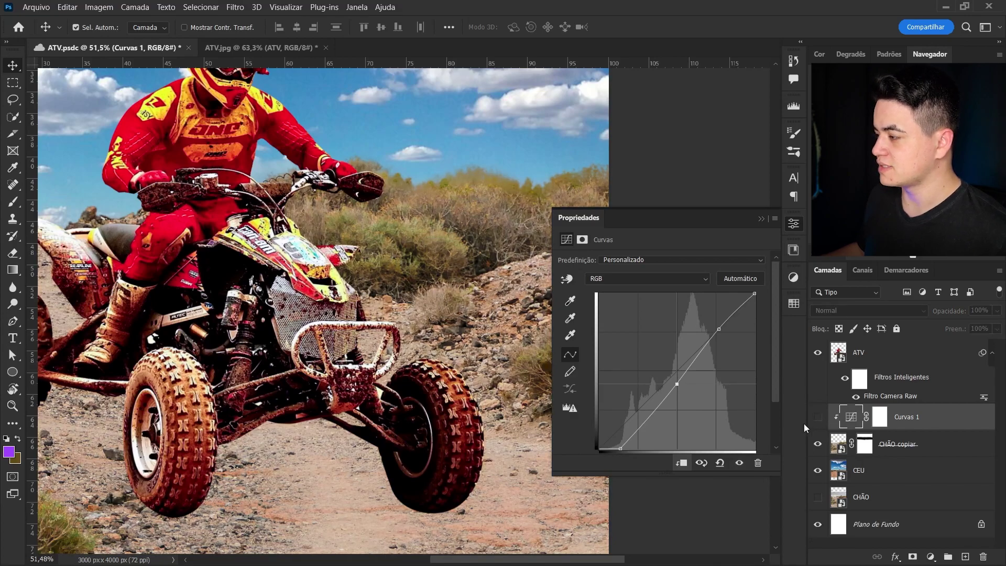
click(818, 417)
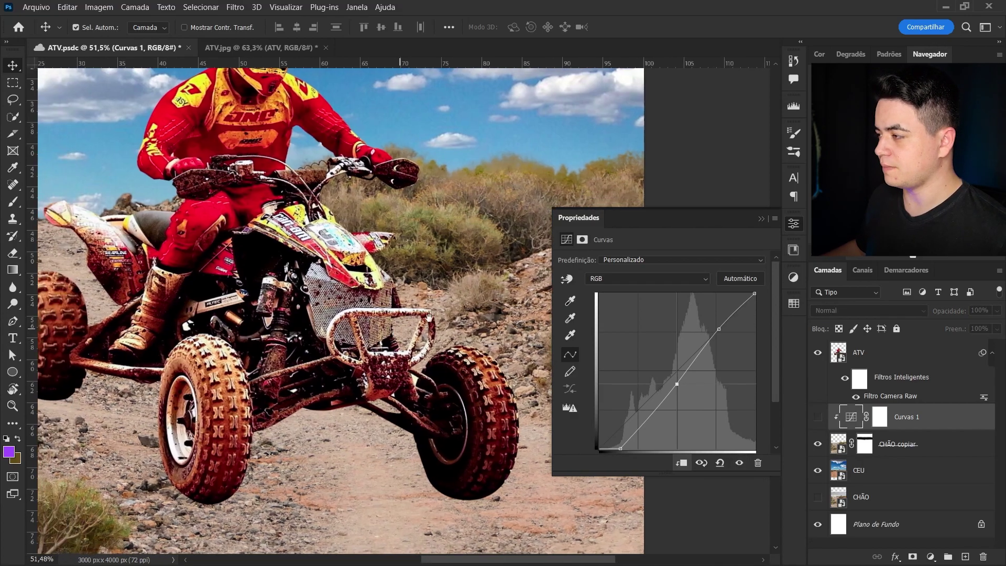
click(761, 218)
key(z)
scroll(587, 333, down, 3)
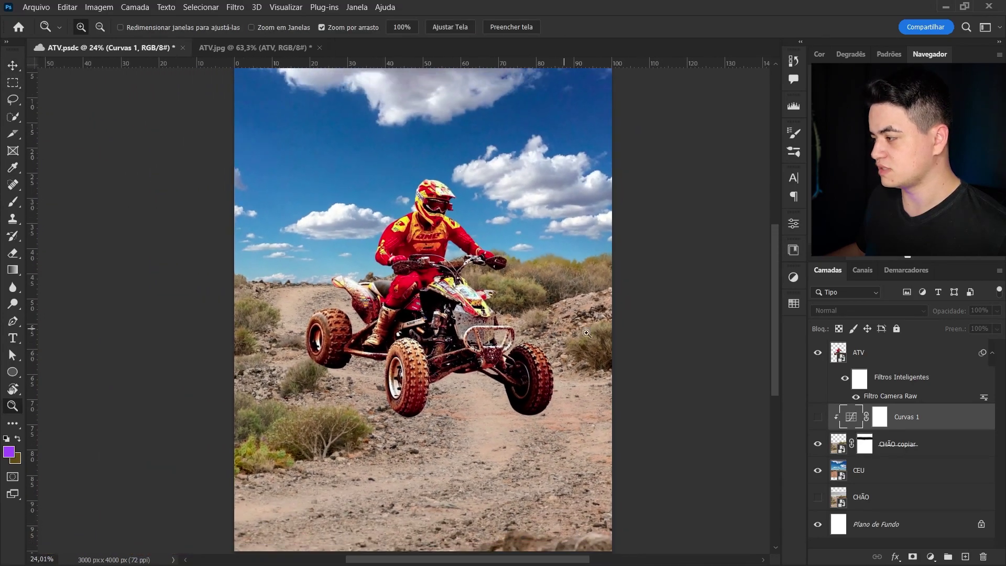
click(815, 417)
click(815, 417)
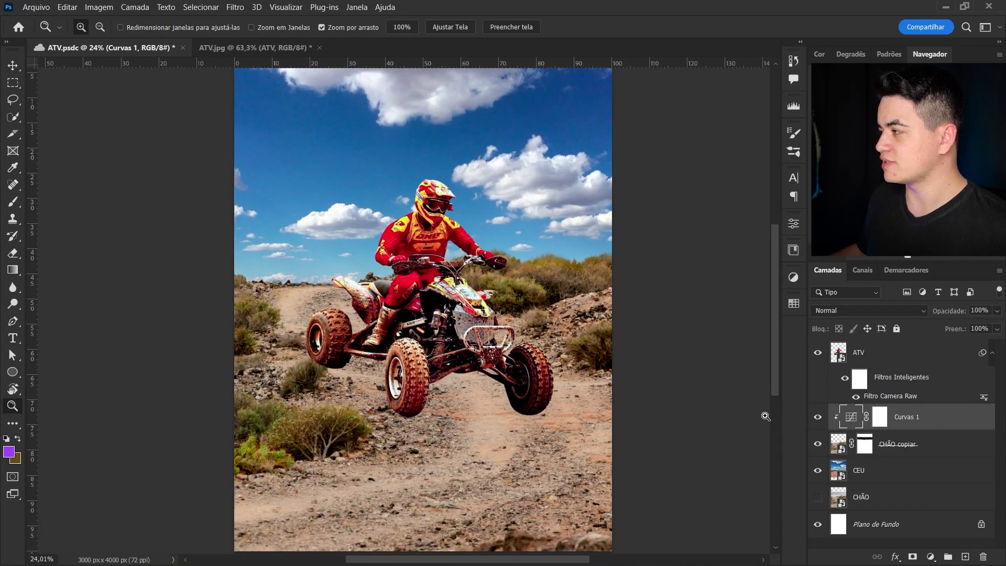
drag(515, 360, 551, 358)
scroll(552, 358, up, 3)
key(v)
click(440, 409)
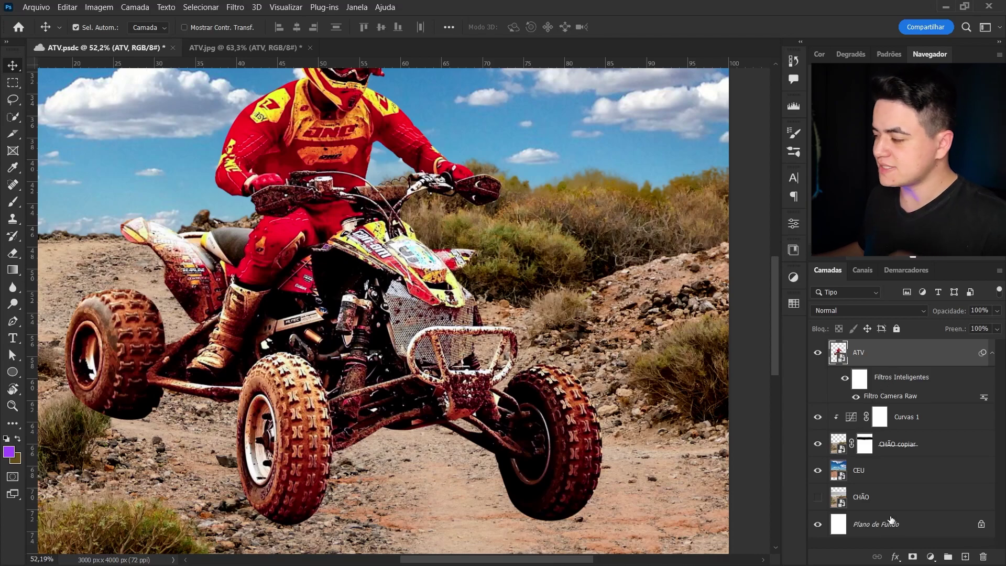
- Add a Curves adjustment, Curvas 2, above the rider and lift its black point slightly
click(932, 557)
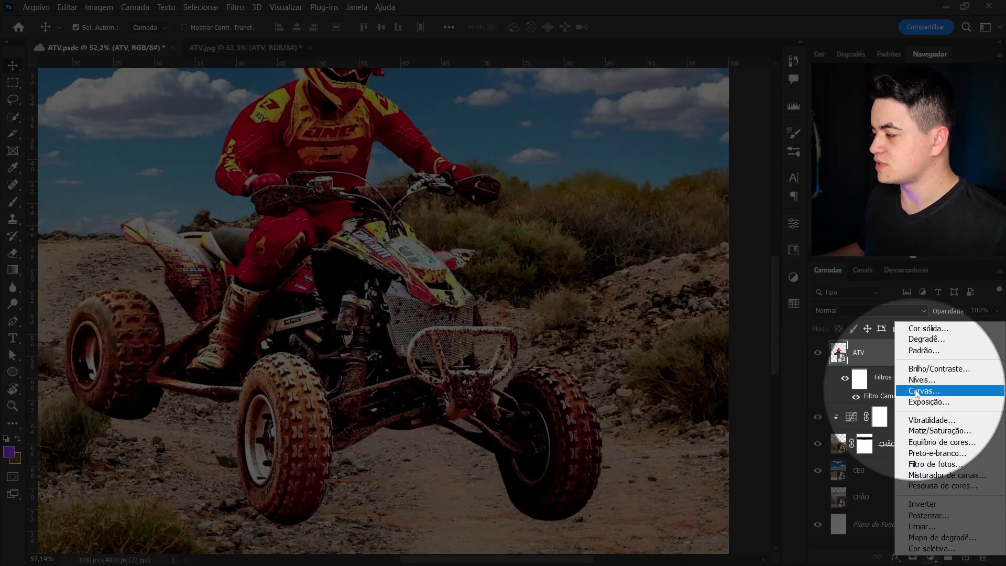
click(914, 392)
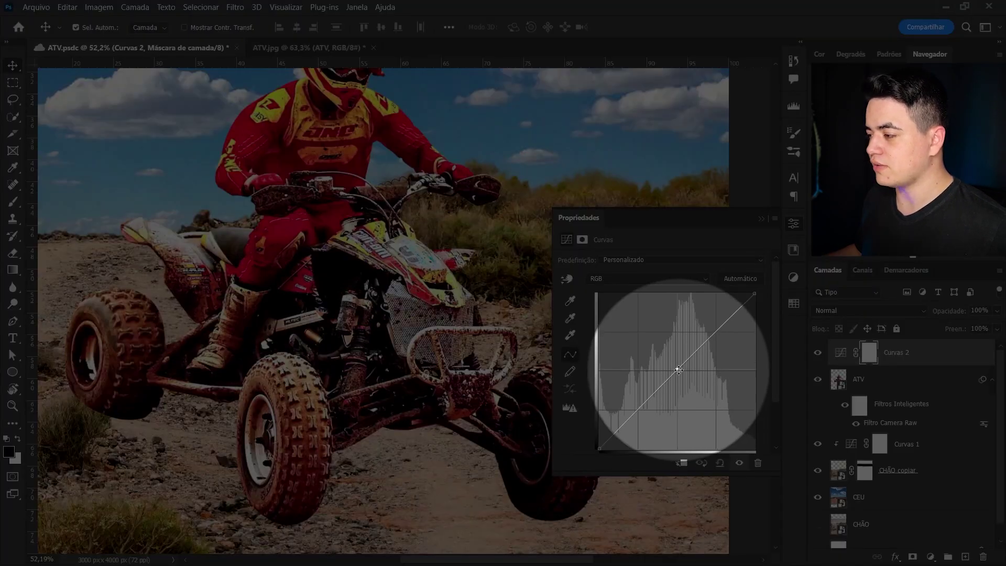
click(678, 371)
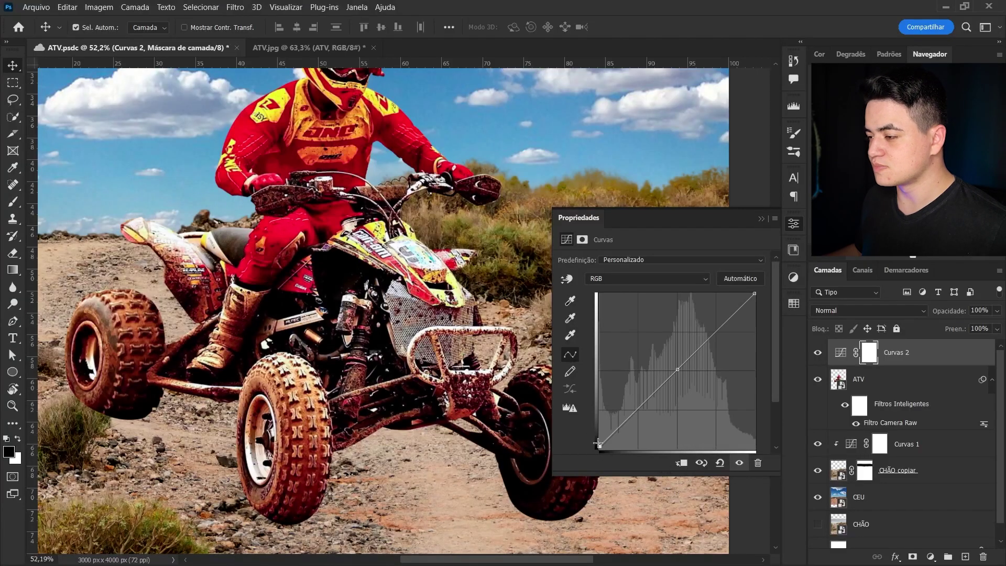
drag(598, 443, 596, 436)
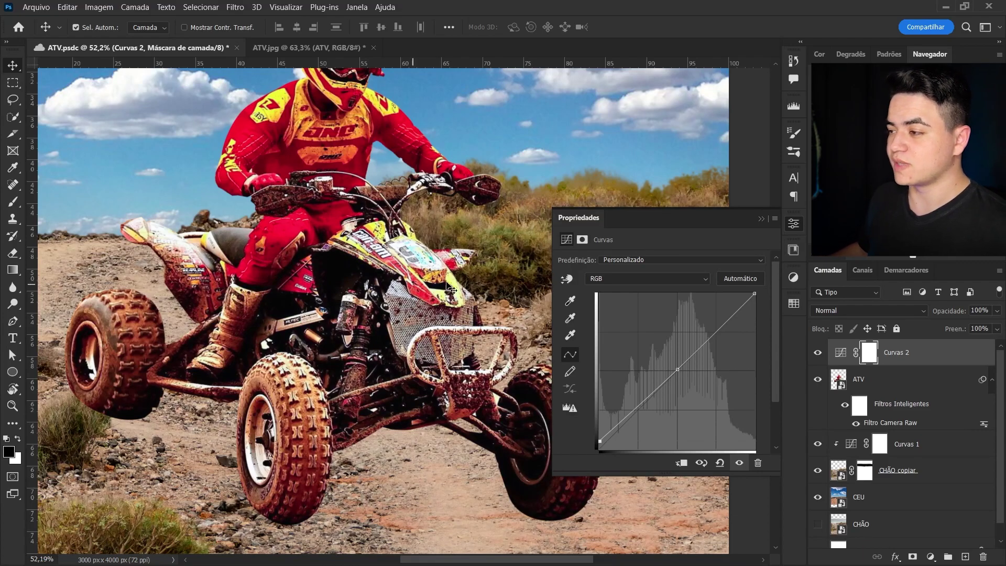
- Clip Curvas 2 to the ATV rider layer with Alt+Ctrl+G
scroll(301, 429, down, 3)
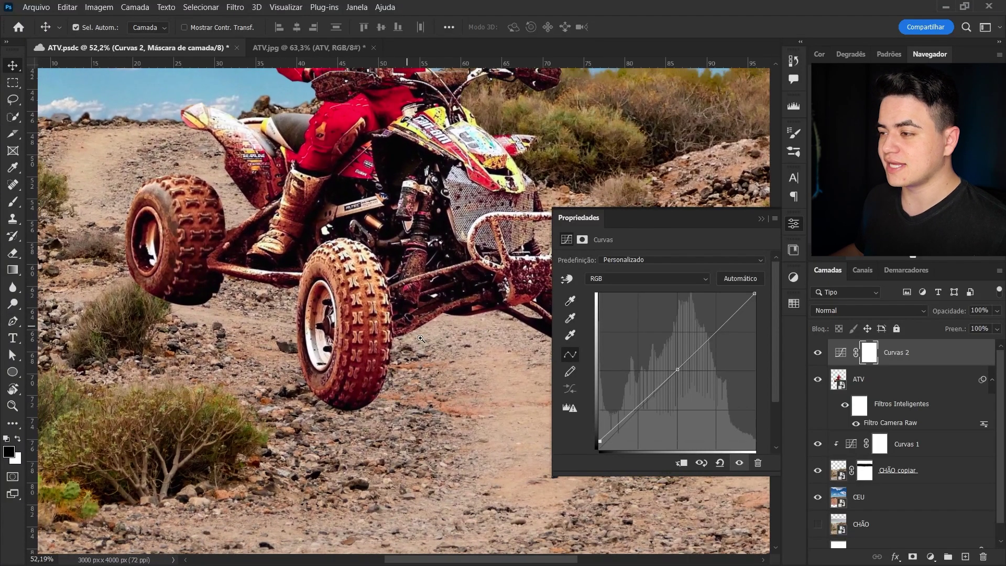
ctrl+click(425, 341)
scroll(425, 341, down, 2)
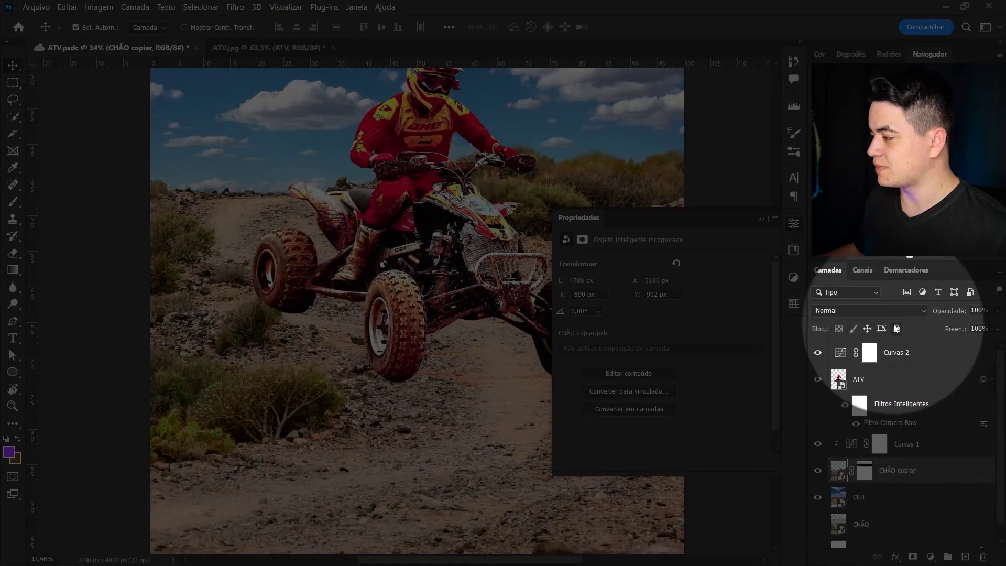
scroll(525, 361, up, 3)
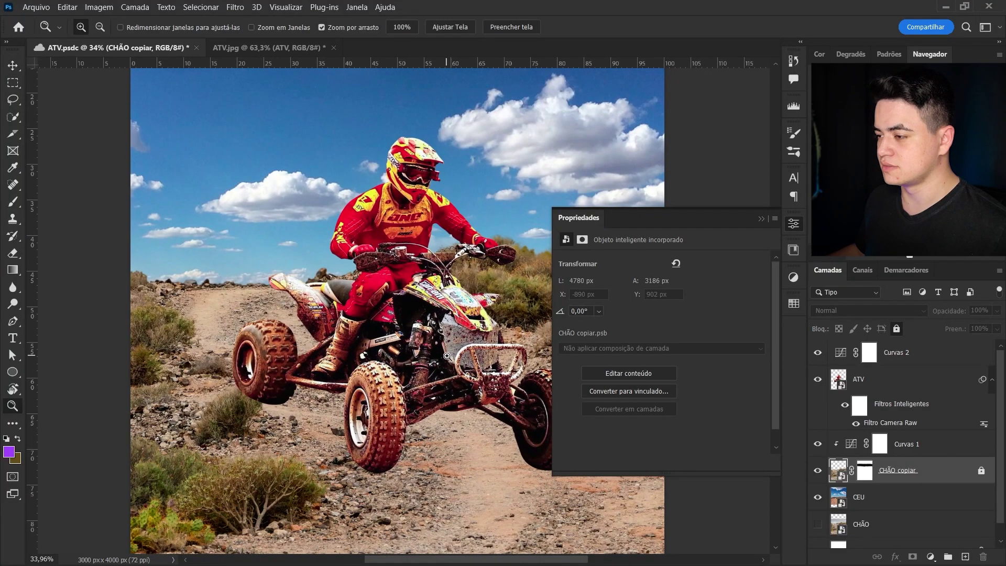
click(885, 376)
key(z)
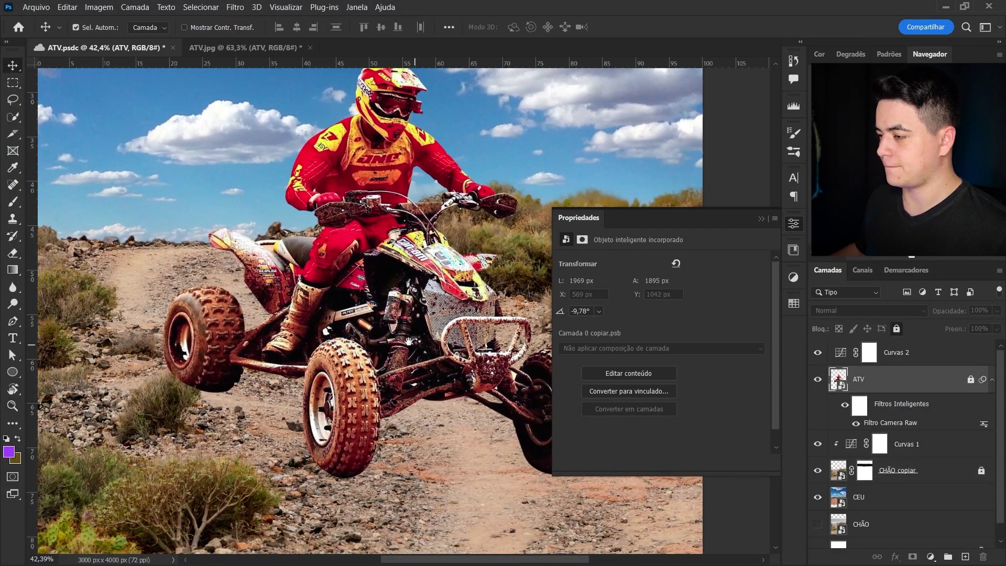
scroll(295, 345, up, 1)
click(879, 352)
key(ctrl+alt+g)
key(ctrl+2)
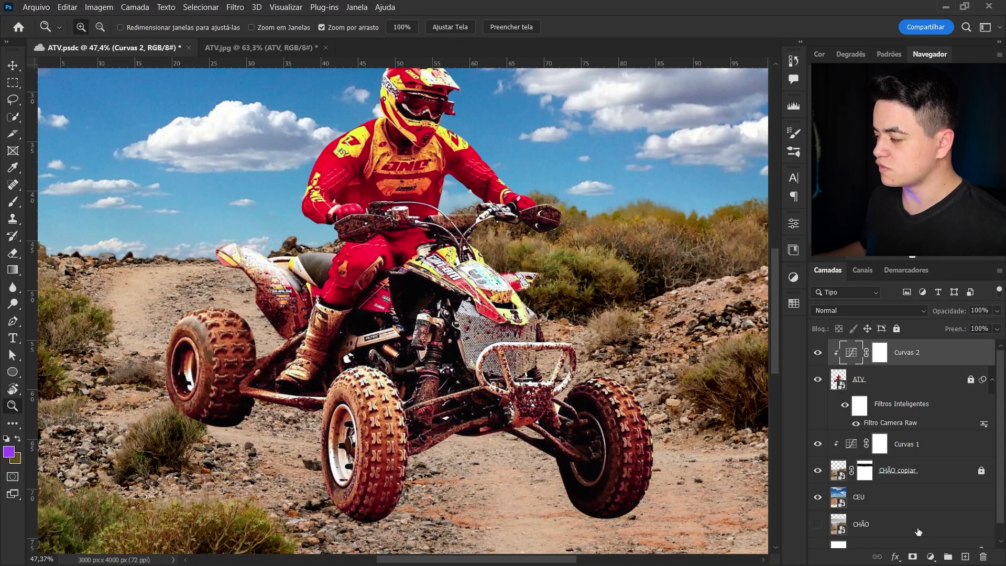
- Add a Vibrance adjustment clipped to the rider with vibrance -27 and saturation -7
click(932, 557)
click(907, 369)
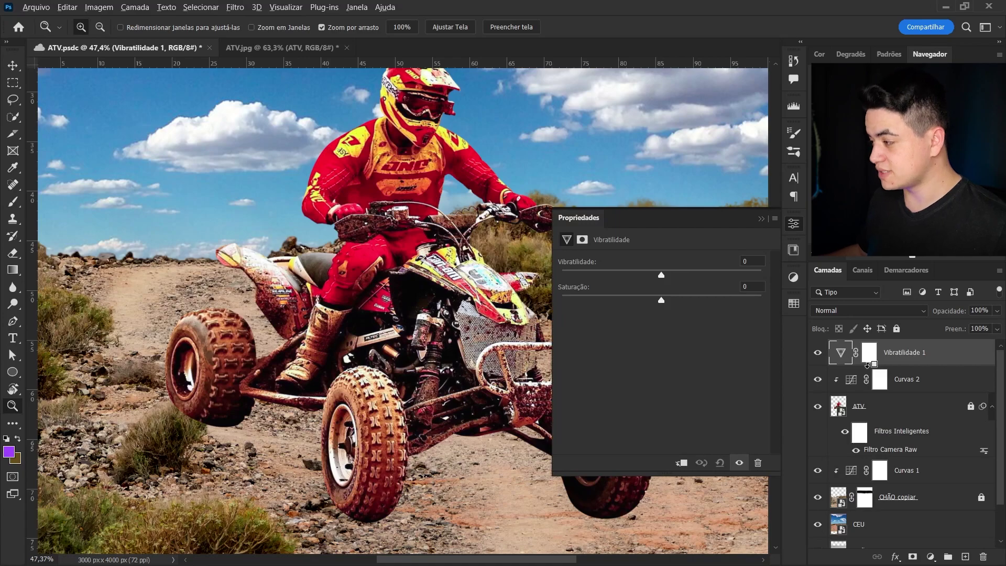
key(ctrl+alt+g)
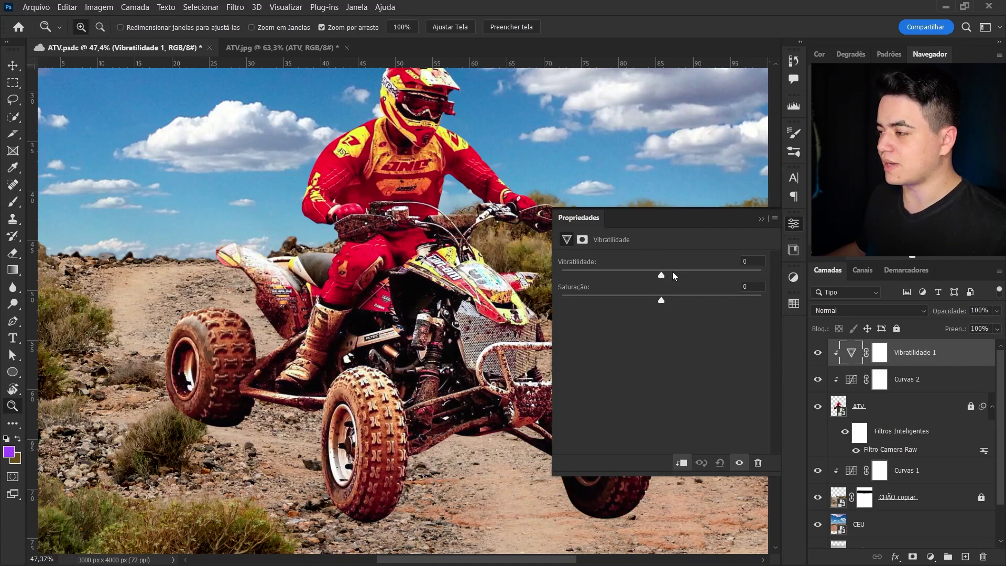
drag(663, 275, 645, 275)
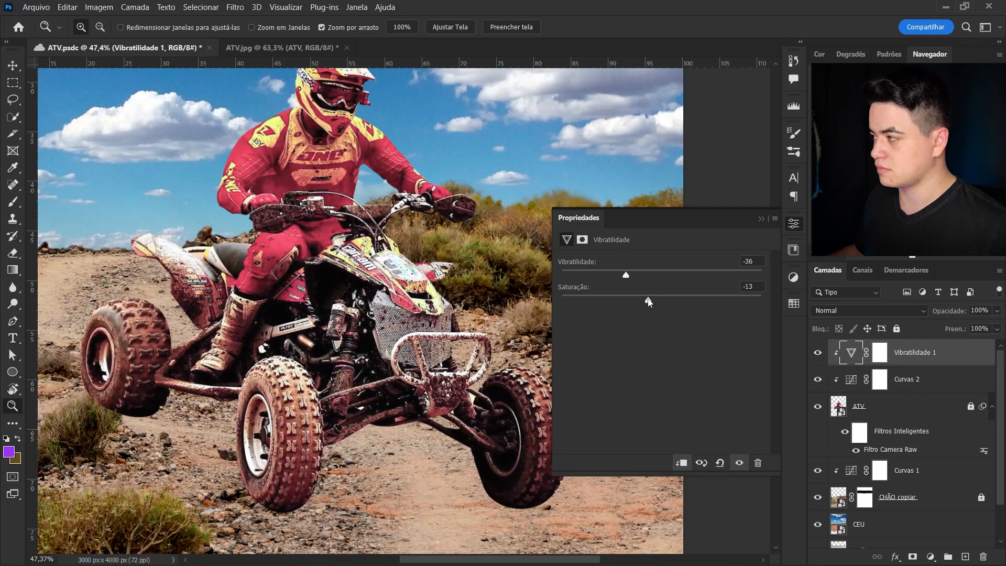
drag(626, 275, 640, 275)
scroll(465, 351, down, 3)
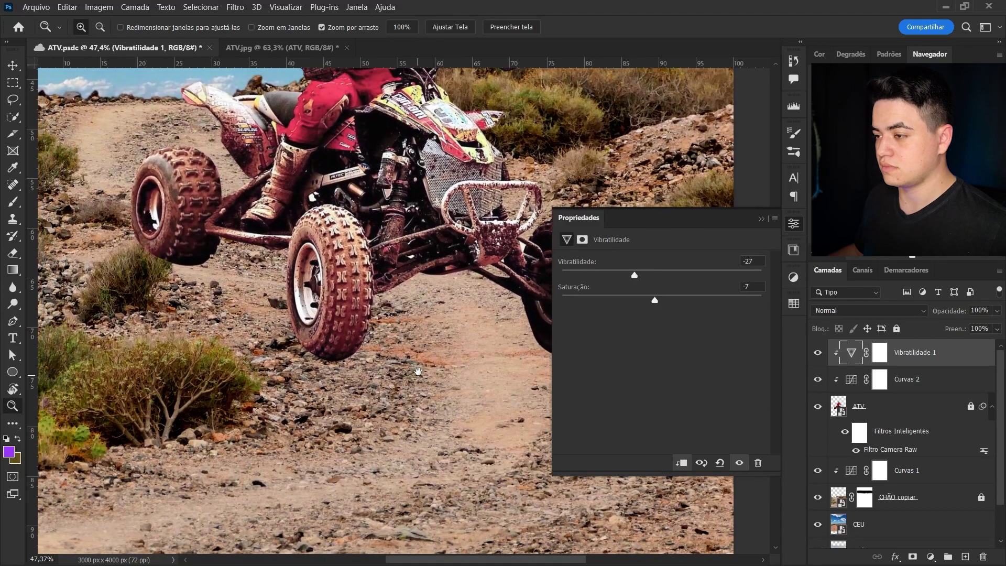
scroll(465, 351, down, 2)
- Fit the whole image in view and select the CEU sky layer
key(ctrl+0)
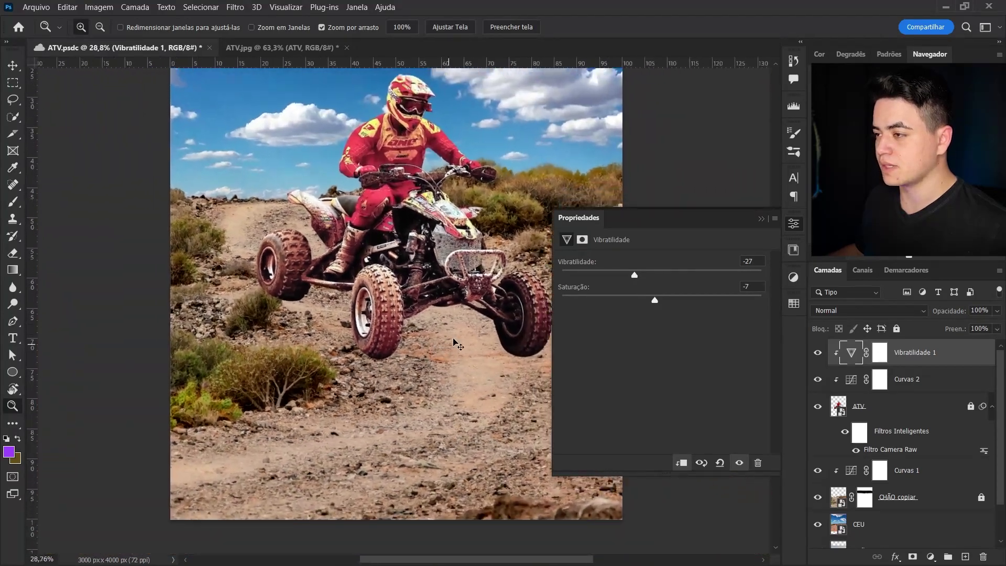
key(v)
click(467, 285)
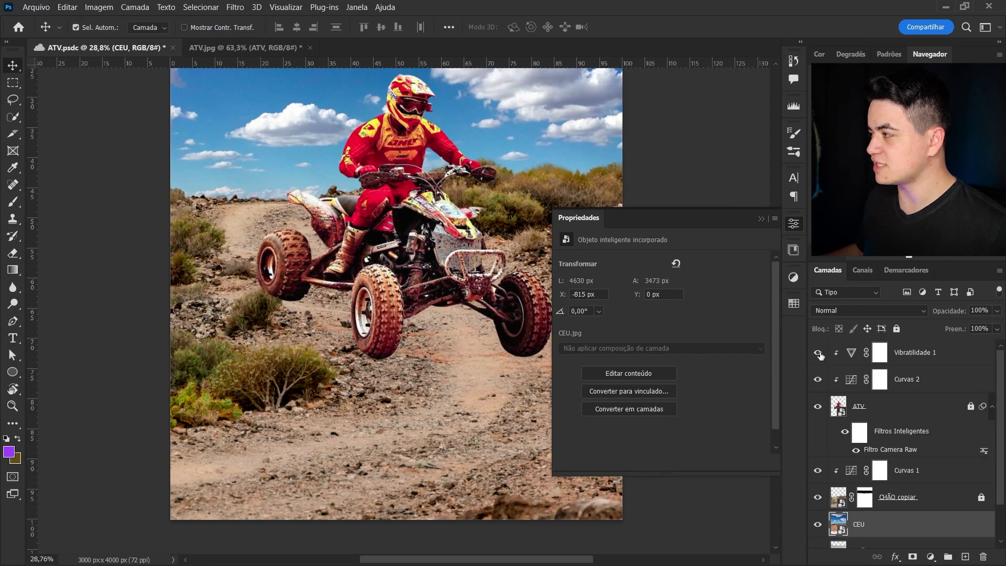
key(z)
scroll(385, 325, up, 1)
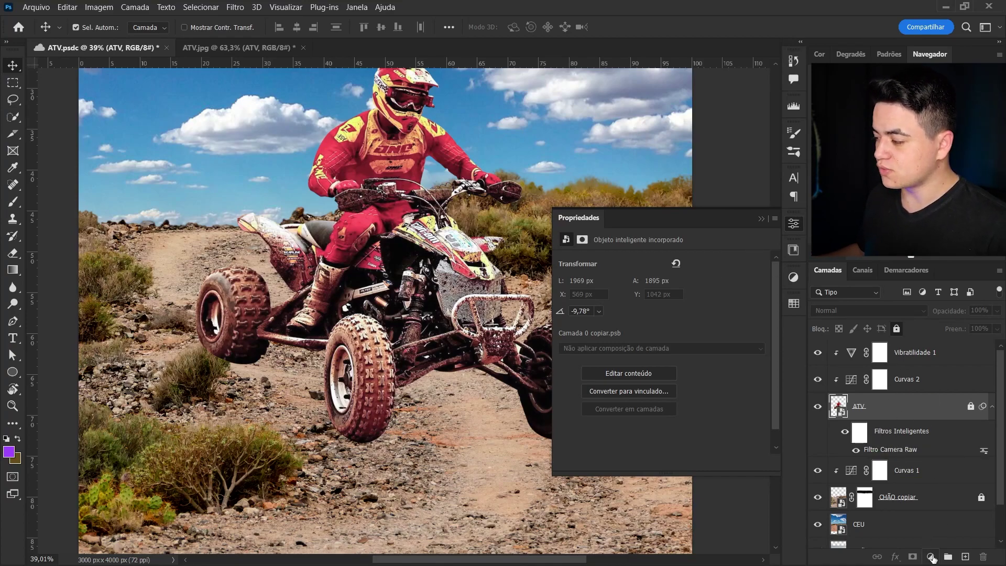
- Add a Color Balance adjustment for the rider, shifting its midtones toward cyan and blue
click(931, 557)
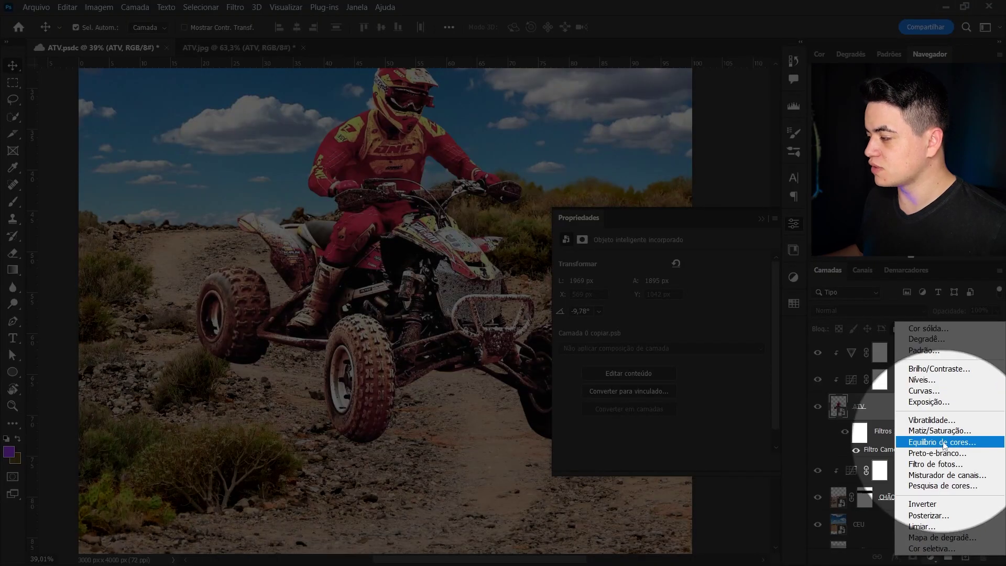
click(944, 442)
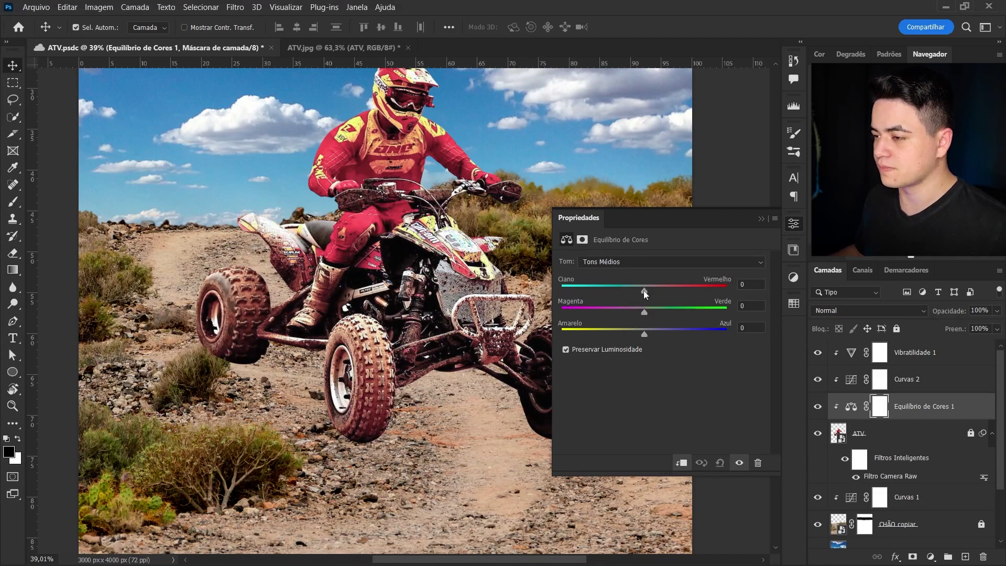
drag(644, 290, 628, 291)
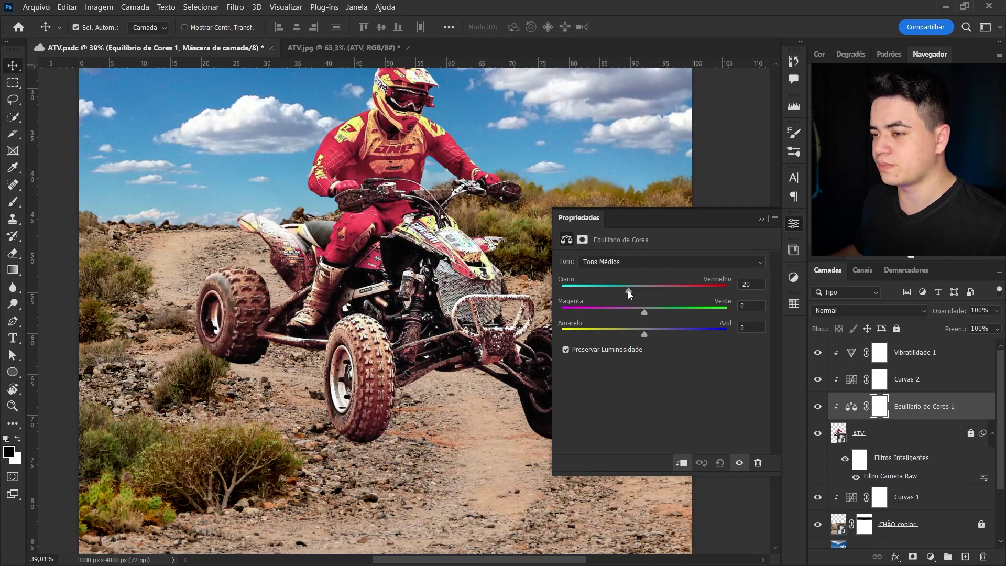
drag(646, 333, 653, 335)
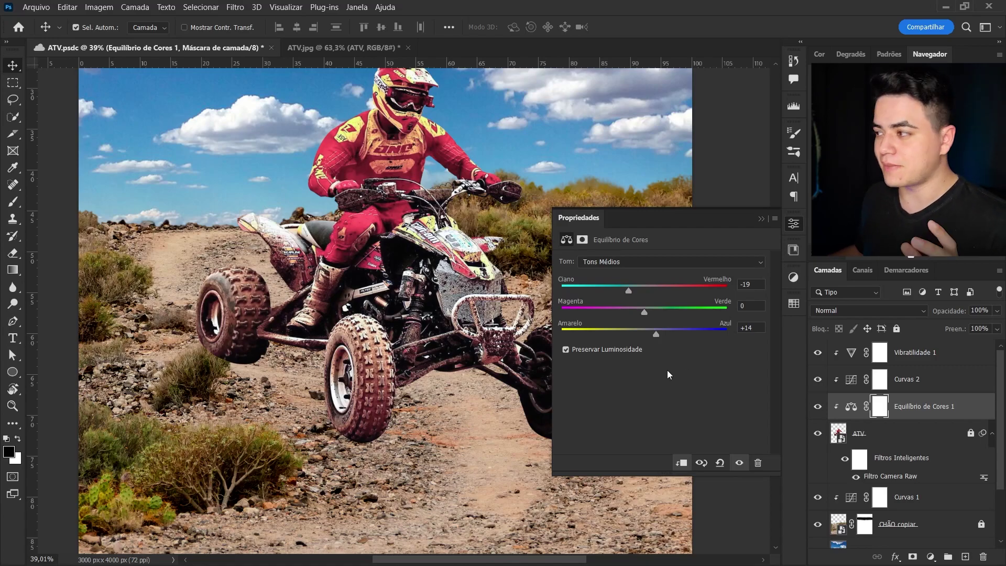
- Fit the image in view and toggle the rider adjustments off and on to compare
click(819, 410)
key(z)
key(ctrl+0)
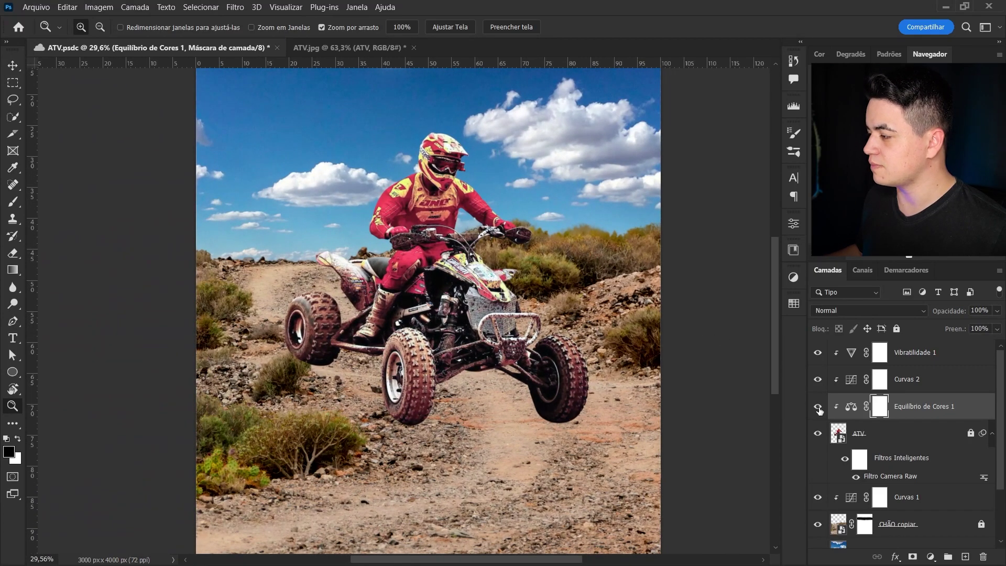
drag(819, 410, 837, 365)
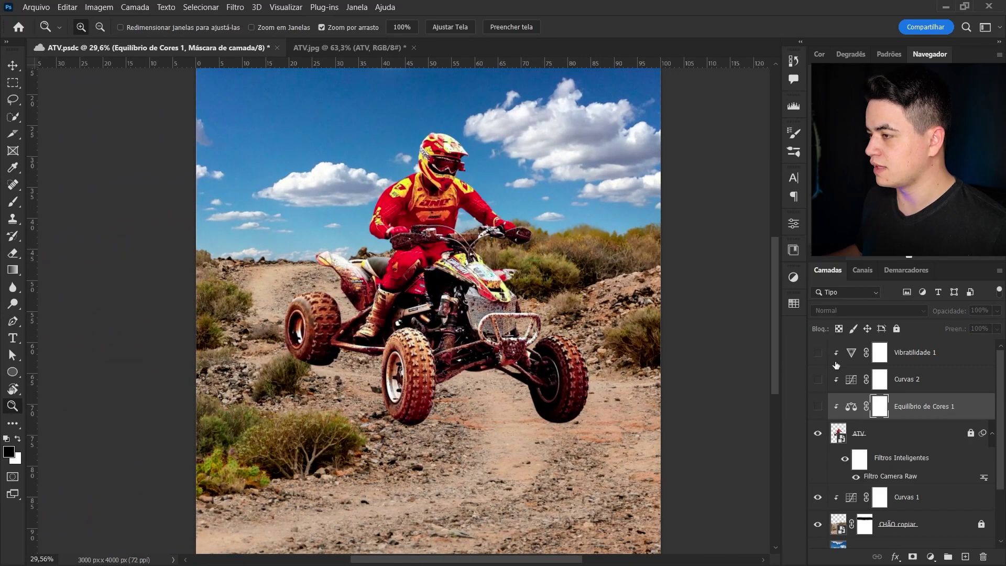
click(815, 407)
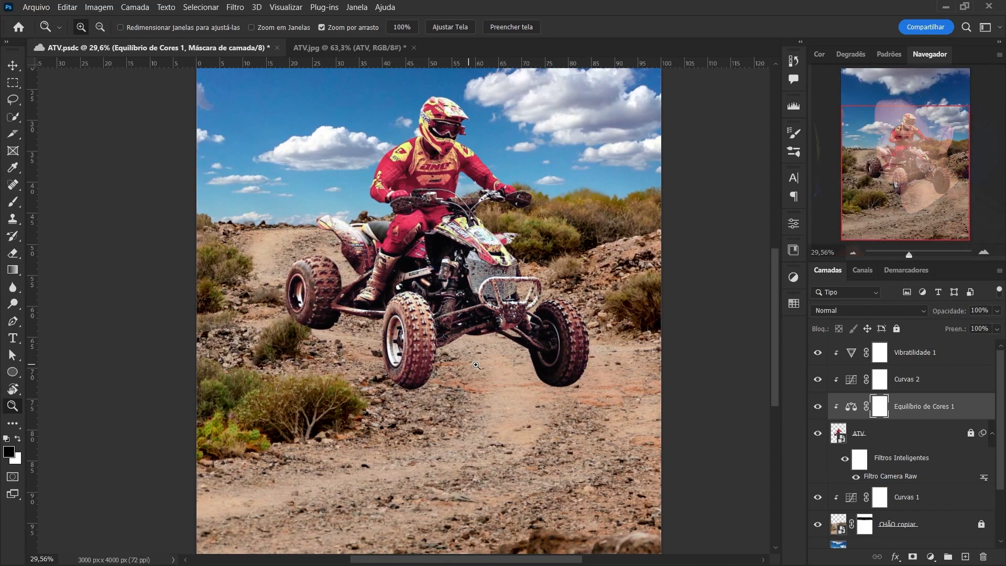
drag(475, 364, 602, 367)
- Fine-tune the Color Balance midtones to cyan -19, yellow -25, then reselect the ATV layer
click(851, 407)
double_click(854, 408)
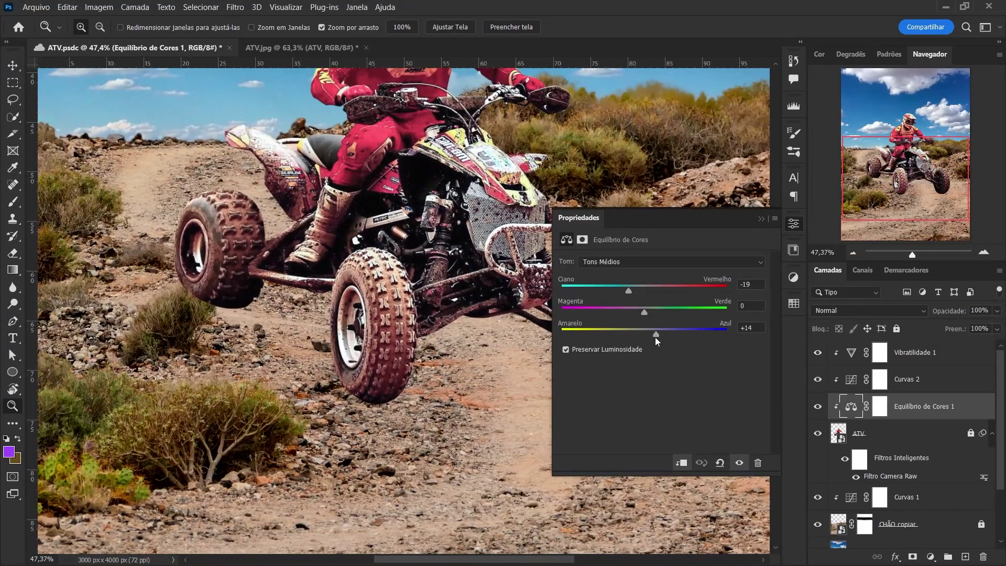
drag(619, 335, 624, 334)
drag(492, 374, 445, 374)
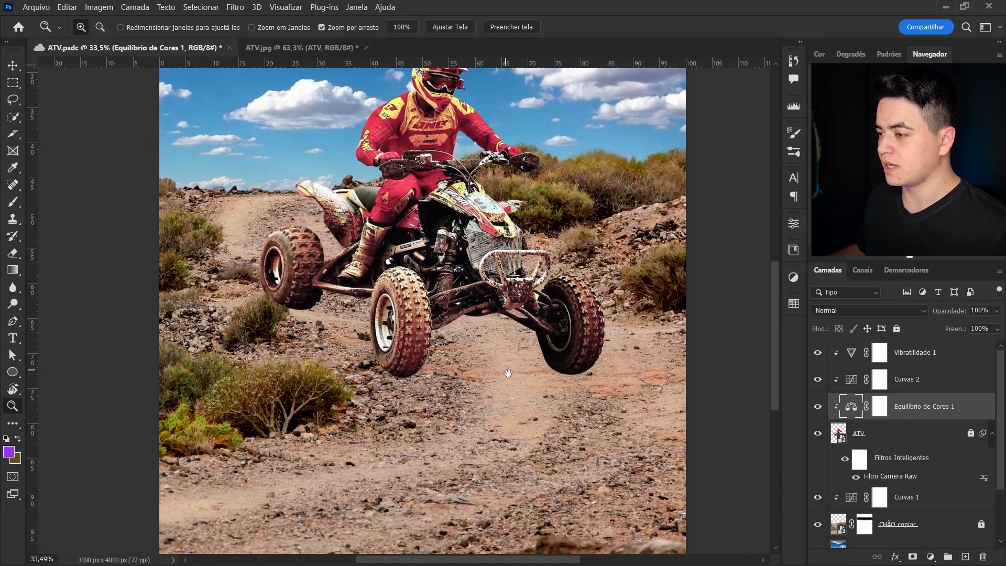
scroll(522, 397, down, 1)
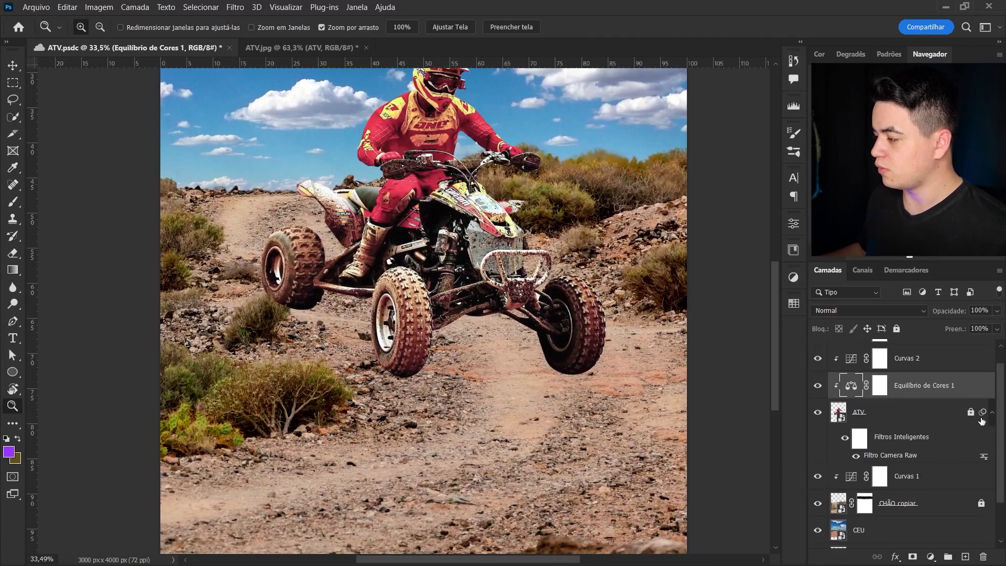
scroll(1001, 416, down, 1)
click(879, 417)
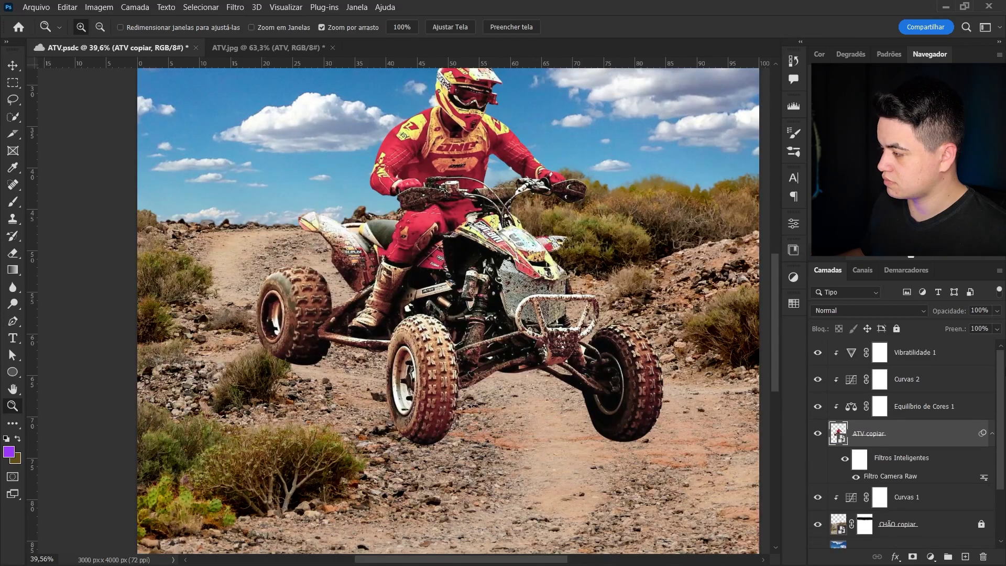
- Add Exposição 1 above Curvas 1 at exposure -0,83, gamma 0,51, with its mask inverted to black
click(880, 445)
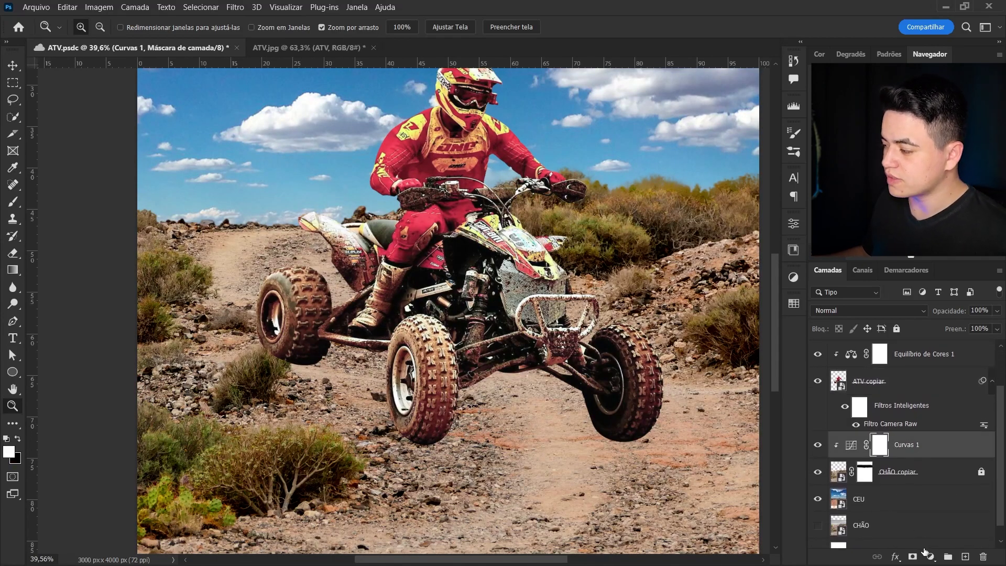
click(931, 556)
click(925, 402)
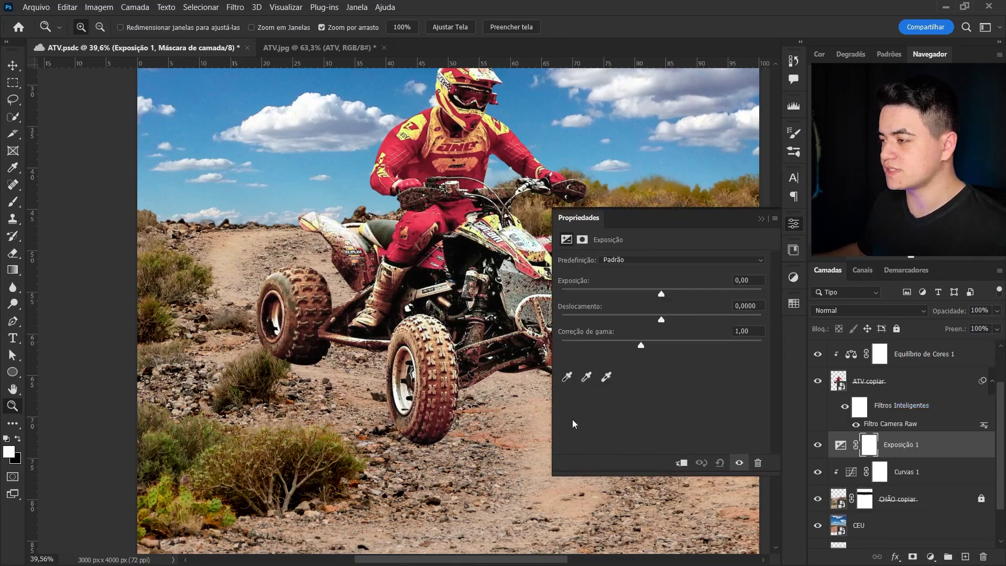
drag(662, 294, 645, 294)
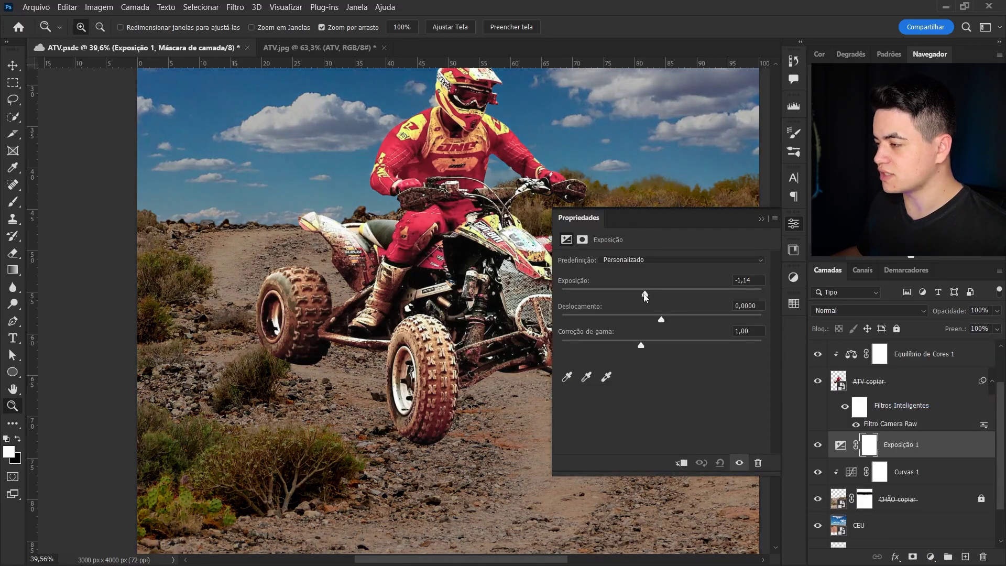
mouse_move(652, 346)
mouse_down()
mouse_move(692, 346)
mouse_move(674, 344)
mouse_up()
drag(646, 294, 650, 296)
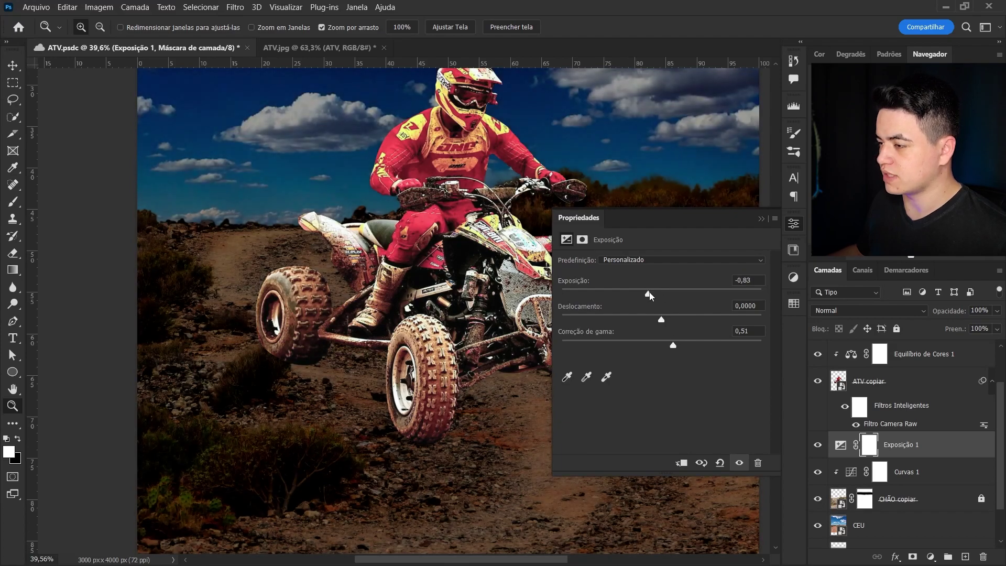
click(869, 445)
key(ctrl+i)
- Paint white on the Exposição 1 mask to shade under and beside the front wheel
drag(459, 413, 390, 364)
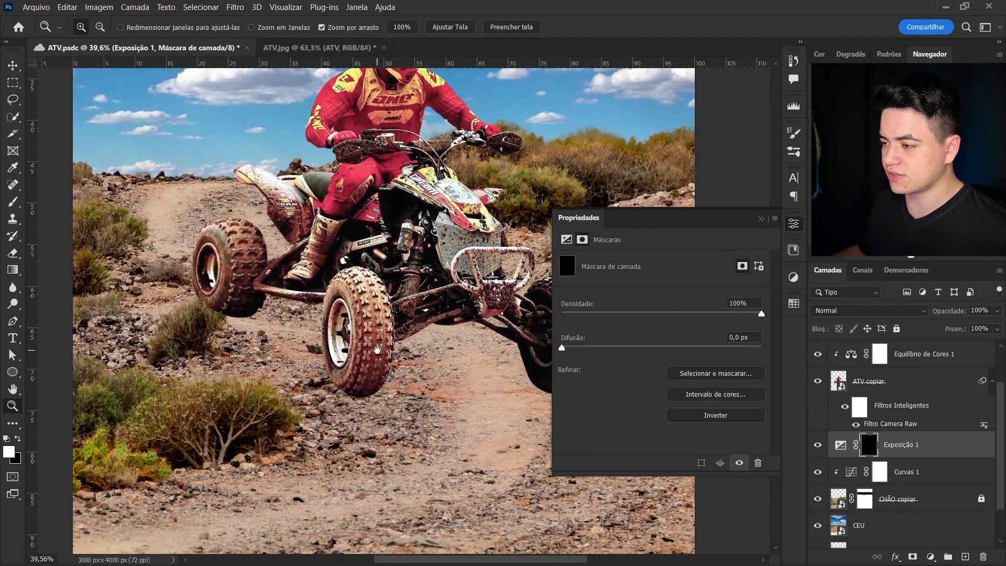
key(b)
click(367, 365)
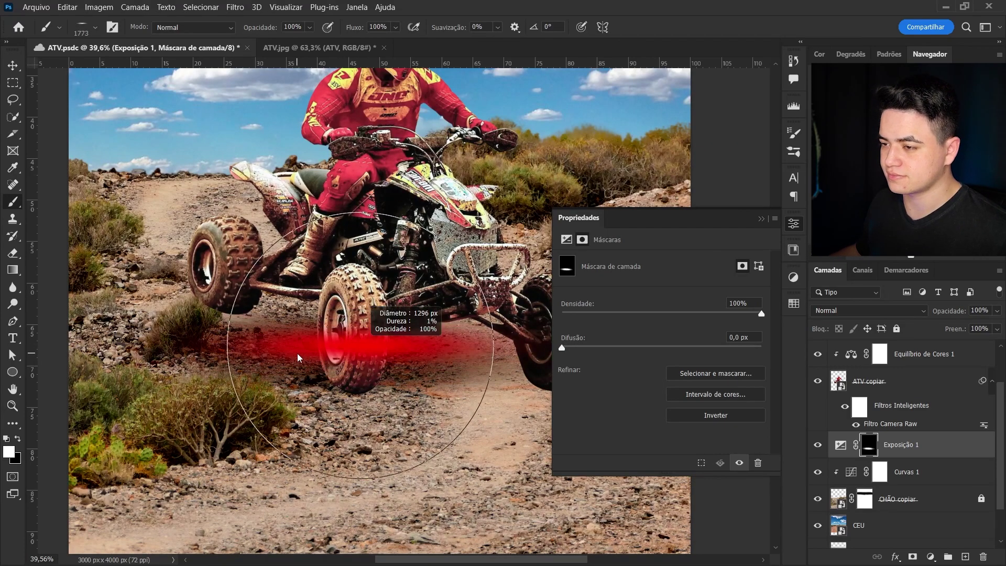
click(299, 321)
mouse_move(300, 320)
mouse_down()
mouse_move(449, 389)
mouse_move(387, 355)
mouse_up()
- Zoom out and survey the ATV and the road beneath it
key(z)
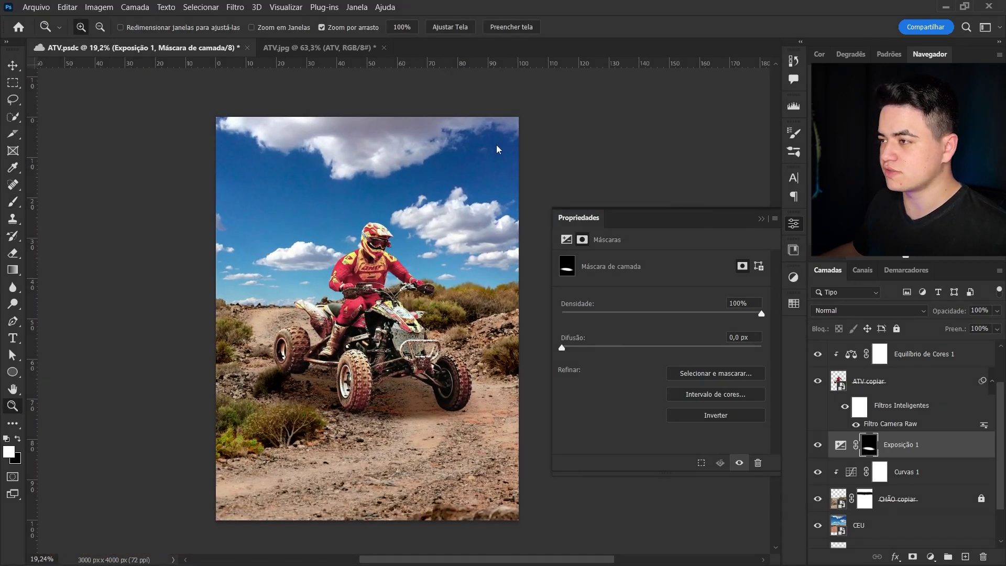
drag(464, 170, 487, 230)
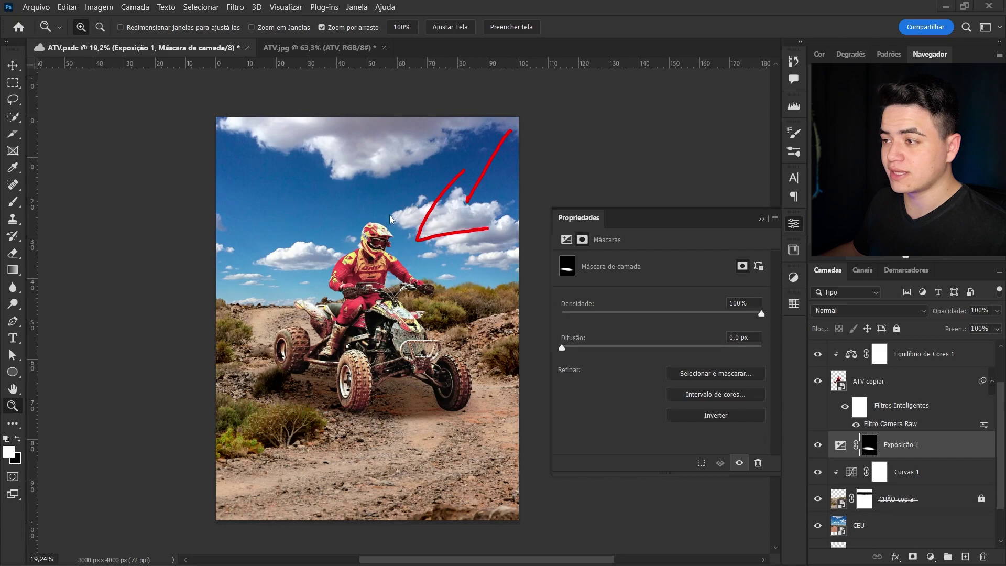
drag(370, 214, 412, 246)
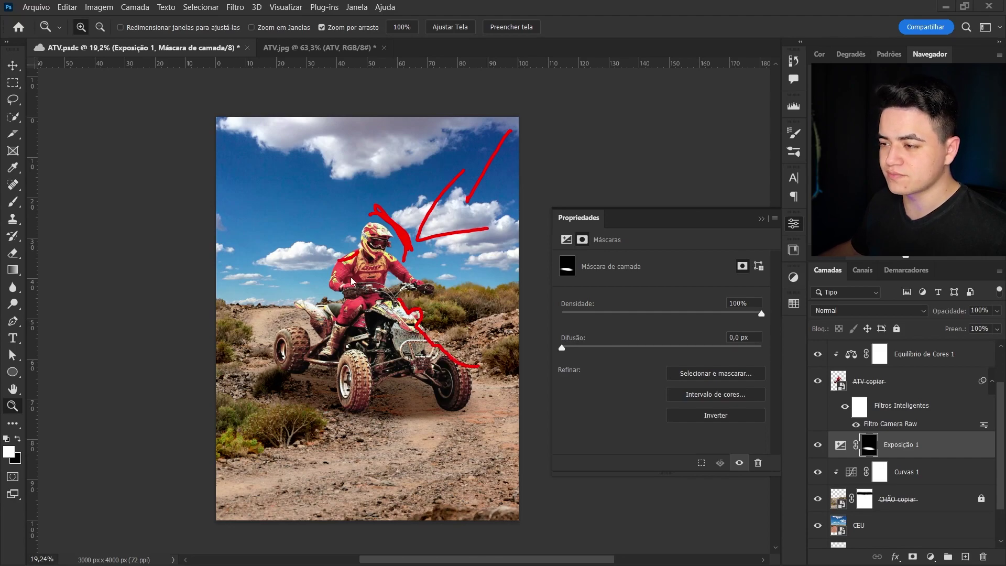
drag(266, 396, 399, 456)
drag(246, 456, 398, 498)
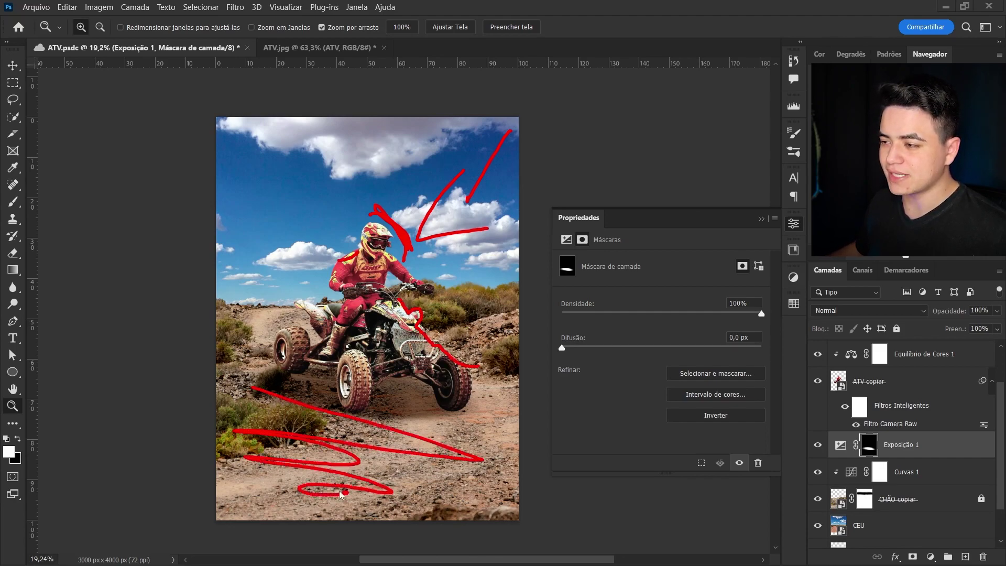
drag(286, 488, 358, 501)
key(Escape)
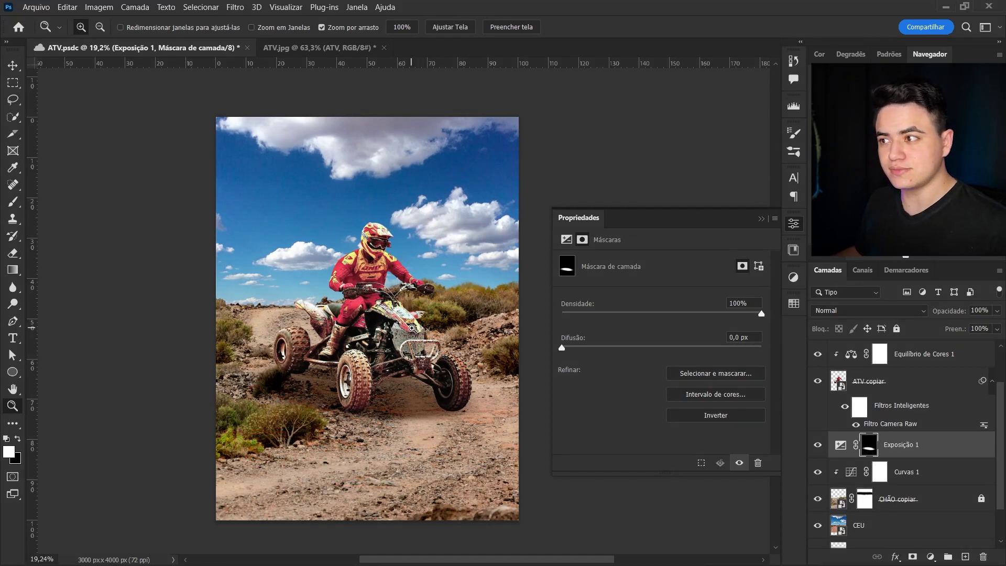
- Zoom in on the wheels and resize the brush, toggling between black and white
drag(393, 389, 395, 317)
key(v)
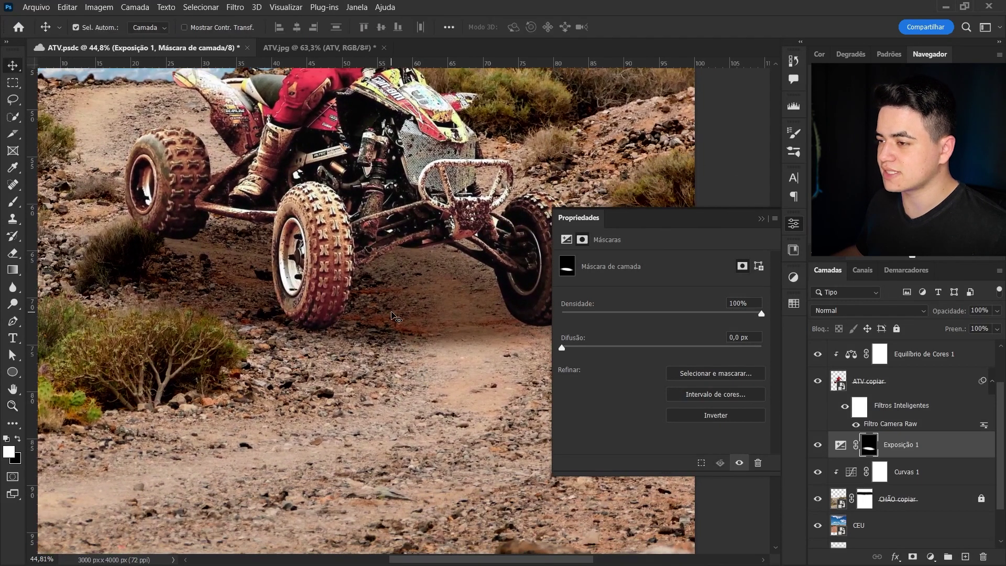
key(b)
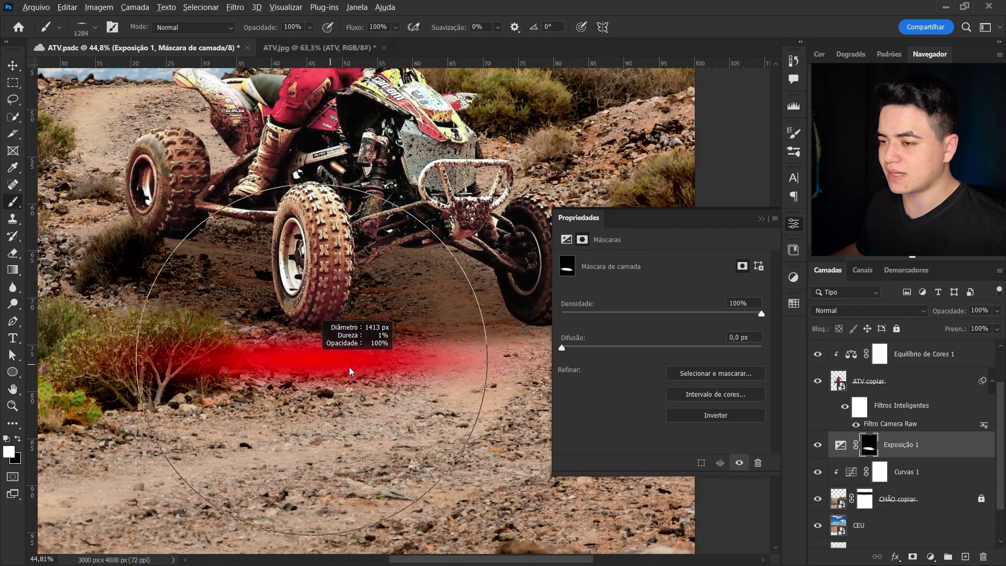
key(x)
drag(391, 397, 476, 446)
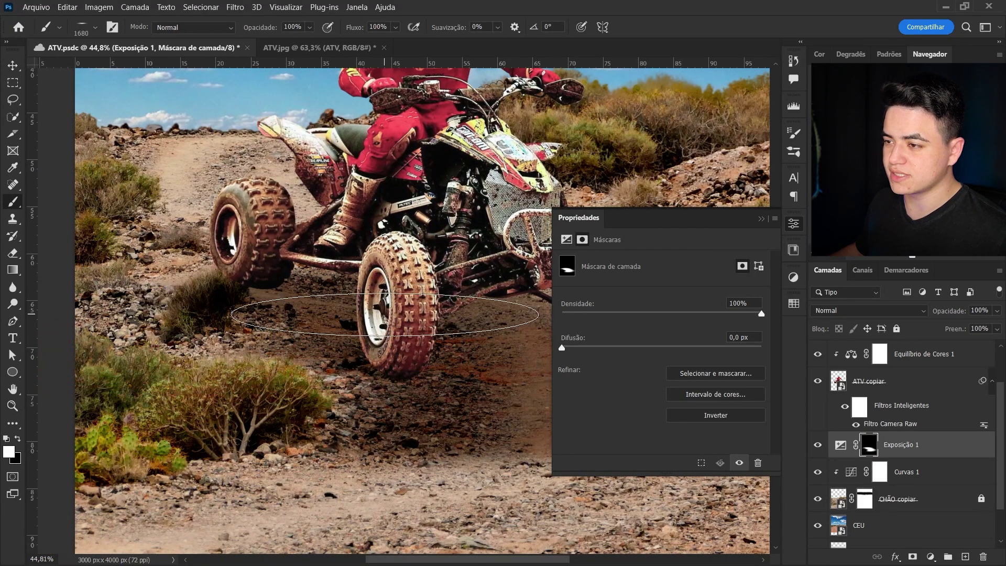
key(x)
mouse_move(555, 332)
mouse_down()
mouse_move(368, 331)
mouse_move(373, 357)
mouse_move(315, 357)
mouse_up()
key(z)
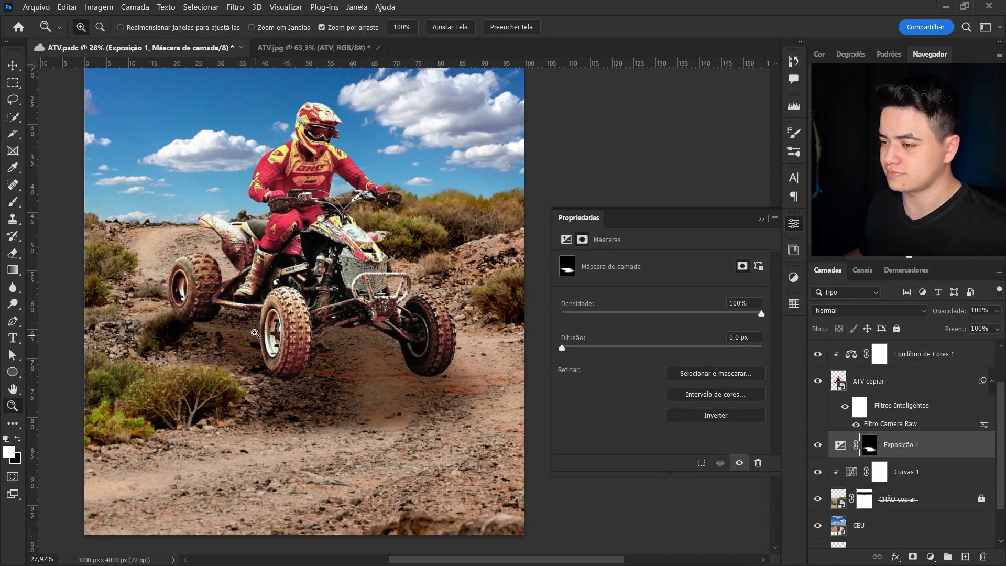
- Paint black on the mask to remove the stray shadow lower on the road
key(b)
key(x)
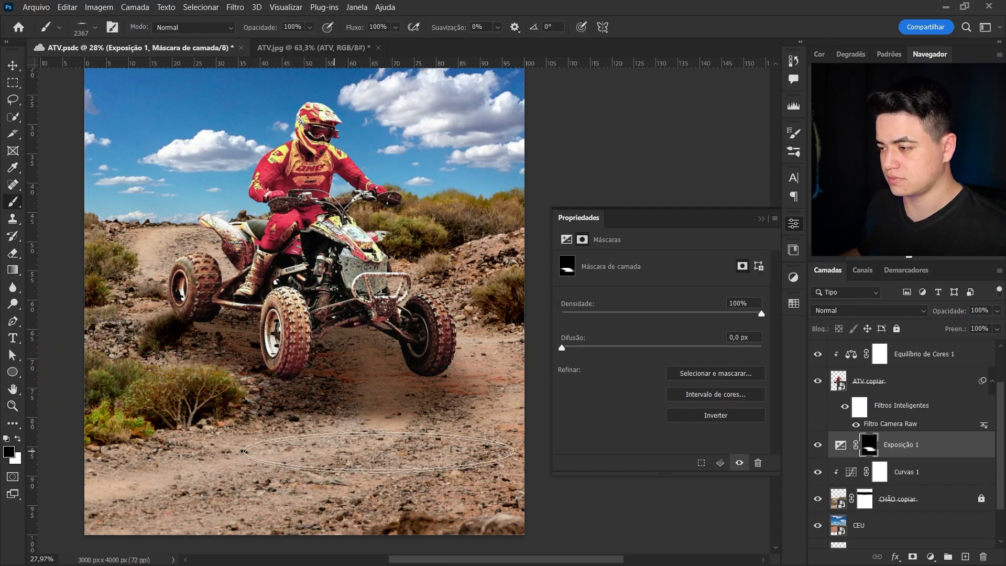
drag(361, 406, 516, 404)
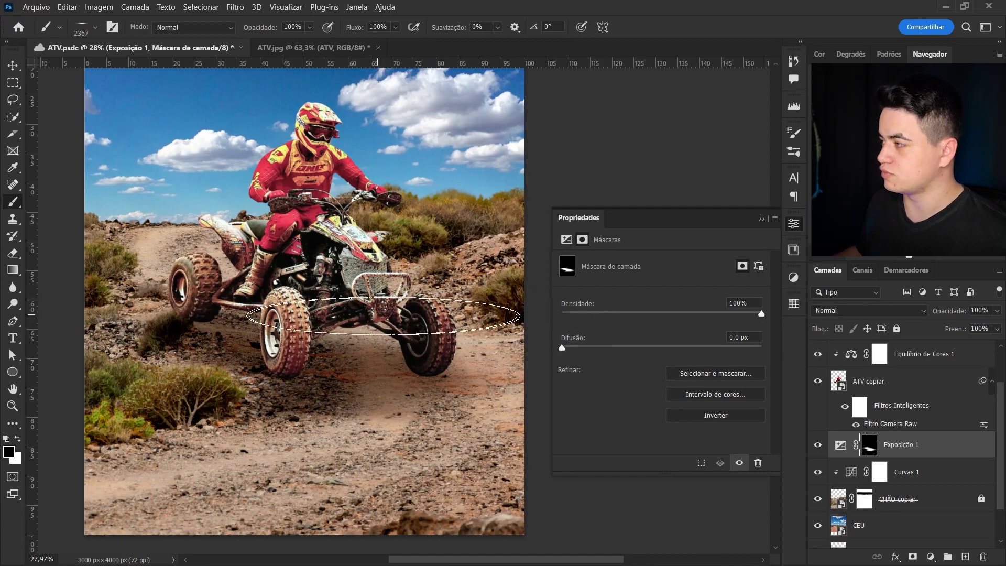
key(z)
drag(383, 316, 397, 342)
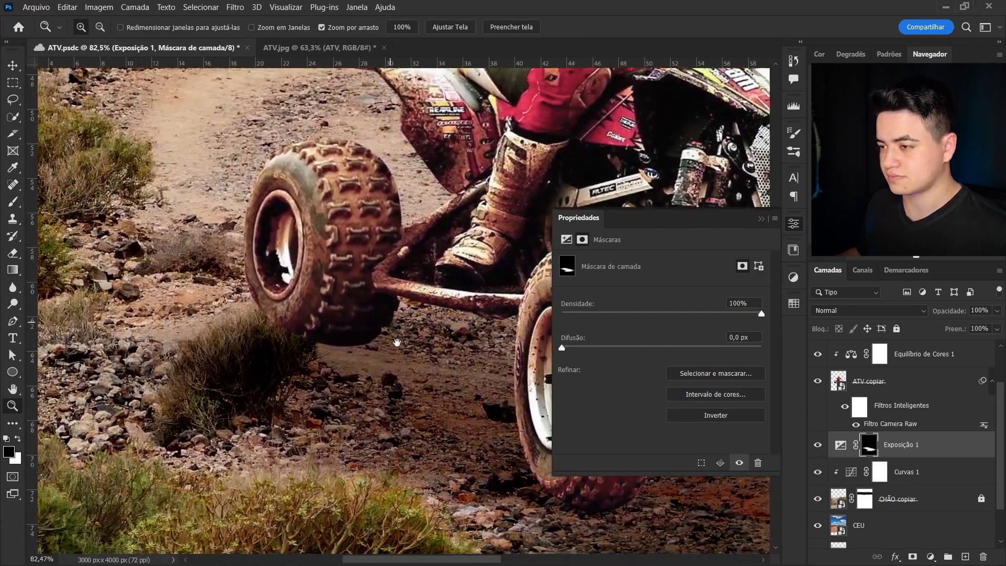
scroll(396, 343, down, 5)
scroll(315, 336, up, 10)
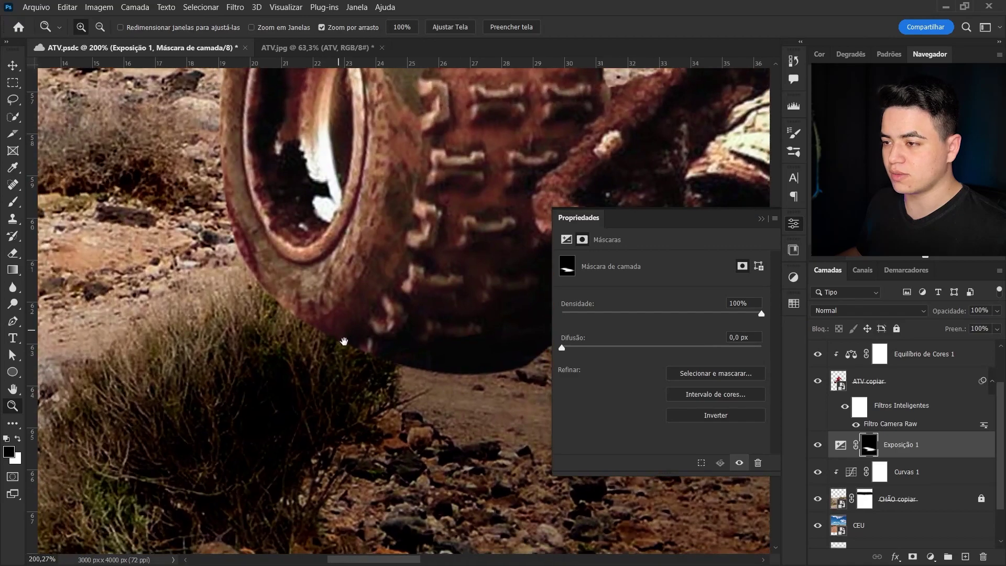
key(b)
scroll(344, 341, down, 1)
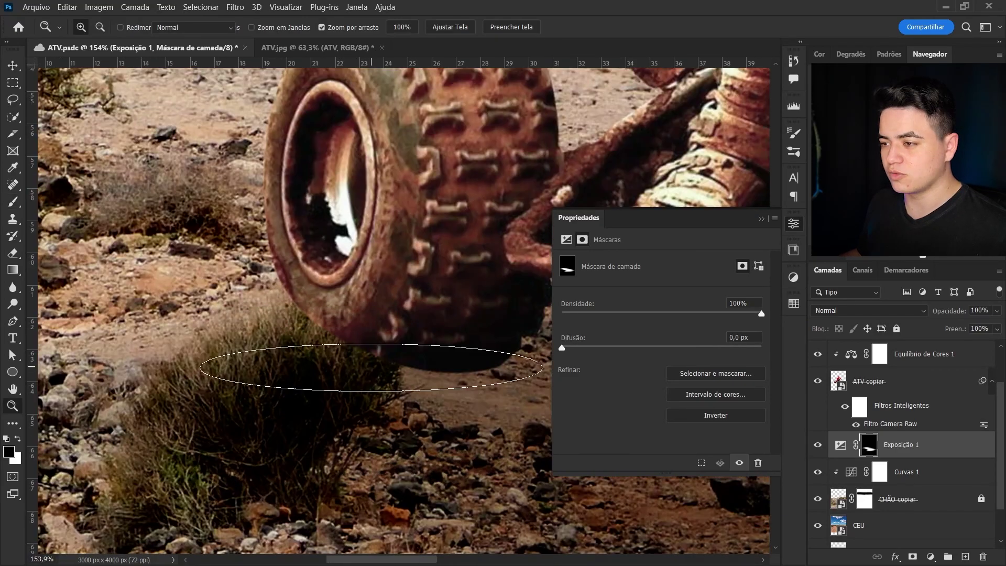
- Load the grass-like Sampled Brush 2 14 from the Brush Settings presets
right_click(341, 362)
click(119, 27)
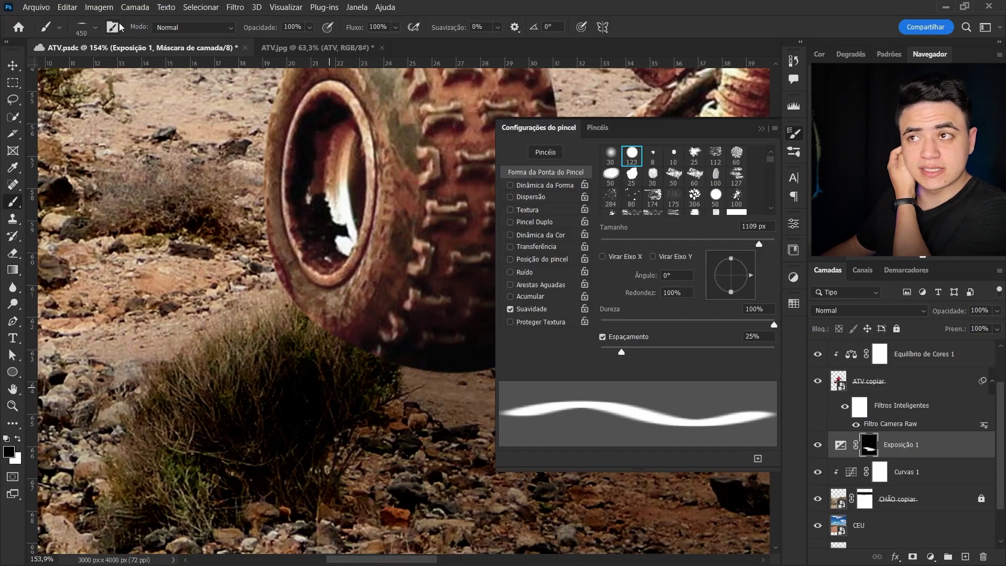
click(597, 127)
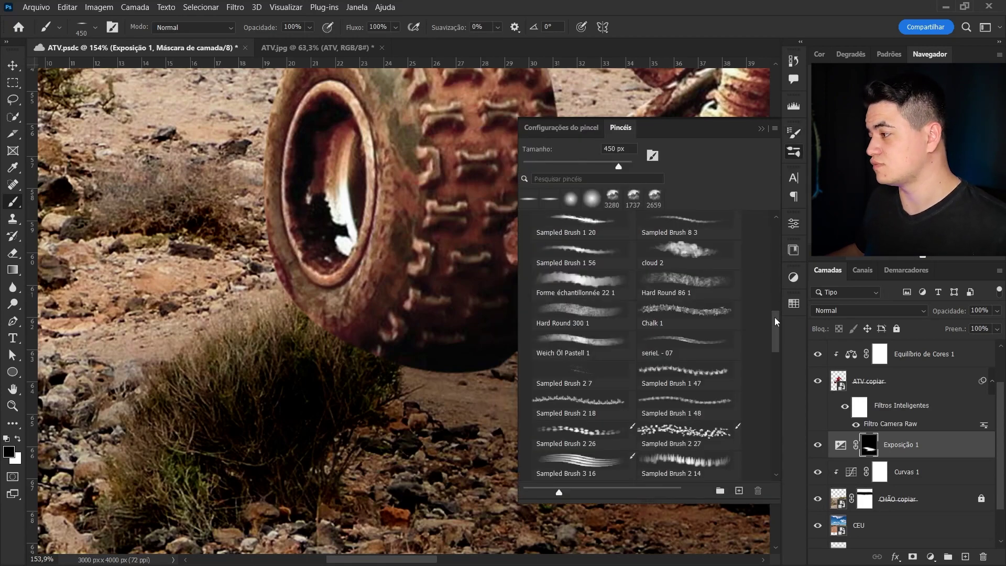
drag(777, 321, 777, 337)
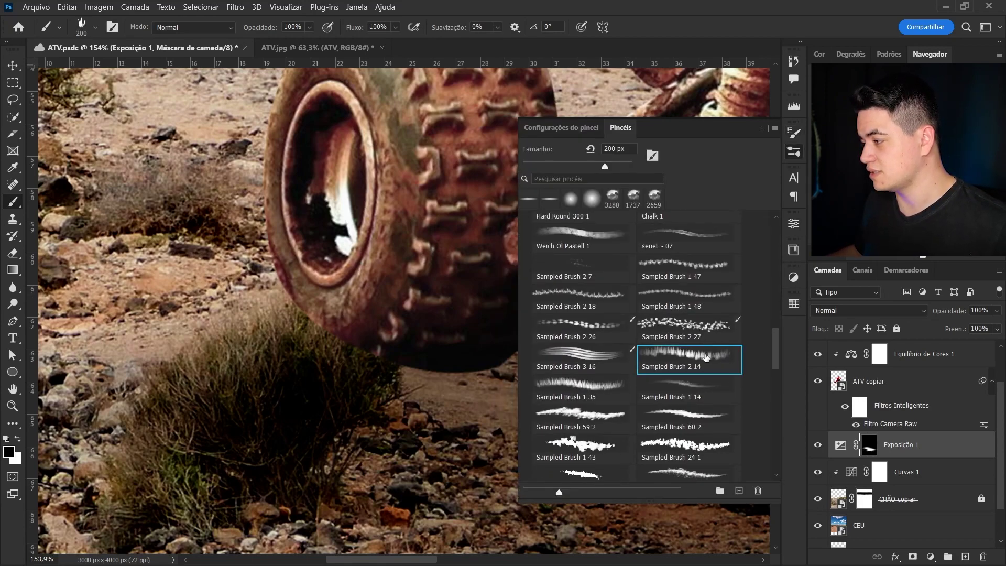
click(706, 358)
- Add a layer mask to the ATV copiar layer for painting
key(v)
click(870, 381)
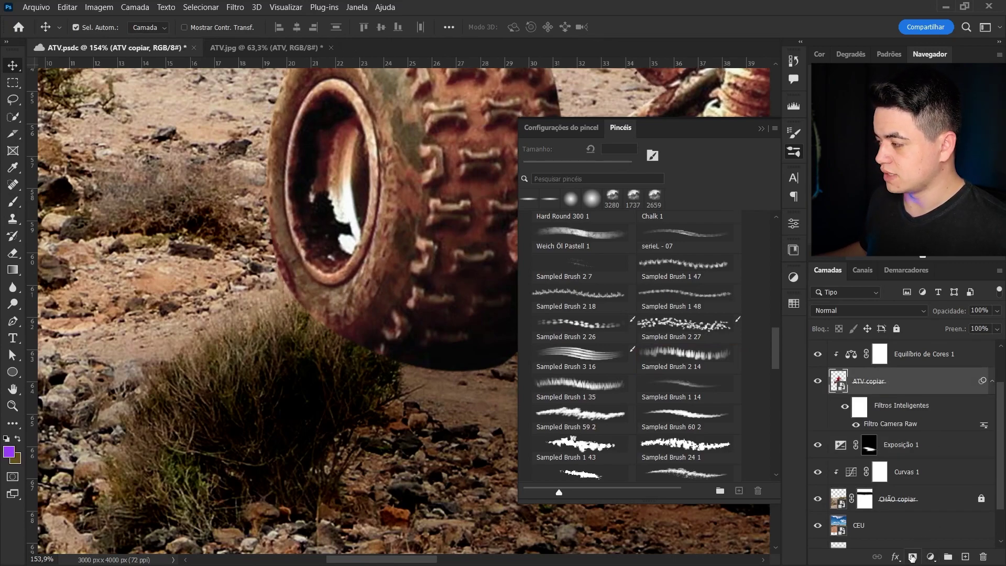
click(913, 558)
key(b)
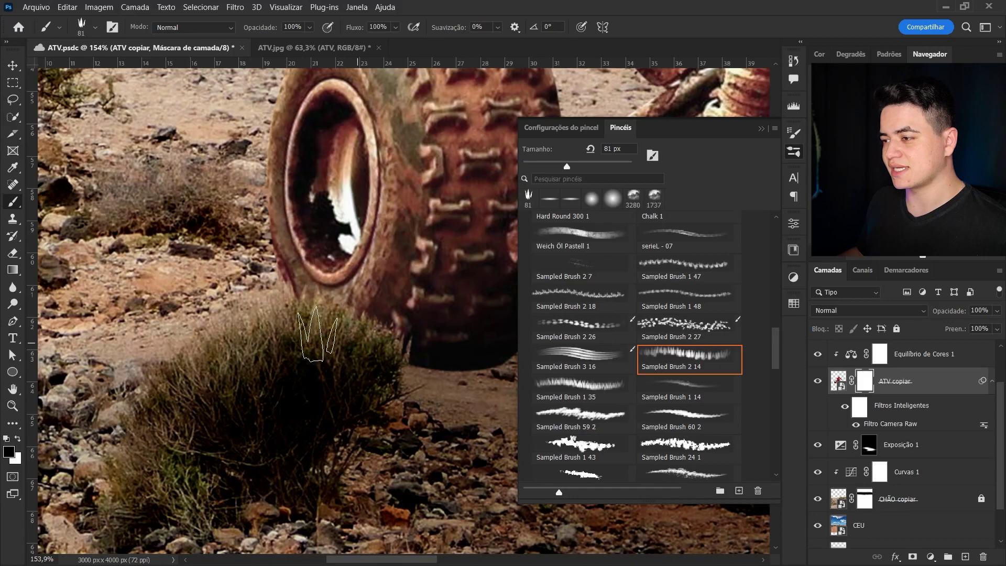
- Inspect the ATV and front wheel, select Exposição 1, and close the brush presets panel
key(z)
mouse_move(426, 360)
mouse_down()
mouse_move(322, 309)
mouse_move(336, 344)
mouse_up()
drag(358, 392, 322, 365)
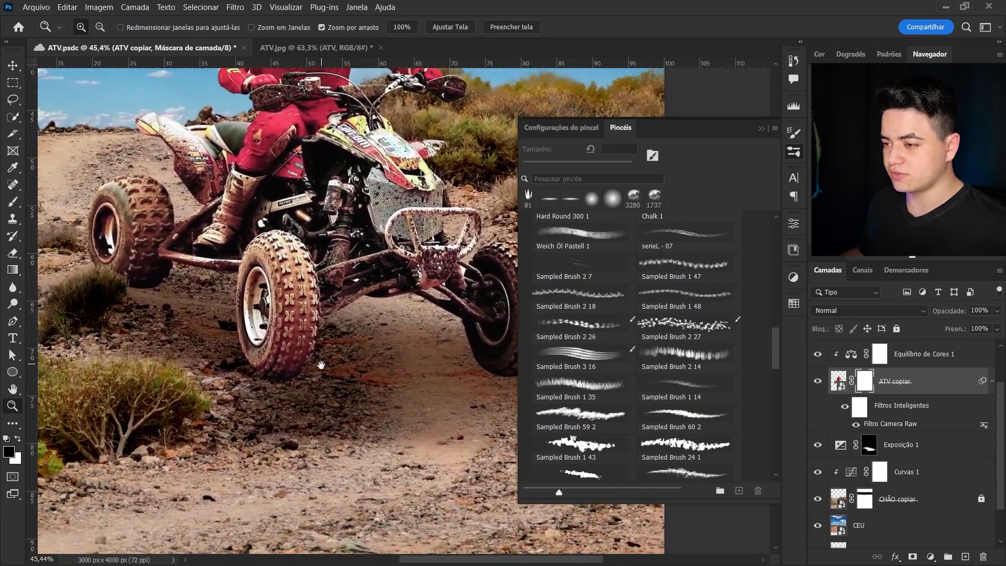
key(v)
click(382, 387)
click(762, 129)
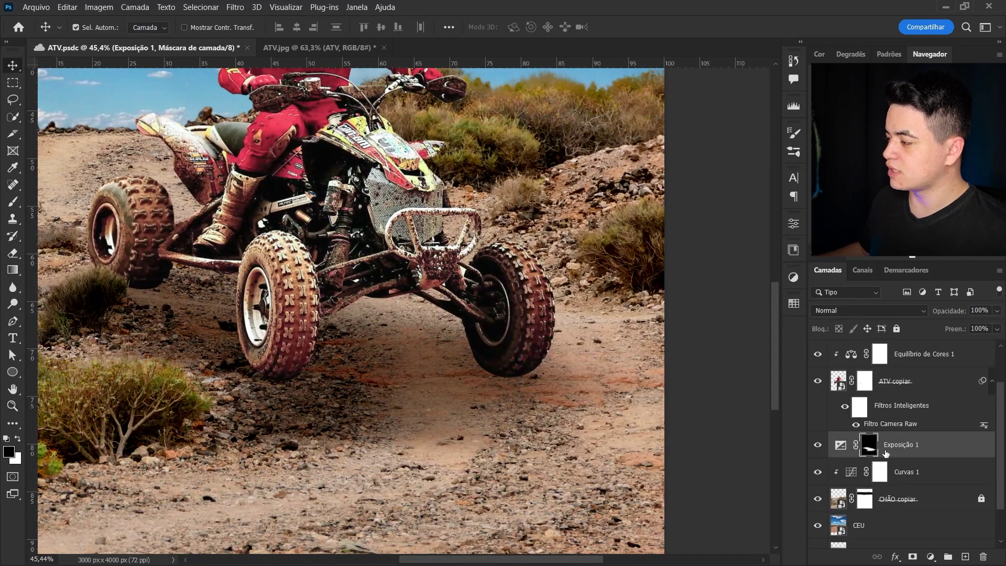
- Add a second Exposure adjustment at -5.79, hidden behind an inverted mask
click(817, 445)
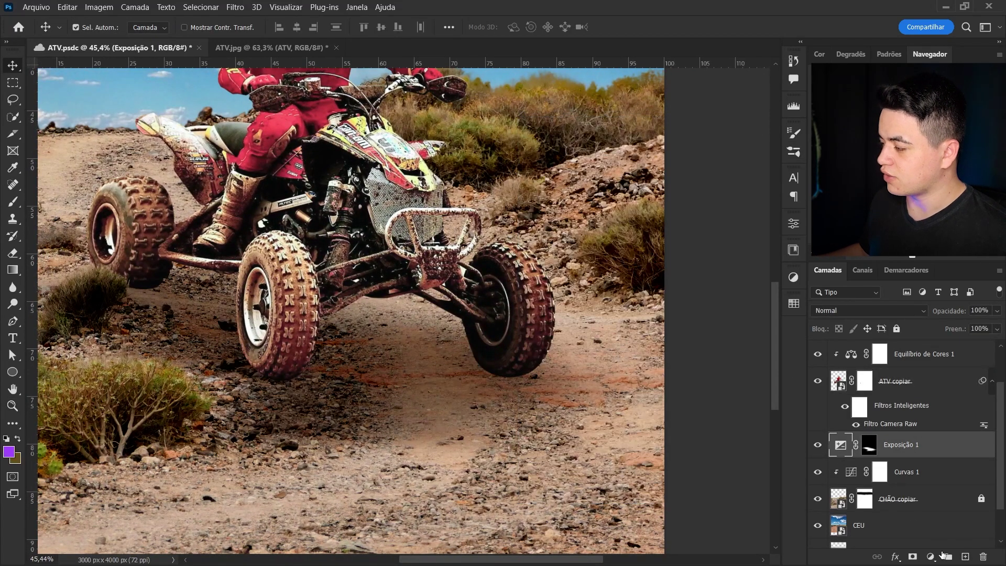
click(933, 557)
click(929, 400)
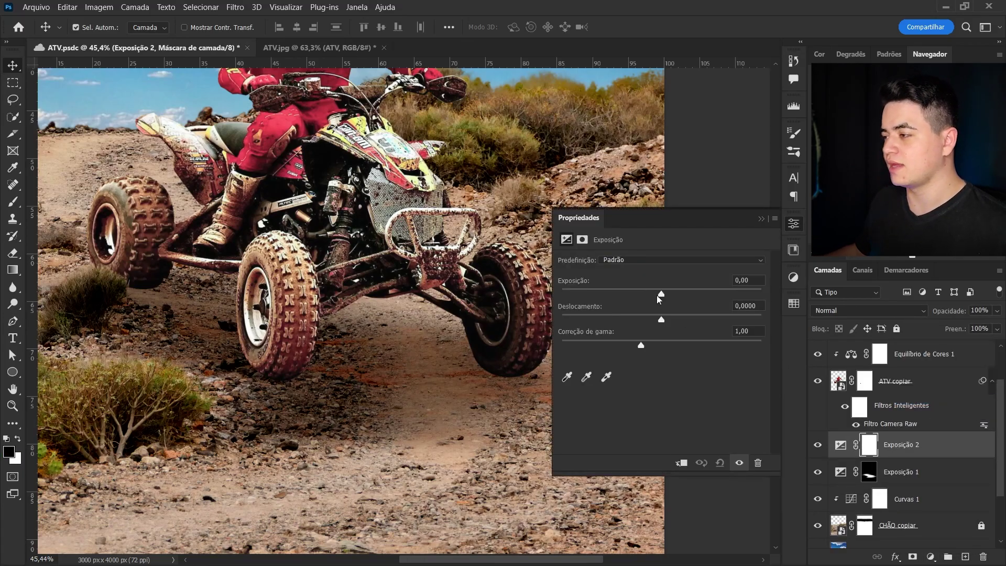
drag(659, 297, 597, 297)
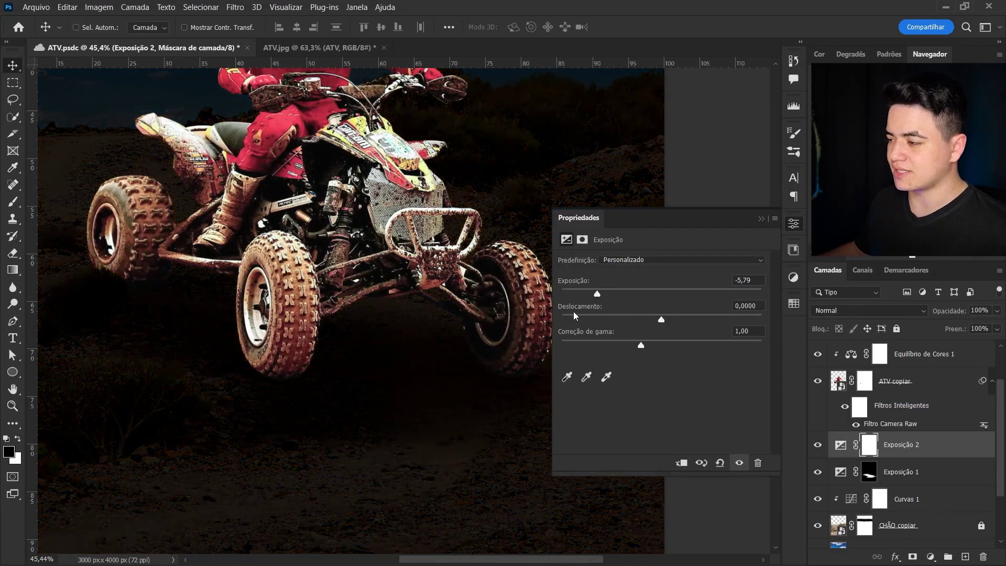
key(ctrl+i)
- Paint a white contact shadow under the front tire on the Exposição 2 mask with a ~294 px brush
ctrl+click(319, 393)
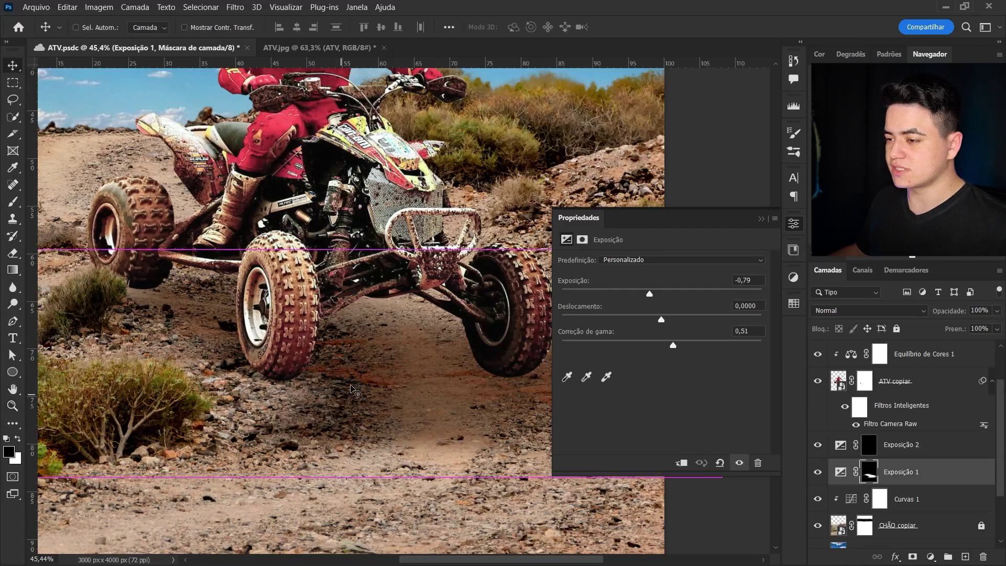
key(z)
click(331, 390)
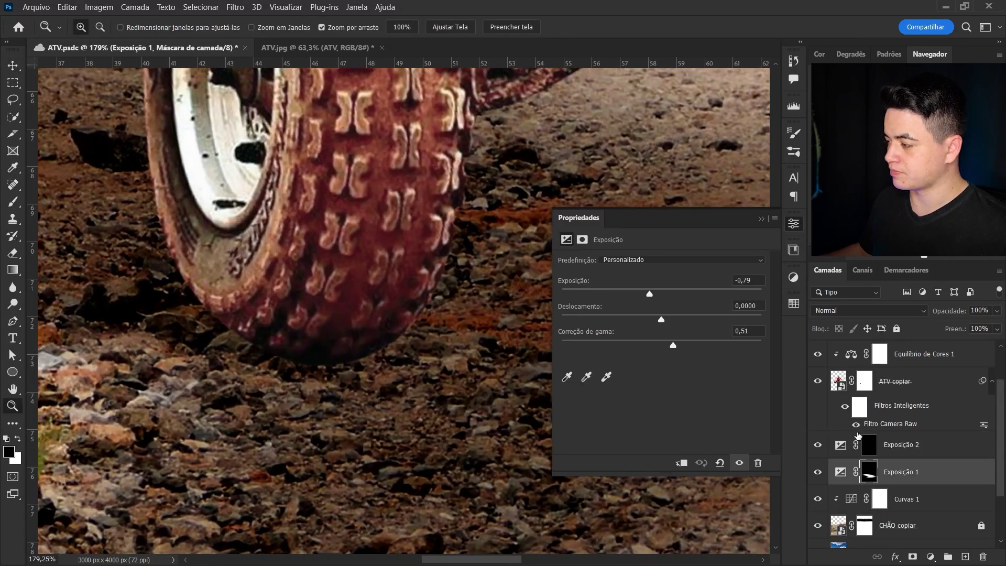
click(858, 437)
key(b)
right_click(519, 409)
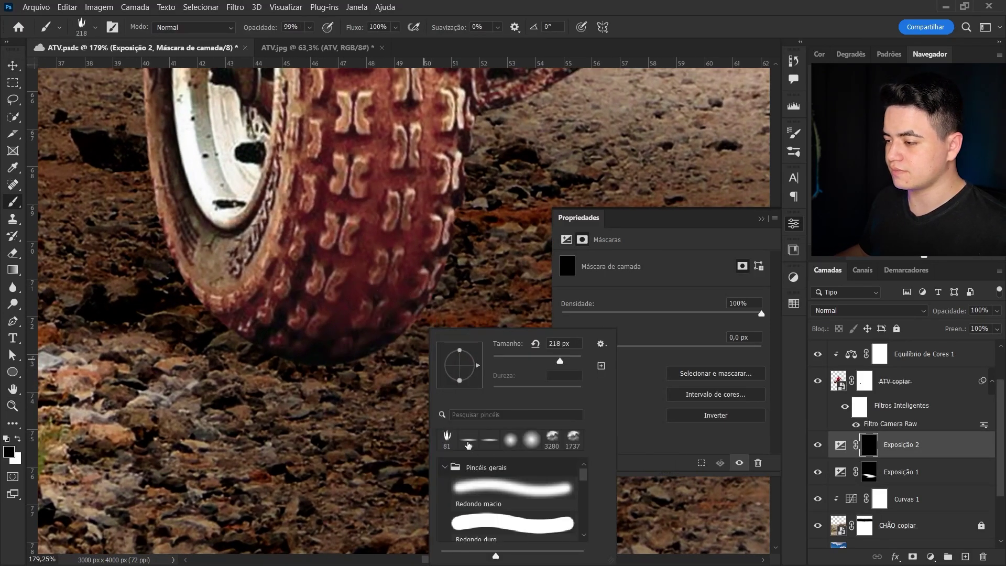
drag(272, 361, 358, 405)
key(x)
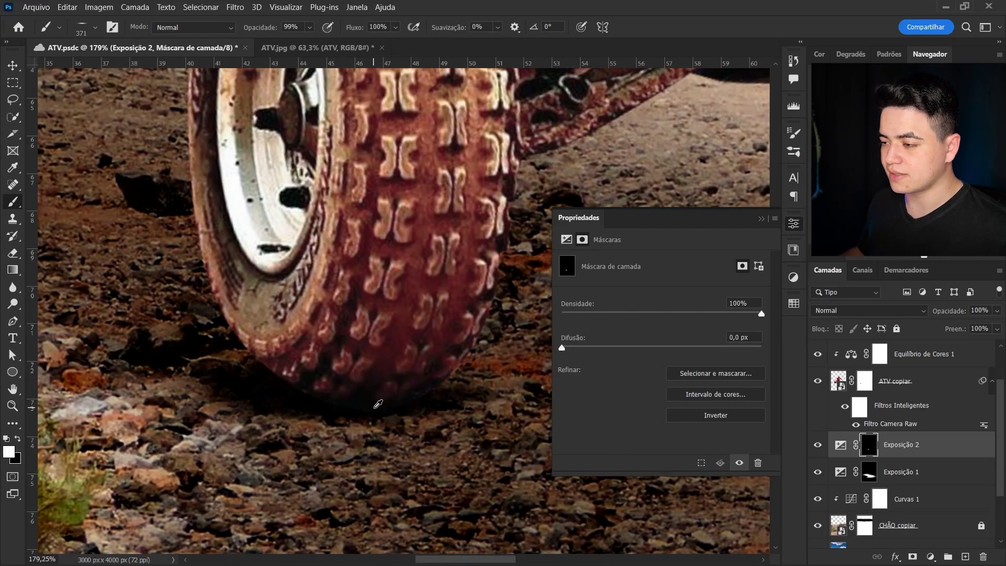
key(x)
drag(495, 421, 444, 407)
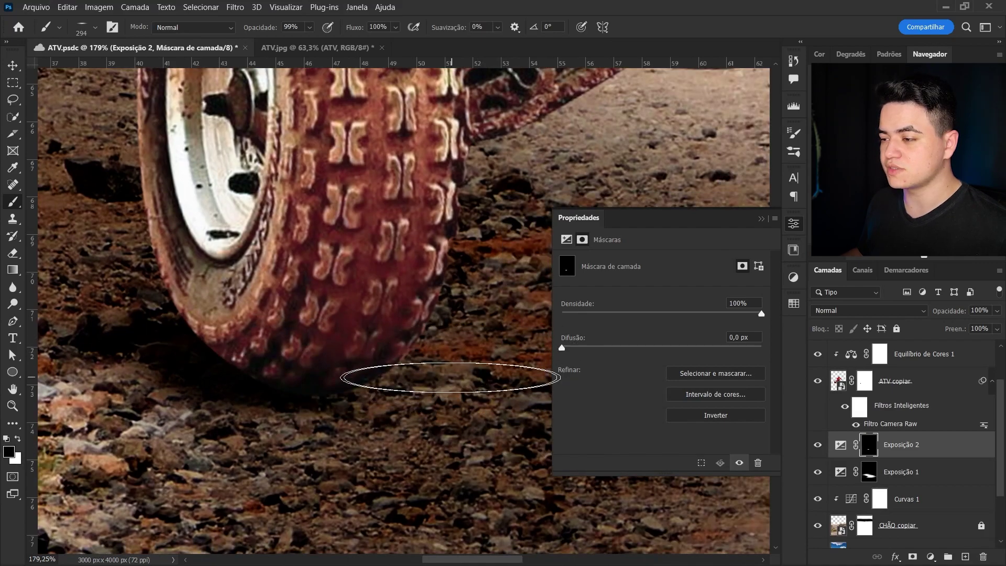
mouse_move(305, 359)
mouse_down()
mouse_move(325, 359)
mouse_move(309, 416)
mouse_up()
- Soften the Exposição 2 darkening to about -3.07 exposure and resume painting white on its mask
key(z)
drag(359, 360, 483, 349)
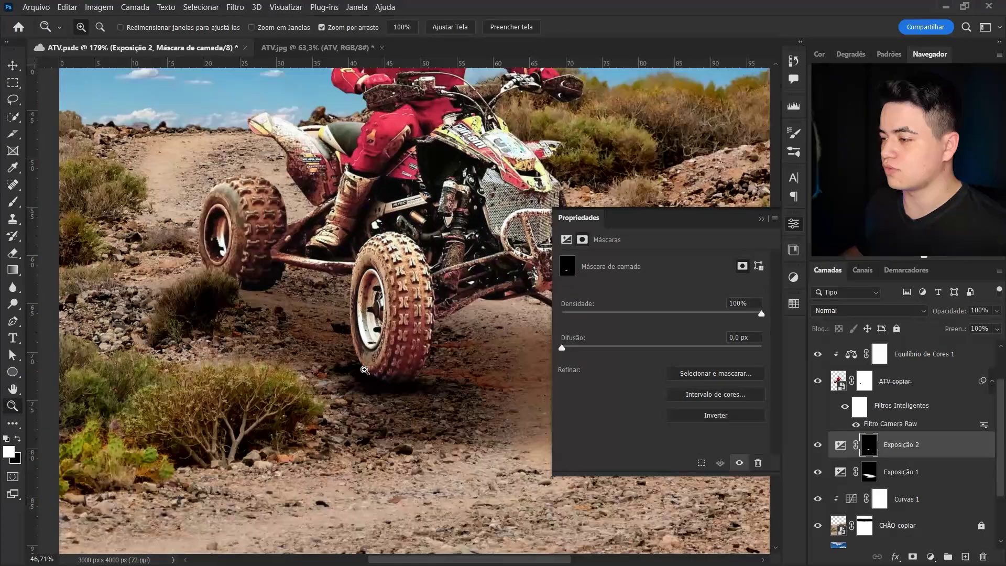
click(841, 444)
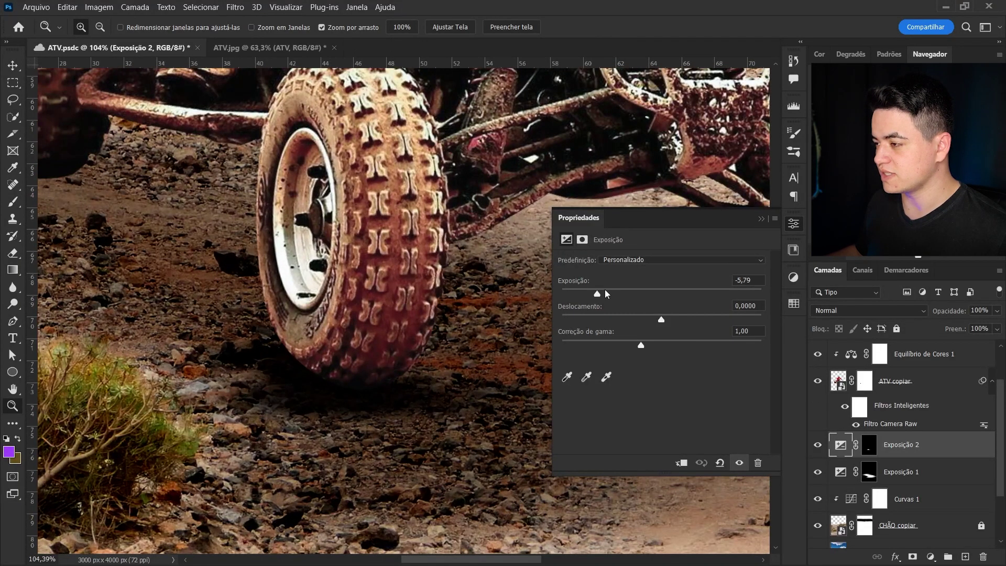
drag(606, 294, 617, 293)
click(869, 445)
scroll(299, 360, right, 5)
key(b)
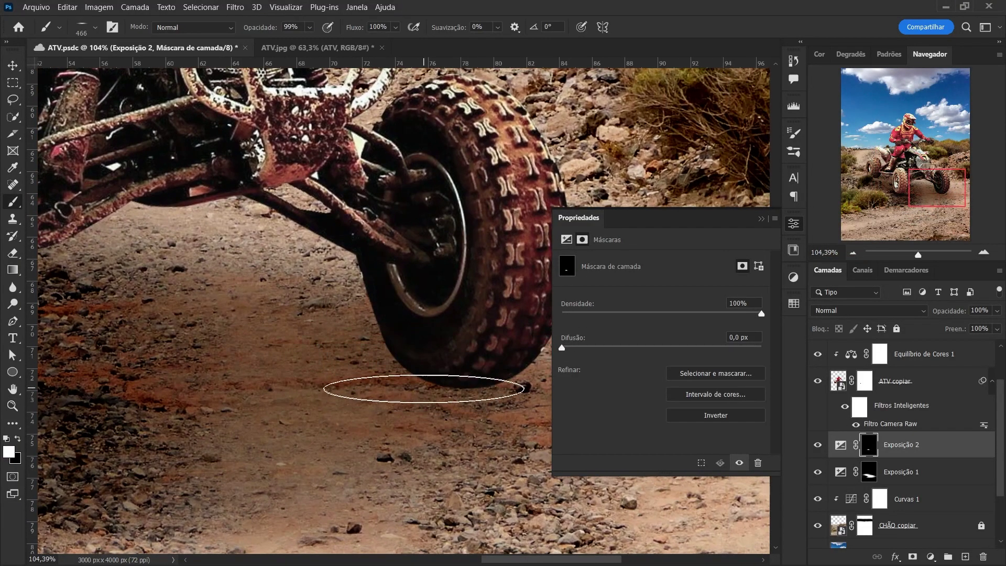
scroll(426, 386, right, 3)
key(x)
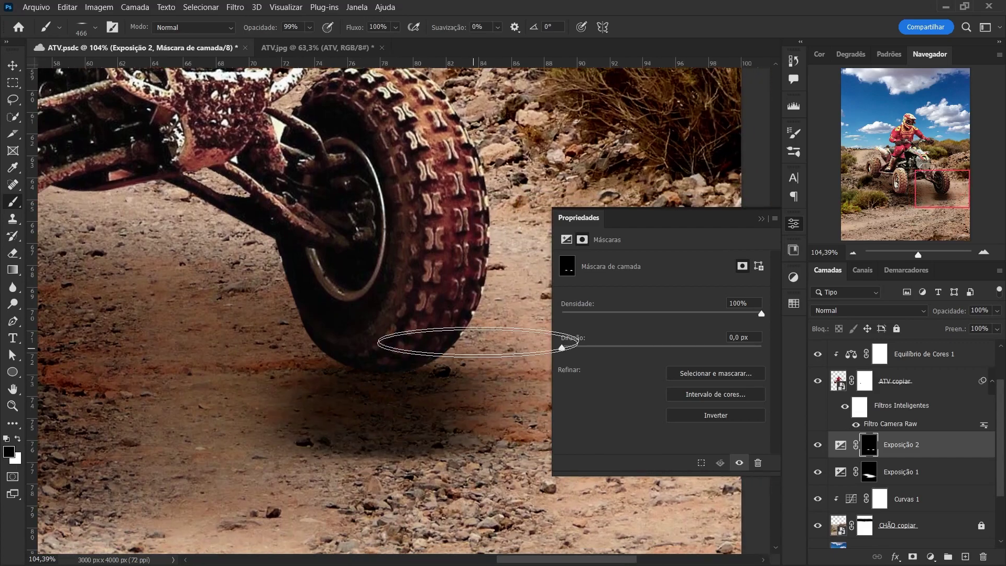
key(x)
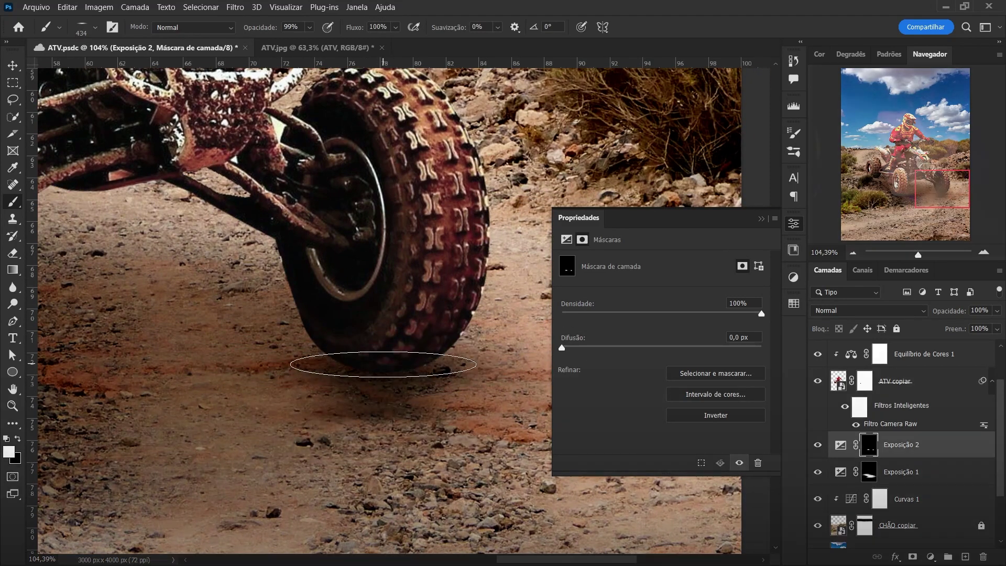
- Paint a shadow under the rear left wheel, then restore the nearby grass with black
key(z)
key(ctrl+0)
scroll(382, 392, up, 1)
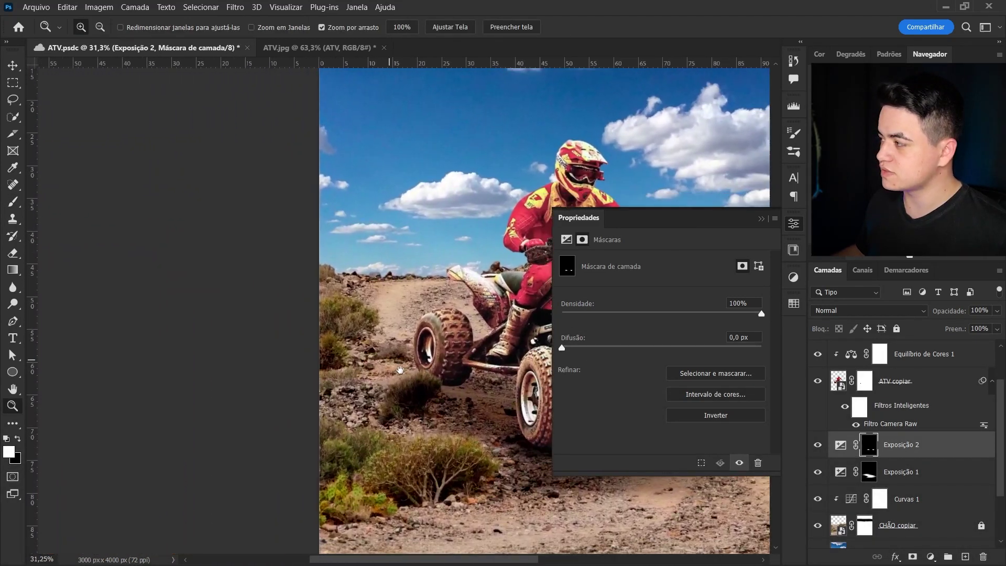
scroll(341, 372, left, 5)
mouse_move(318, 362)
mouse_down()
mouse_move(362, 346)
mouse_move(362, 360)
mouse_move(329, 365)
mouse_up()
key(b)
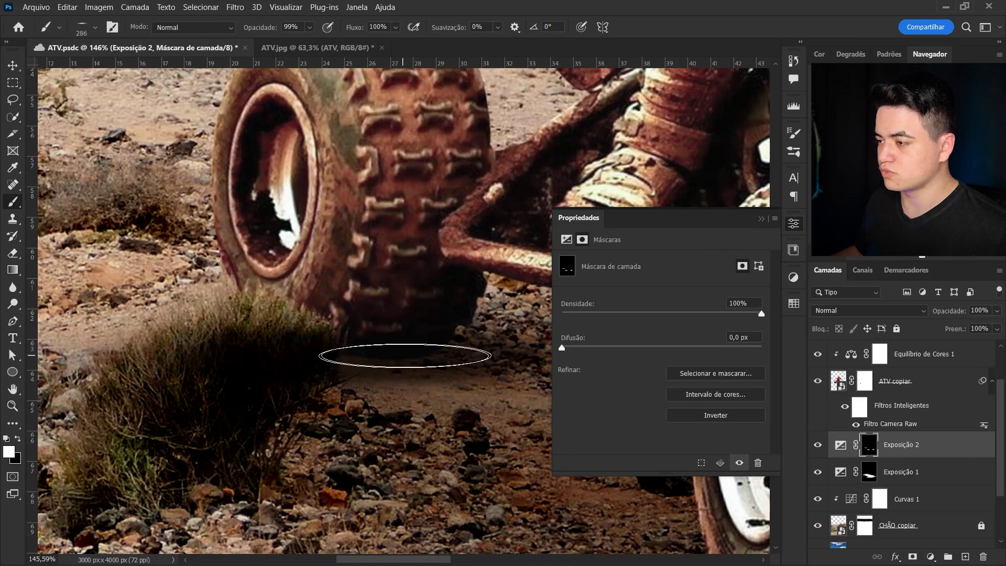
scroll(366, 367, right, 3)
scroll(336, 381, left, 3)
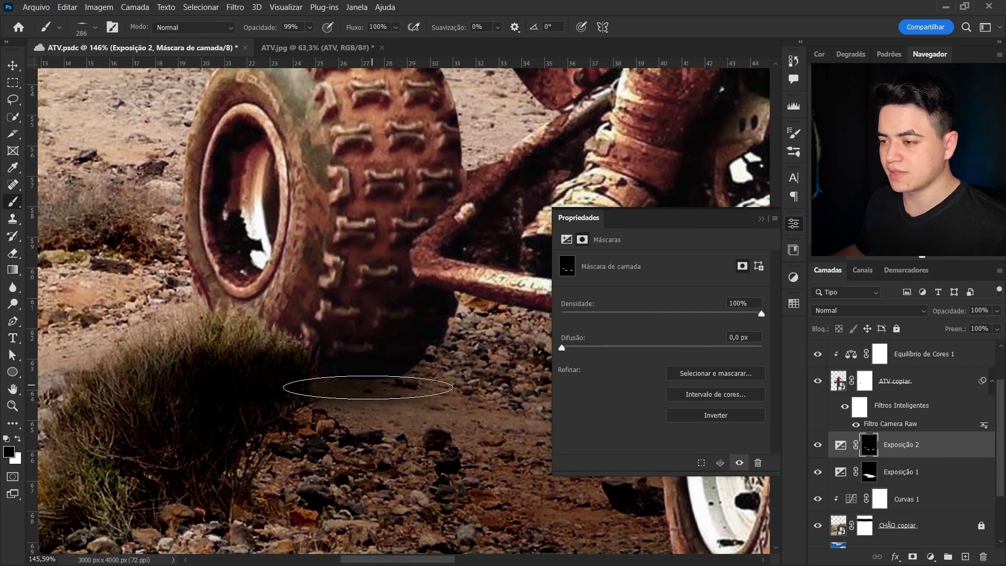
key(x)
drag(236, 362, 175, 340)
key(x)
drag(207, 382, 192, 377)
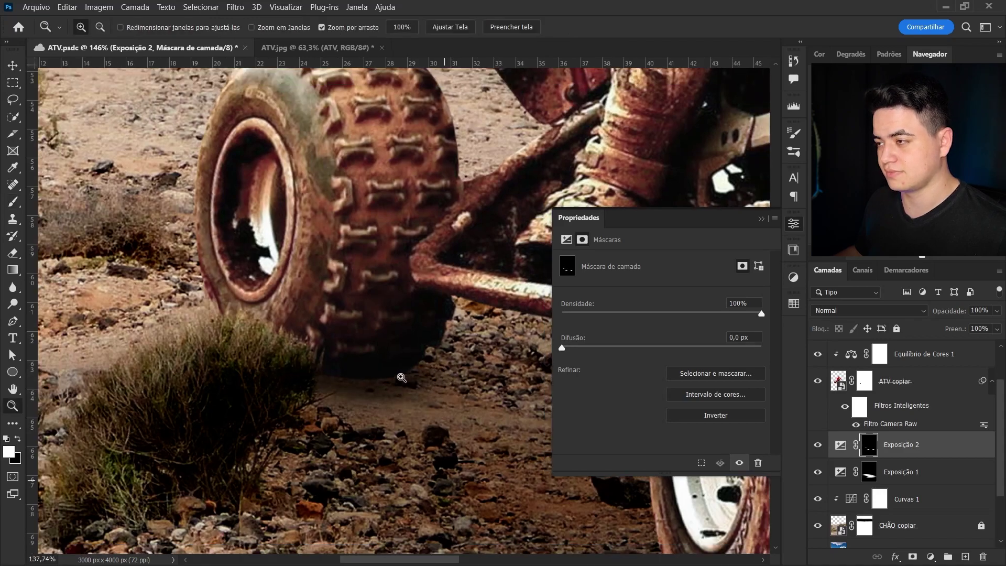
scroll(335, 381, down, 5)
key(v)
click(367, 323)
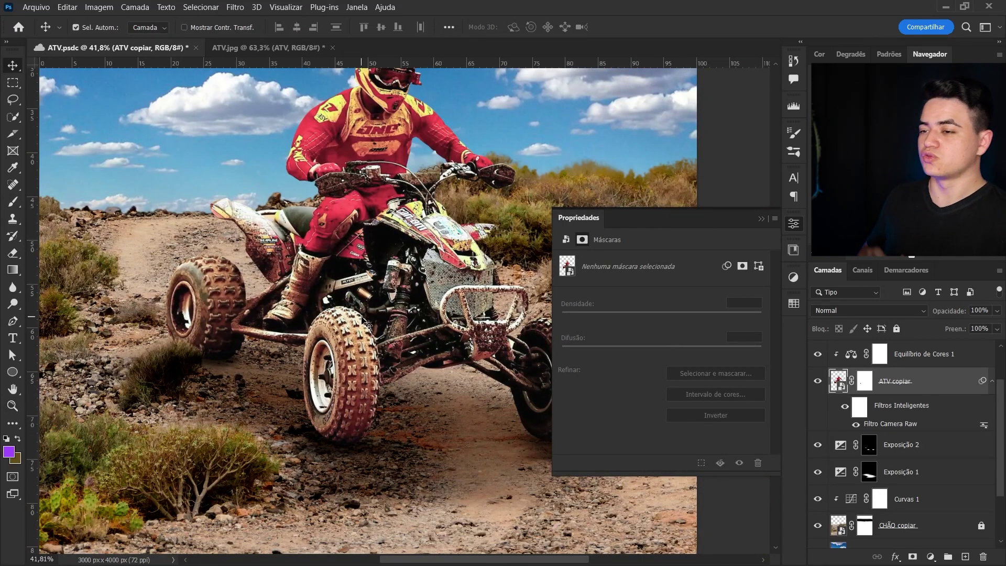
- Paint black on the Exposição 1 mask with a ~140–240 px soft brush over the grass beside the rear wheel
drag(150, 369, 246, 361)
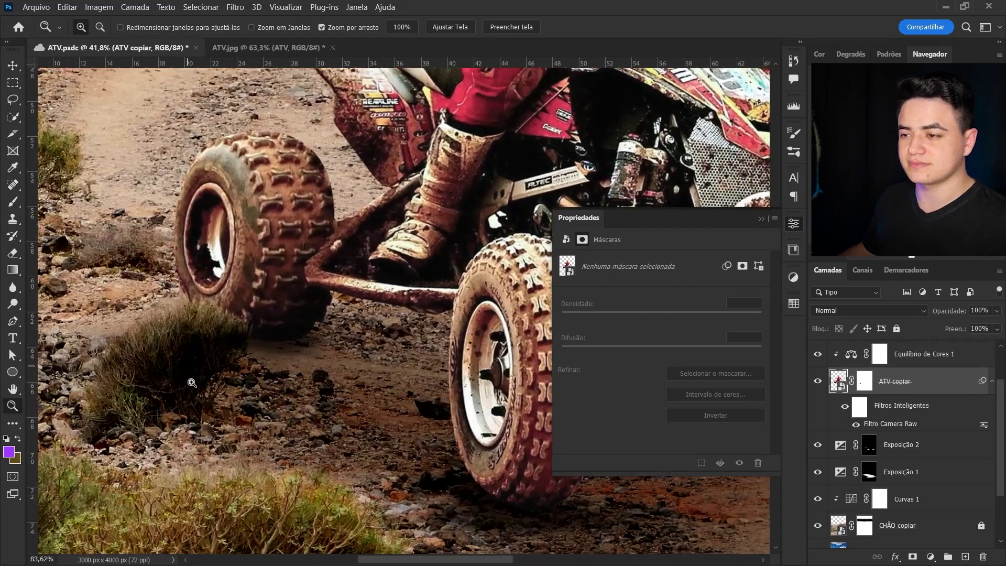
click(250, 362)
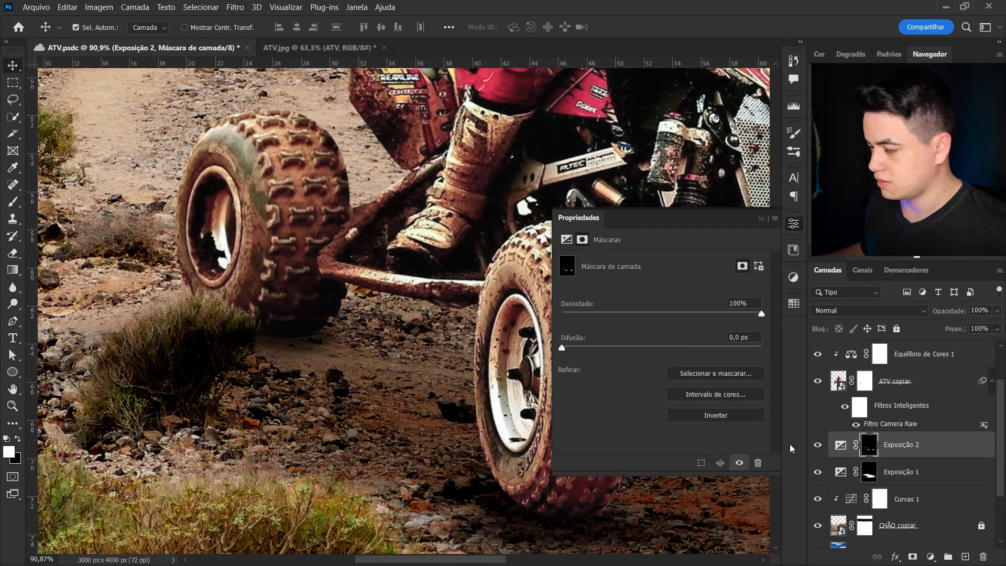
key(b)
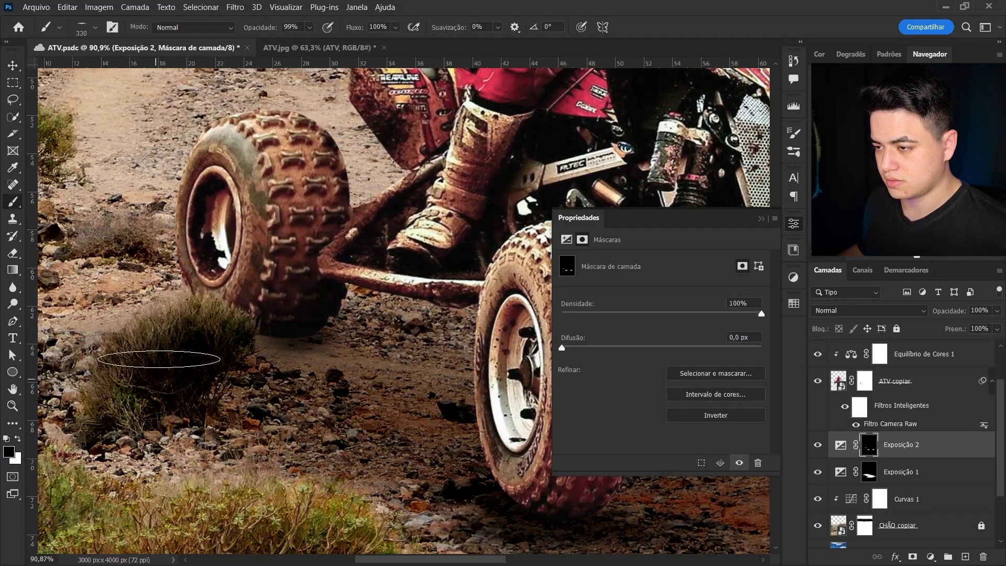
drag(308, 299, 271, 325)
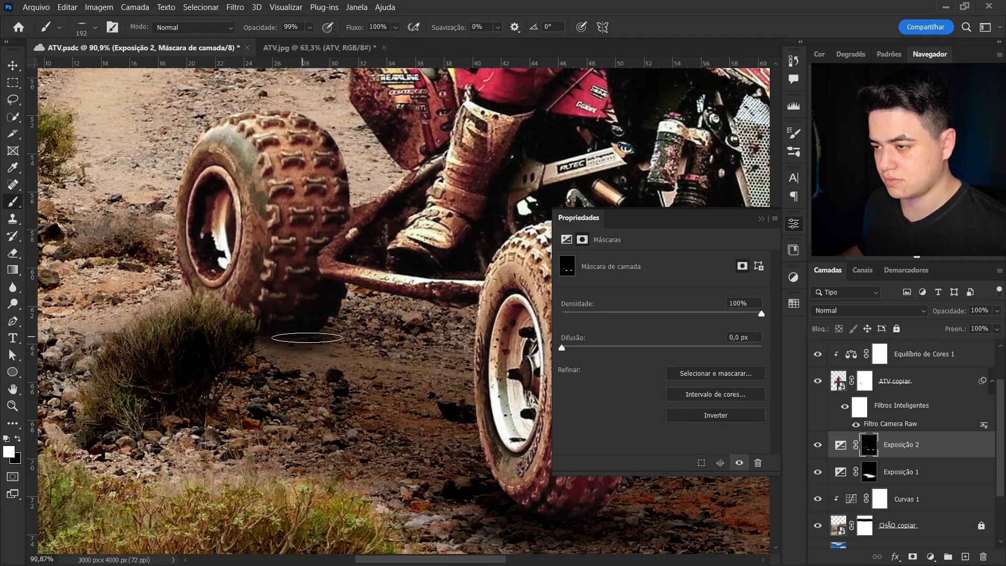
click(870, 475)
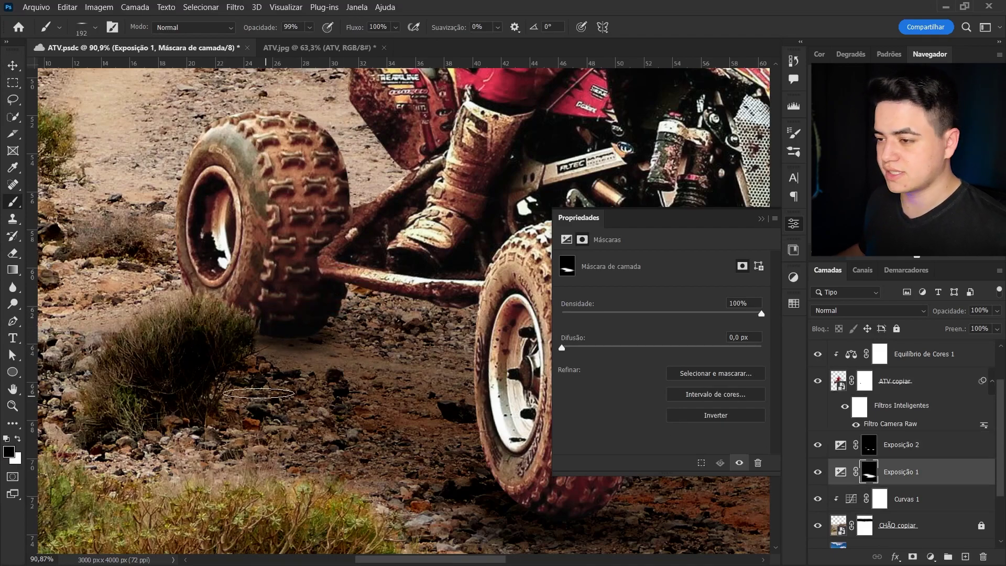
drag(218, 391, 167, 322)
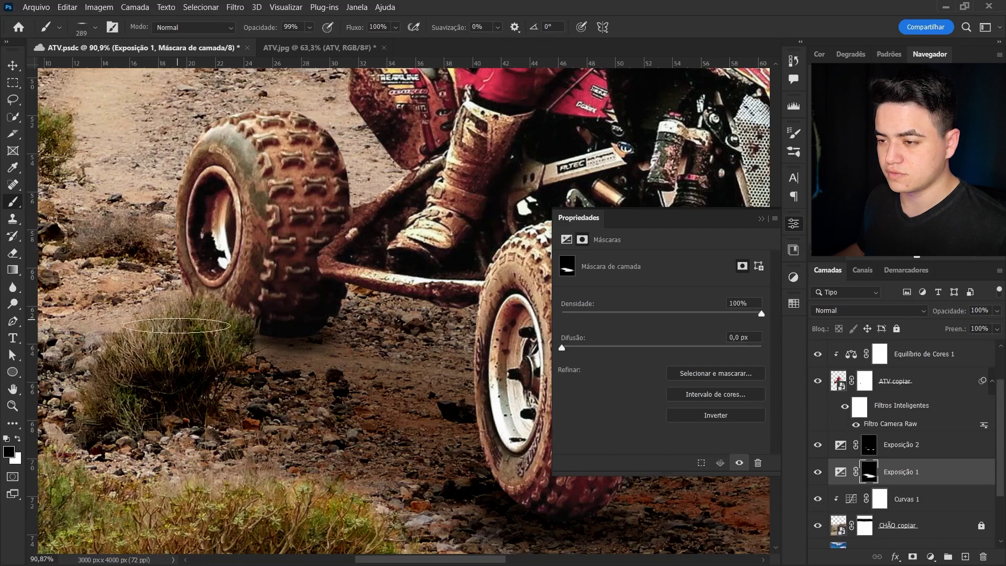
right_click(186, 329)
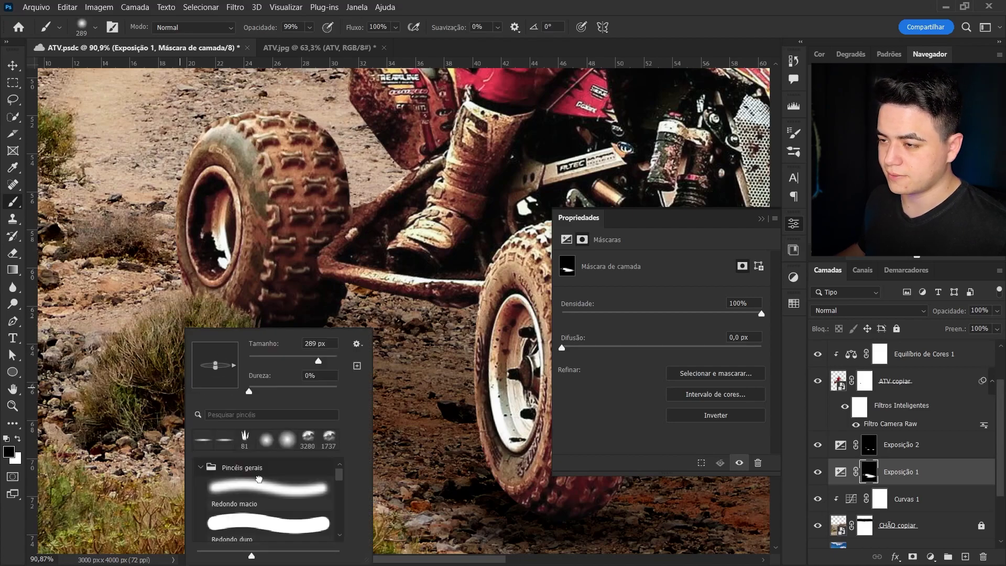
drag(241, 314, 228, 316)
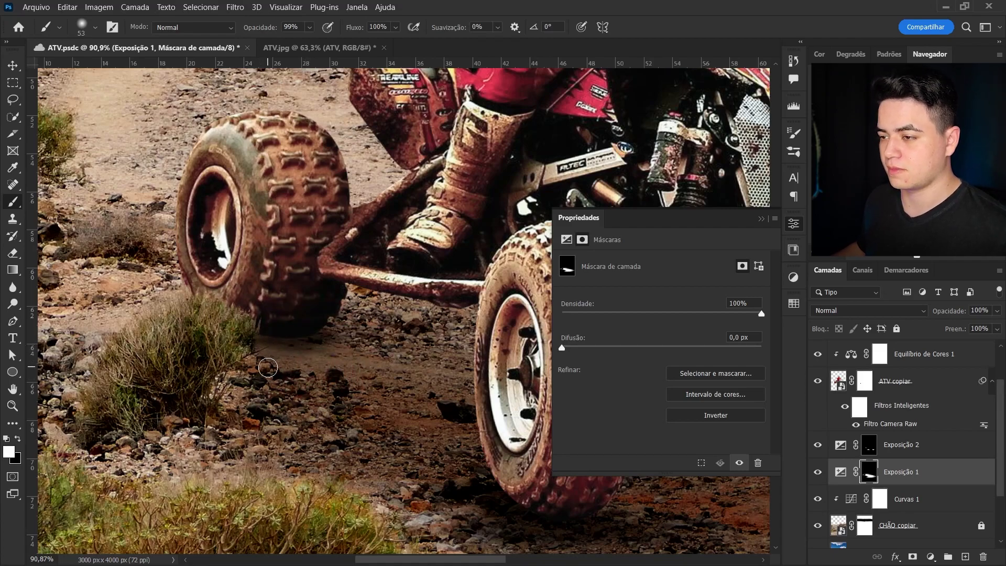
drag(252, 363, 264, 377)
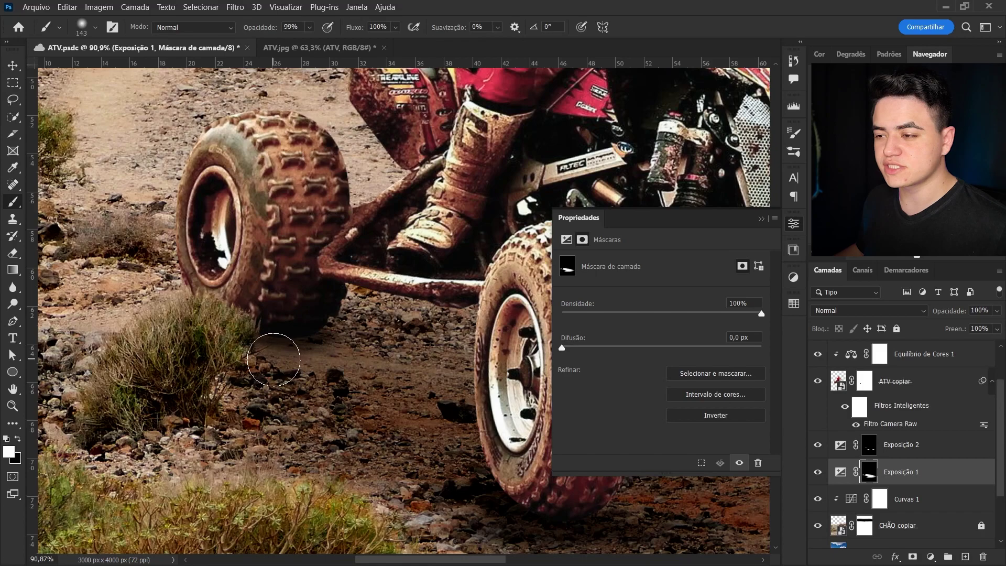
key(z)
scroll(266, 369, down, 5)
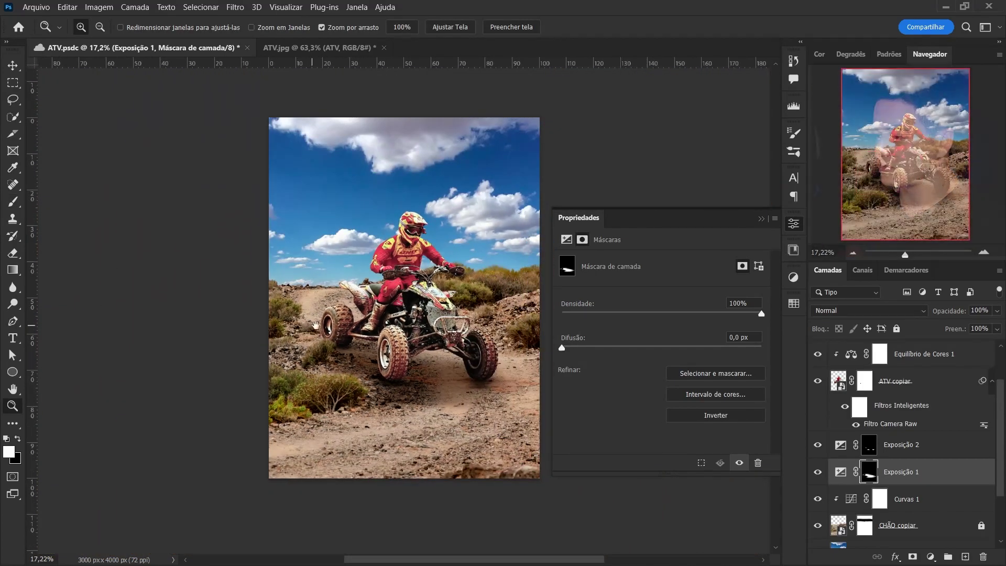
- Toggle the Navigator panel off and back on from the Janela menu
scroll(332, 323, up, 1)
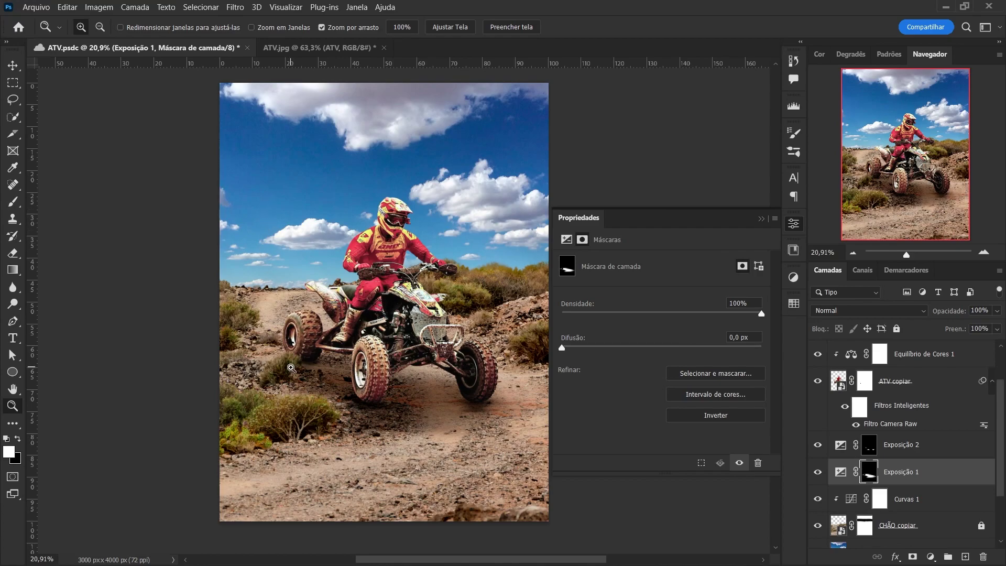
mouse_move(292, 368)
mouse_down()
mouse_move(322, 370)
mouse_move(346, 240)
mouse_up()
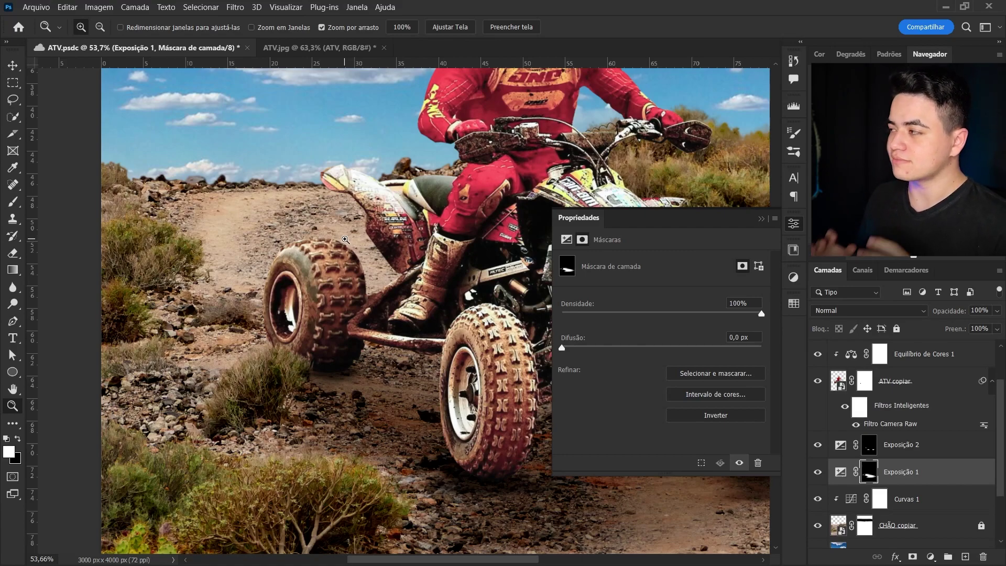
click(360, 7)
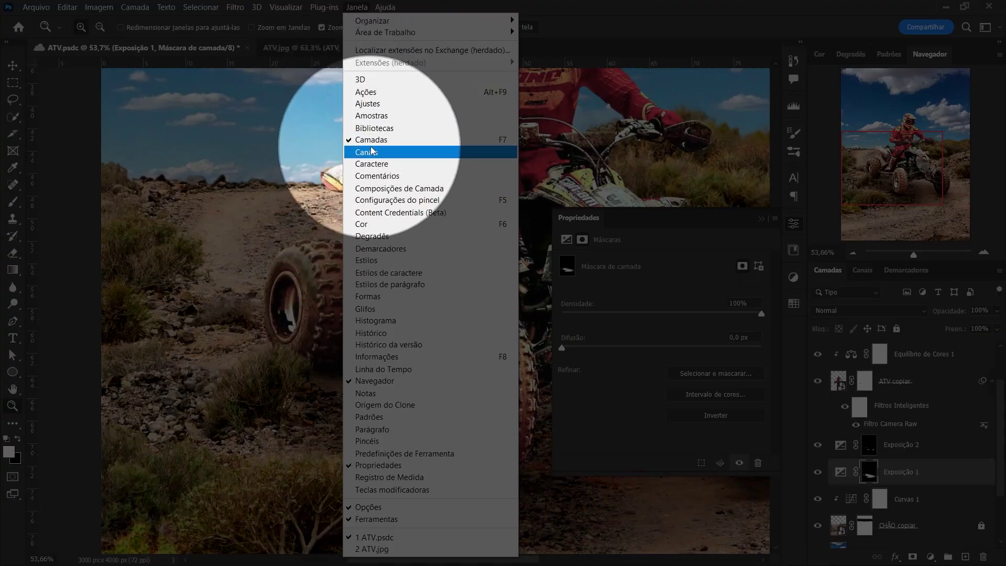
click(374, 382)
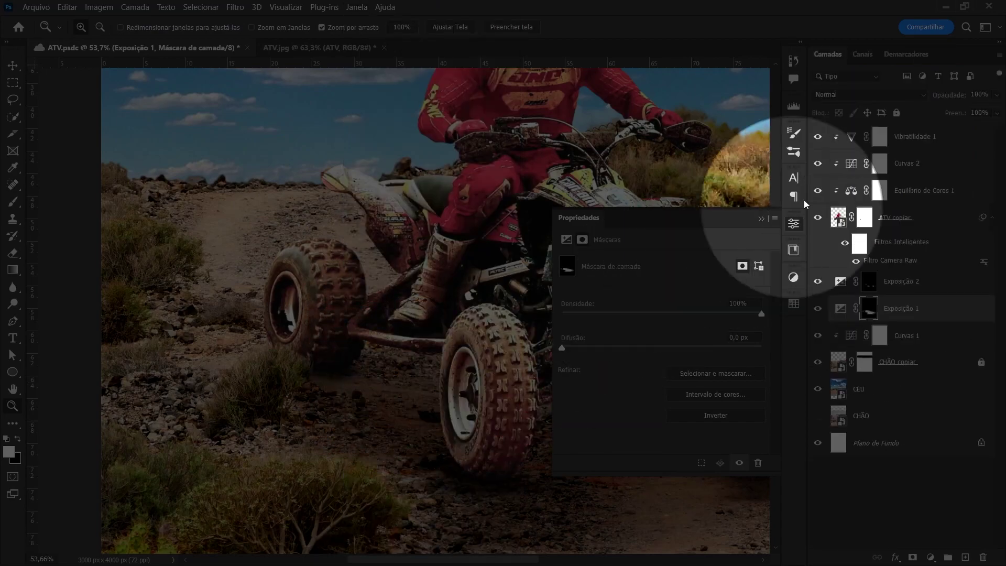
click(357, 7)
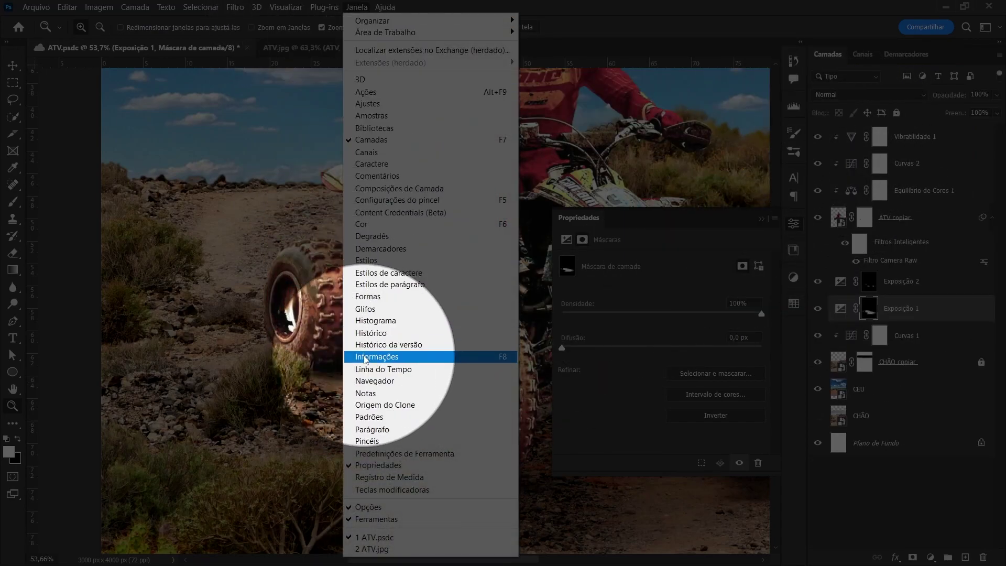
click(375, 381)
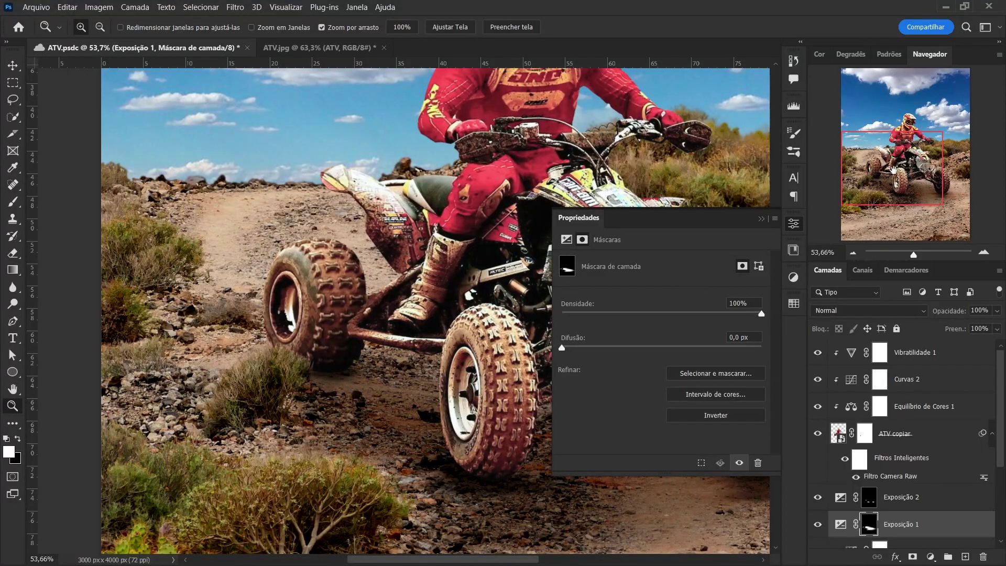
- Close the floating Propriedades panel so the whole composite is visible
drag(893, 169, 909, 149)
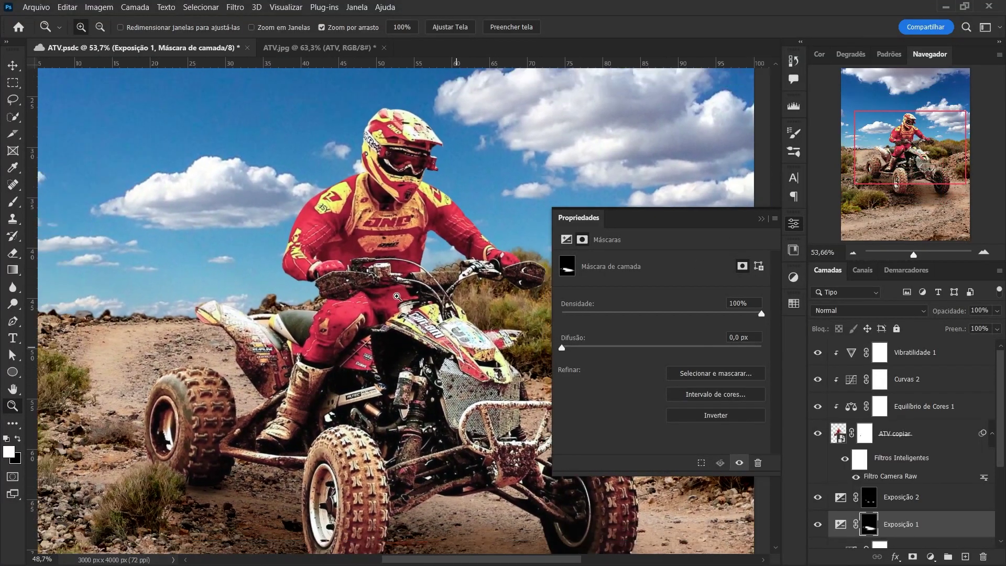
scroll(397, 297, down, 2)
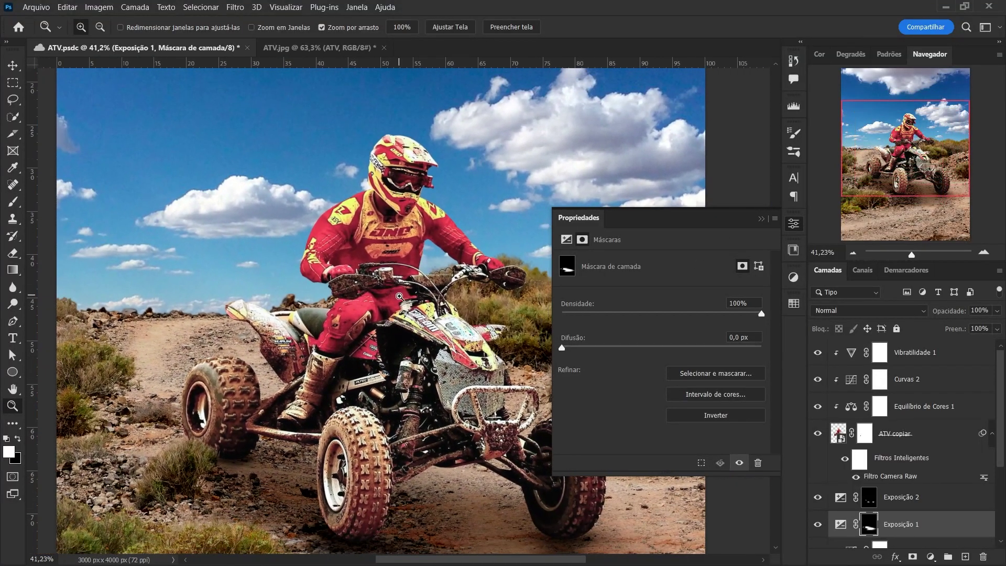
click(762, 220)
scroll(498, 370, down, 3)
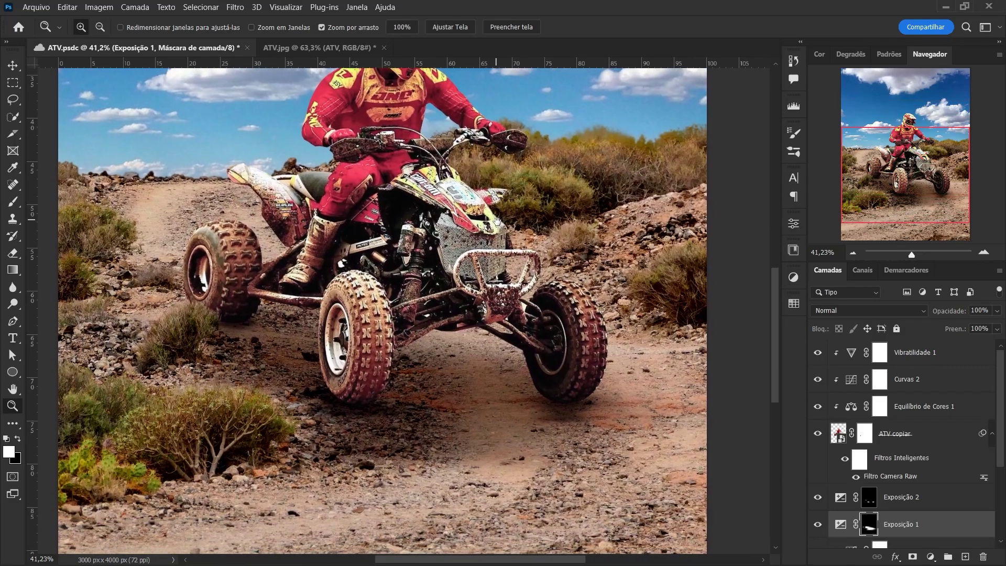
scroll(490, 362, up, 1)
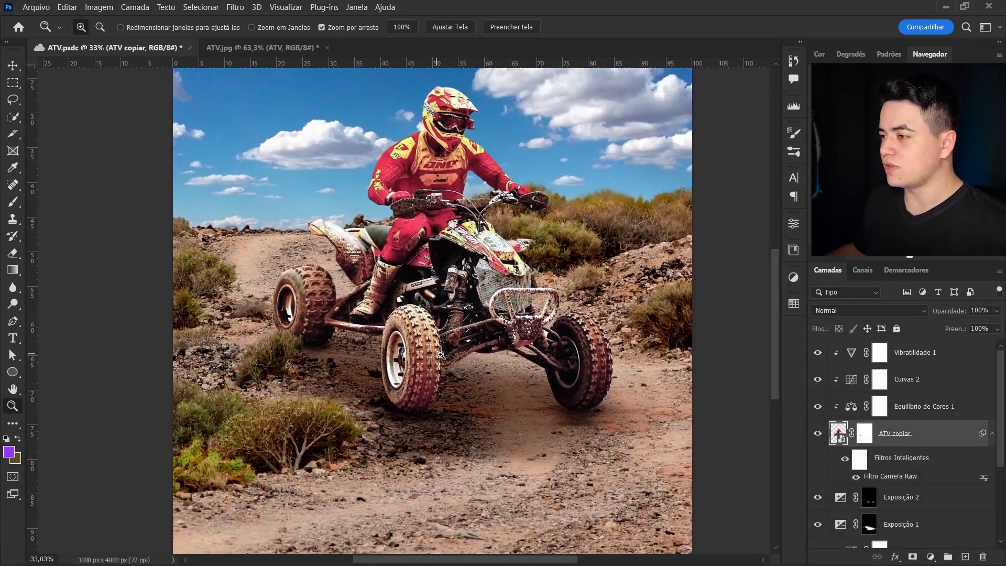
scroll(426, 357, down, 2)
scroll(427, 357, up, 2)
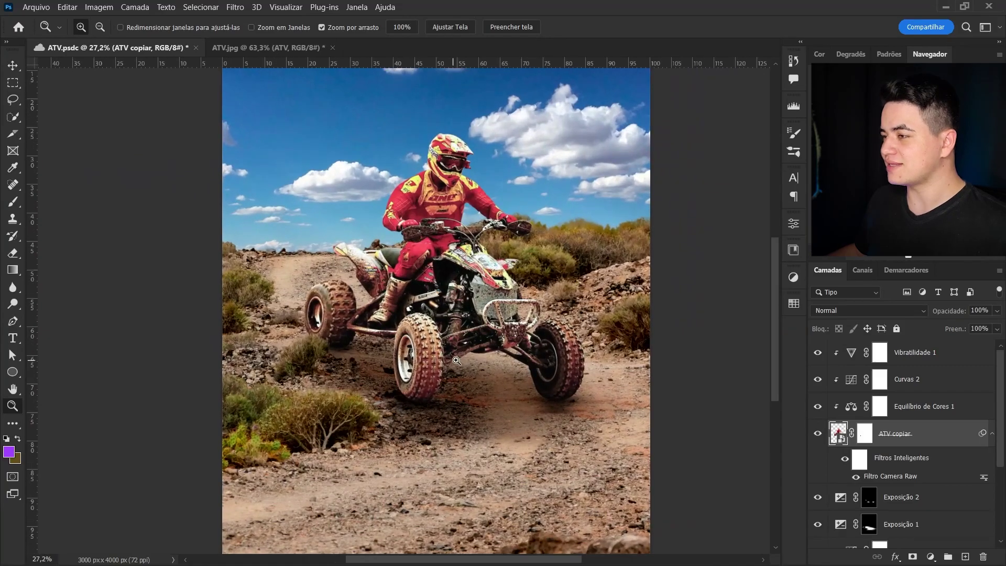
scroll(426, 357, up, 2)
scroll(426, 361, up, 2)
key(v)
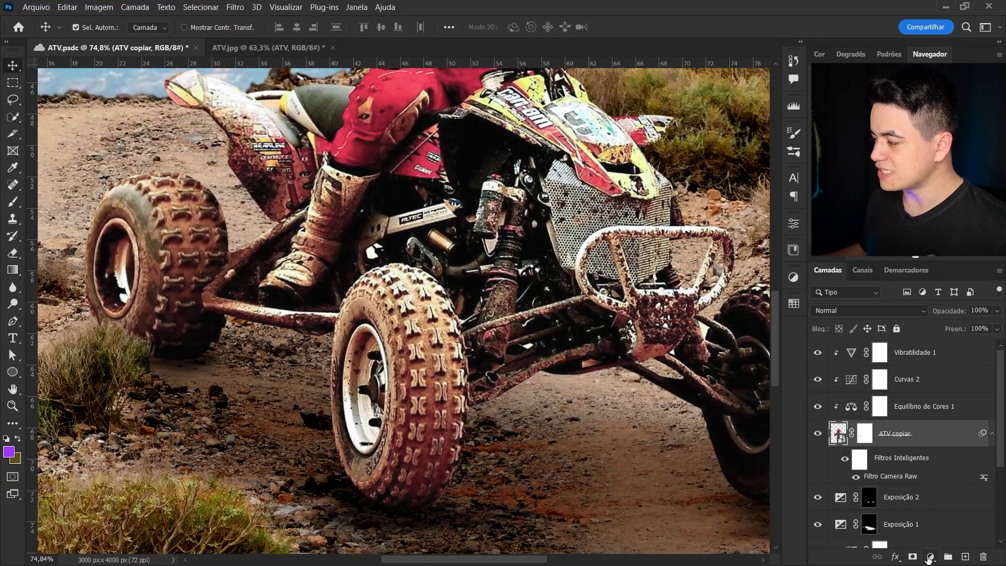
- Add a Curvas 3 adjustment with its top-right curve point pulled down to darken the image
click(929, 558)
click(947, 394)
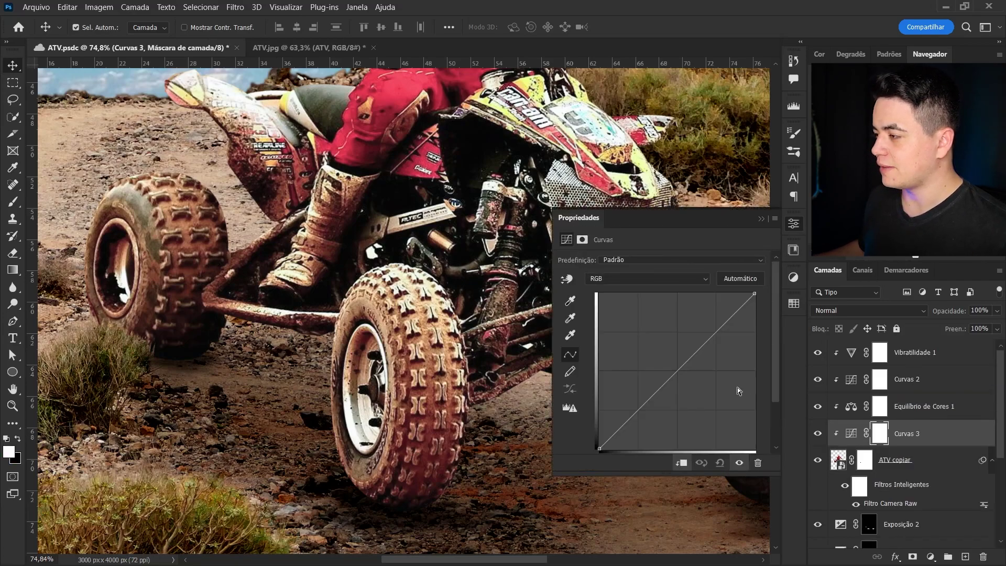
drag(756, 295, 755, 405)
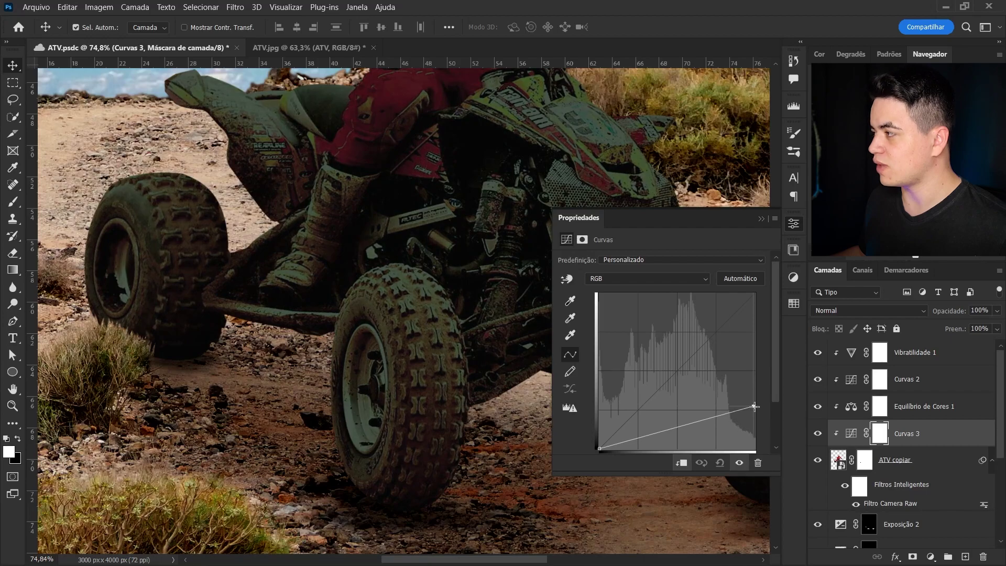
drag(758, 388, 759, 387)
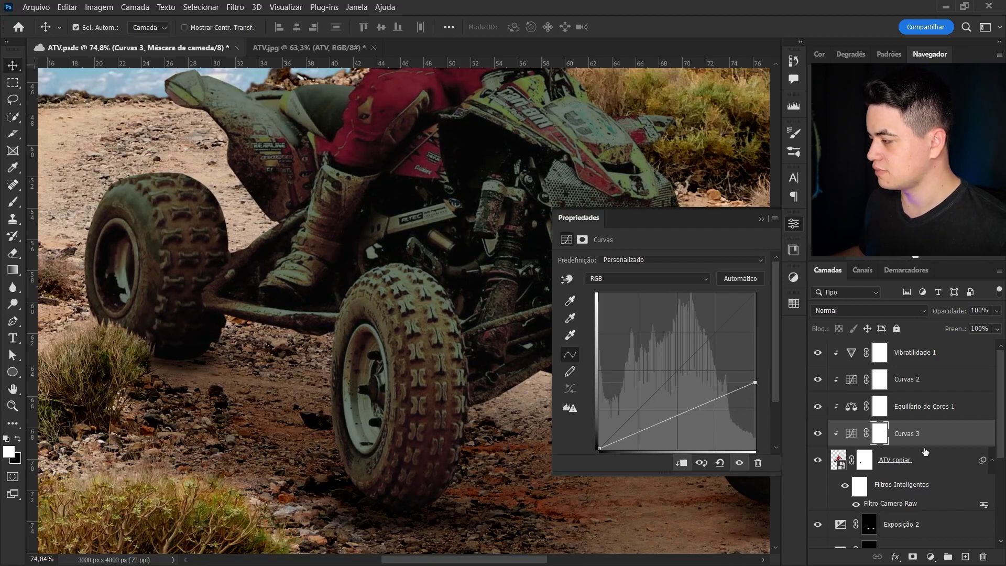
- Move Curvas 3 to the top of the layer stack and slightly lighten its curve
mouse_move(926, 452)
mouse_down()
mouse_move(941, 320)
mouse_move(942, 346)
mouse_up()
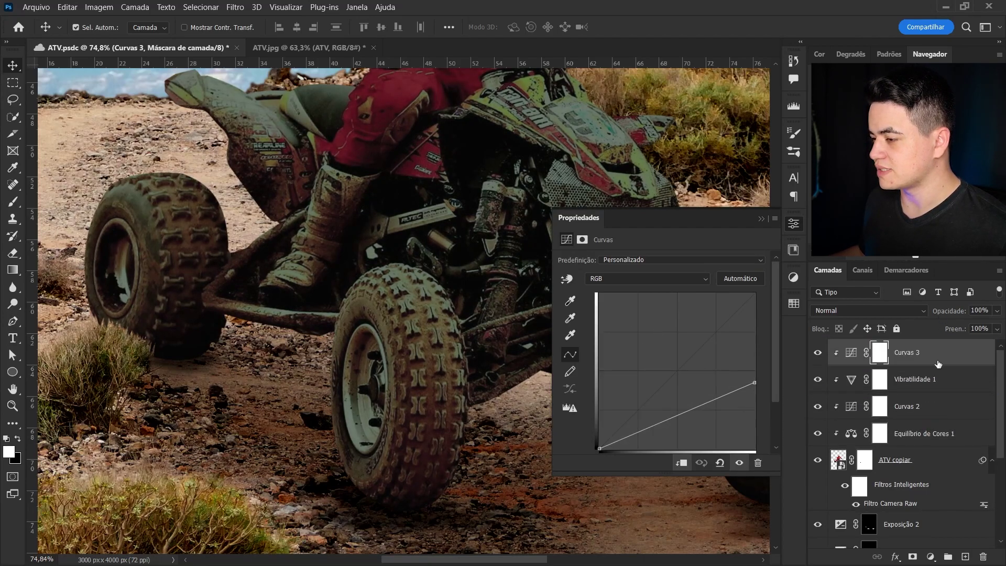
click(851, 353)
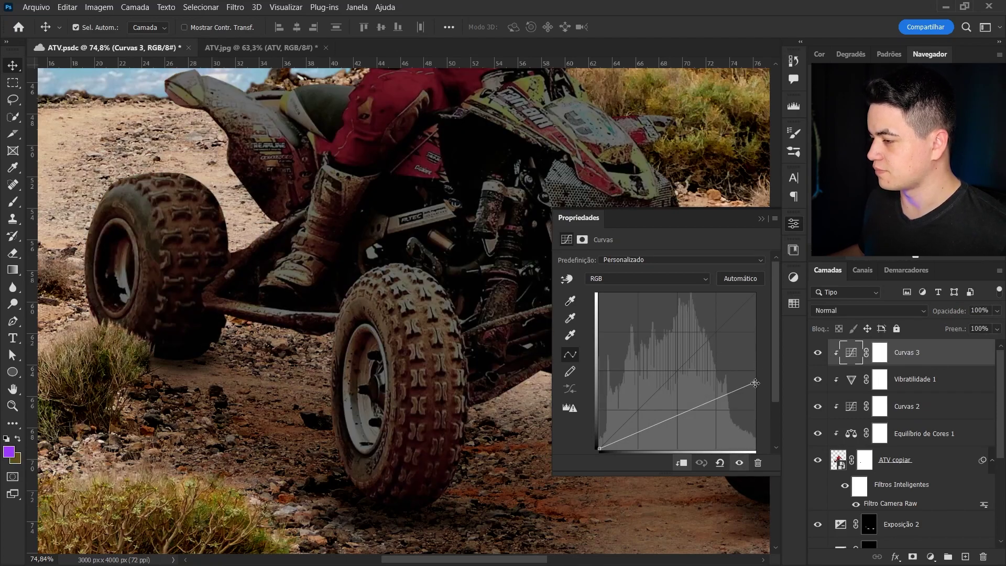
drag(765, 357, 765, 353)
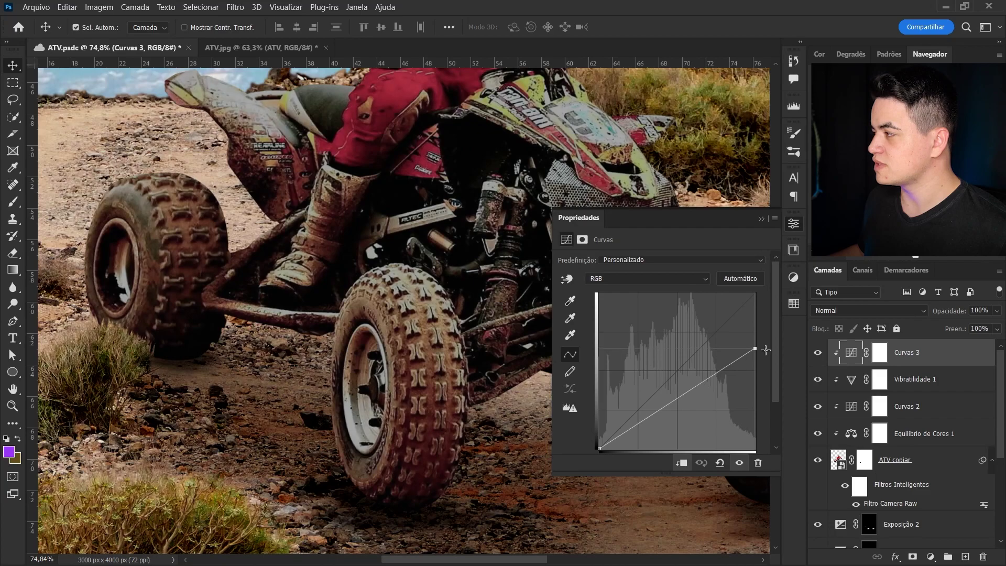
click(826, 357)
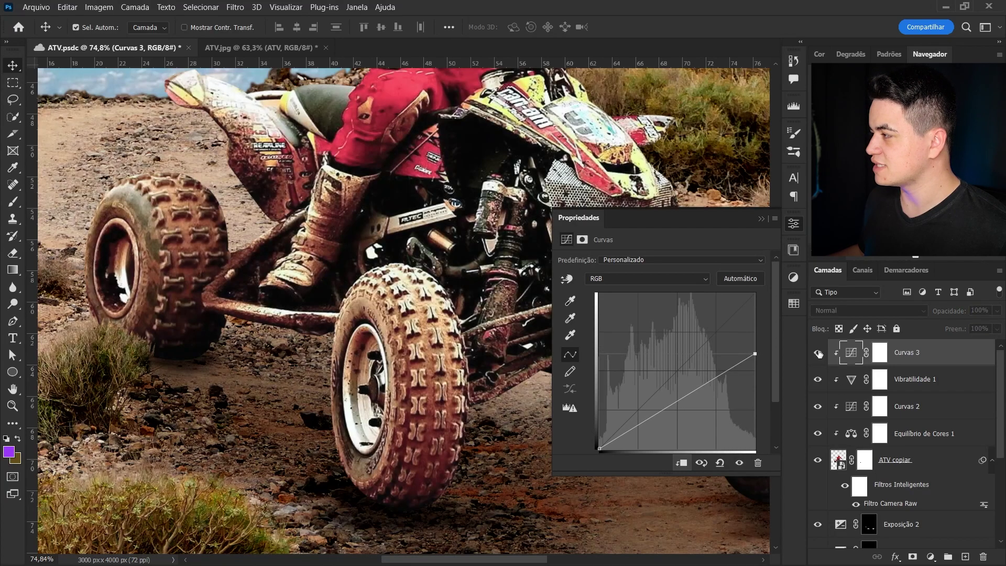
click(879, 355)
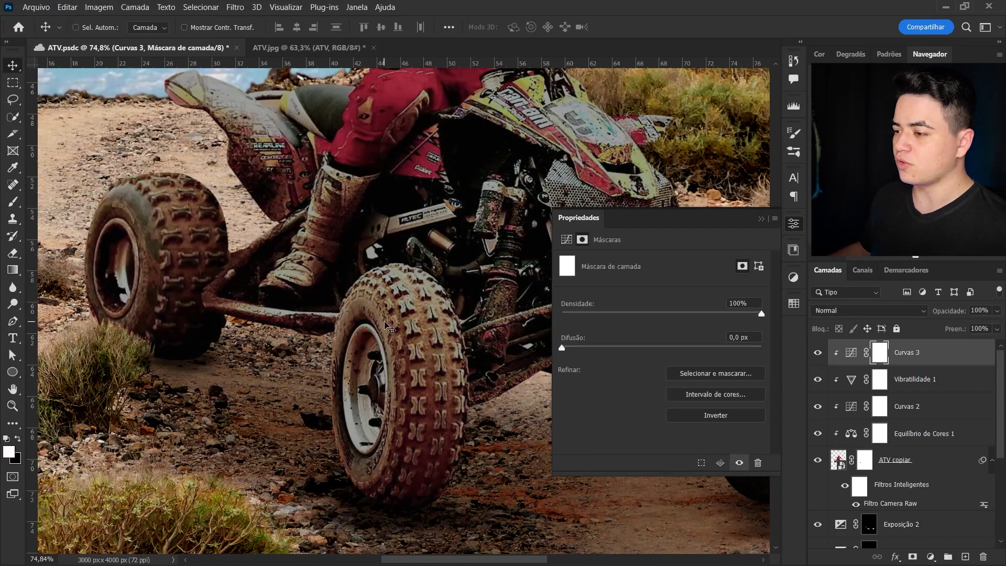
- Invert the Curvas 3 mask and paint the darkening back onto the front tire
key(ctrl+i)
key(z)
mouse_move(337, 404)
mouse_down()
mouse_move(396, 386)
mouse_move(395, 357)
mouse_up()
key(b)
click(316, 365)
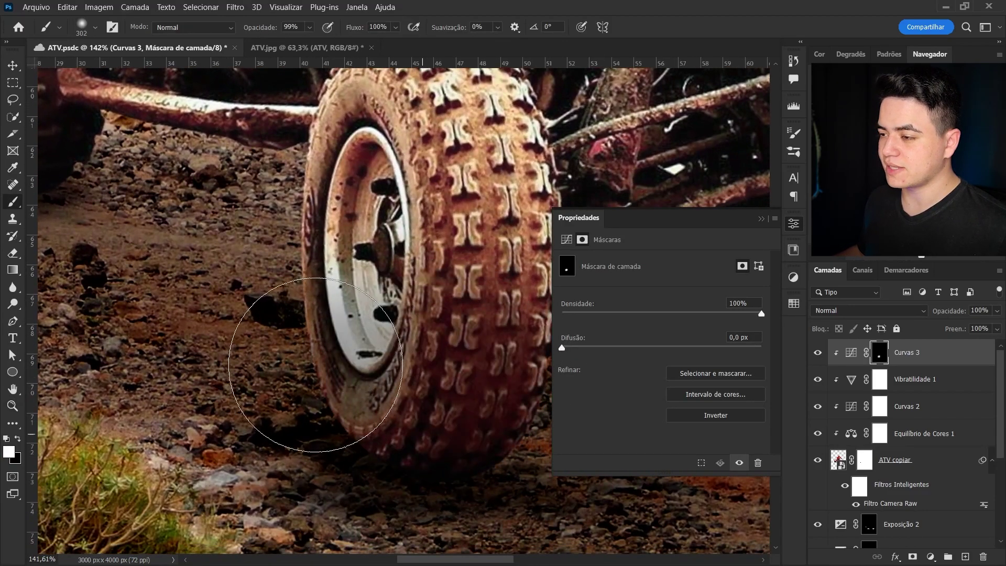
drag(316, 365, 483, 360)
- Paint the darkening onto the left rear tire, the rider's boot and leg, and the rear fender
mouse_move(445, 269)
mouse_down()
mouse_move(435, 327)
mouse_move(456, 327)
mouse_up()
scroll(436, 327, down, 5)
scroll(443, 330, up, 2)
scroll(455, 334, up, 2)
mouse_move(388, 325)
mouse_down()
mouse_move(190, 314)
mouse_move(126, 262)
mouse_move(187, 309)
mouse_move(113, 401)
mouse_up()
mouse_move(259, 370)
mouse_down()
mouse_move(325, 281)
mouse_move(308, 238)
mouse_up()
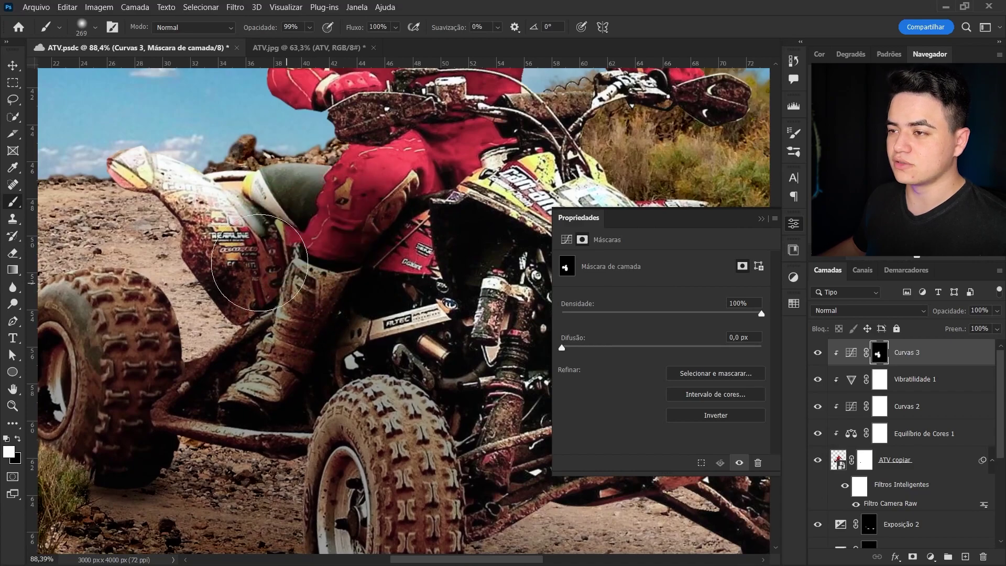
key(bracketleft)
key(bracketleft)
key(bracketleft)
drag(199, 210, 152, 179)
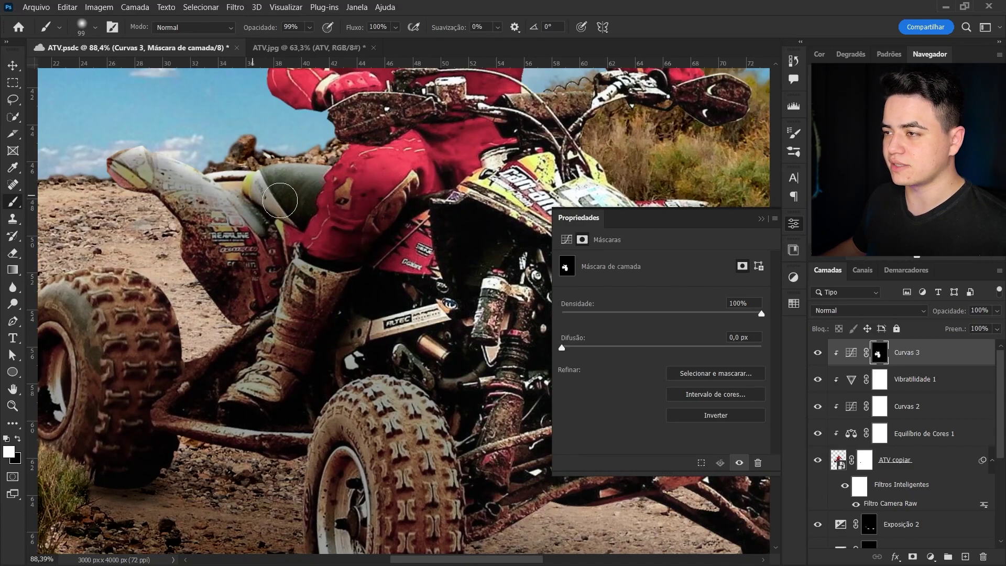
- Paint the darkening onto the ATV front fairing, suspension, rider's jersey and helmet
mouse_move(391, 197)
mouse_down()
mouse_move(331, 260)
mouse_move(254, 209)
mouse_up()
key(bracketright)
key(bracketright)
key(bracketright)
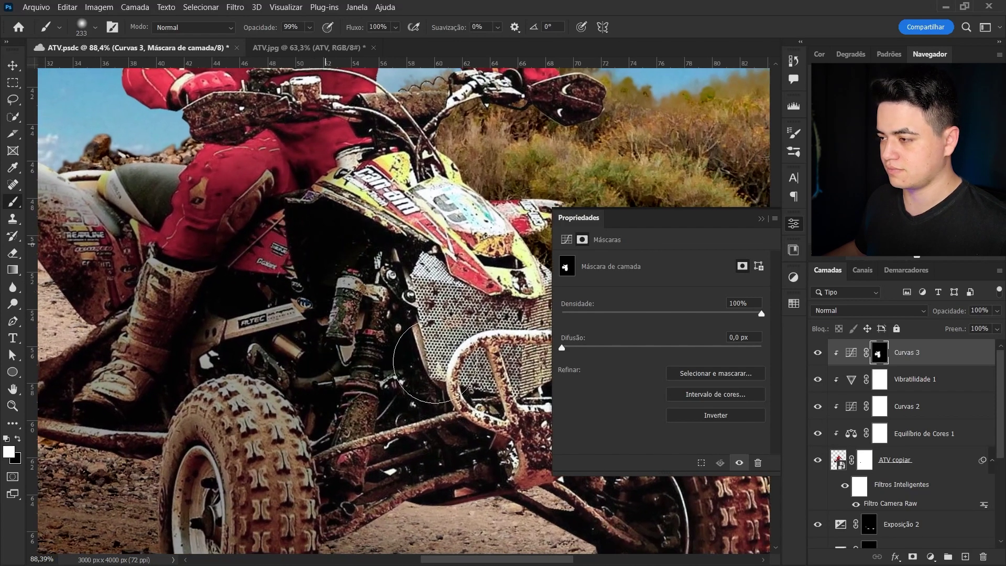
drag(435, 361, 367, 451)
drag(435, 419, 395, 304)
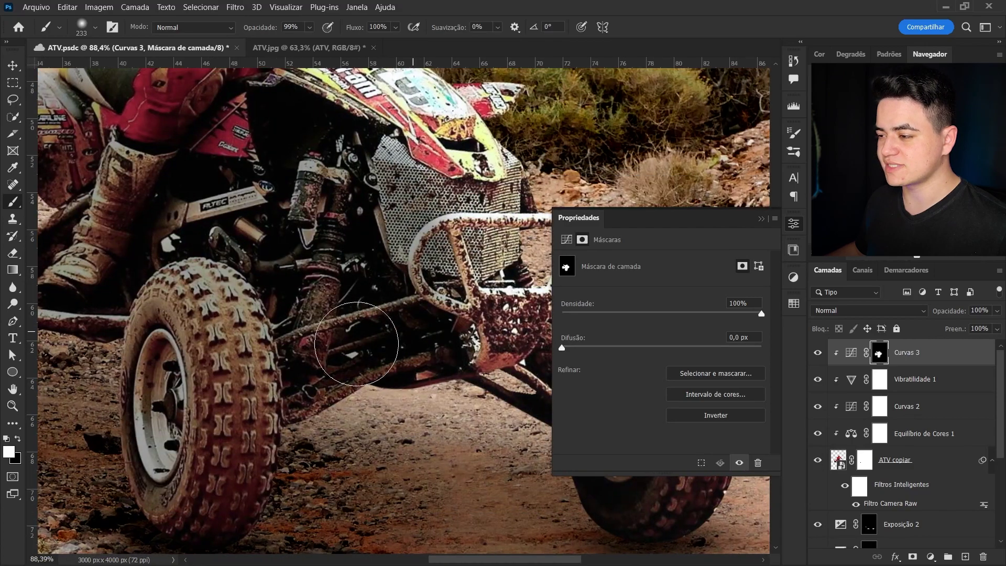
drag(436, 370, 252, 228)
mouse_move(524, 472)
mouse_down()
mouse_move(479, 359)
mouse_move(478, 524)
mouse_up()
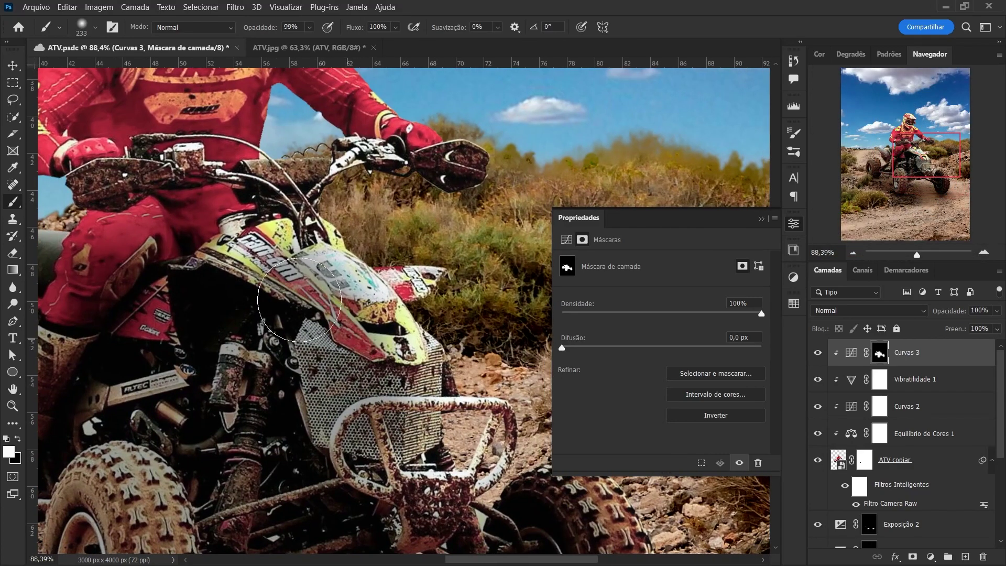
drag(315, 341, 236, 210)
drag(289, 262, 407, 412)
drag(152, 393, 294, 220)
mouse_move(304, 294)
mouse_down()
mouse_move(314, 194)
mouse_move(337, 126)
mouse_up()
- Review the rider's torso on the Curvas 3 mask, then zoom out to view the whole composite
scroll(337, 126, down, 5)
scroll(315, 142, up, 6)
key(x)
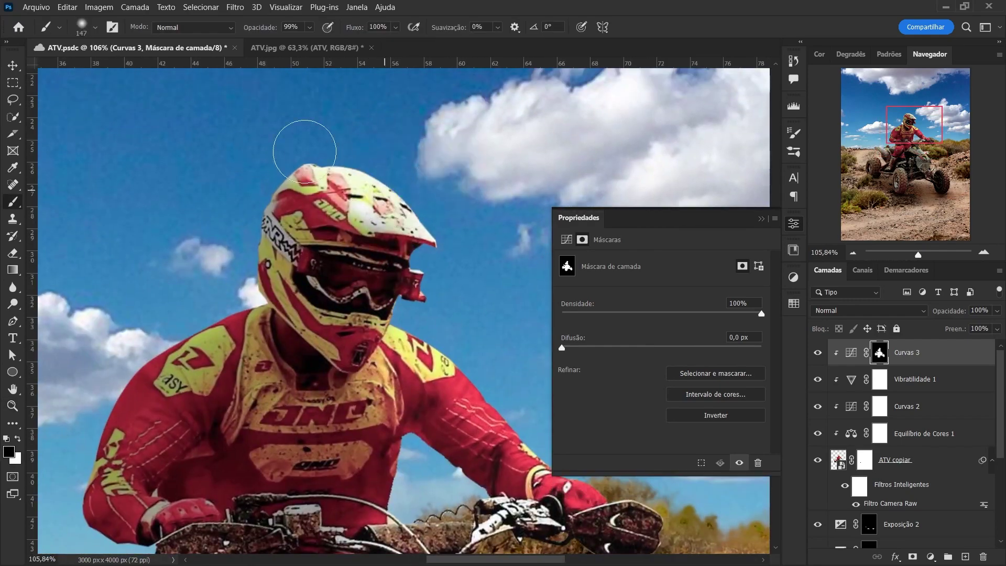
drag(409, 303, 378, 214)
key(bracketleft)
key(bracketleft)
key(x)
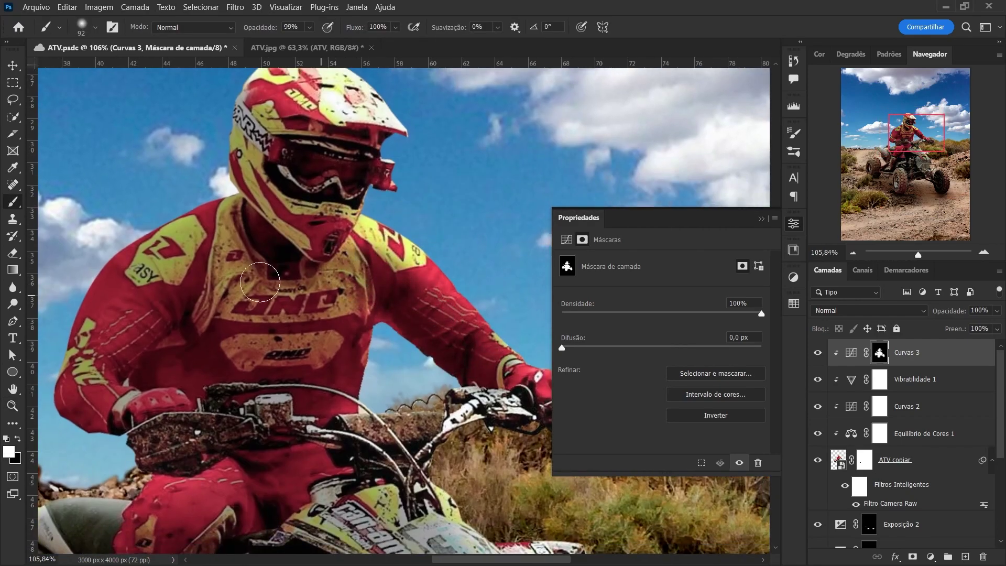
scroll(374, 425, down, 5)
scroll(476, 328, right, 3)
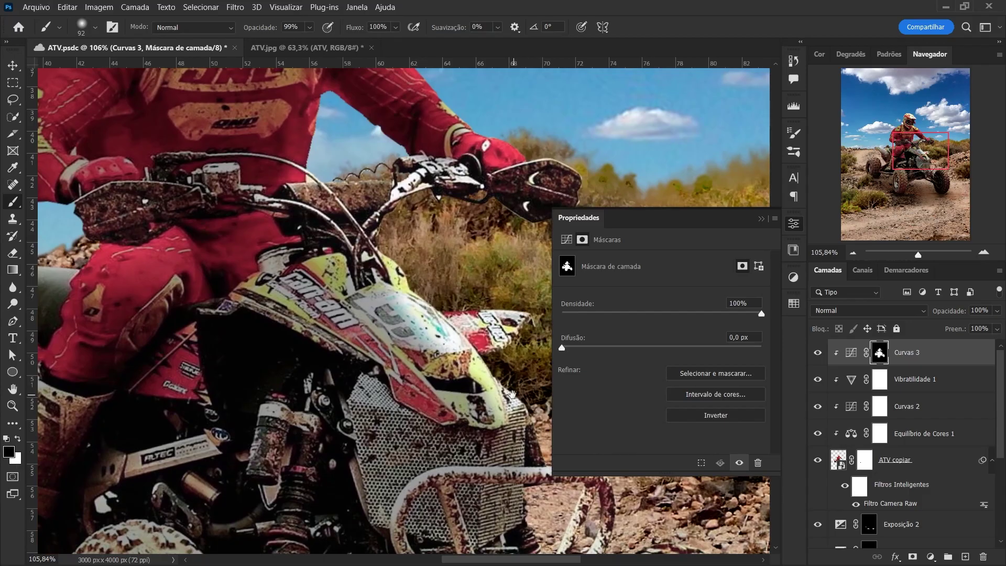
scroll(476, 328, down, 5)
scroll(367, 289, down, 5)
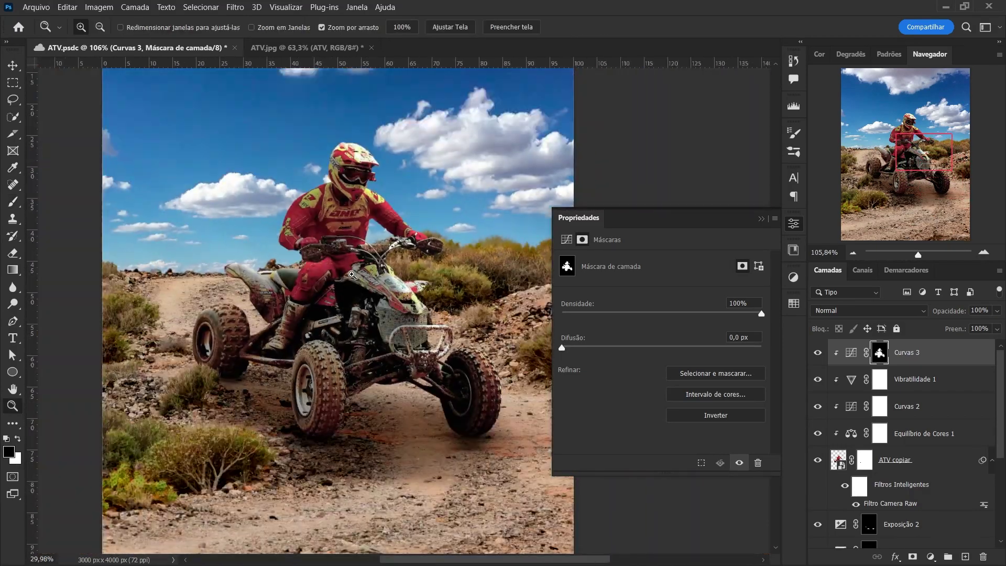
scroll(349, 303, up, 6)
scroll(348, 303, down, 5)
scroll(356, 199, up, 5)
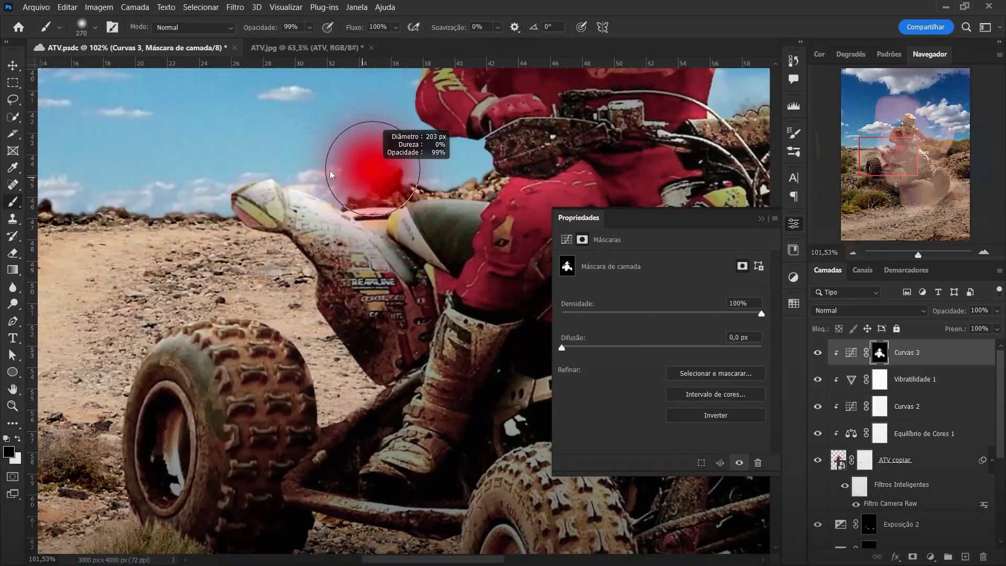
scroll(349, 139, down, 2)
scroll(349, 139, left, 1)
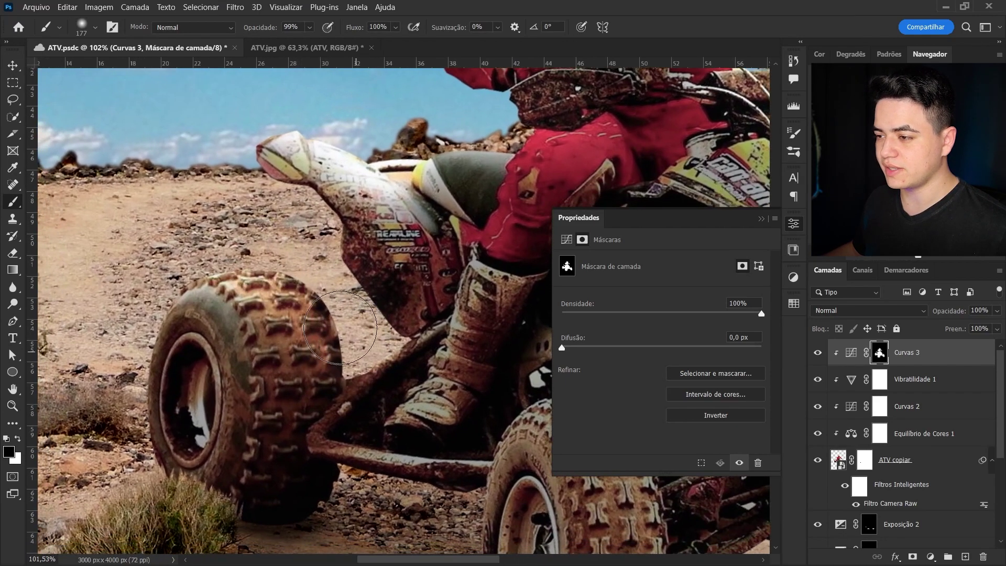
scroll(228, 326, down, 2)
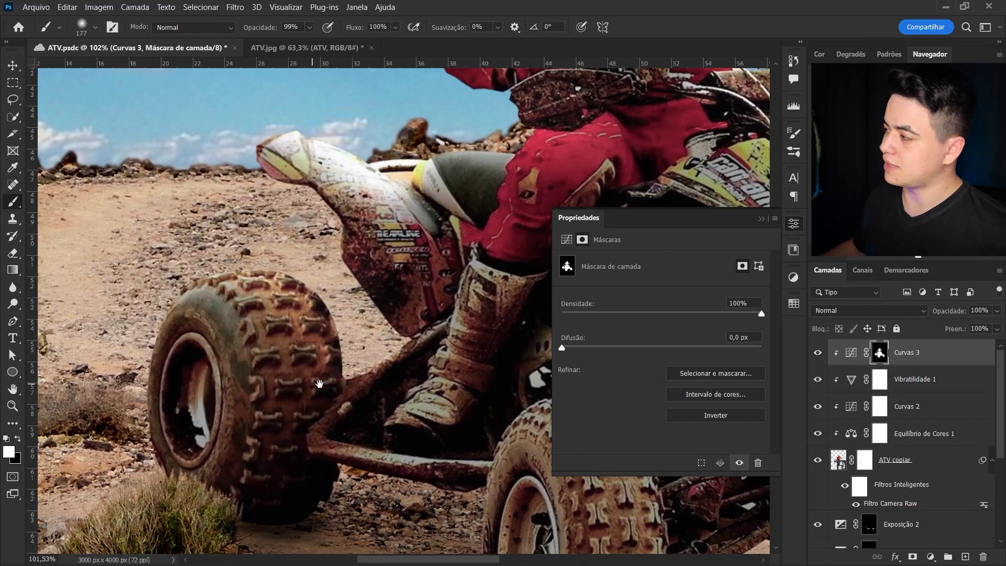
key(z)
scroll(367, 304, down, 5)
scroll(423, 306, up, 1)
- Add a point to the Curvas 3 curve and pull it down to darken the ATV
drag(424, 307, 283, 317)
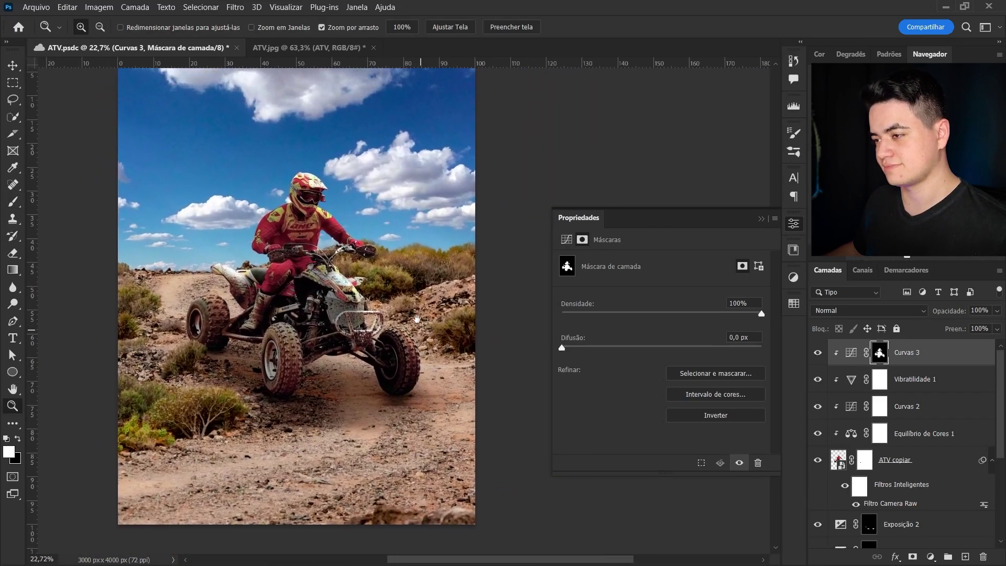
drag(135, 231, 812, 403)
click(852, 357)
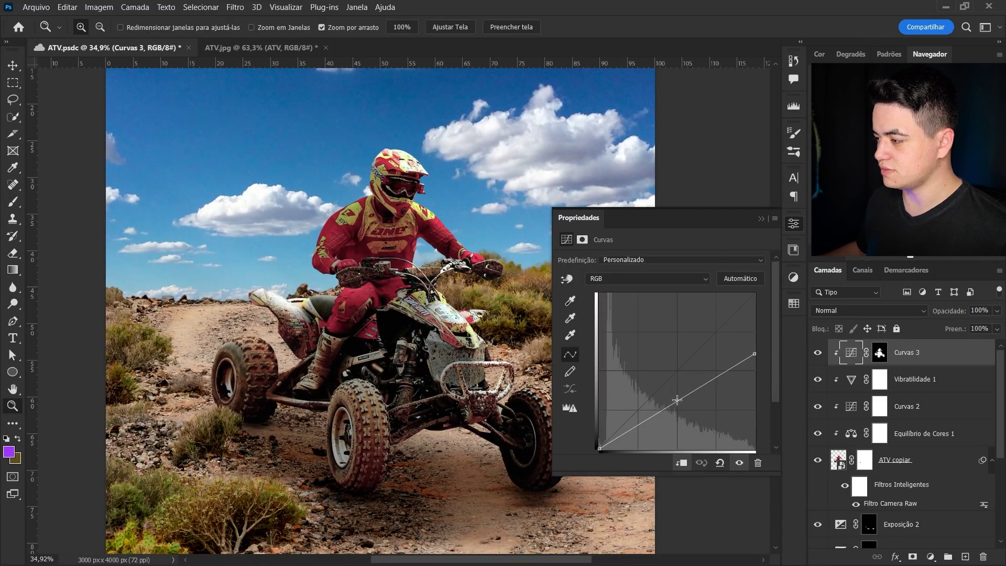
click(677, 407)
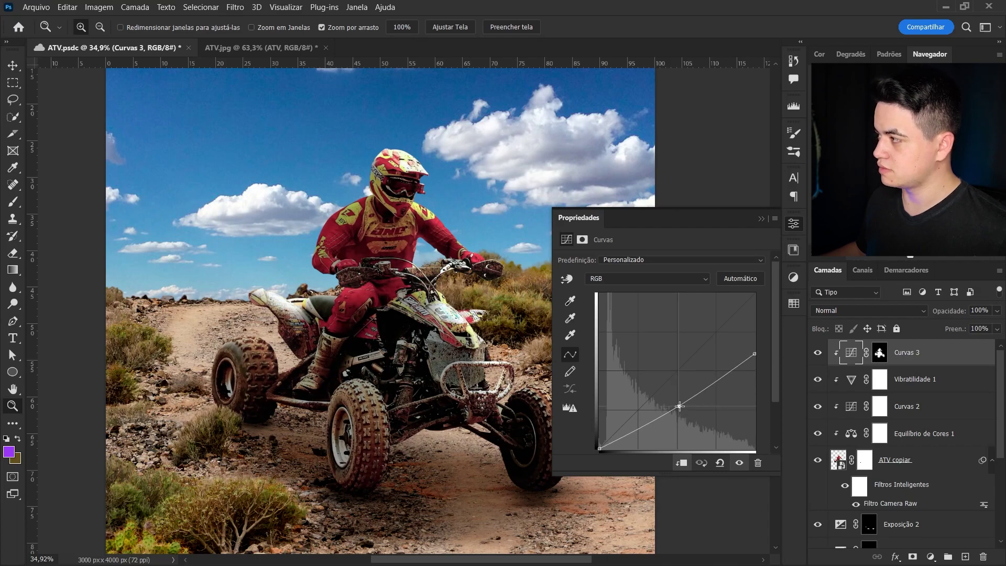
drag(679, 393, 685, 397)
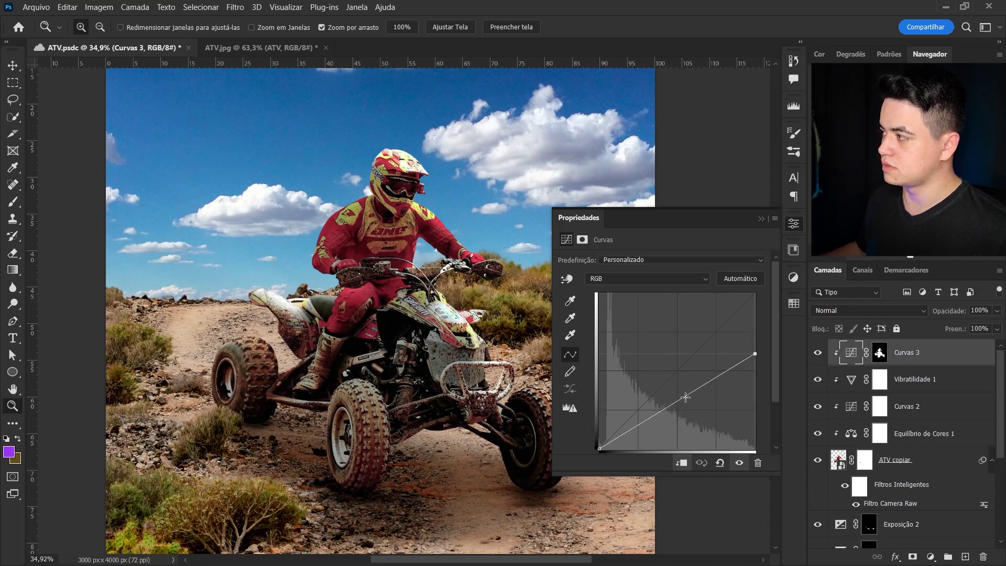
- Toggle Curvas 3 off and on to compare the ATV with and without the darkening
drag(478, 380, 411, 373)
click(817, 353)
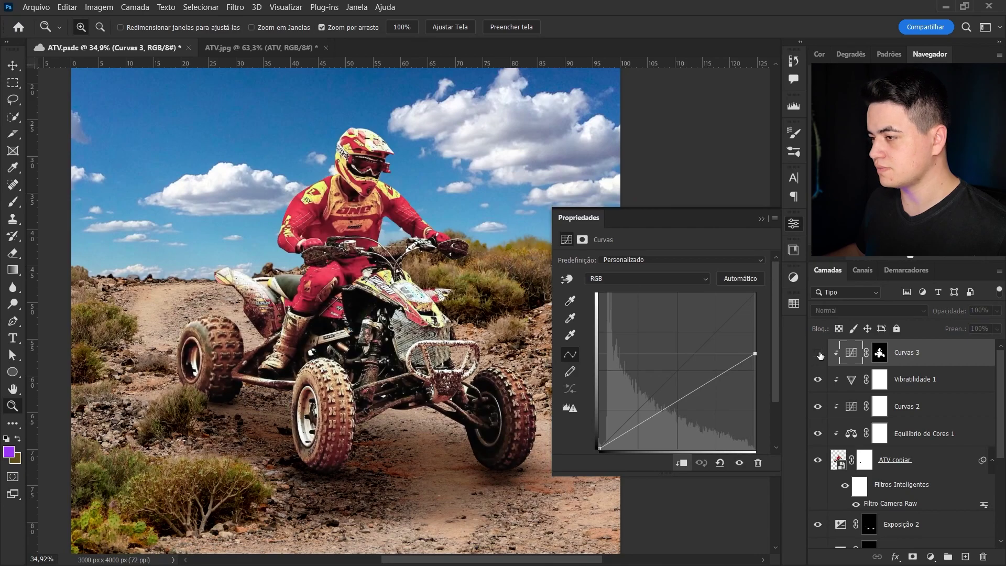
click(817, 353)
click(762, 219)
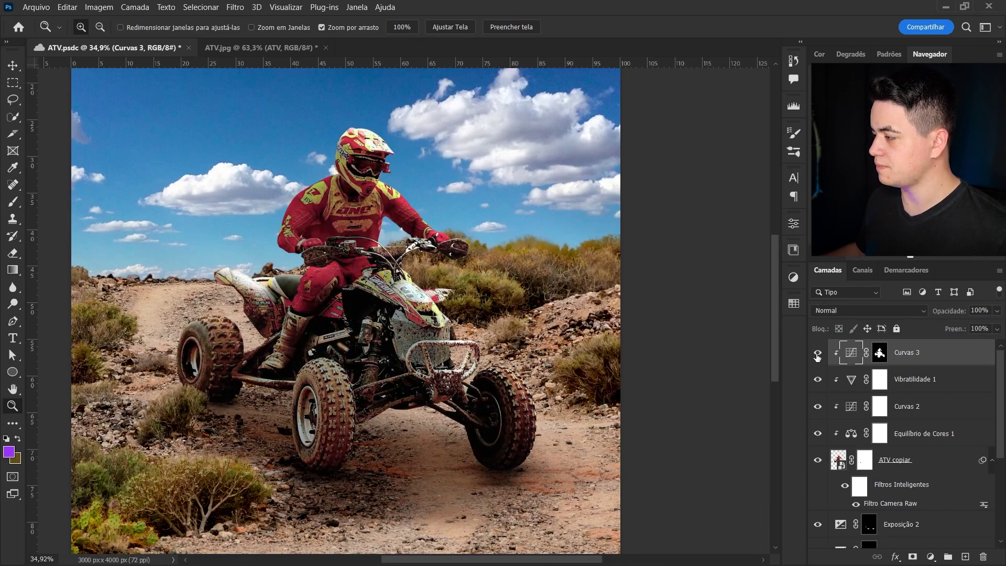
click(818, 354)
click(818, 354)
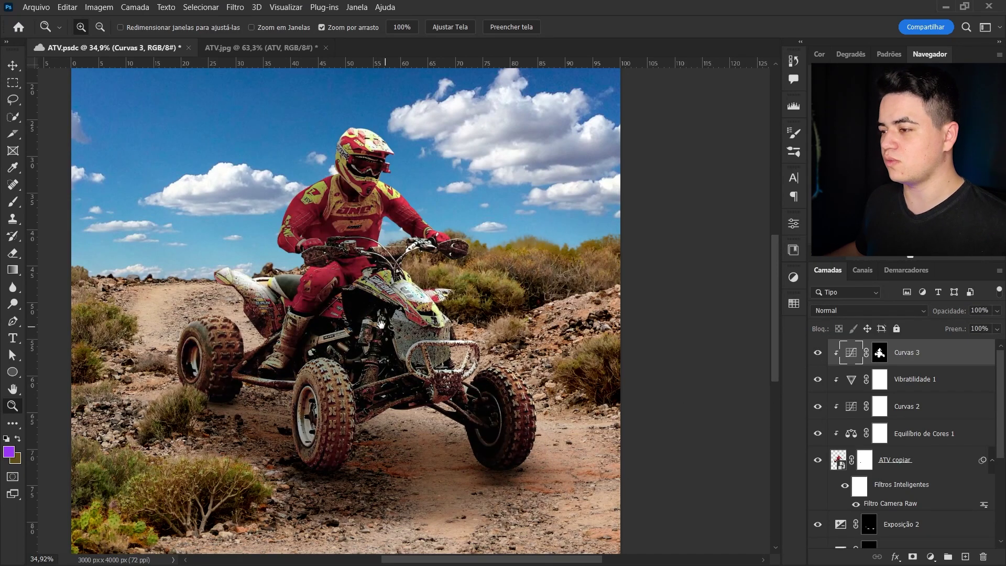
scroll(381, 323, down, 4)
scroll(461, 290, up, 3)
scroll(461, 290, down, 1)
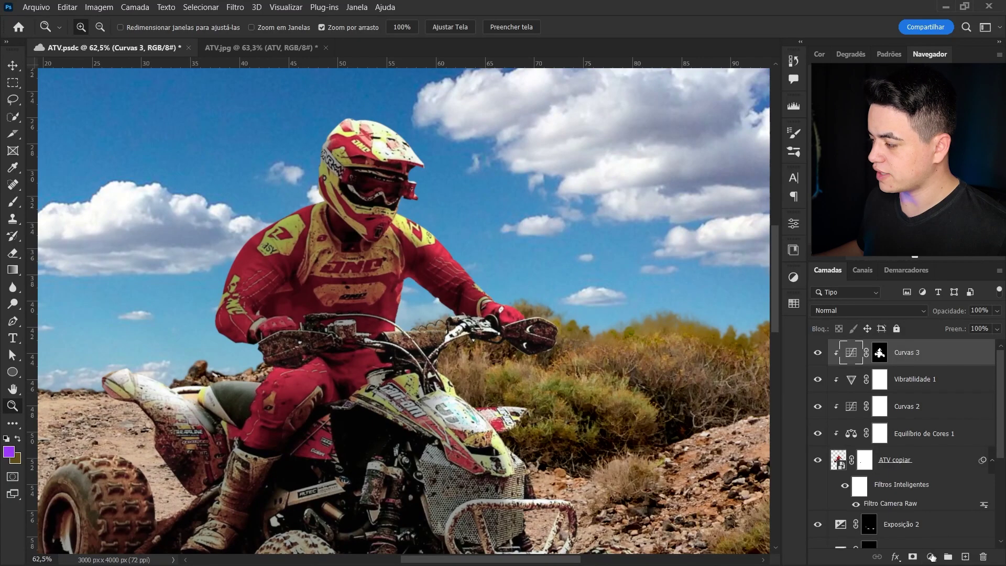
click(931, 557)
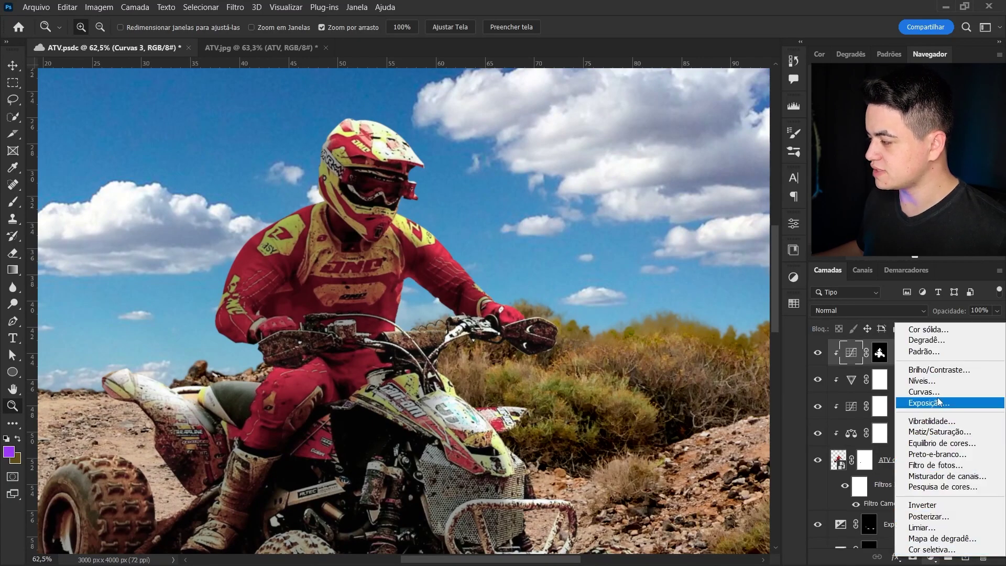
- Add a strongly brightening Curves layer, Curvas 4, with its mask inverted to hide it
click(925, 392)
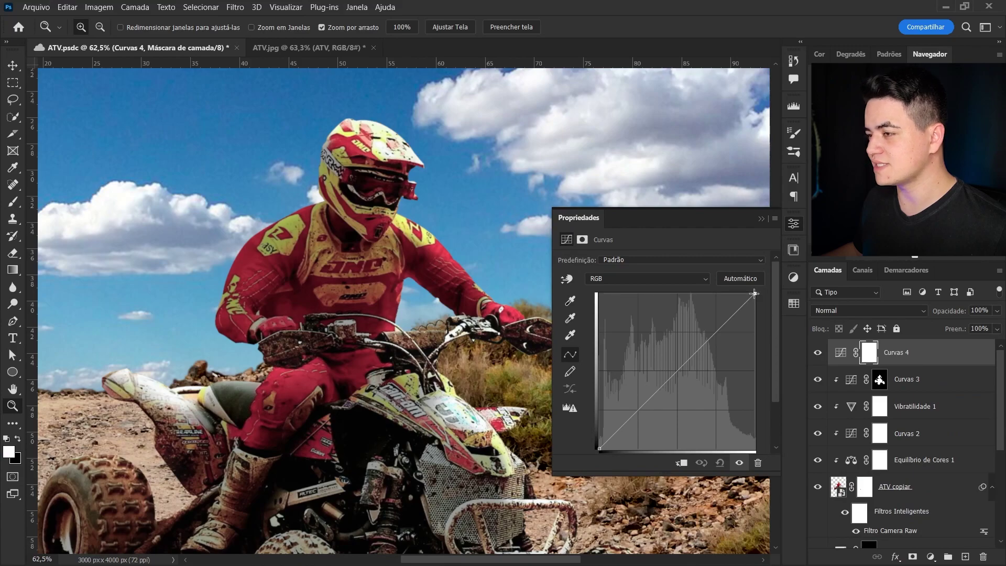
drag(754, 293, 692, 293)
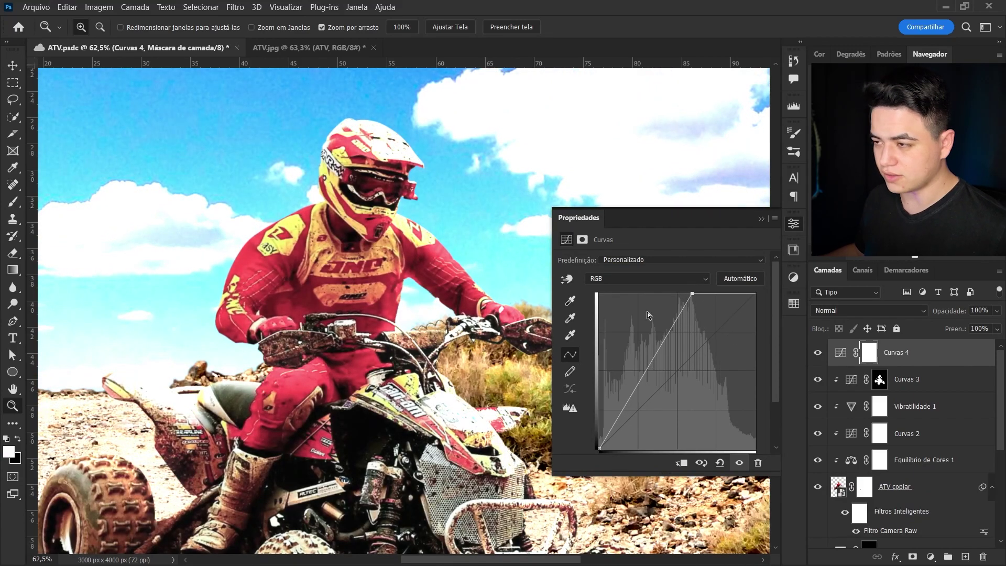
key(ctrl+i)
drag(477, 234, 524, 230)
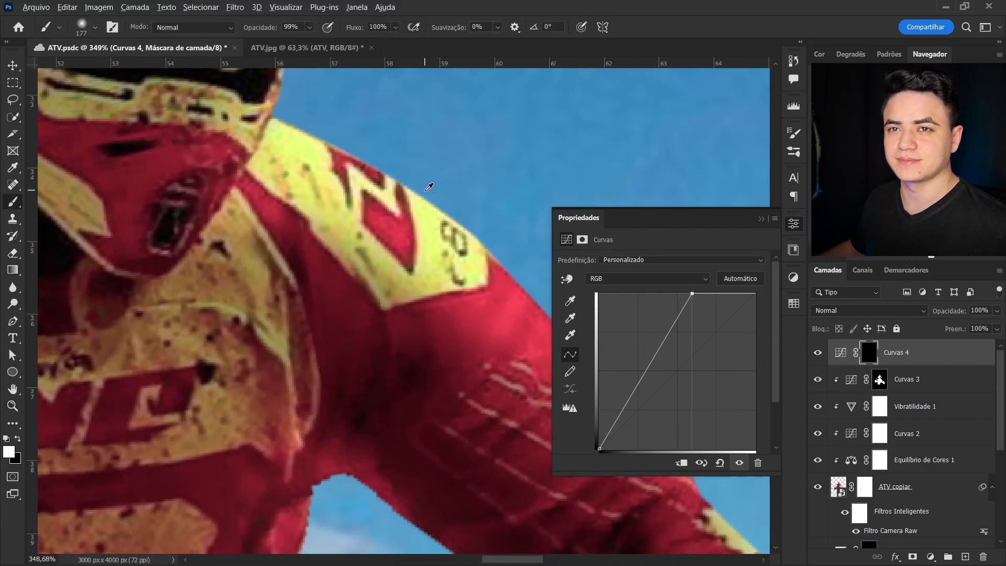
key(b)
- Paint white highlights on the Curvas 4 mask along the rider's shoulder and arm edges
scroll(371, 192, down, 5)
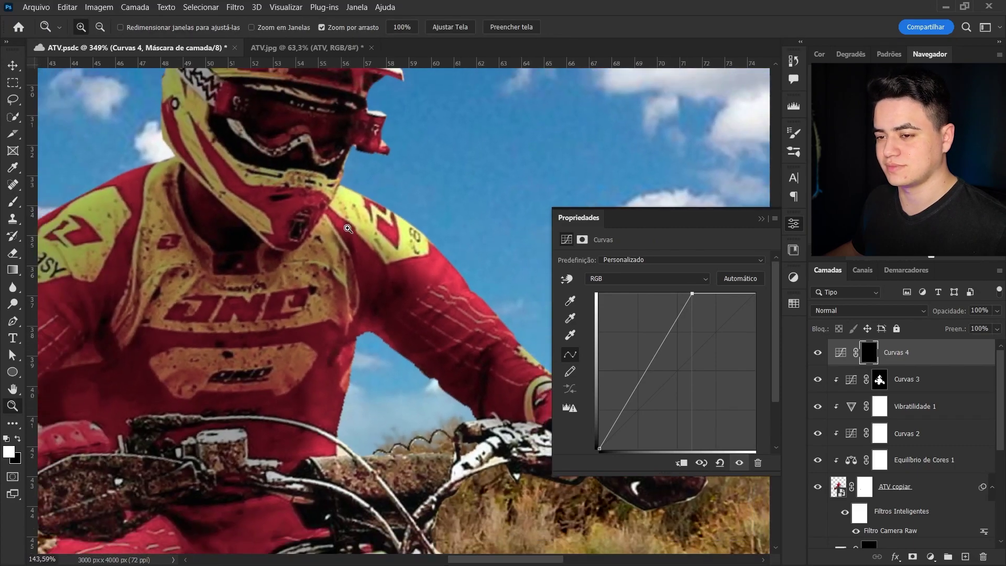
drag(371, 197, 464, 250)
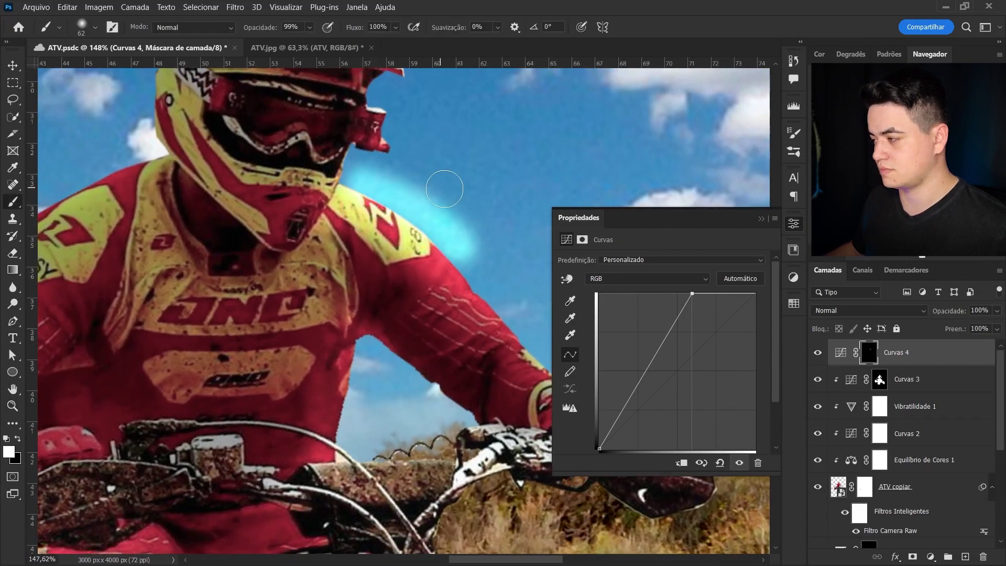
key(ctrl+z)
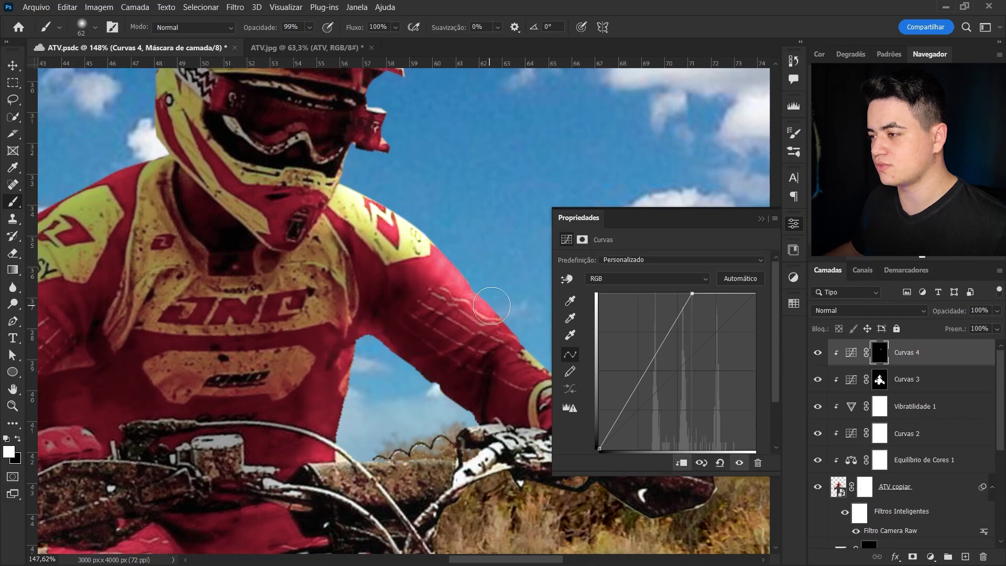
mouse_move(492, 306)
mouse_down()
mouse_move(392, 271)
mouse_move(434, 292)
mouse_up()
scroll(469, 191, up, 3)
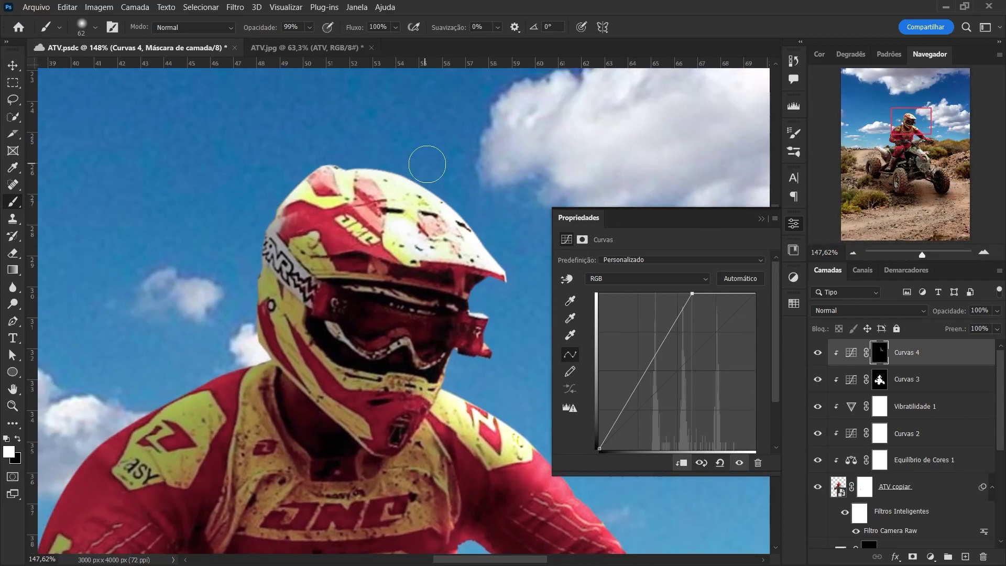
scroll(376, 189, left, 5)
scroll(199, 401, down, 5)
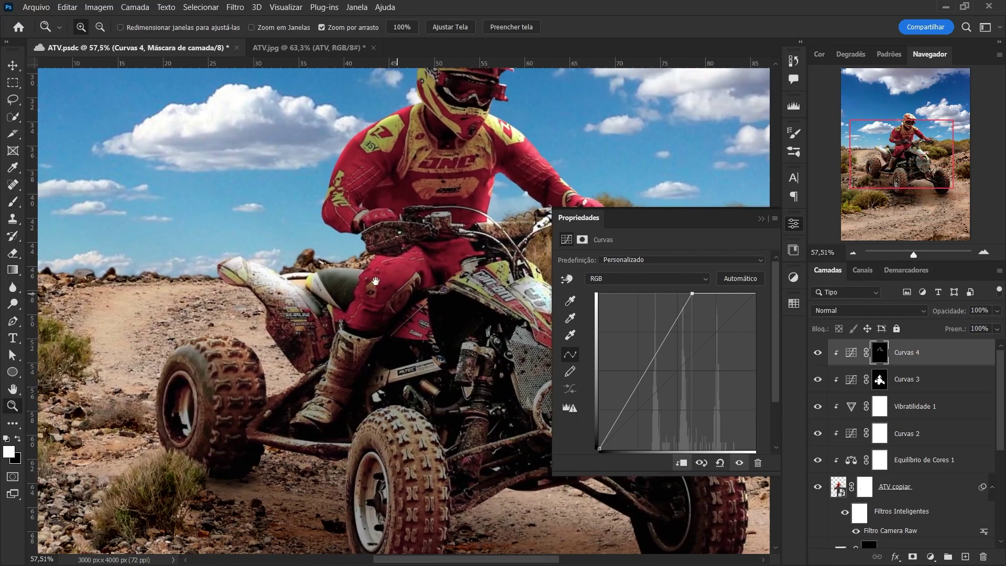
scroll(435, 294, up, 7)
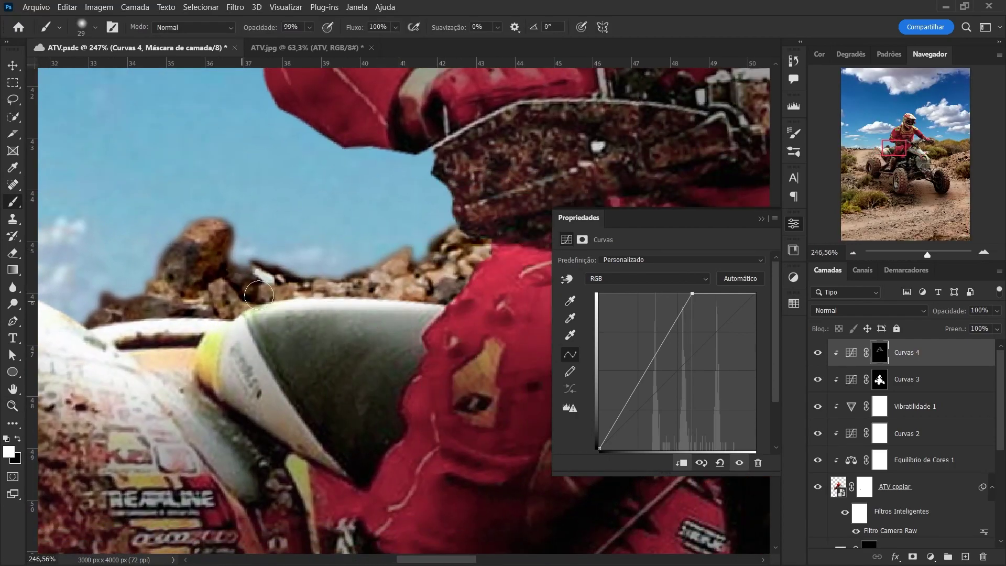
scroll(423, 297, down, 5)
scroll(454, 289, up, 6)
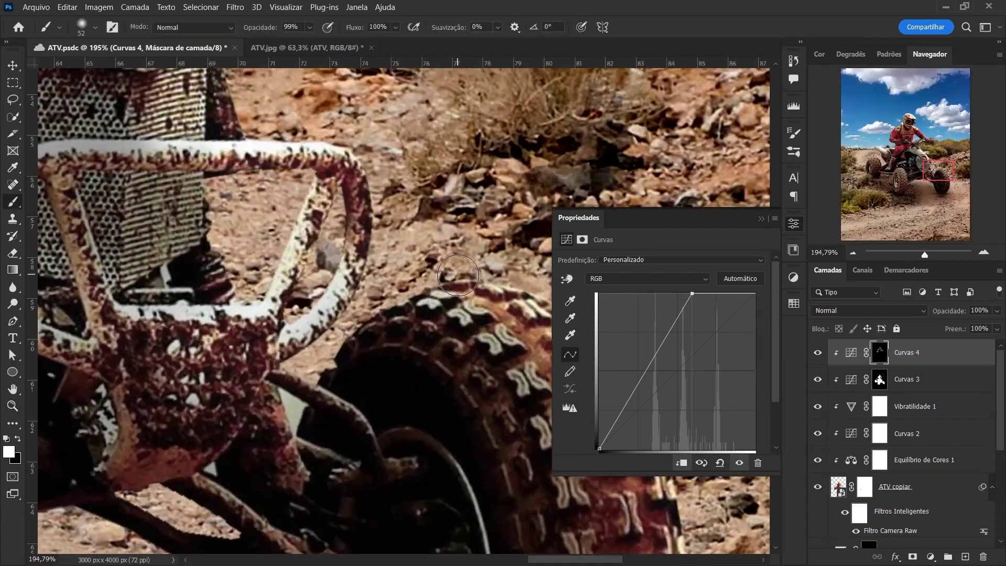
scroll(453, 289, up, 4)
scroll(453, 289, left, 4)
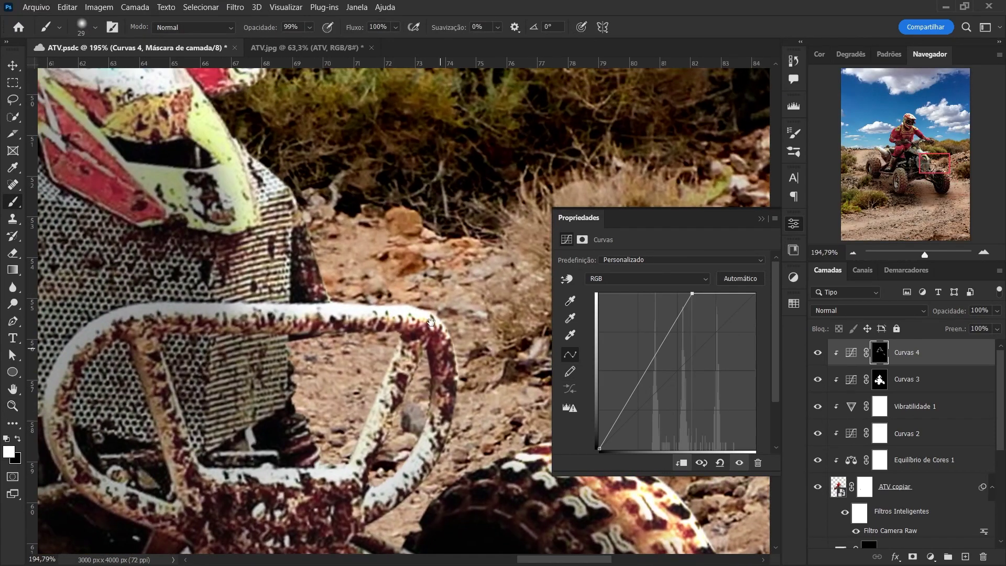
scroll(431, 322, up, 5)
scroll(392, 308, left, 4)
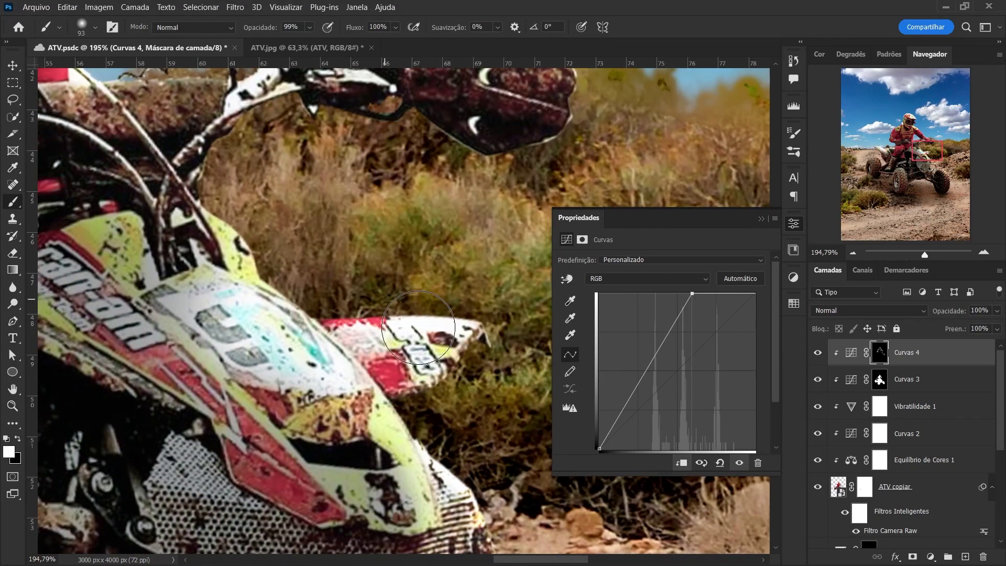
key(z)
scroll(418, 327, down, 5)
scroll(393, 356, up, 4)
scroll(378, 367, down, 4)
scroll(365, 384, down, 2)
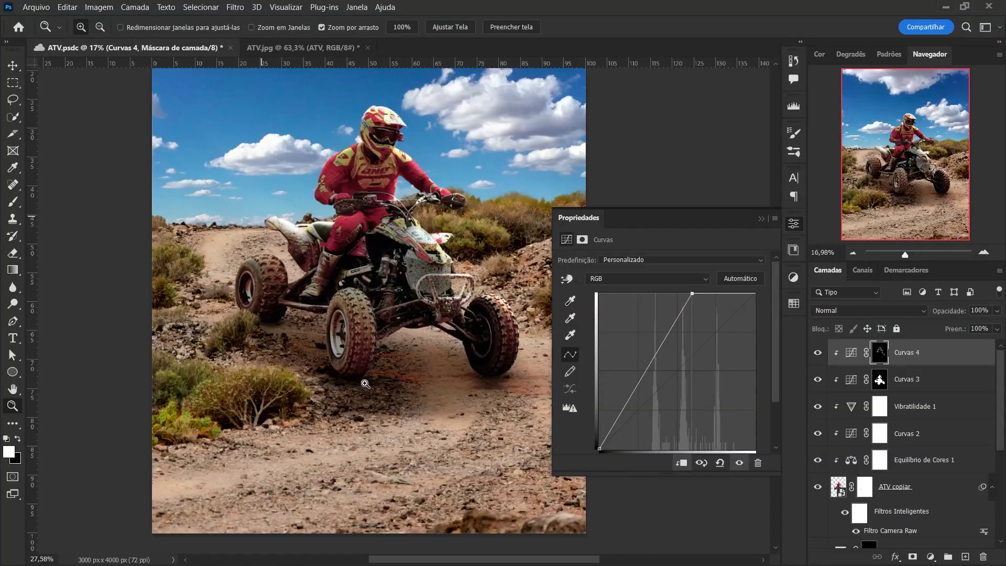
scroll(365, 384, up, 2)
- Above Curvas 3, add a darkening Curves layer, Curvas 5, with its mask inverted
scroll(365, 383, up, 2)
key(v)
click(907, 379)
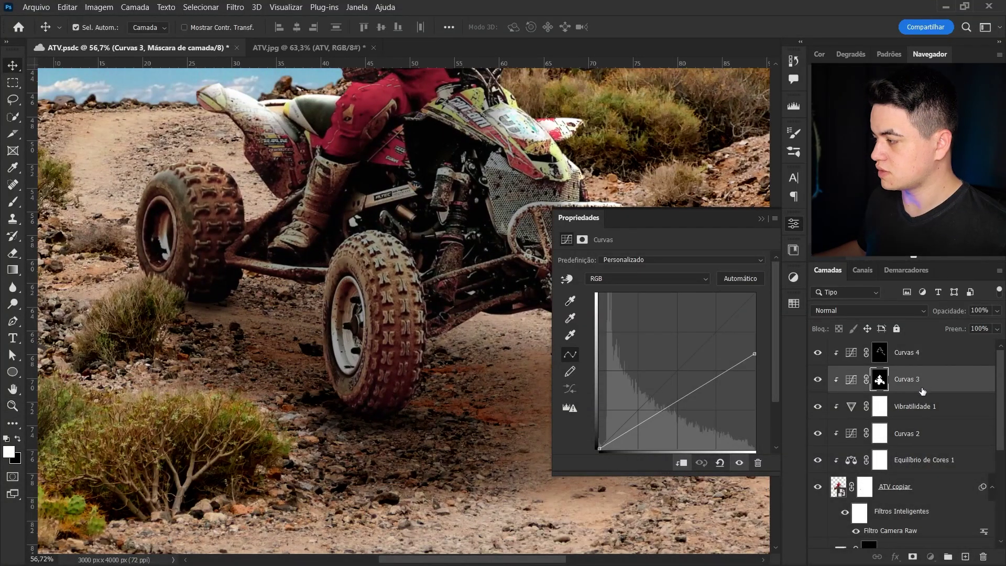
click(852, 379)
click(817, 379)
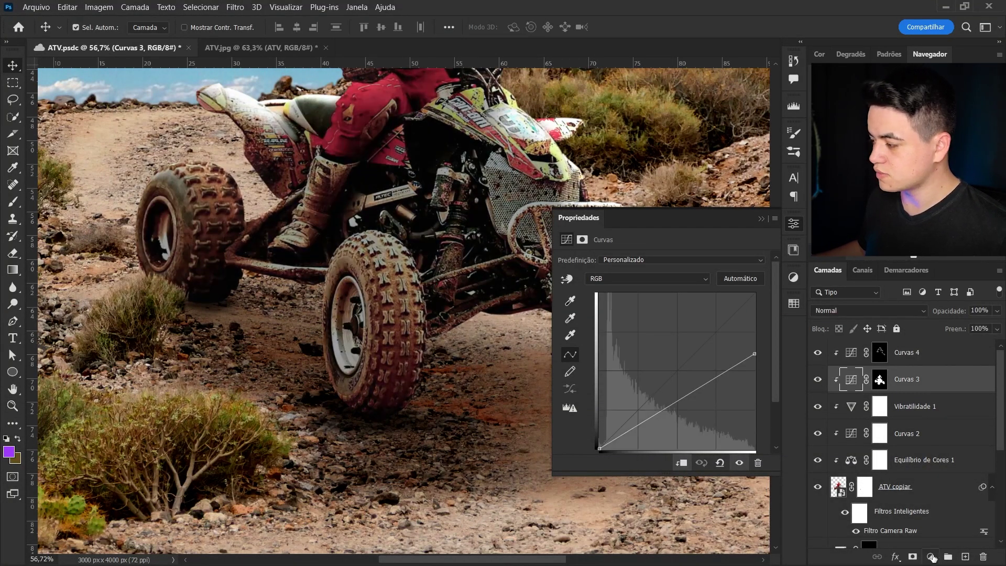
click(932, 557)
click(924, 390)
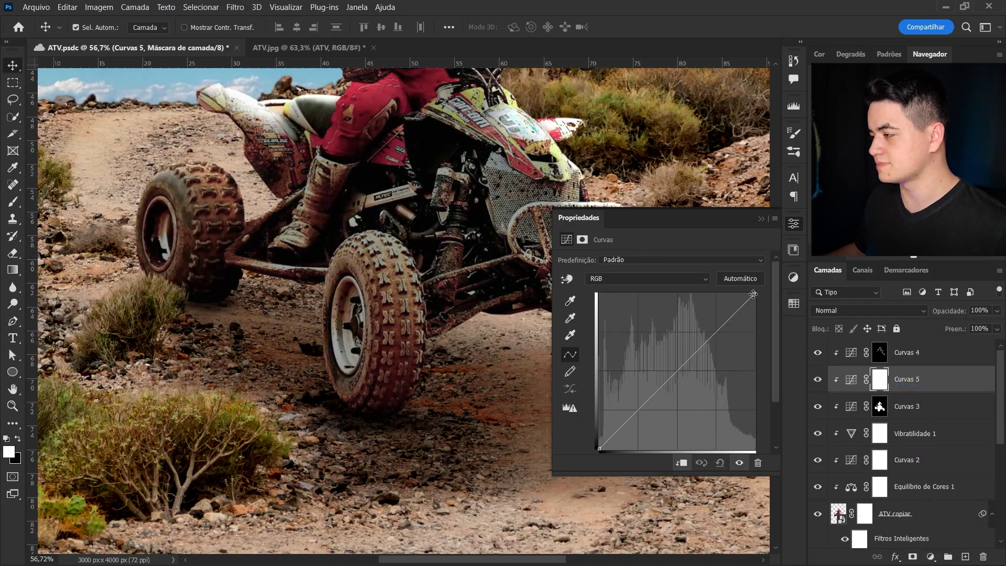
mouse_move(757, 326)
mouse_down()
mouse_move(754, 393)
mouse_move(756, 373)
mouse_up()
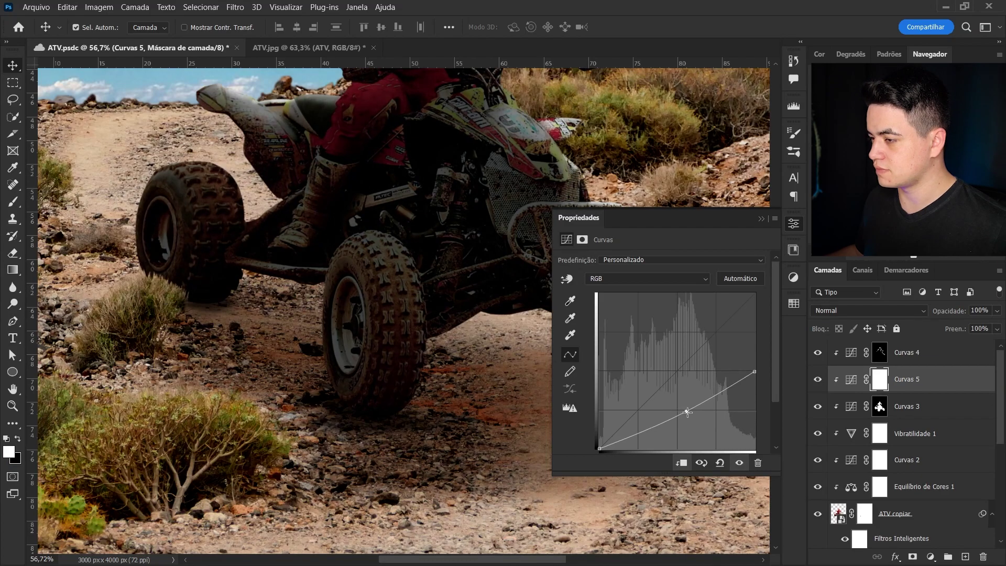
key(ctrl+i)
- Paint white on the Curvas 5 mask to darken the ground and bottom of the front tire
click(907, 406)
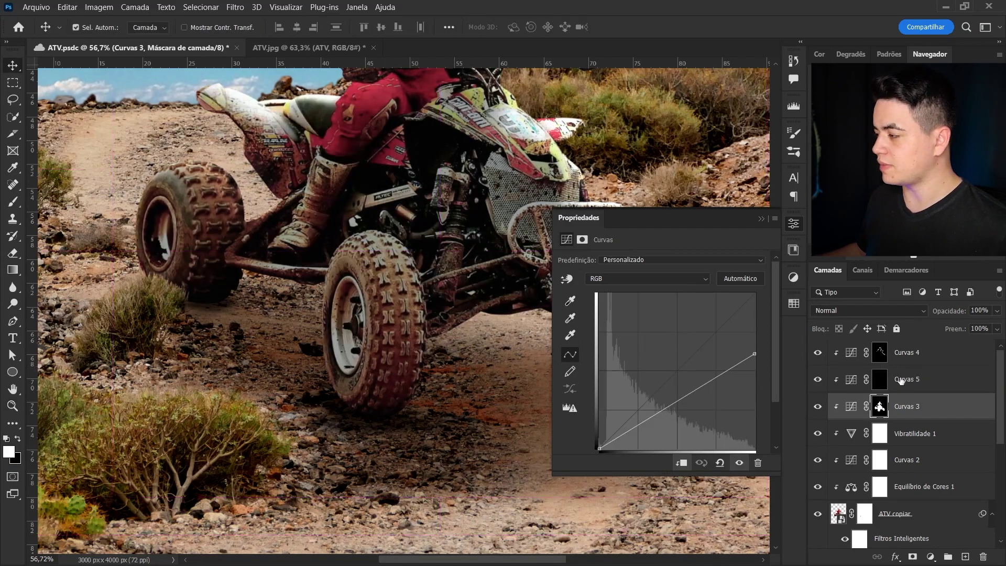
click(884, 381)
click(852, 379)
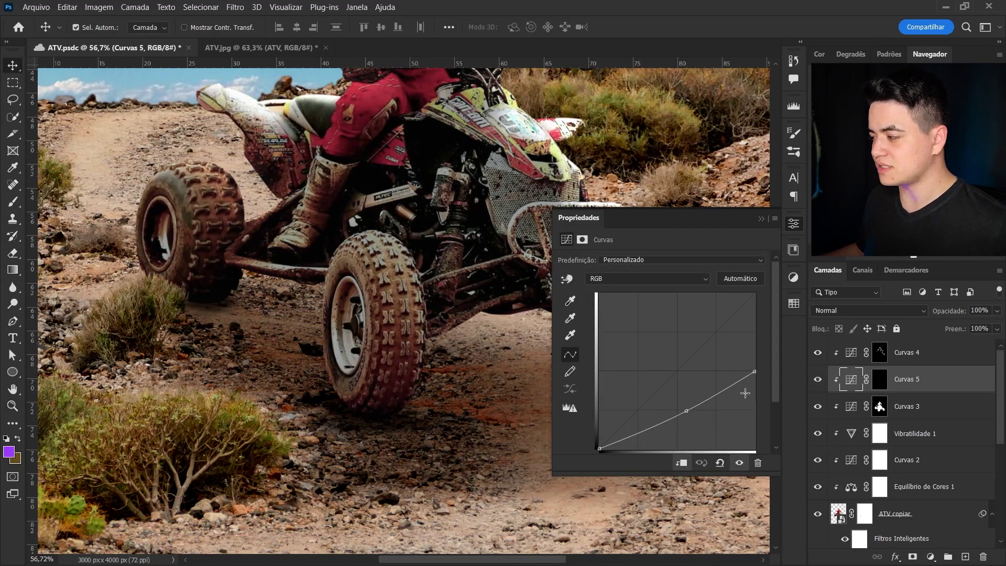
click(881, 379)
key(b)
key(d)
scroll(371, 373, up, 3)
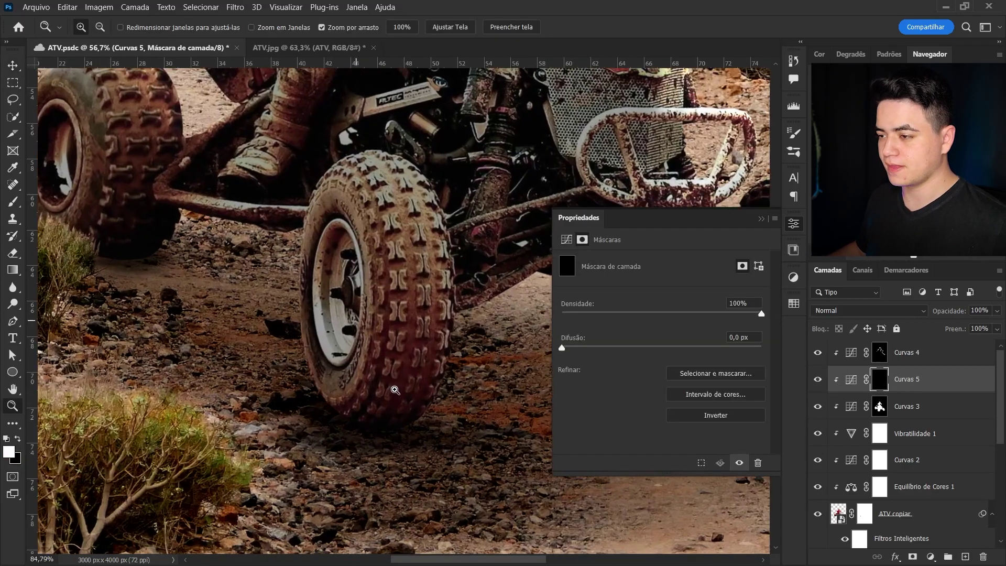
scroll(371, 372, up, 2)
key(bracketright)
key(bracketright)
key(bracketright)
drag(289, 438, 282, 420)
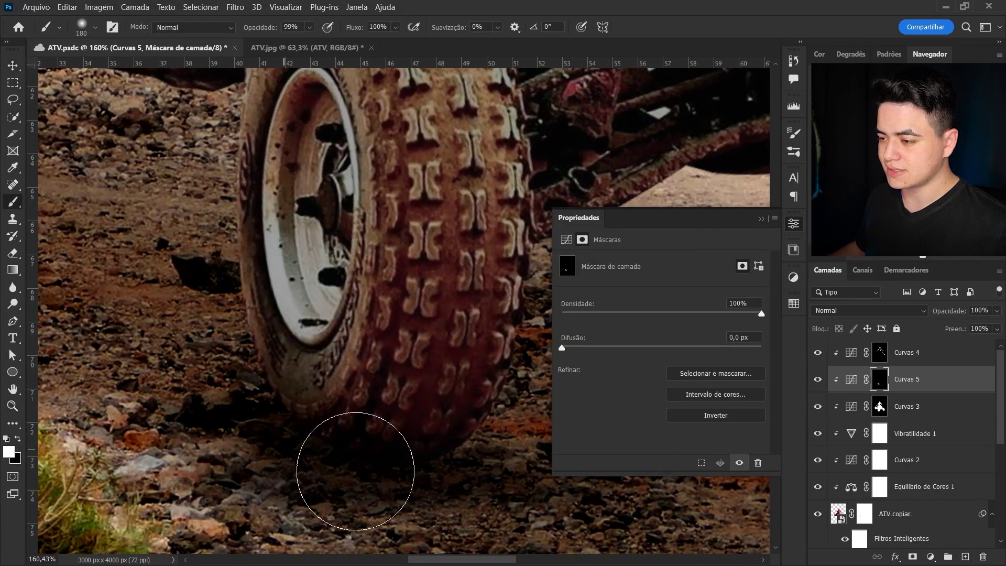
key(ctrl+s)
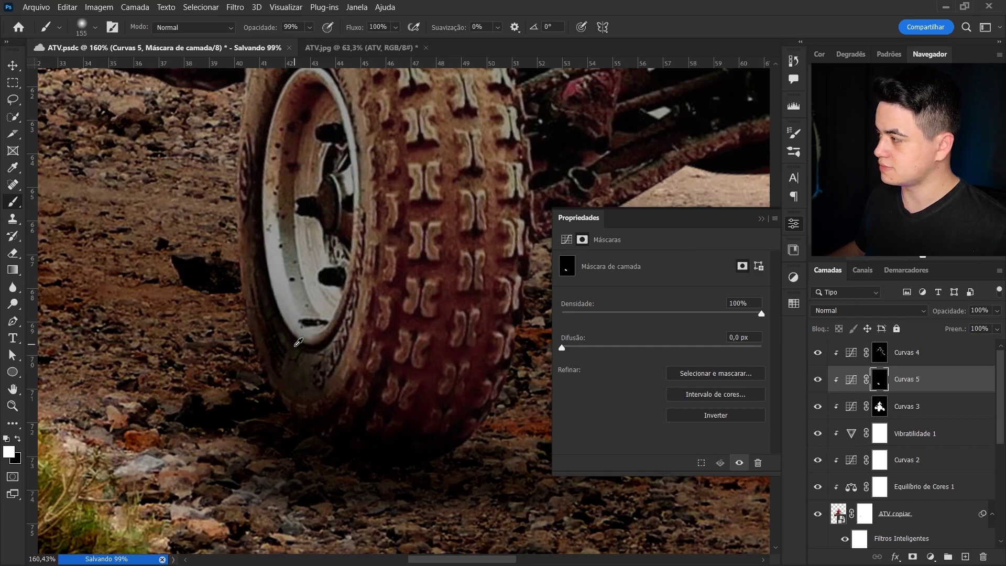
key(bracketright)
drag(292, 404, 449, 246)
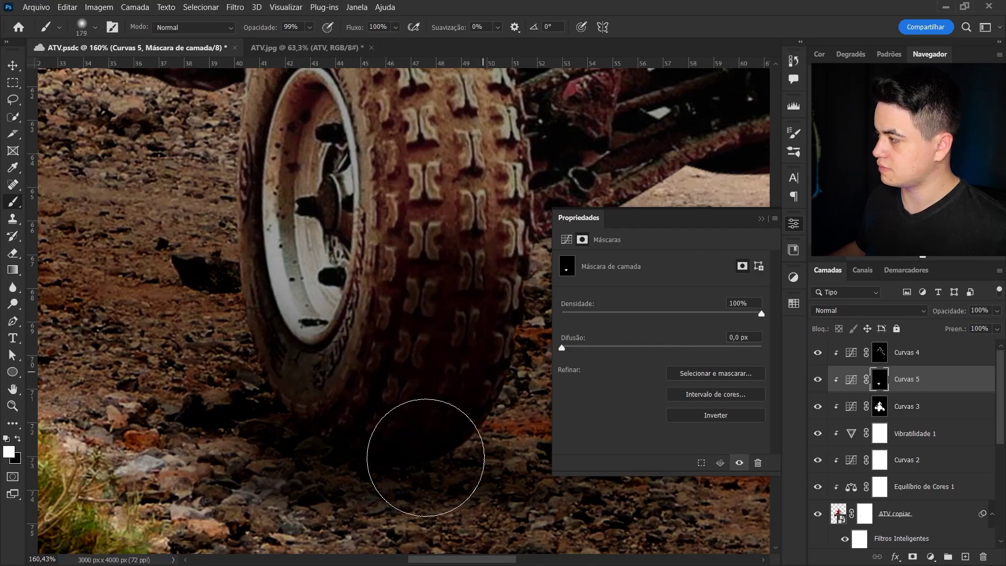
- Swap to black and paint away part of the earlier tire darkening on Curvas 5
scroll(430, 419, down, 2)
scroll(436, 390, down, 3)
scroll(427, 357, down, 3)
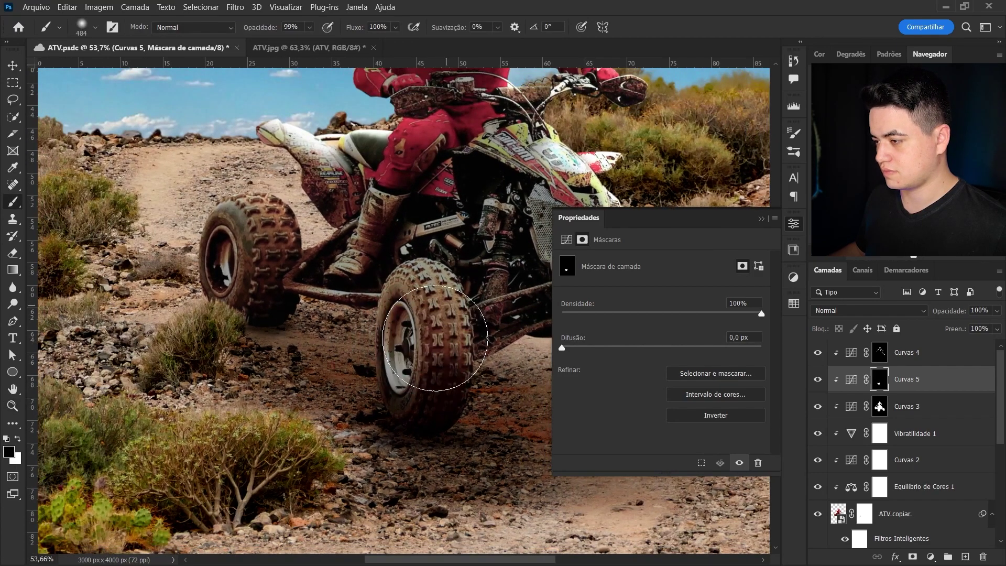
scroll(442, 329, up, 2)
scroll(442, 329, up, 3)
key(x)
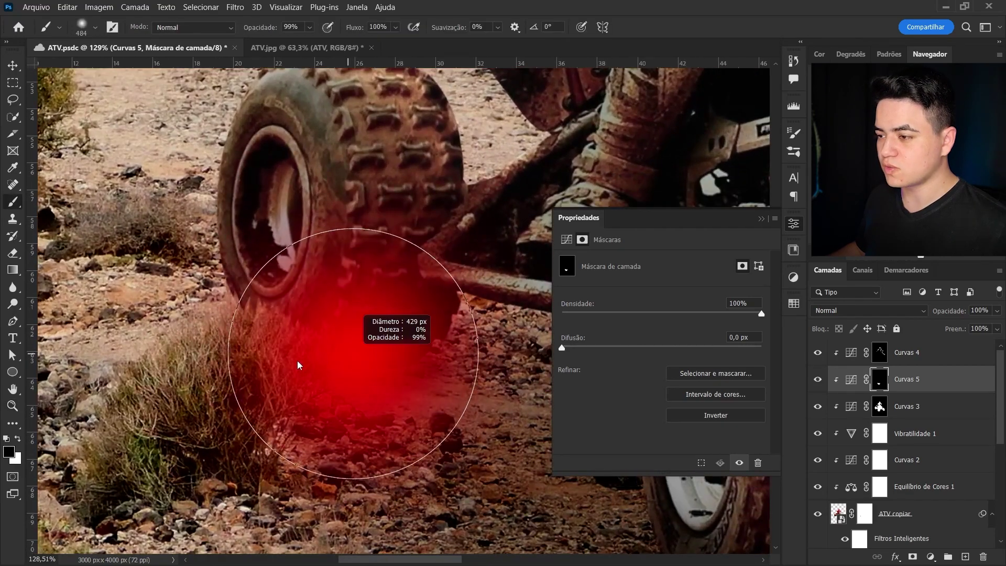
mouse_move(398, 346)
mouse_down()
mouse_move(335, 346)
mouse_move(269, 326)
mouse_move(326, 314)
mouse_move(359, 234)
mouse_move(398, 262)
mouse_move(435, 321)
mouse_move(308, 337)
mouse_move(258, 382)
mouse_move(292, 348)
mouse_up()
key(x)
- Paint on the Exposição 1 mask to darken the lower front tire, resizing the brush
mouse_move(386, 326)
mouse_down()
mouse_move(368, 259)
mouse_move(354, 316)
mouse_up()
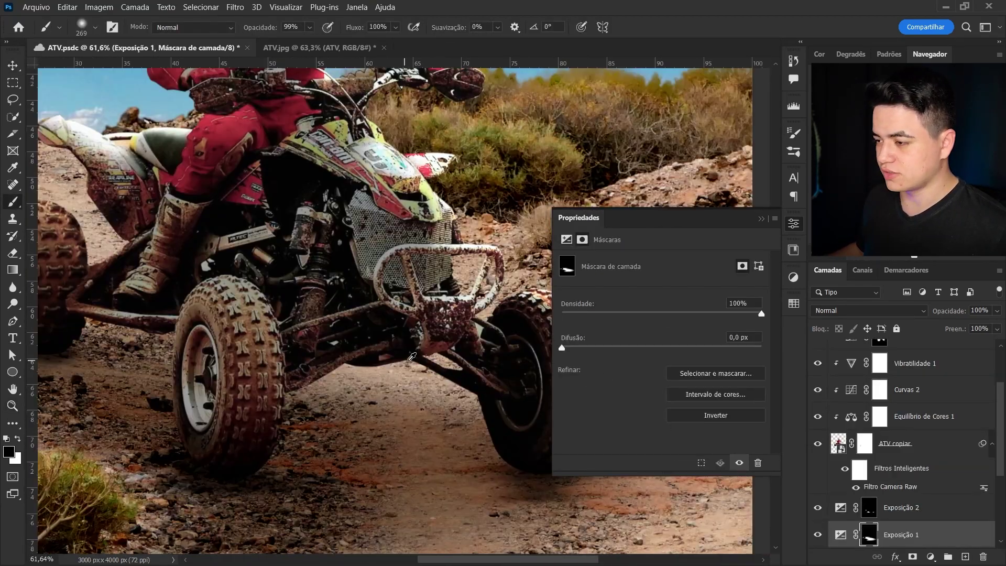
drag(411, 357, 419, 336)
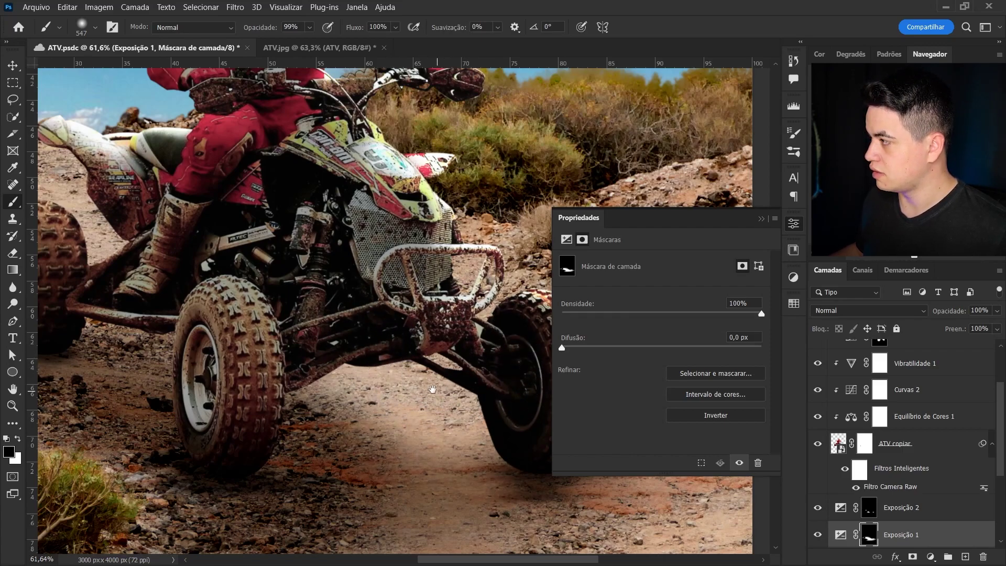
drag(433, 389, 414, 366)
scroll(366, 394, up, 2)
scroll(399, 380, up, 2)
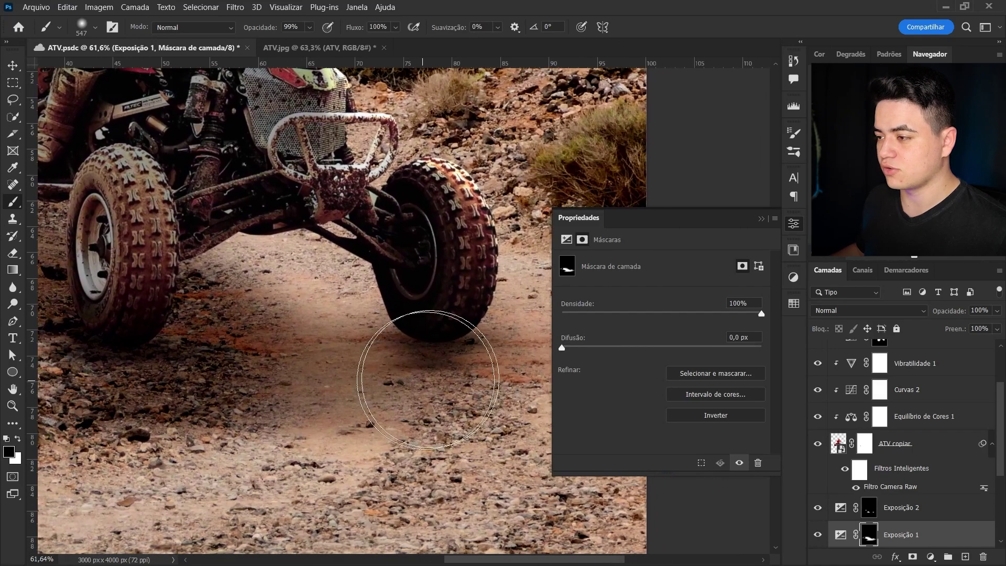
scroll(428, 371, up, 1)
scroll(472, 340, up, 2)
mouse_move(493, 314)
mouse_down()
mouse_move(404, 348)
mouse_move(377, 336)
mouse_up()
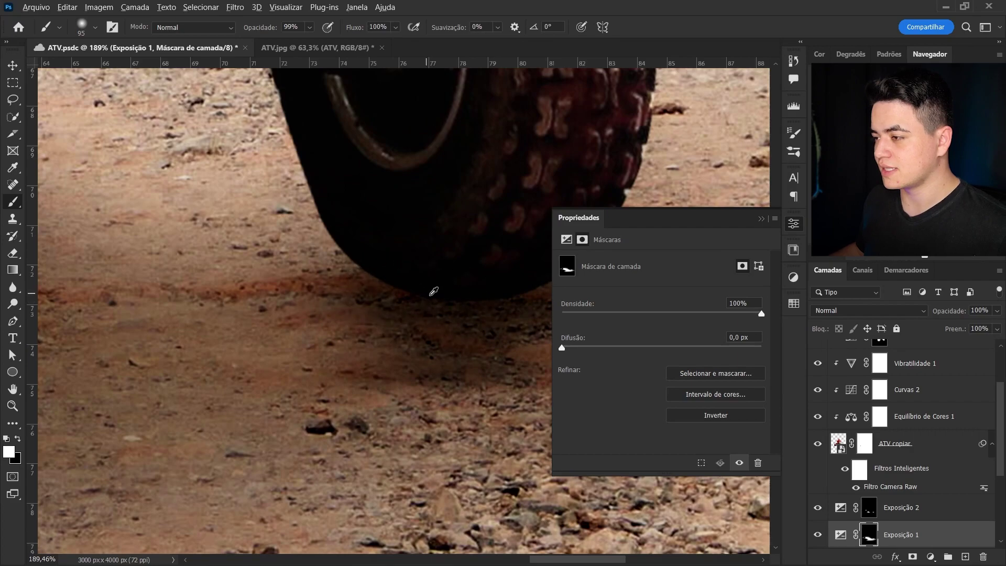
scroll(434, 291, right, 3)
scroll(404, 292, right, 3)
- Paint a soft dark shadow band on the dirt under and beside the front tire, then zoom out
key(x)
drag(462, 226, 548, 365)
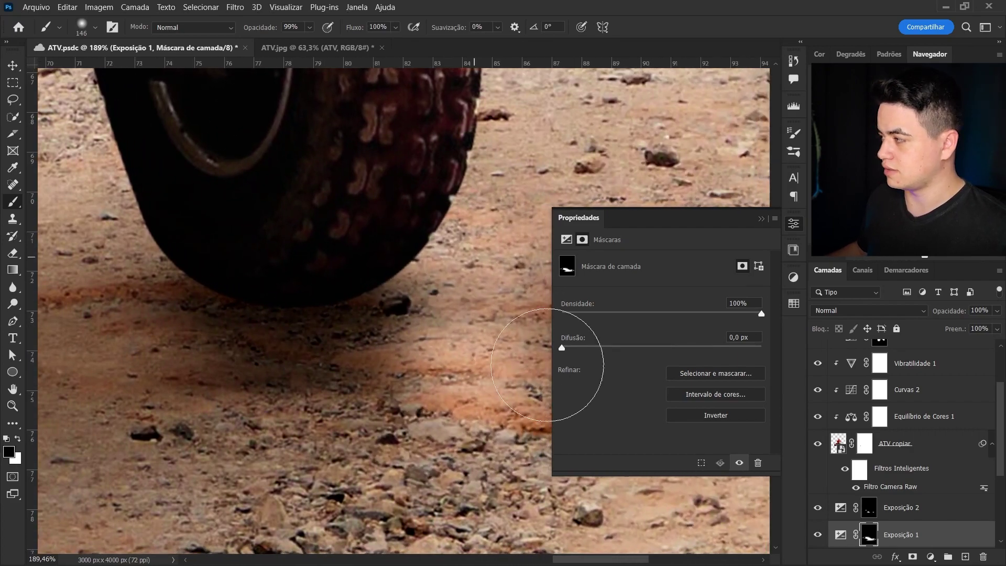
scroll(472, 336, right, 3)
scroll(372, 284, down, 2)
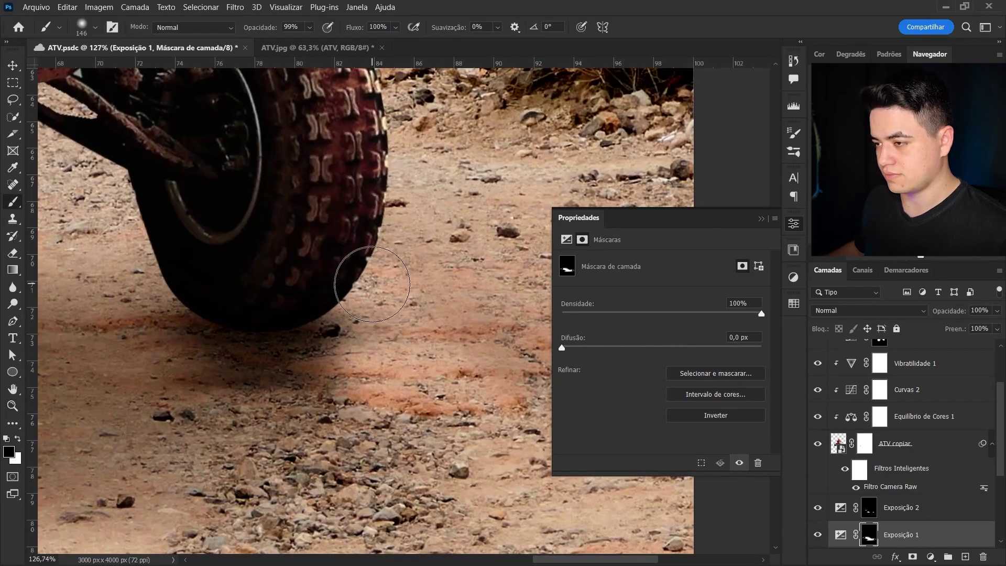
drag(275, 313, 340, 411)
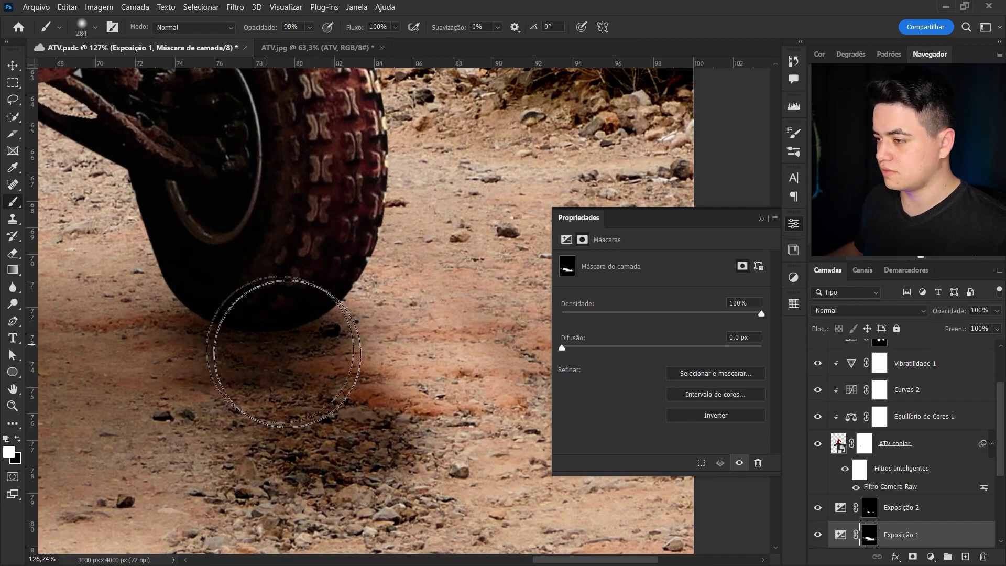
mouse_move(386, 430)
mouse_down()
mouse_move(369, 351)
mouse_move(505, 247)
mouse_up()
key(x)
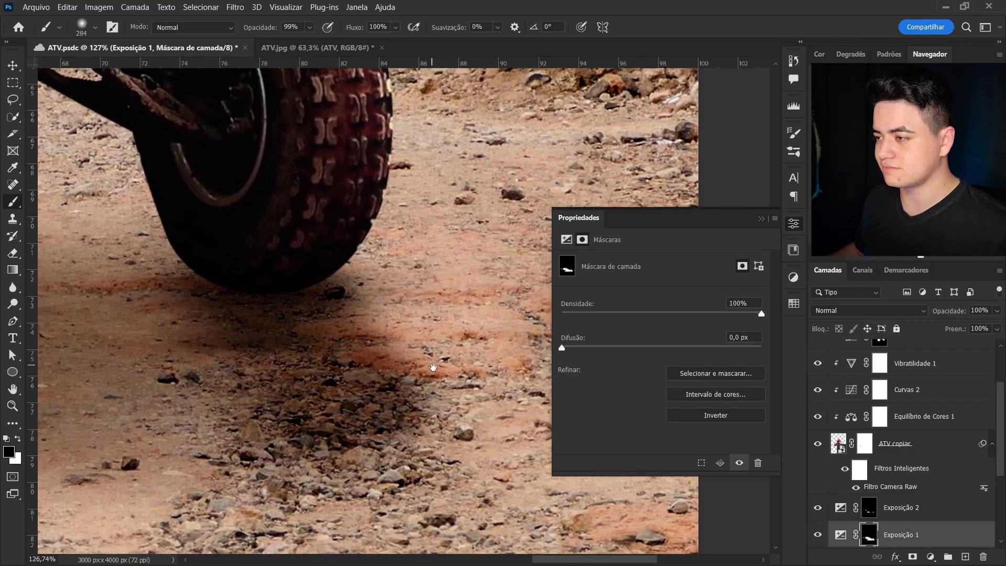
key(z)
mouse_move(457, 320)
mouse_down()
mouse_move(475, 384)
mouse_move(426, 348)
mouse_up()
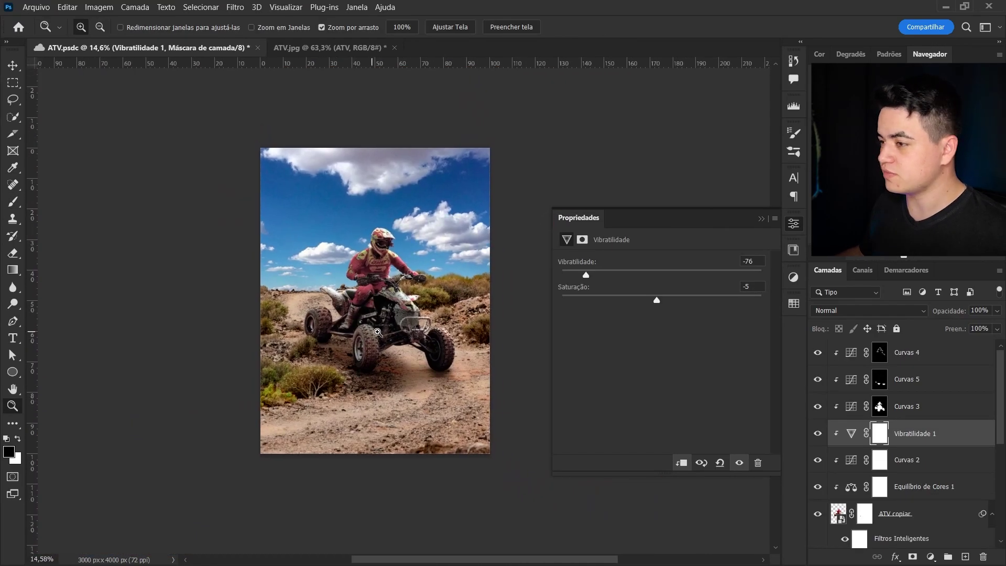
drag(375, 313, 457, 350)
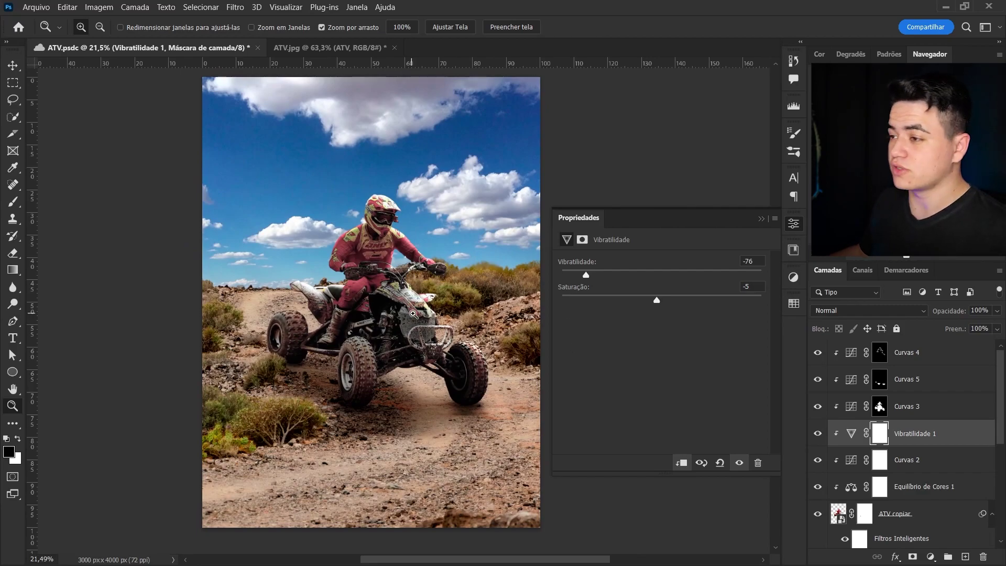
- Set the Vibratilidade 1 vibrance slider to -52
drag(413, 243, 421, 315)
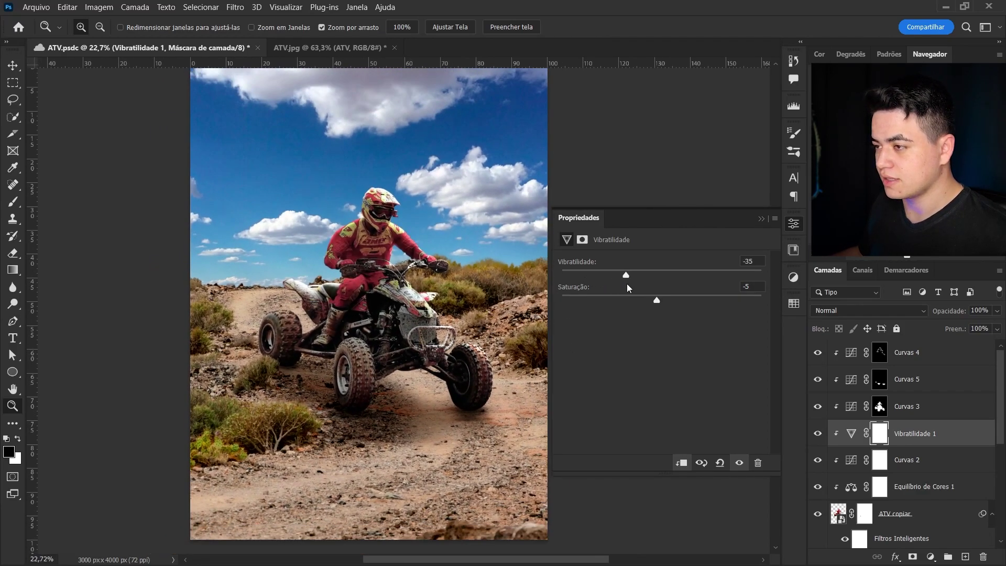
drag(626, 275, 610, 278)
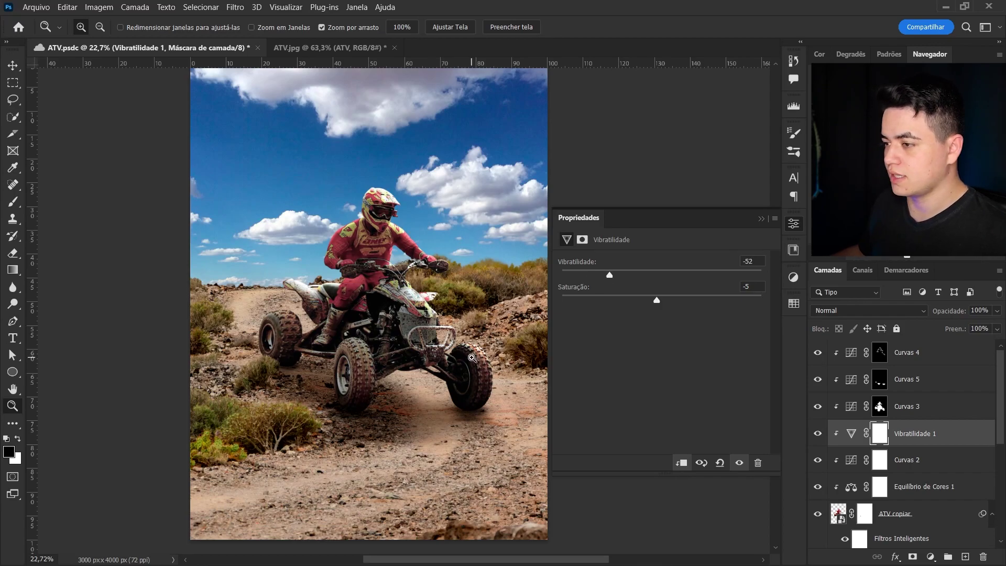
- Add a tan #dfc283 Solid Color fill layer above Curvas 4 with its mask inverted to hide it
click(967, 353)
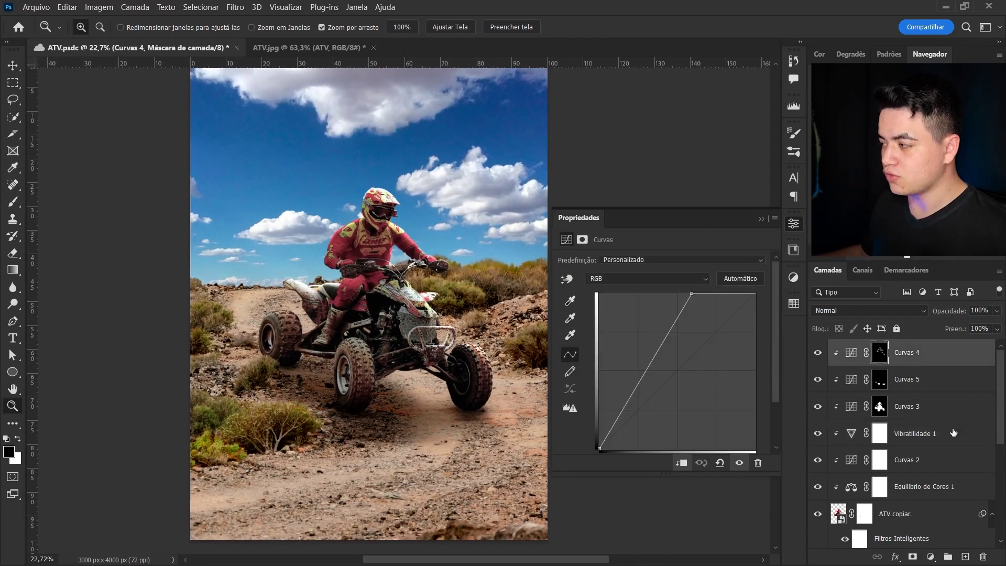
click(931, 558)
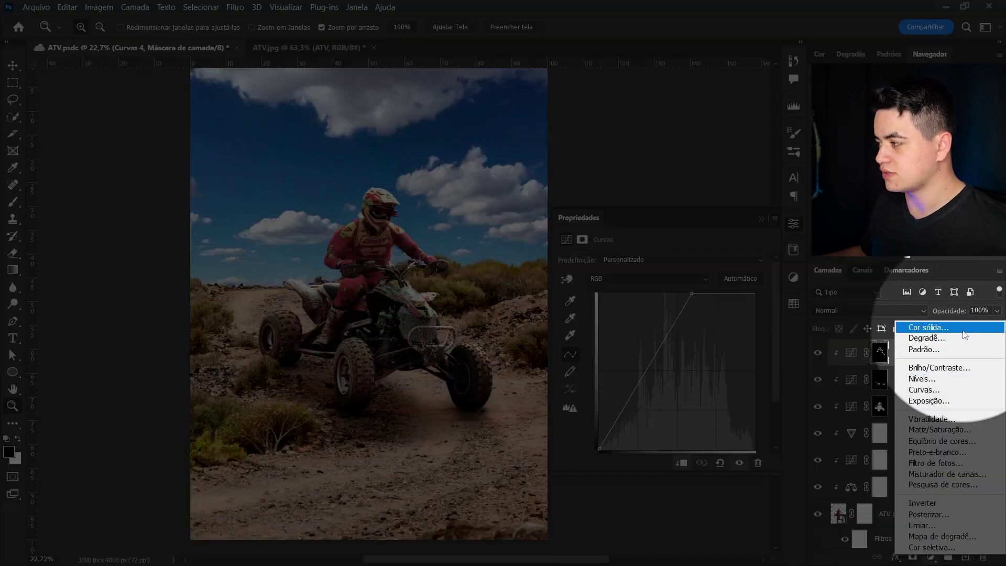
click(965, 329)
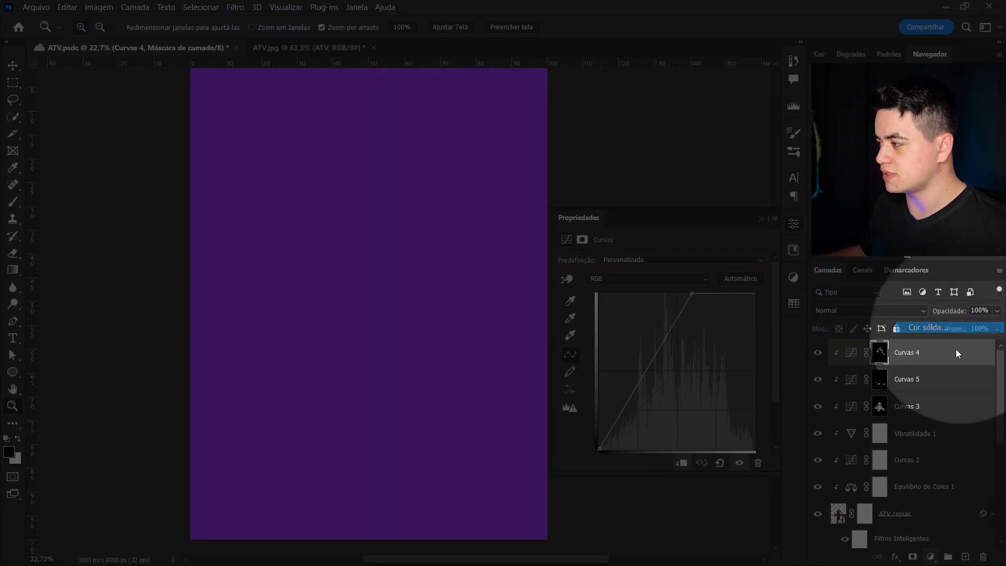
click(773, 461)
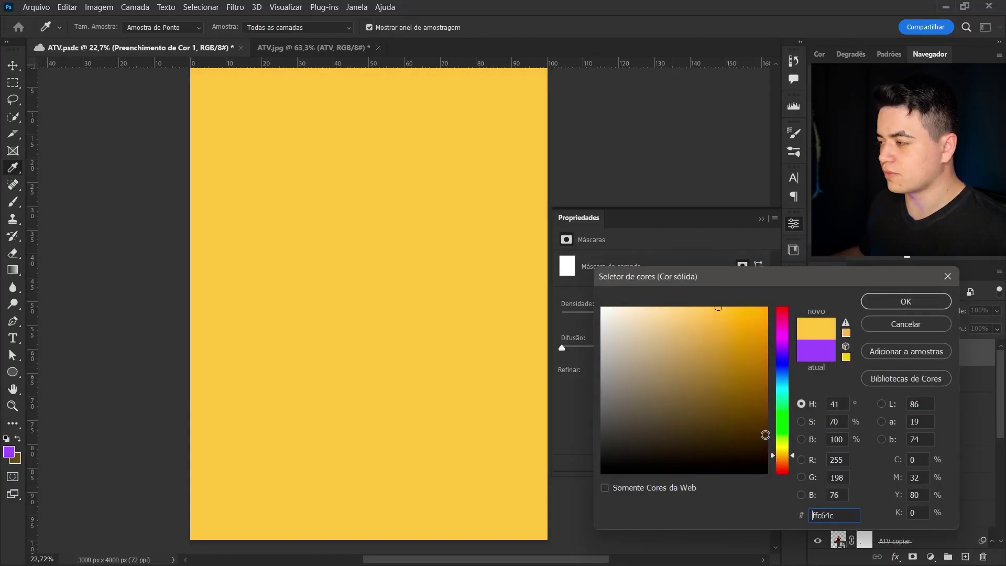
mouse_move(693, 315)
mouse_down()
mouse_move(691, 290)
mouse_move(672, 274)
mouse_up()
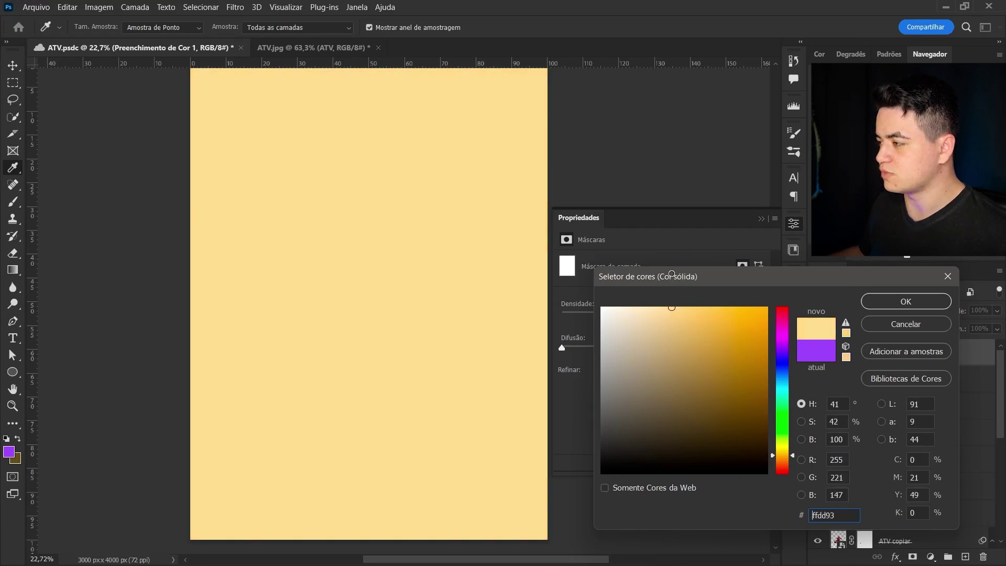
click(669, 333)
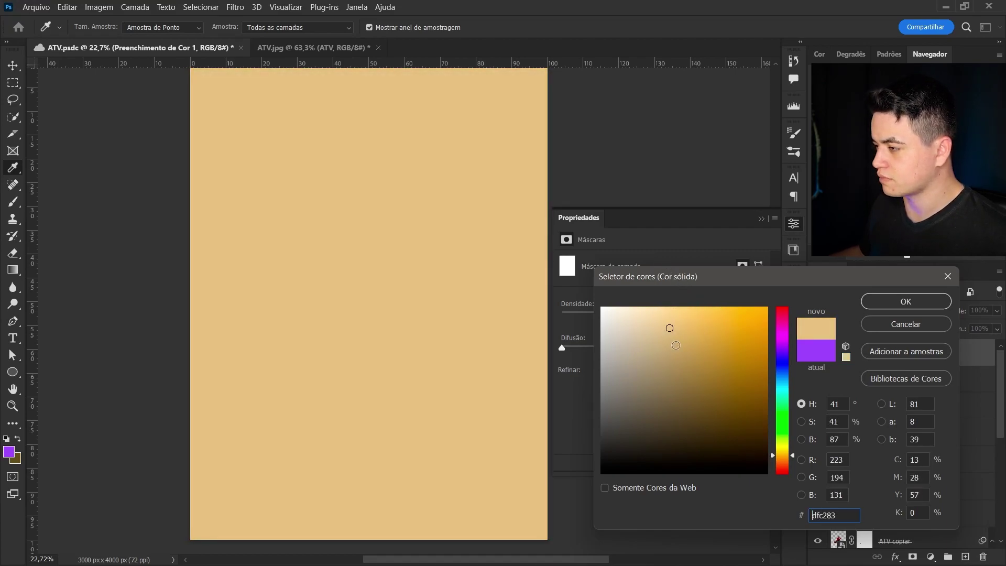
click(879, 306)
key(ctrl+i)
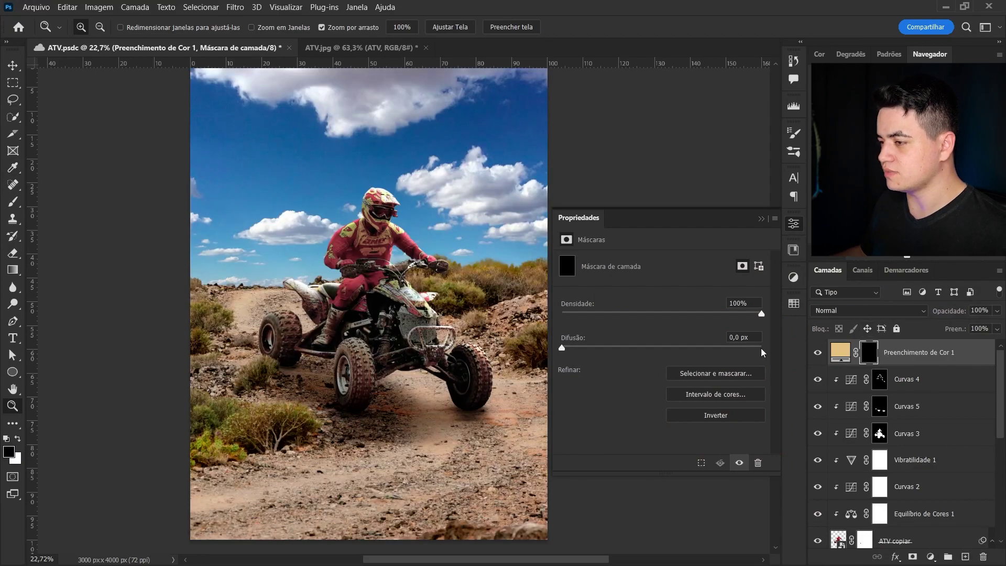
- Choose a textured brush preset and enlarge it to 2364 px
key(b)
right_click(420, 357)
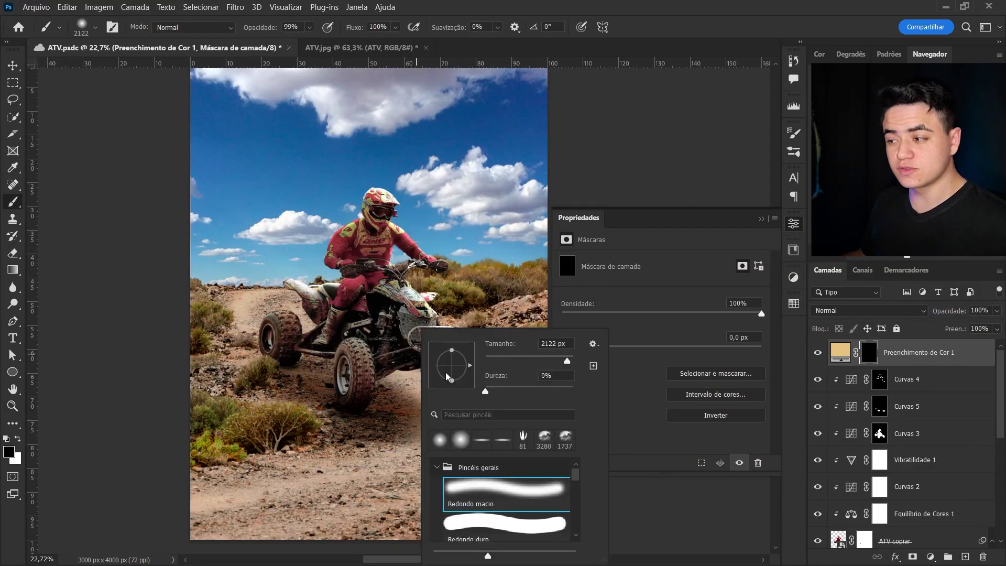
click(544, 442)
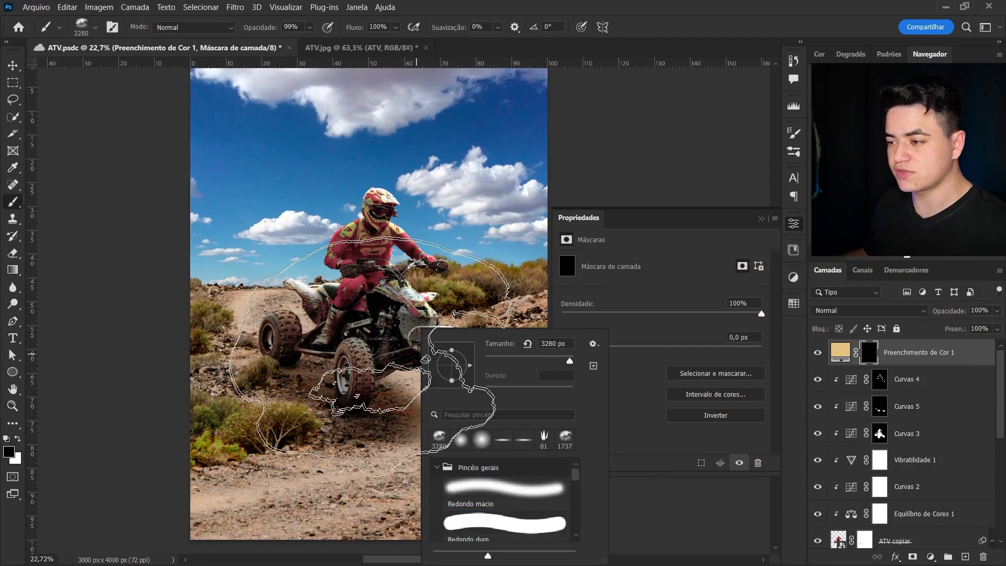
drag(361, 400, 325, 377)
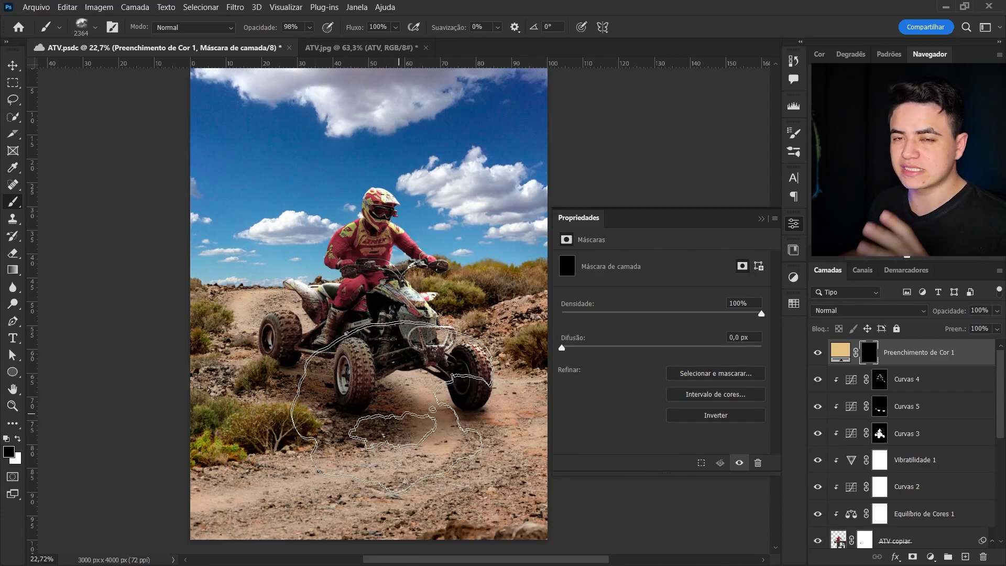
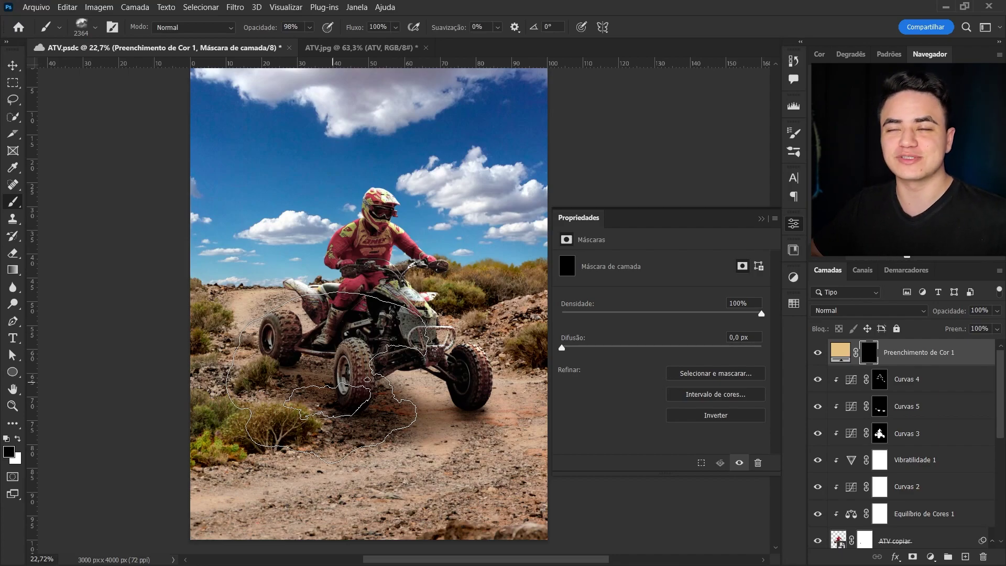
- Paint white dust on the fill layer mask around the ATV wheels at 28% flow
key(x)
click(367, 388)
click(395, 27)
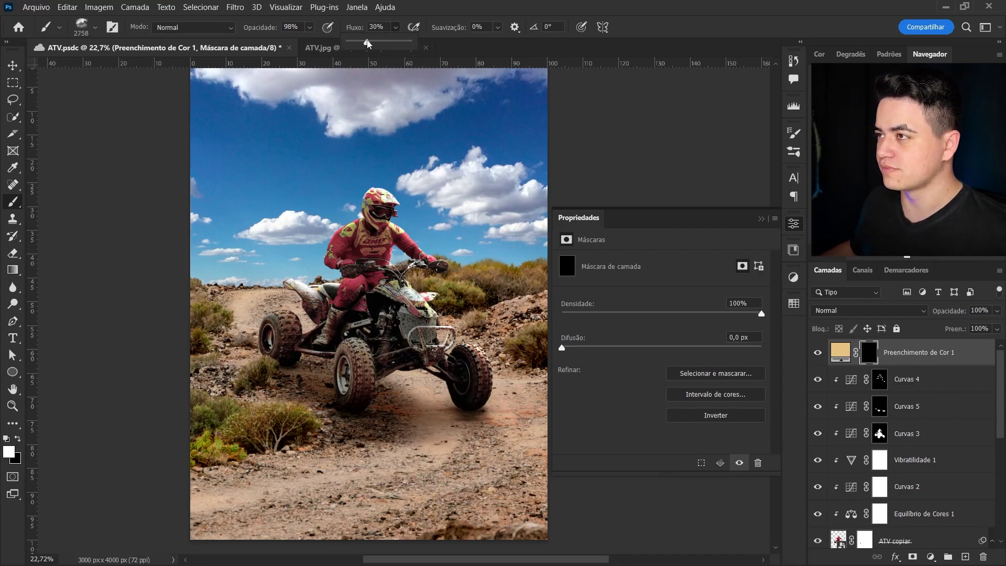
drag(368, 43, 365, 43)
scroll(367, 314, down, 1)
drag(224, 439, 247, 430)
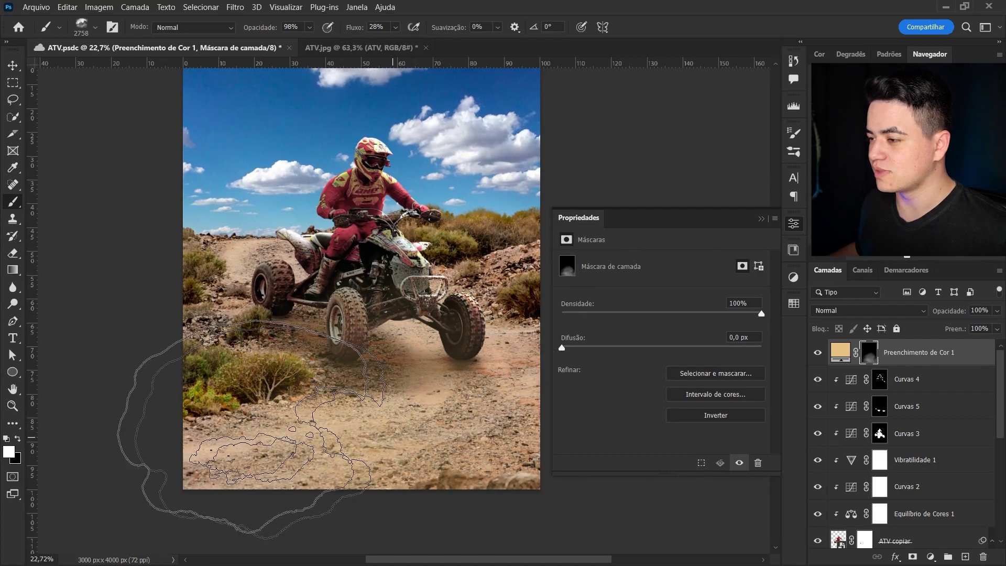
scroll(383, 335, up, 1)
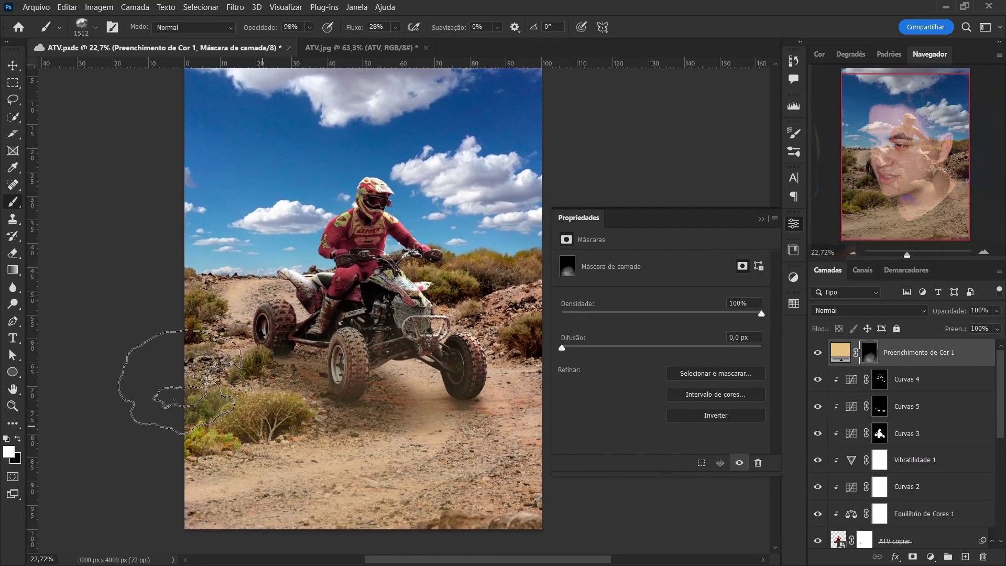
- Change the colour fill layer to a lighter beige
key(z)
scroll(385, 372, down, 1)
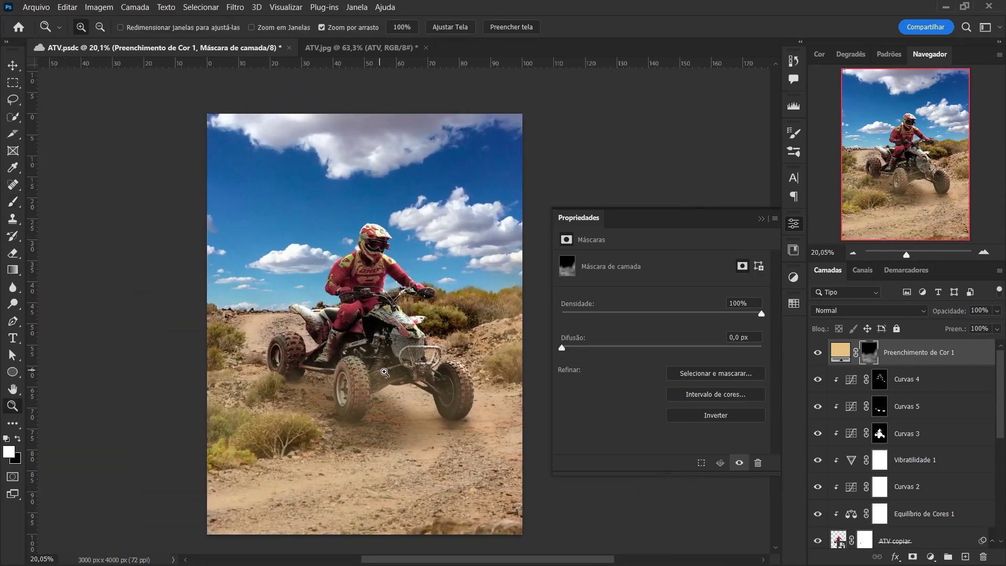
double_click(840, 352)
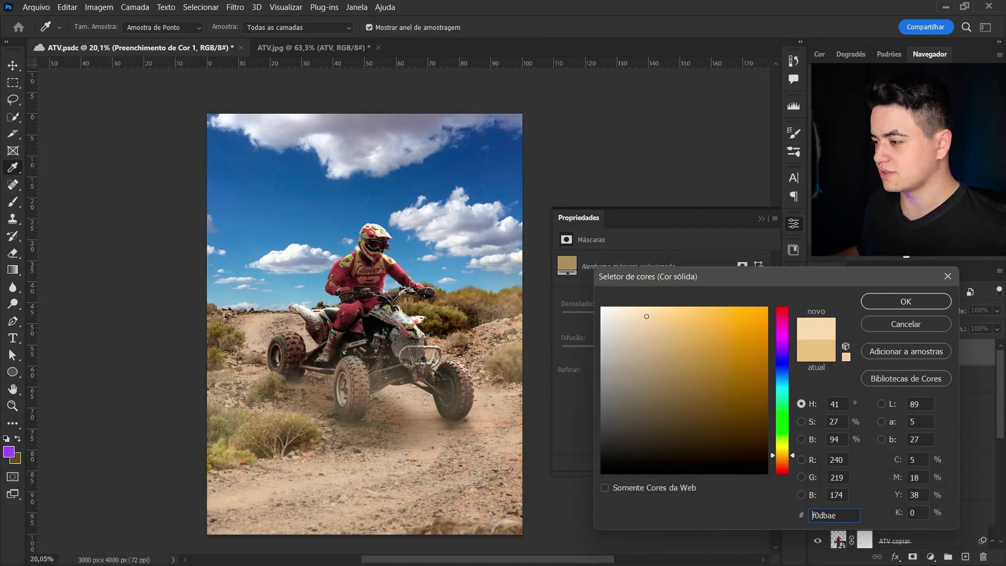
click(901, 302)
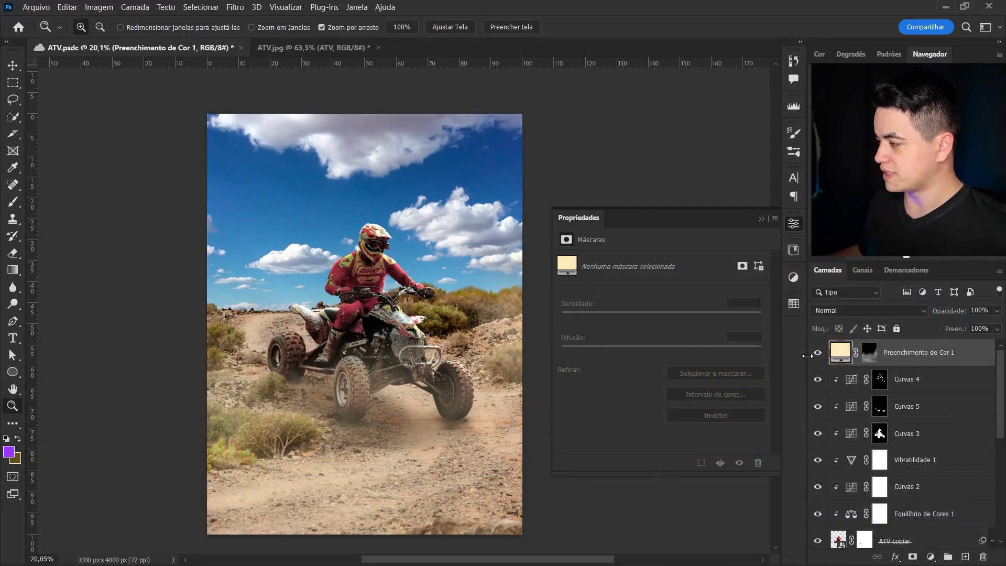
- Duplicate the colour fill layer and give the copy a black, hidden mask
key(ctrl+j)
key(d)
key(ctrl+i)
key(b)
right_click(357, 443)
key(Escape)
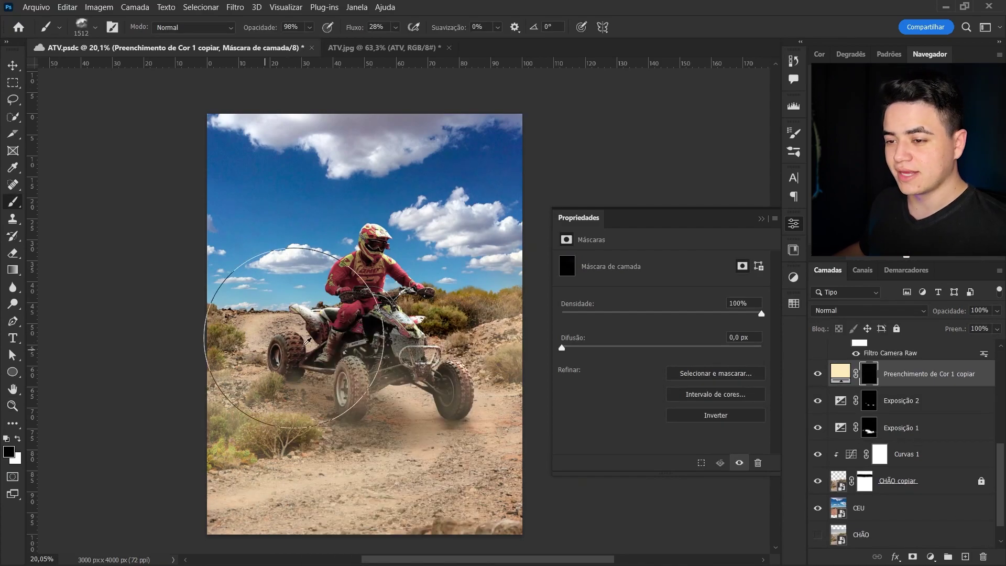
- Paint soft white dust haze over the left sky and trail with a large brush
key(x)
drag(259, 292, 293, 291)
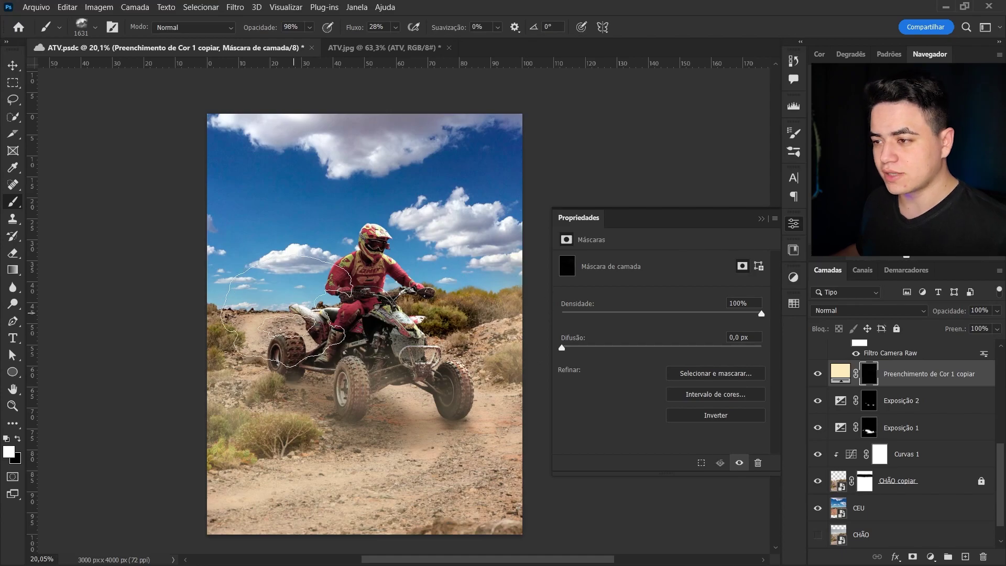
drag(283, 310, 263, 270)
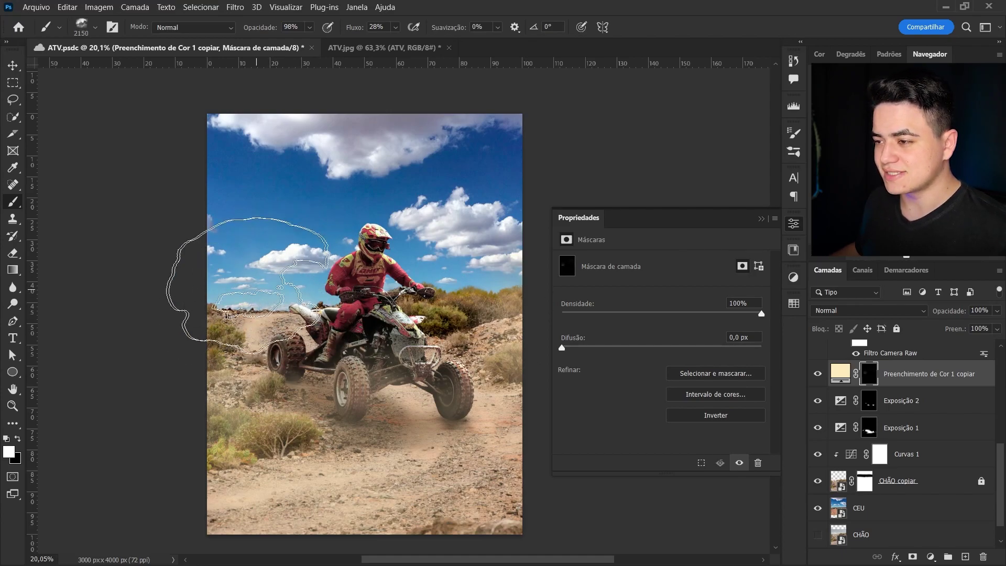
click(278, 291)
key(bracketleft)
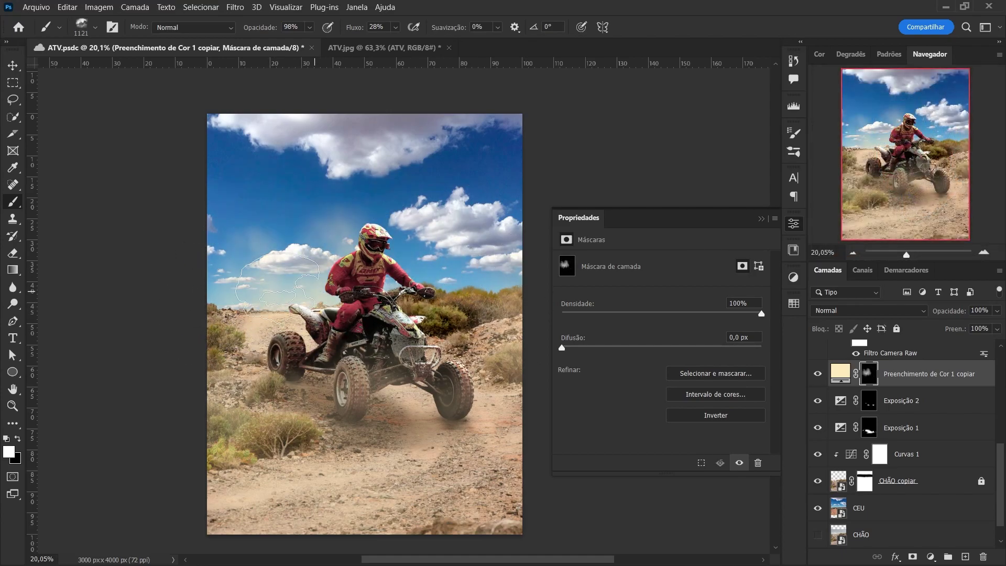
click(218, 289)
click(278, 297)
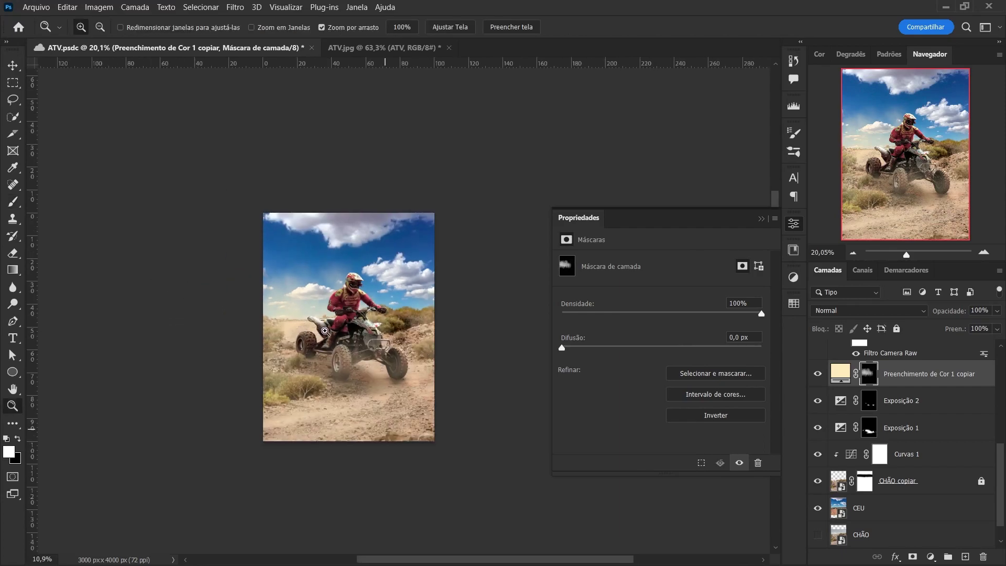
- Switch to a round brush tip with black as the painting colour
scroll(294, 315, up, 2)
right_click(291, 323)
double_click(321, 423)
key(x)
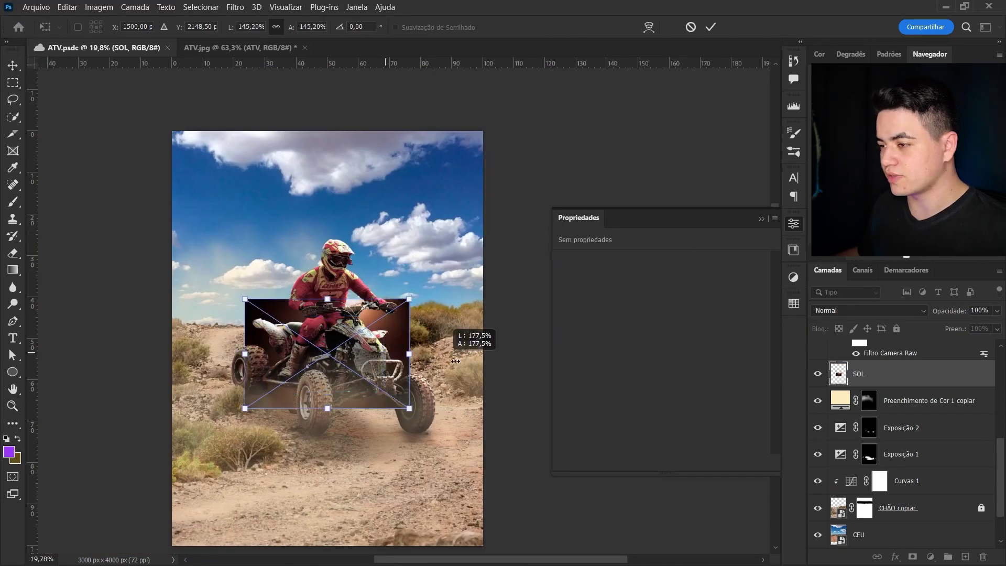
- Enlarge the SOL flare to cover the canvas and shift it up and right
drag(456, 361, 666, 367)
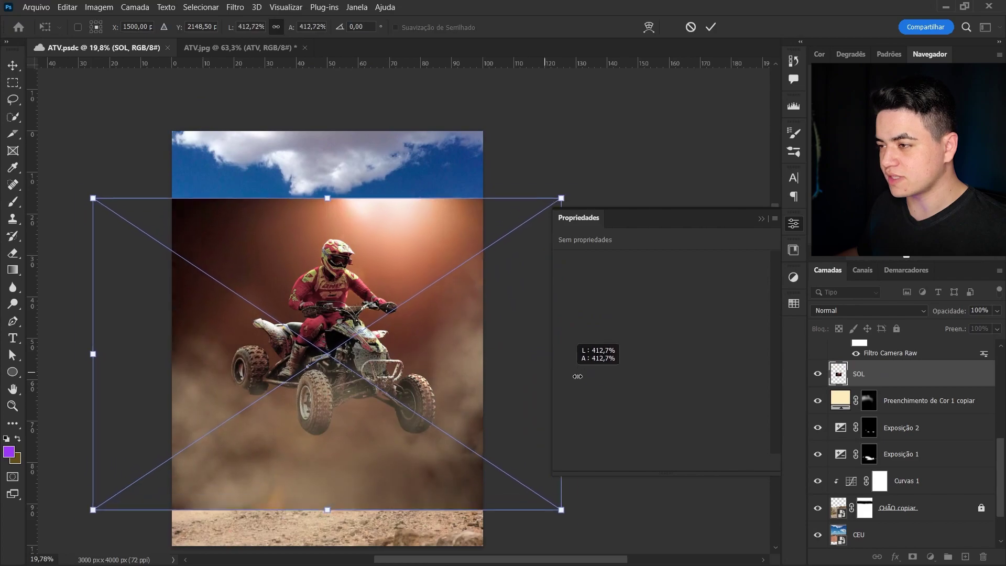
mouse_move(374, 416)
mouse_down()
mouse_move(473, 297)
mouse_move(424, 341)
mouse_up()
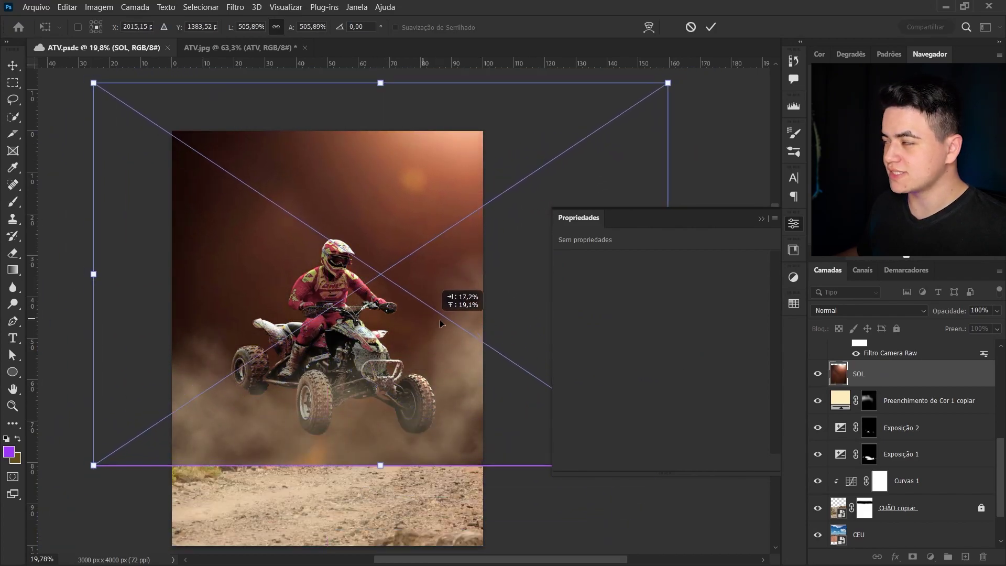
click(710, 26)
key(z)
- Move the SOL layer to the top of the layer stack and reposition it over the canvas
mouse_move(894, 375)
mouse_down()
mouse_move(918, 320)
mouse_move(914, 343)
mouse_up()
mouse_move(378, 417)
mouse_down()
mouse_move(366, 400)
mouse_move(398, 392)
mouse_move(424, 344)
mouse_up()
key(ctrl+t)
click(711, 27)
- Set the SOL layer's blend mode to Divisão
key(z)
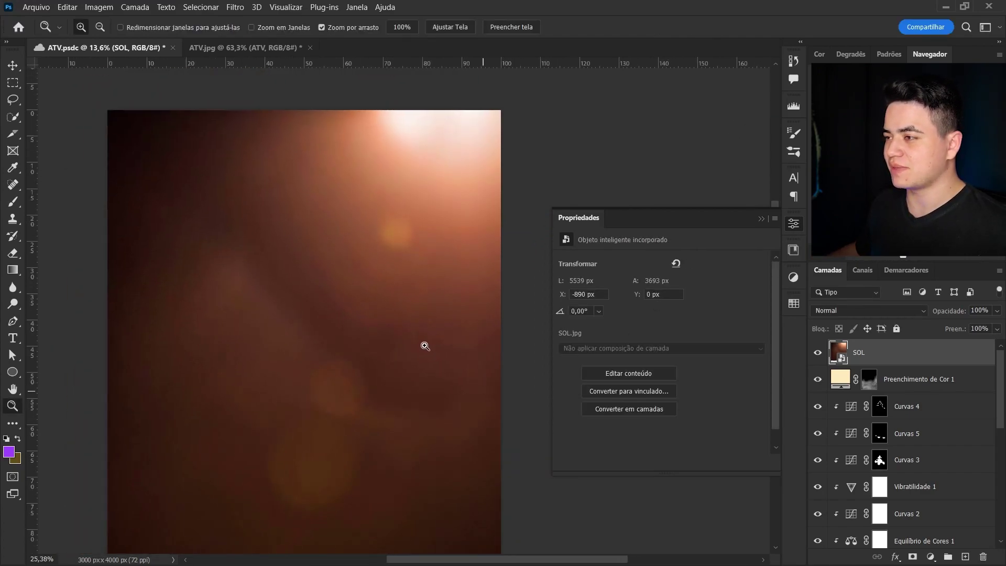
scroll(372, 424, down, 1)
drag(391, 377, 382, 386)
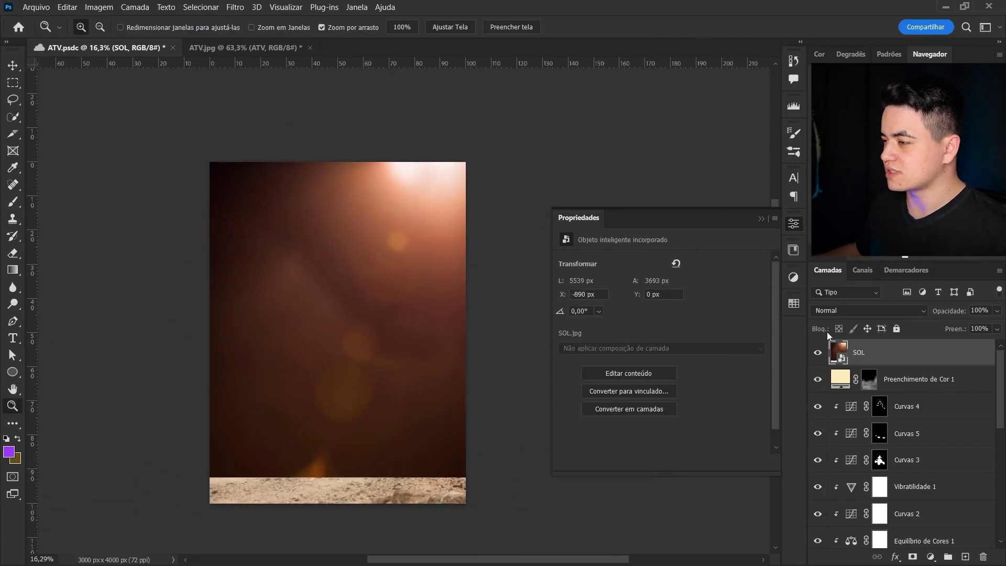
click(888, 310)
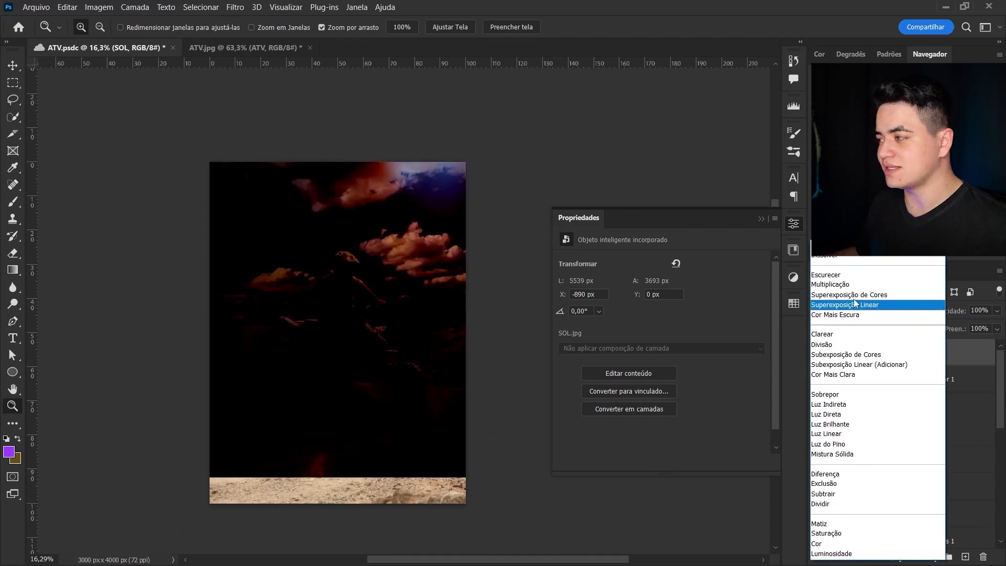
click(848, 343)
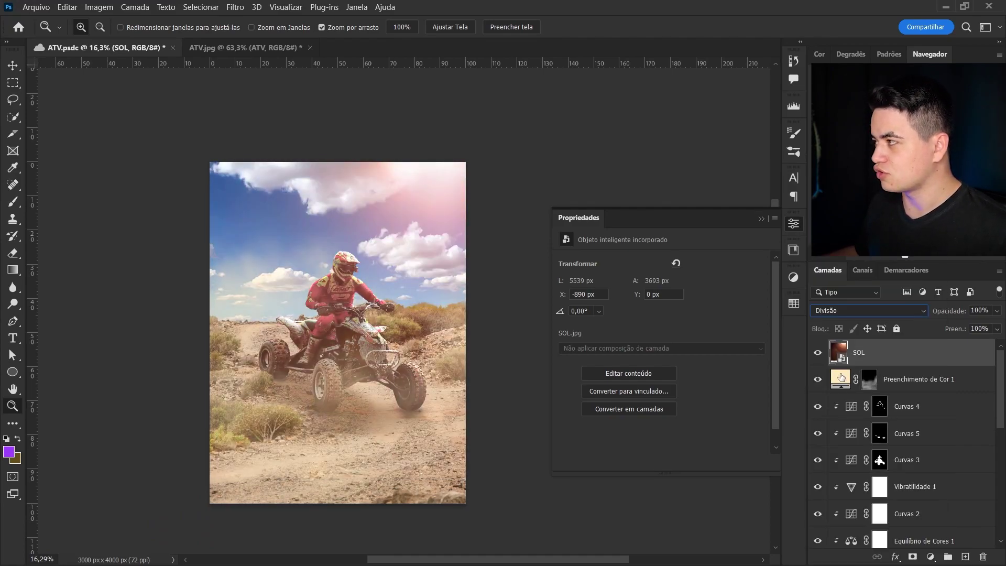
- Resize the SOL flare and rotate it 13.70° so the glow sits top right
key(ctrl+t)
mouse_move(147, 478)
mouse_down()
mouse_move(166, 446)
mouse_move(266, 389)
mouse_up()
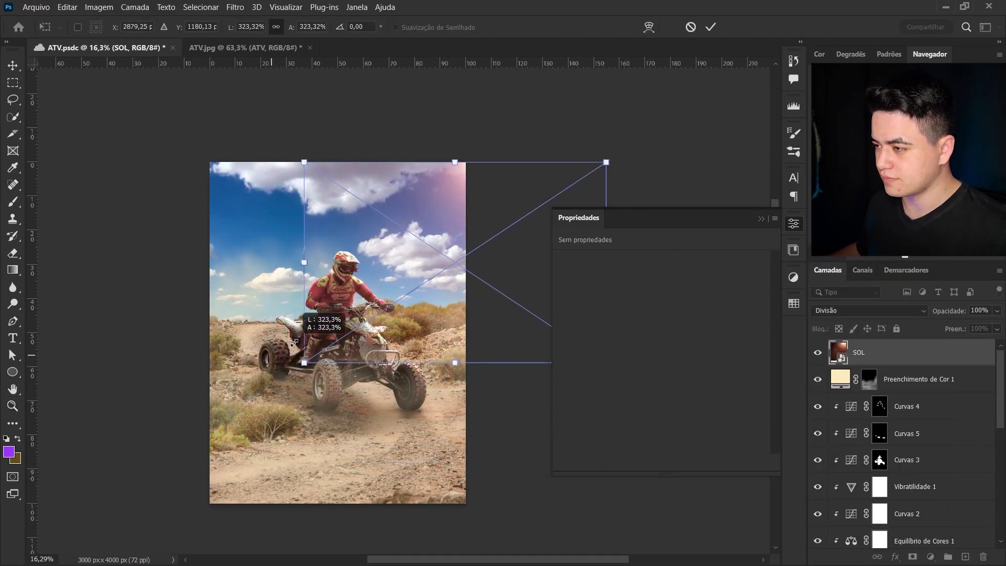
drag(419, 347, 396, 347)
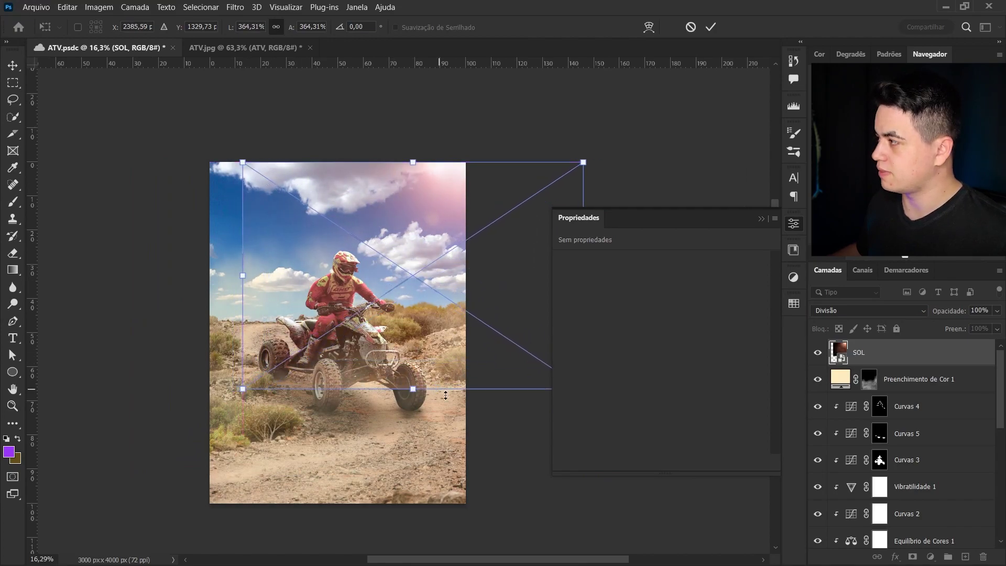
drag(446, 396, 462, 416)
drag(433, 376, 430, 364)
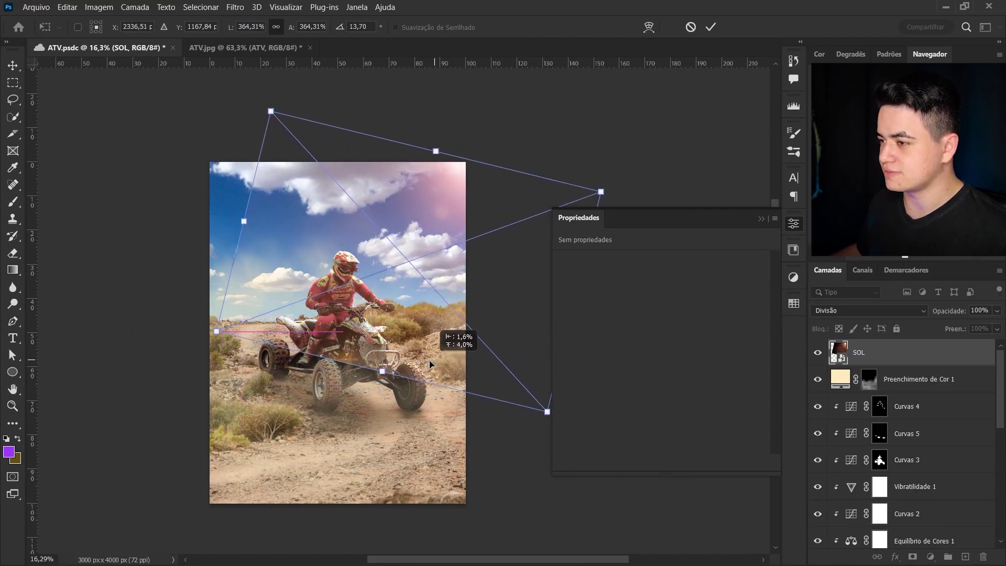
click(711, 27)
key(z)
scroll(326, 343, up, 2)
scroll(327, 343, down, 1)
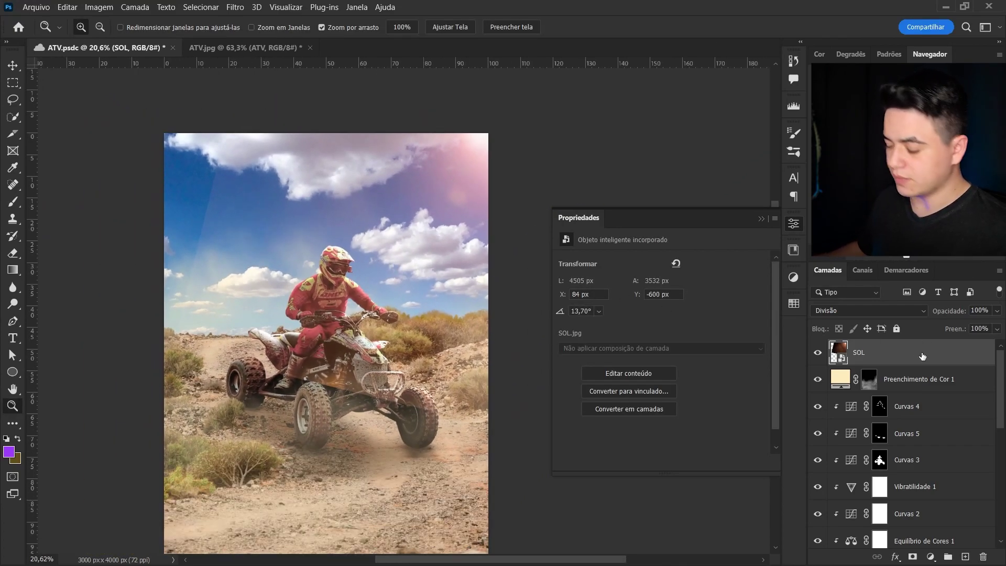
key(ctrl+l)
- Set the SOL Levels black input to 37 and midtones to 1.67
drag(428, 94, 593, 94)
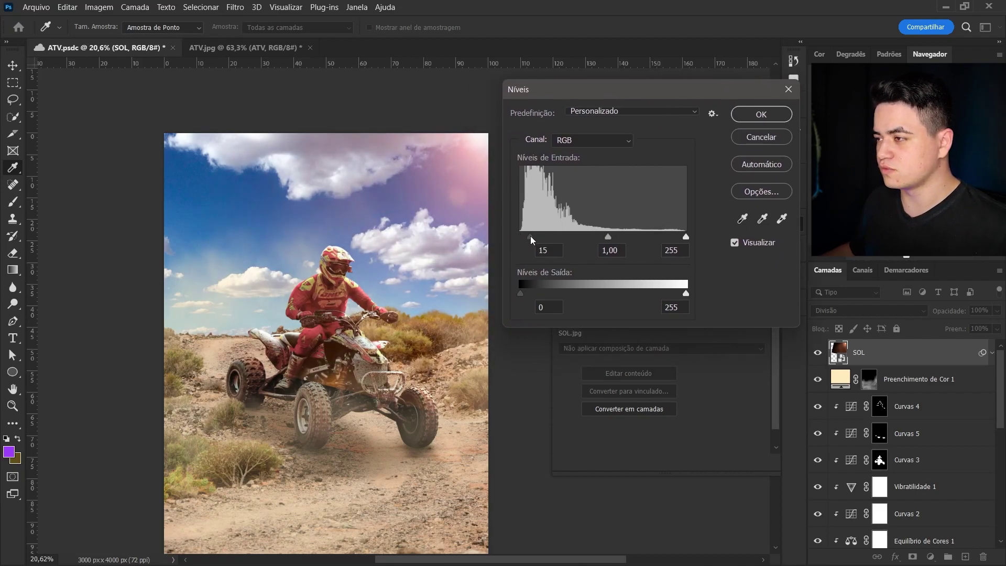
drag(523, 237, 519, 238)
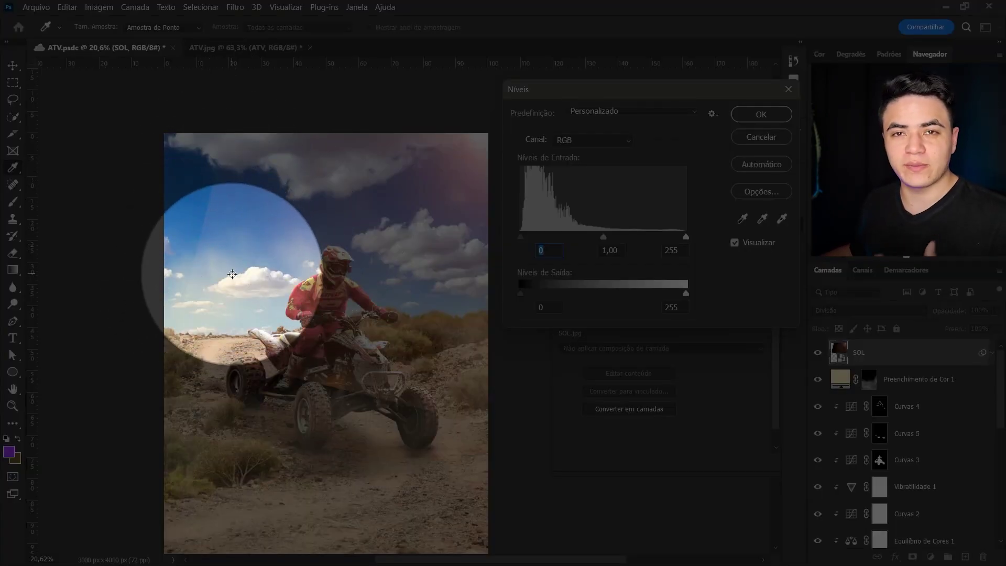
drag(520, 237, 530, 237)
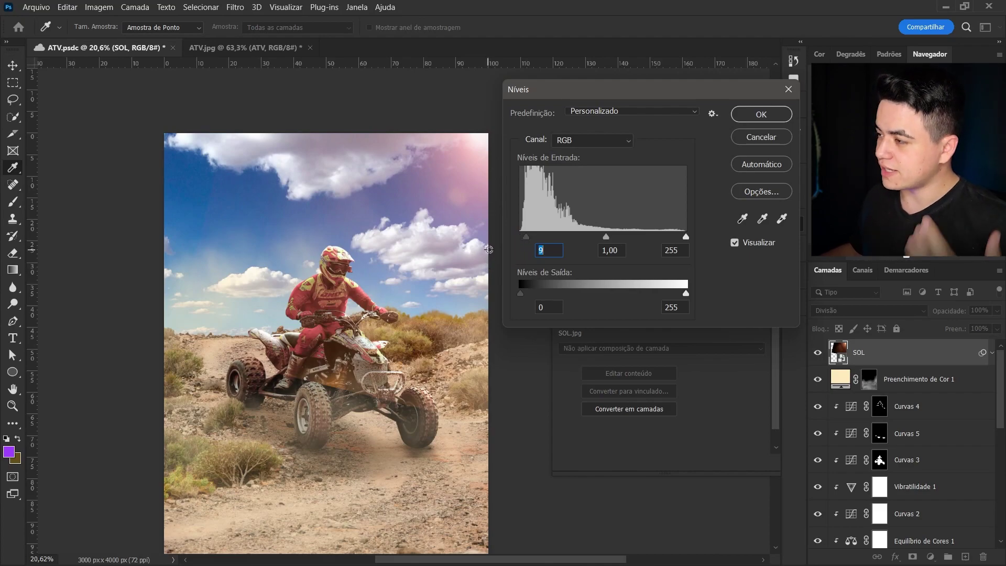
drag(606, 238, 542, 240)
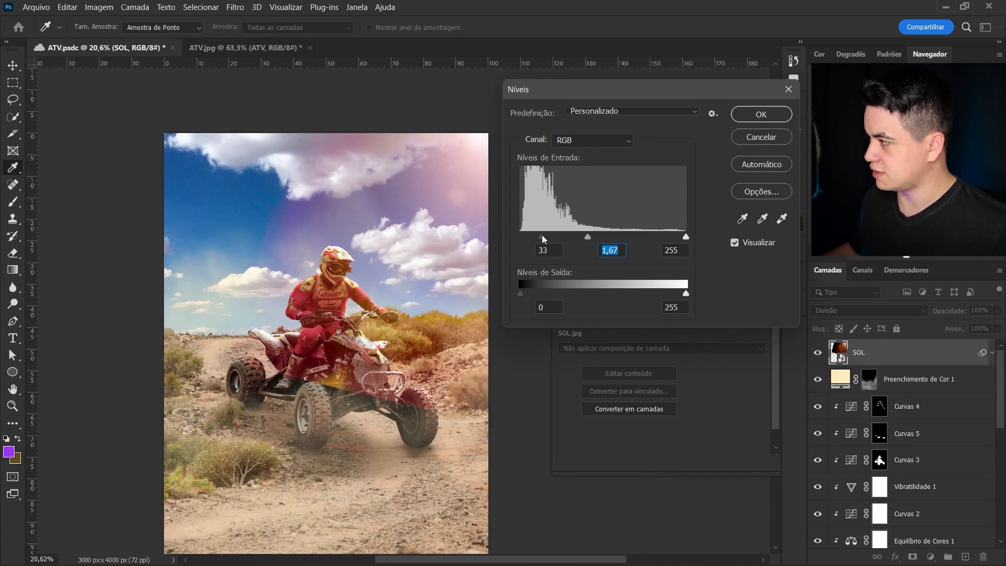
drag(546, 240, 549, 239)
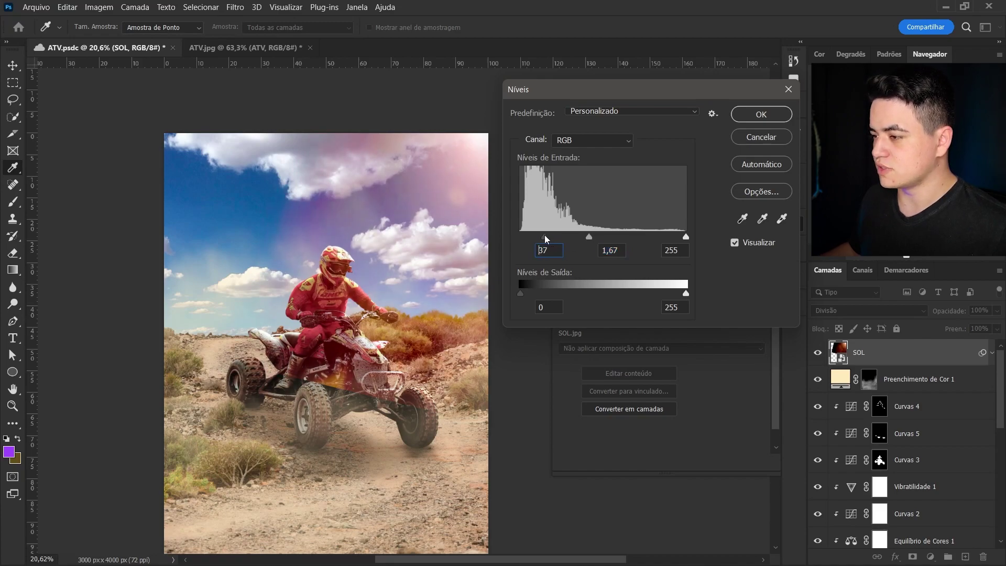
click(742, 119)
- Add a mask to SOL and paint black over the quad to hide its red tint
key(z)
drag(449, 233, 610, 258)
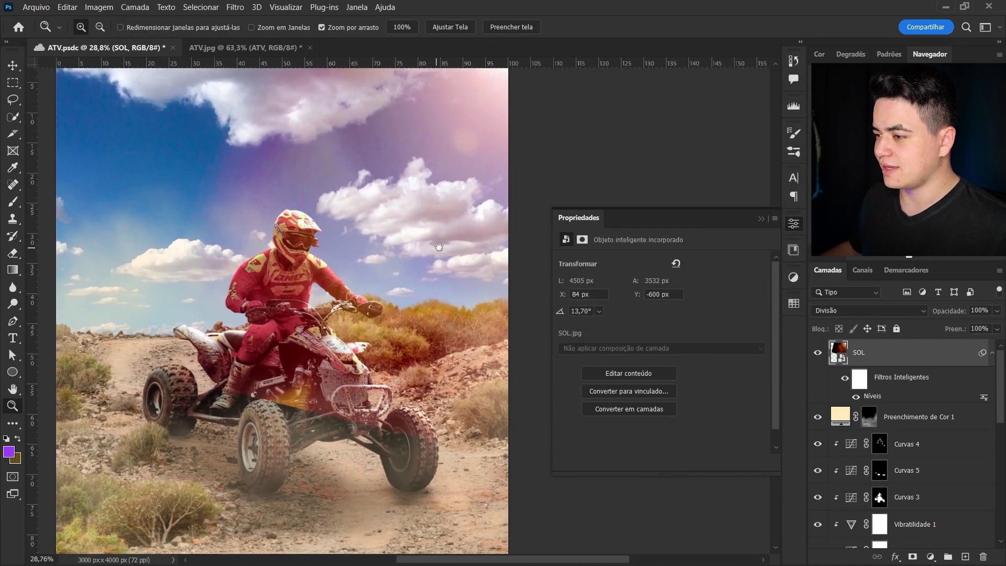
click(913, 559)
key(b)
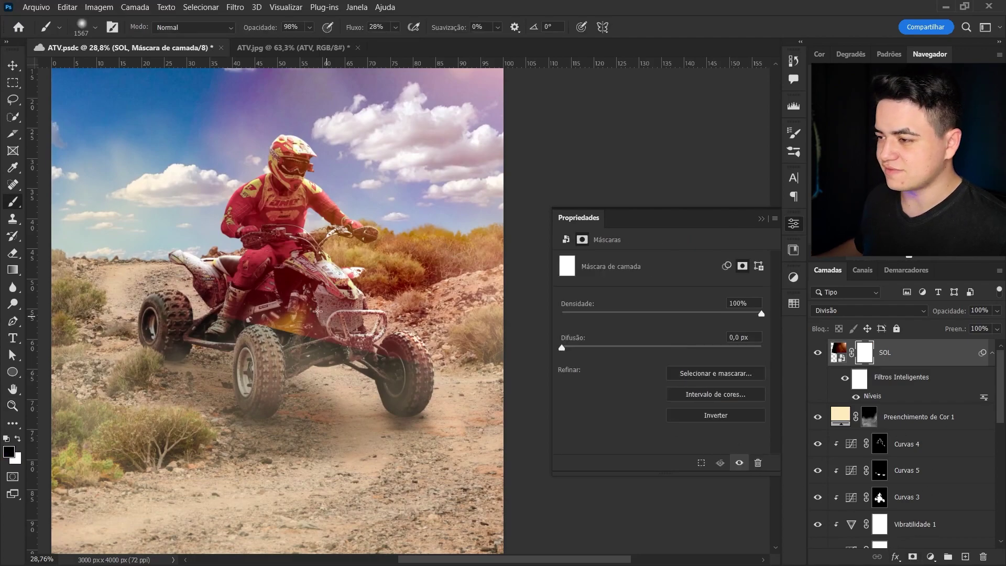
click(325, 363)
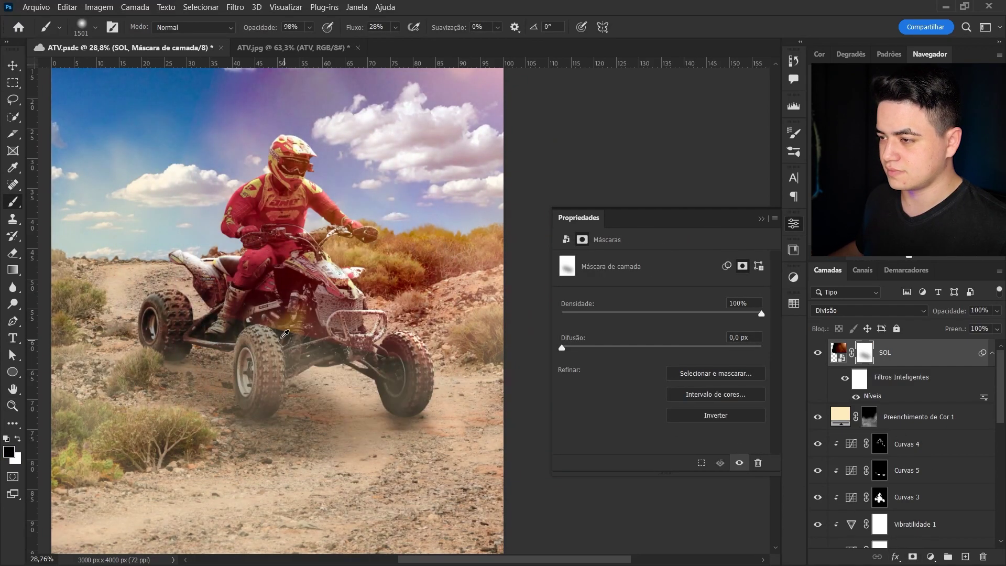
drag(325, 363, 236, 377)
key(z)
drag(314, 215, 367, 214)
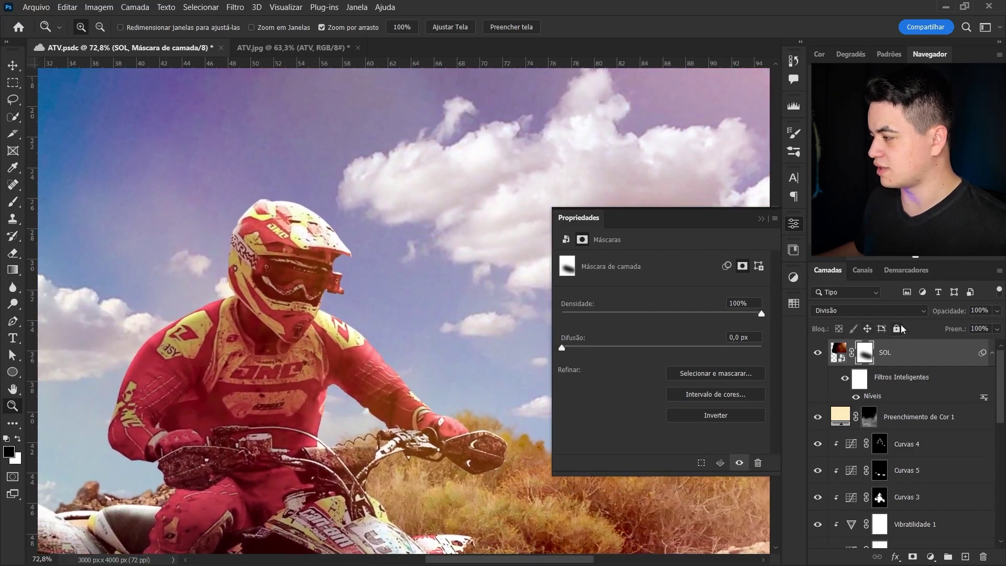
- Lock the SOL layer, select Curvas 4, and add a new solid colour fill layer
click(897, 328)
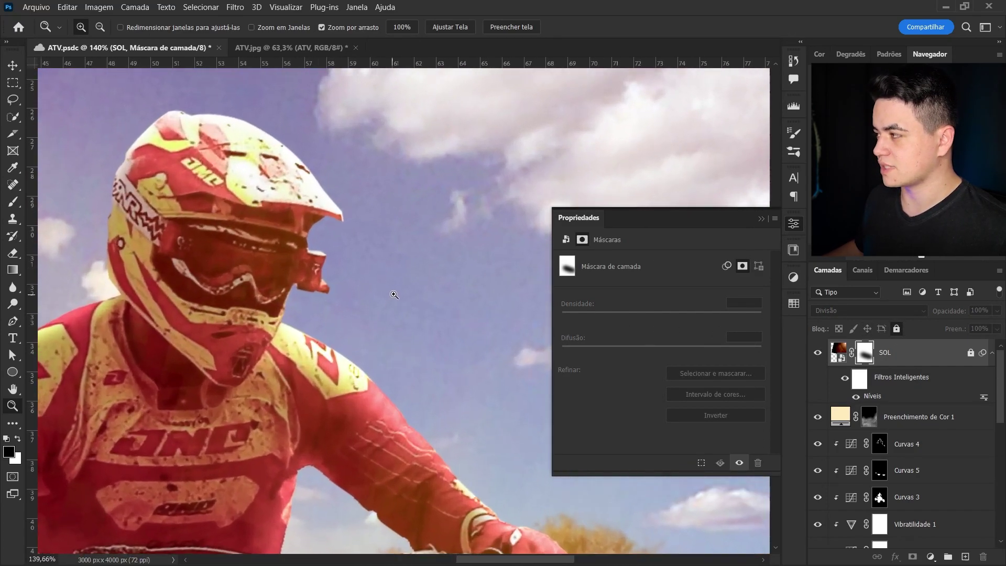
drag(377, 302, 336, 268)
key(v)
click(335, 254)
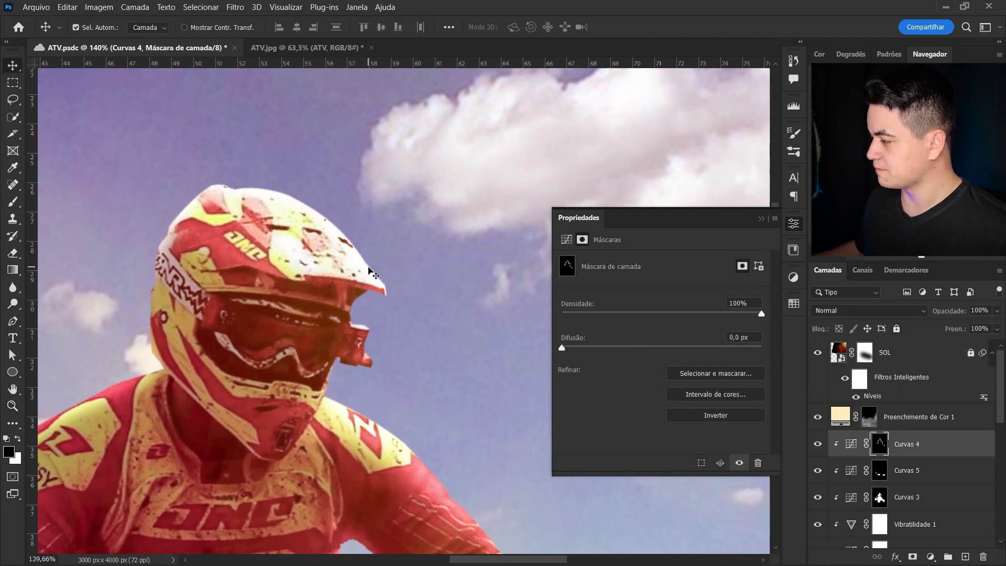
click(851, 444)
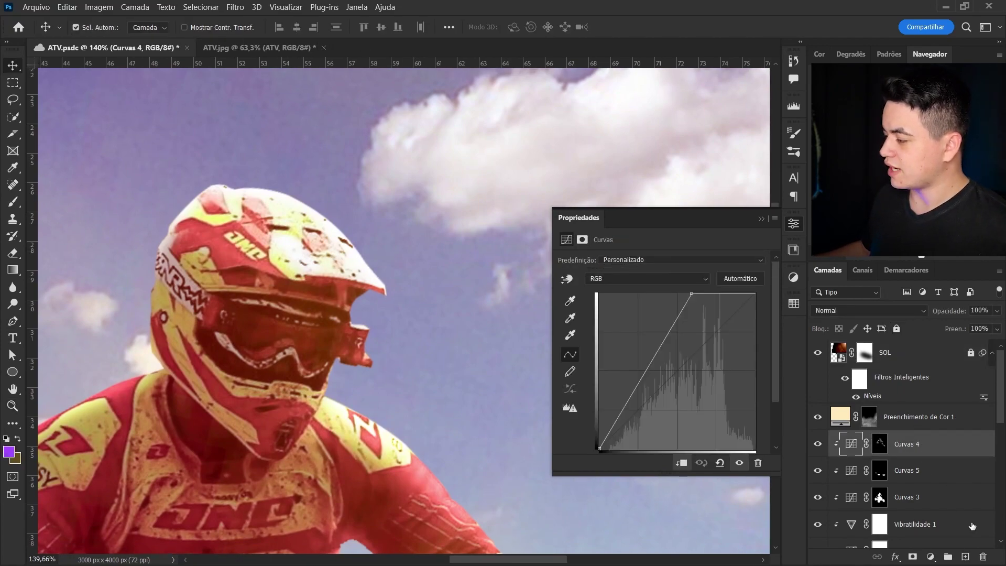
click(938, 555)
click(915, 326)
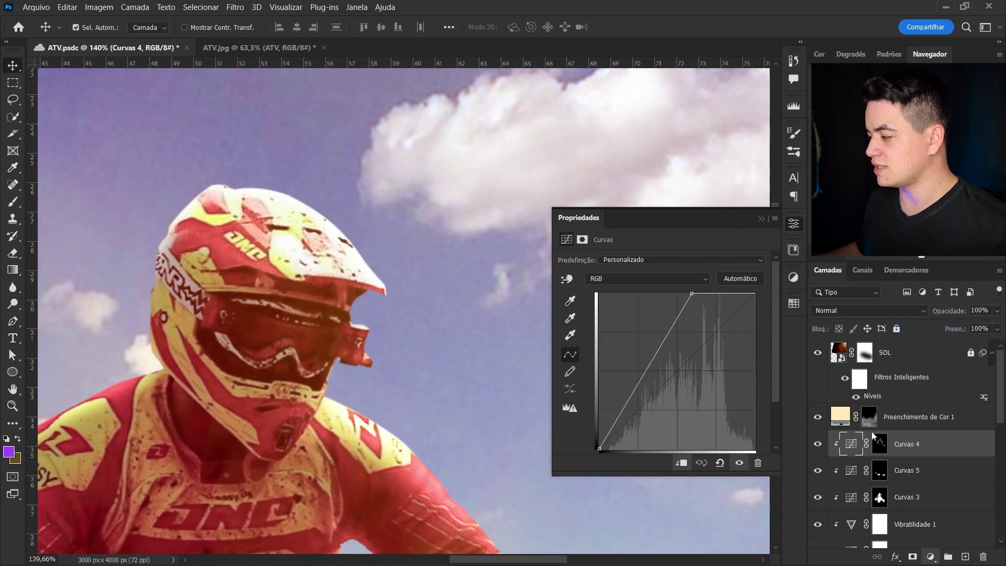
- Set the fill colour to yellow ffc527 and invert its mask to hide it
text(ffc527)
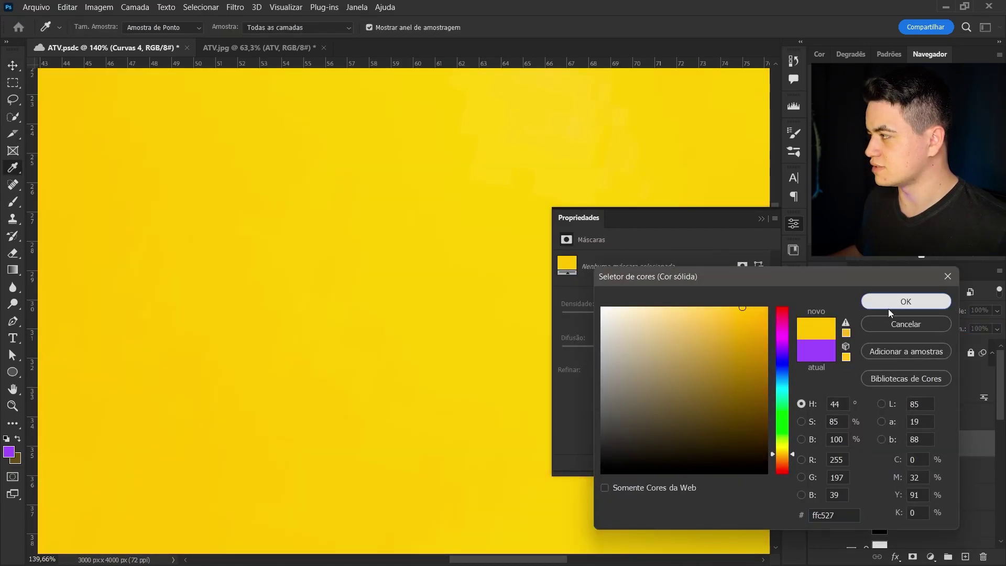
click(891, 305)
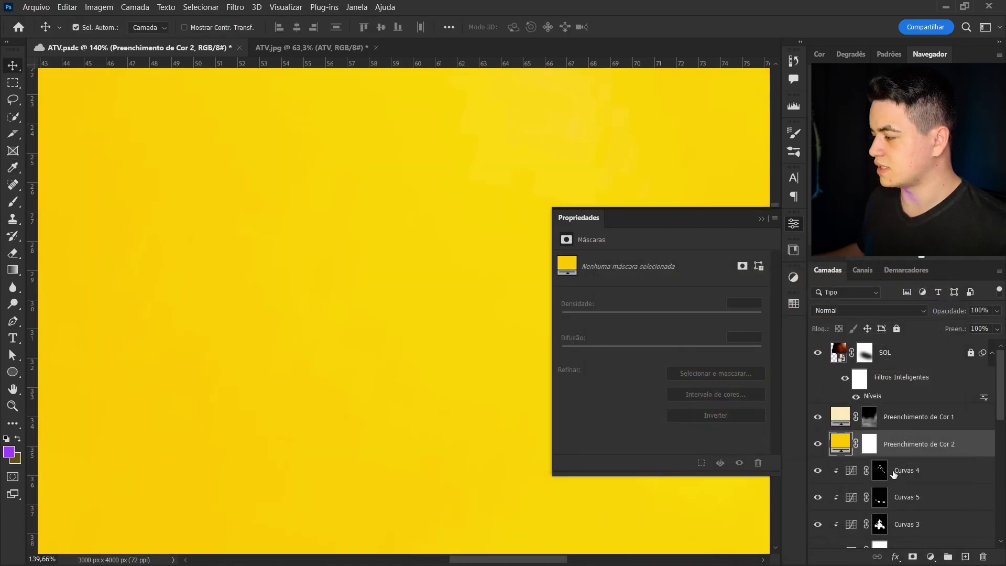
click(870, 444)
key(ctrl+i)
- Paint a soft, low-flow yellow glow along the helmet's top edge
key(b)
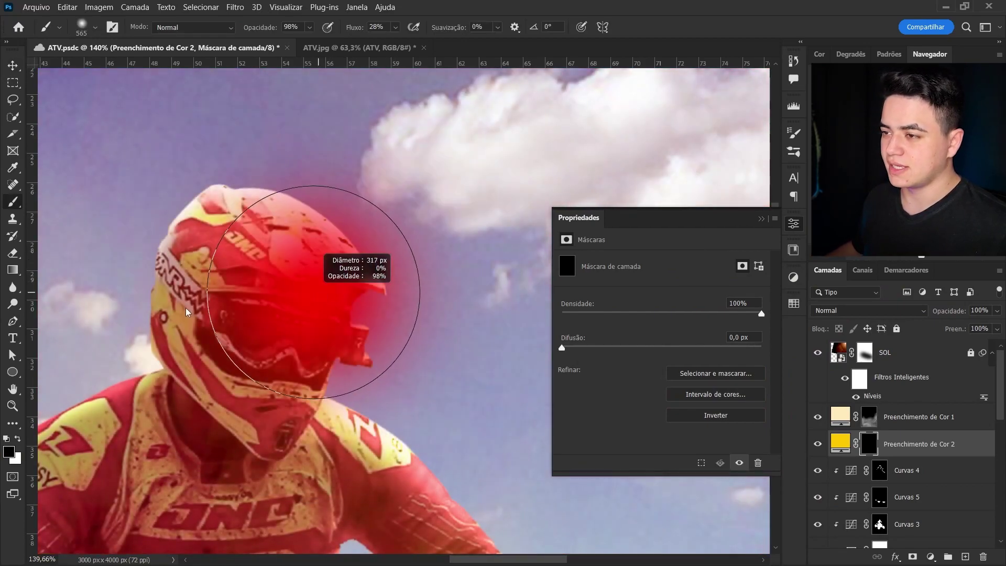
right_click(255, 294)
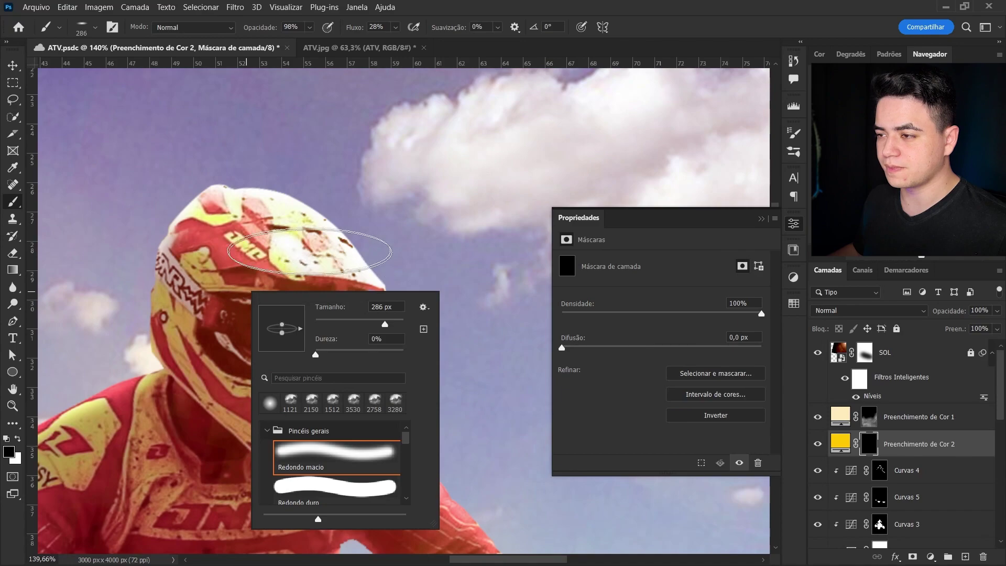
key(z)
mouse_move(320, 239)
mouse_down()
mouse_move(338, 239)
mouse_move(246, 194)
mouse_move(303, 191)
mouse_move(414, 236)
mouse_up()
key(b)
key(ctrl+z)
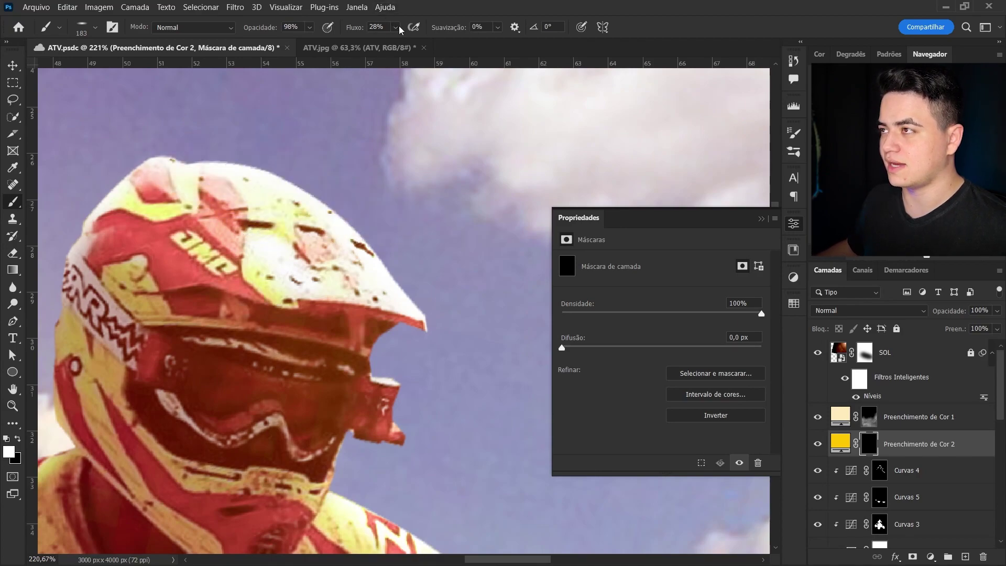
key(bracketleft)
key(bracketleft)
key(bracketleft)
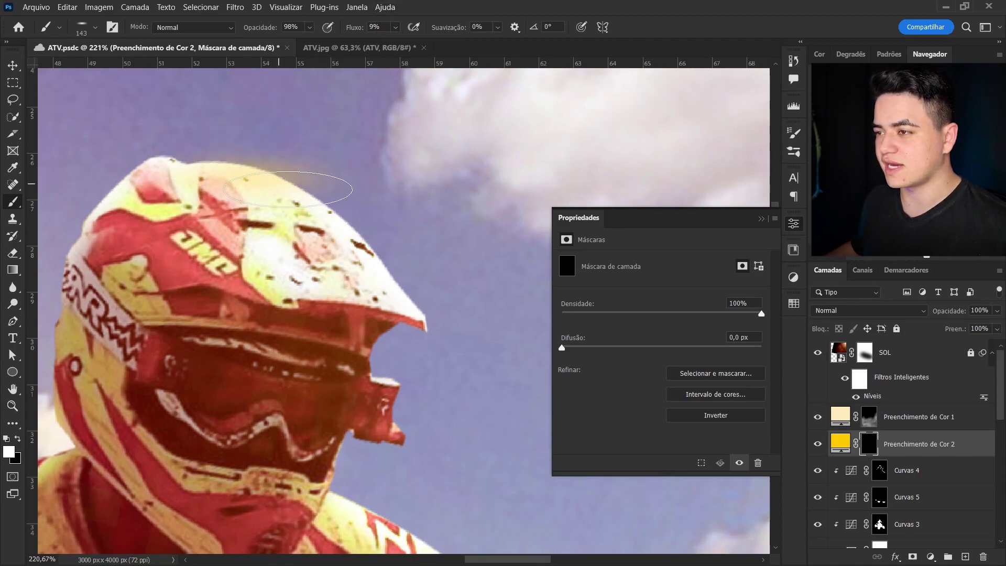
mouse_move(408, 313)
mouse_down()
mouse_move(438, 292)
mouse_move(337, 191)
mouse_move(183, 165)
mouse_up()
- Set the yellow fill layer's blend mode to Subexposição Linear (Adicionar)
key(z)
drag(339, 223, 294, 226)
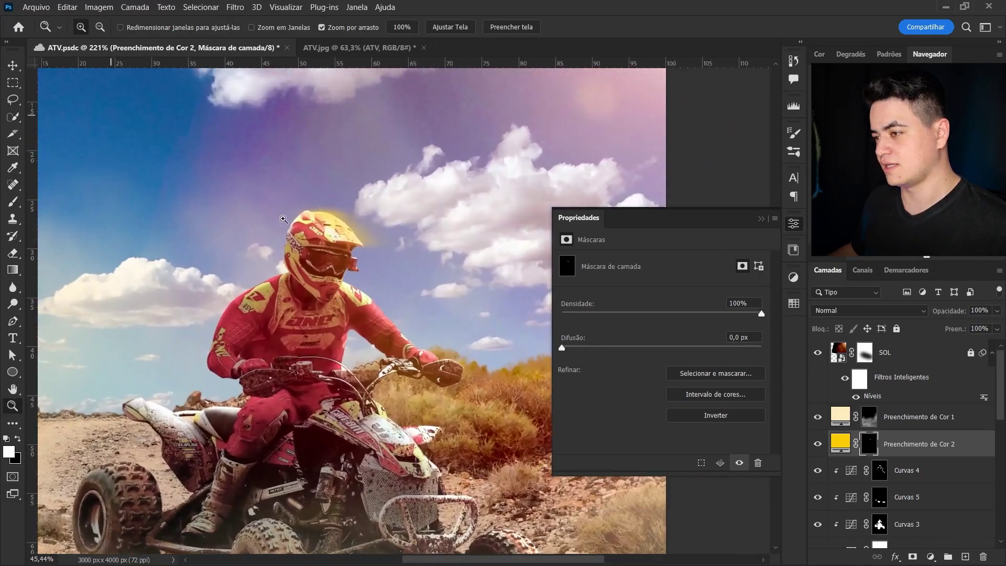
click(865, 311)
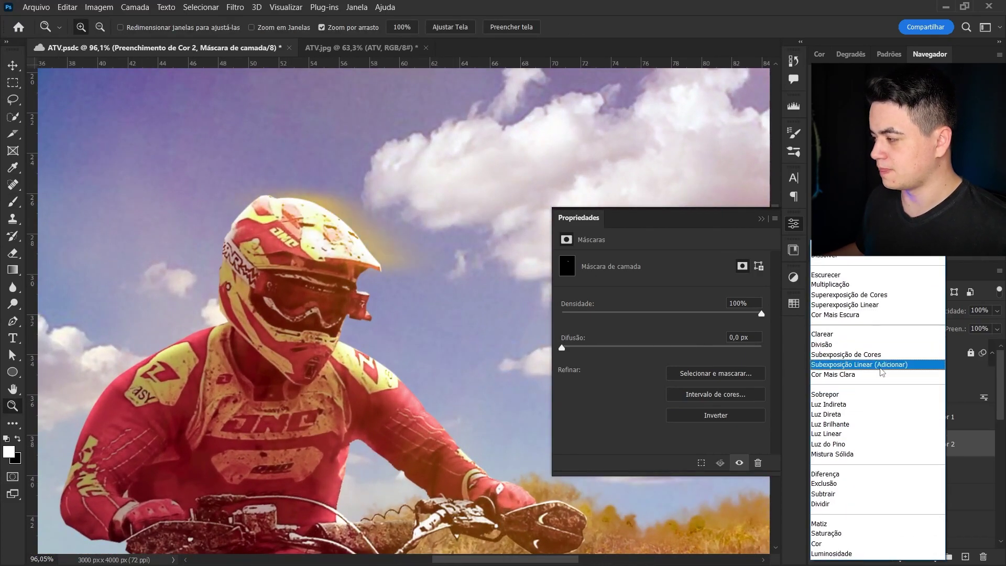
click(961, 325)
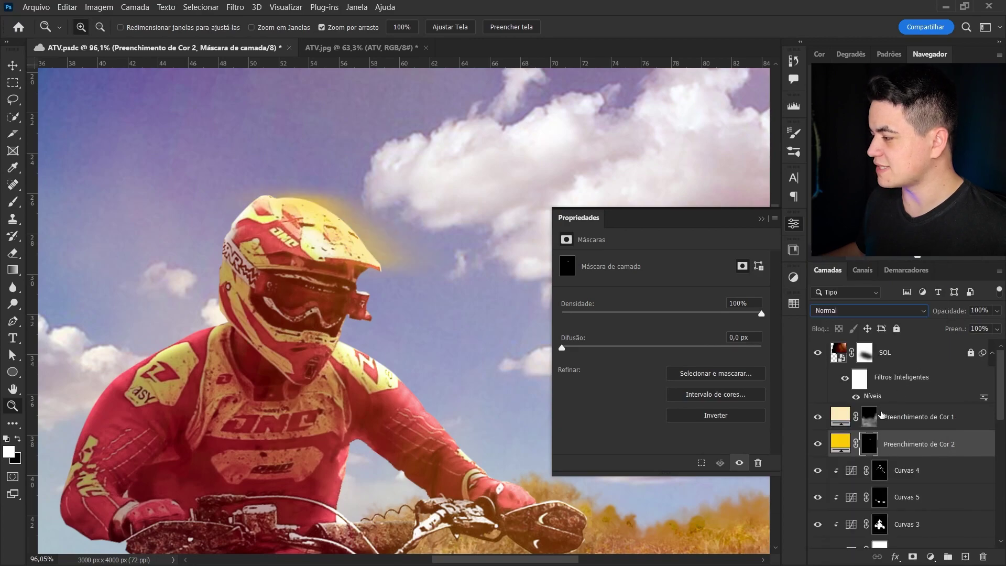
click(894, 447)
click(865, 311)
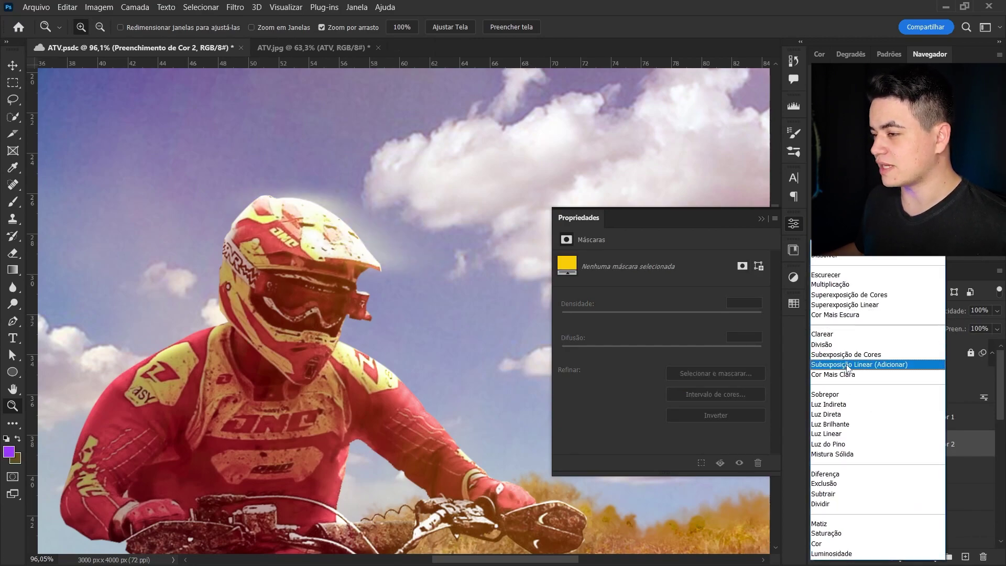
click(865, 362)
drag(435, 265, 443, 282)
drag(309, 220, 367, 220)
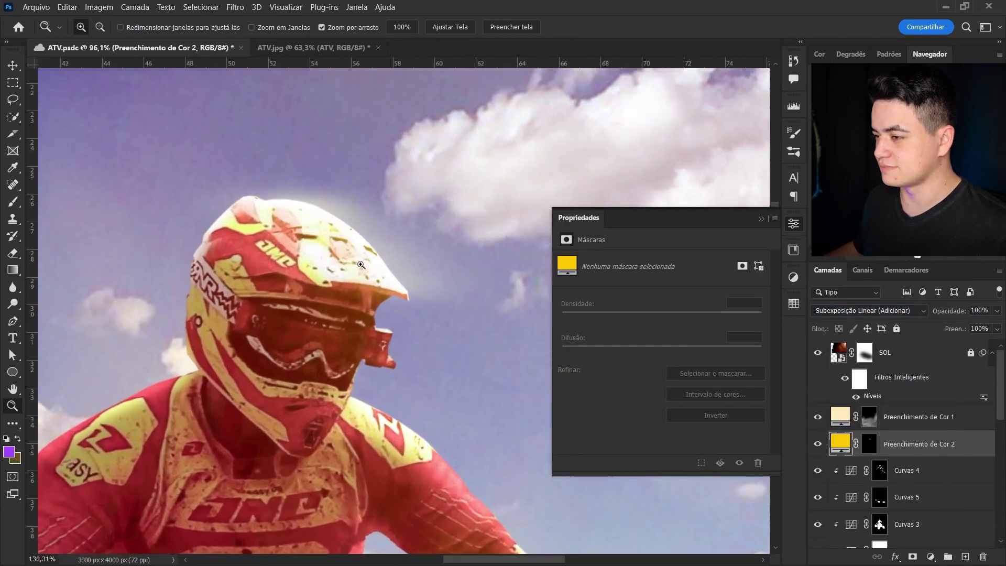
- Reselect the fill mask and bring the rider's arm and handlebar into view
click(869, 444)
key(b)
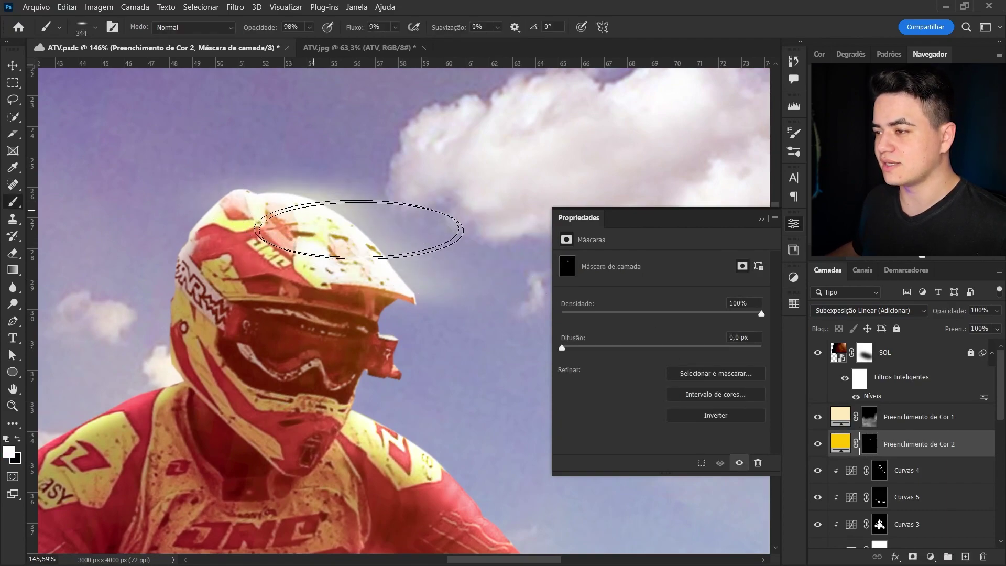
mouse_move(469, 418)
mouse_down()
mouse_move(410, 266)
mouse_move(406, 225)
mouse_move(361, 147)
mouse_up()
key(bracketleft)
key(bracketleft)
key(bracketleft)
drag(283, 247, 391, 291)
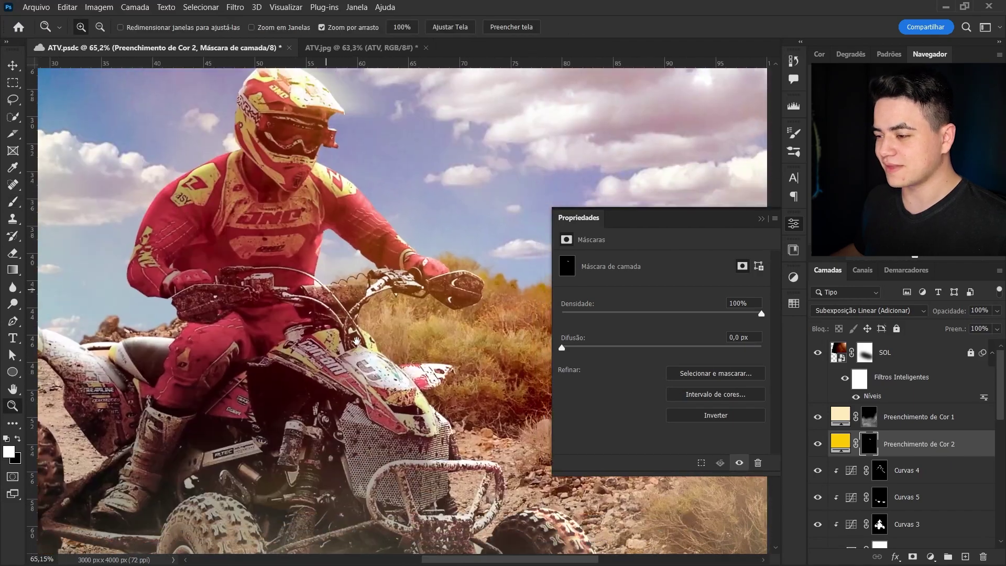
key(b)
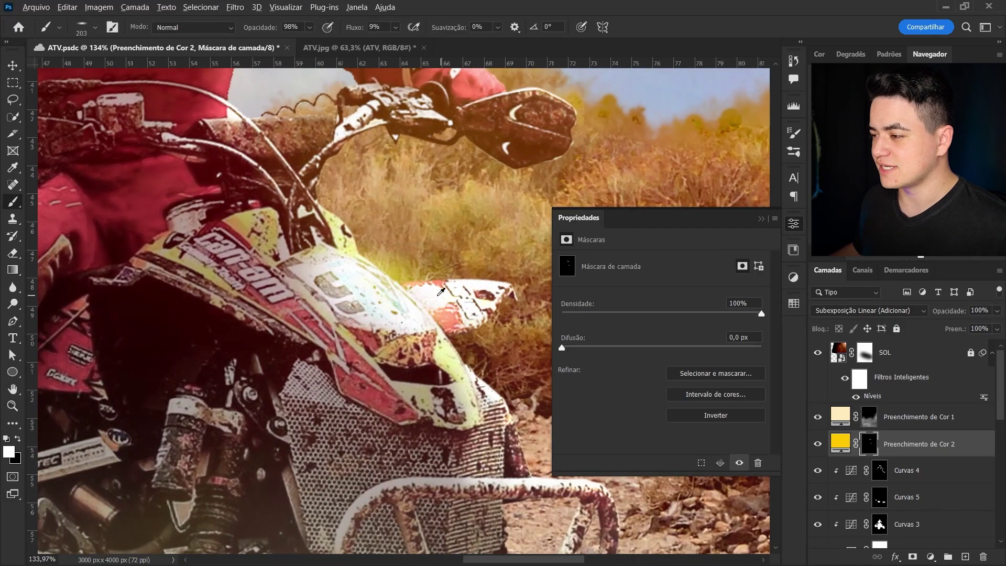
drag(420, 260, 378, 496)
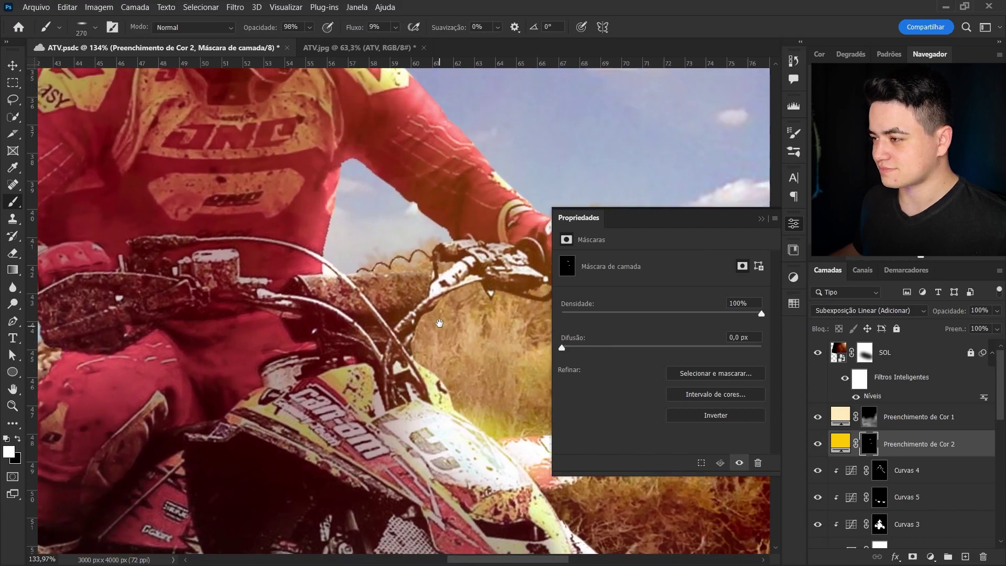
scroll(409, 319, up, 3)
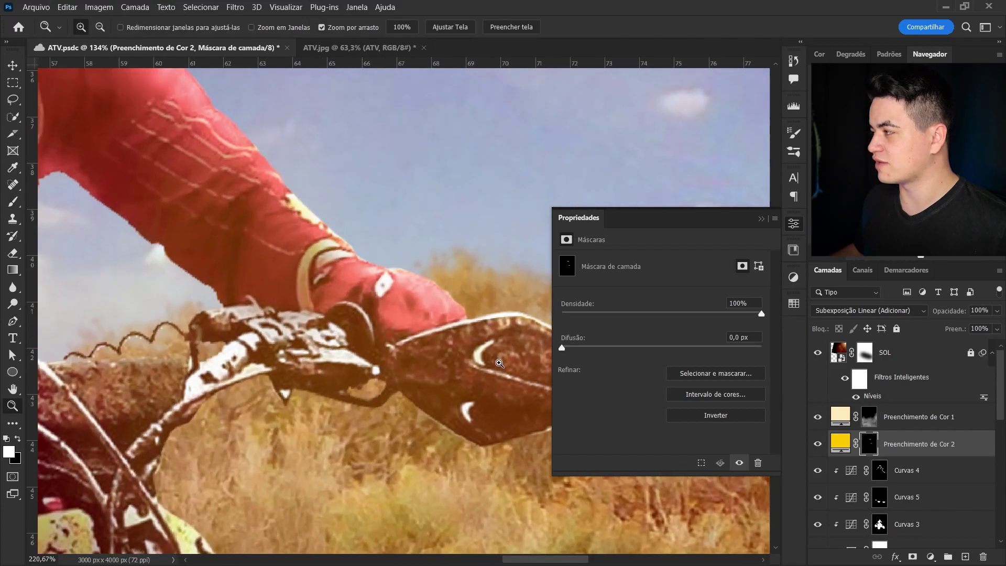
scroll(388, 314, up, 2)
scroll(367, 310, up, 1)
- Paint the yellow glow along the handguard's top edge with a 63 px brush
key(bracketleft)
key(bracketleft)
key(bracketleft)
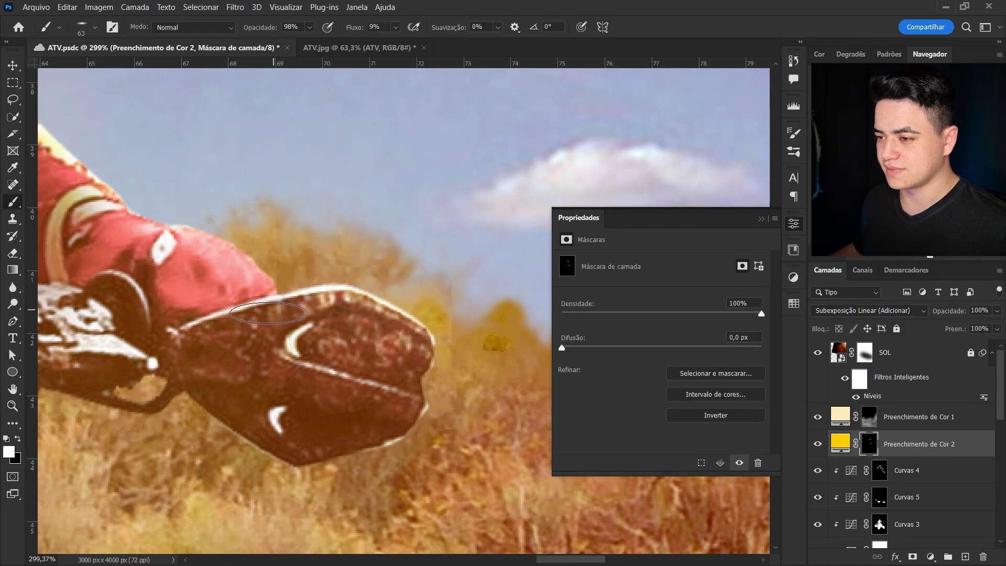
drag(221, 317, 363, 292)
mouse_move(431, 339)
mouse_down()
mouse_move(417, 317)
mouse_move(221, 315)
mouse_up()
key(z)
drag(367, 303, 315, 303)
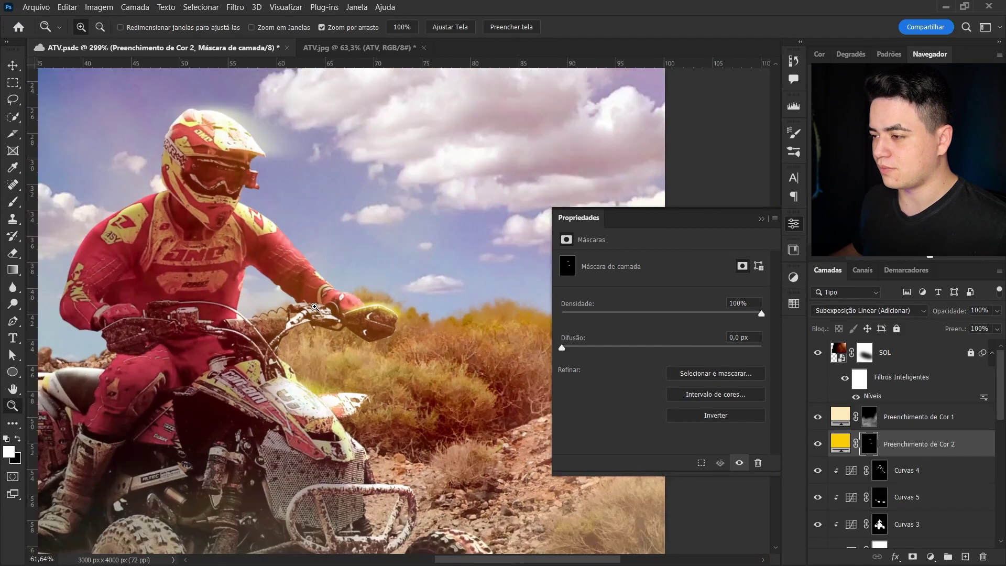
mouse_move(374, 290)
mouse_down()
mouse_move(386, 303)
mouse_move(354, 304)
mouse_up()
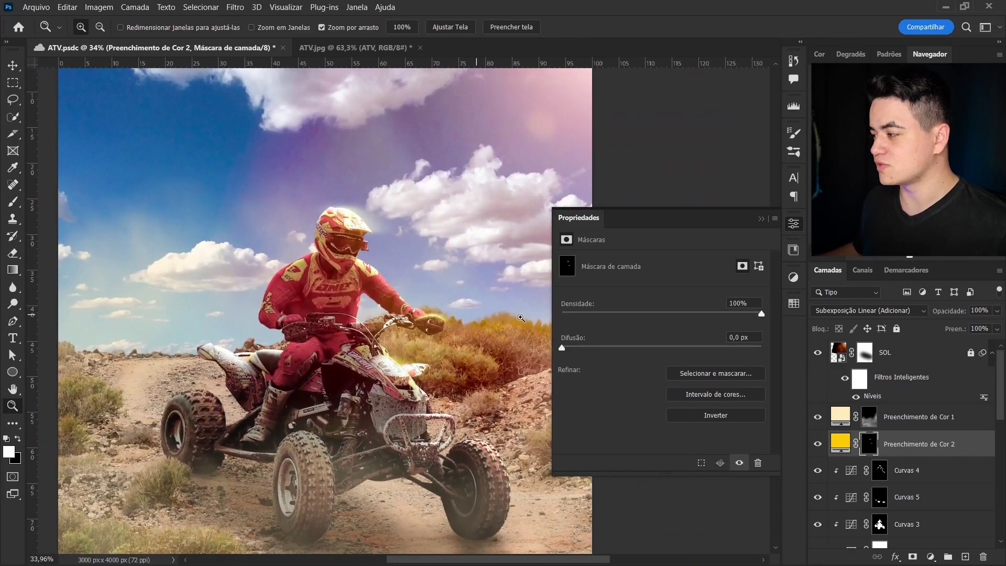
double_click(837, 445)
text(ffd972)
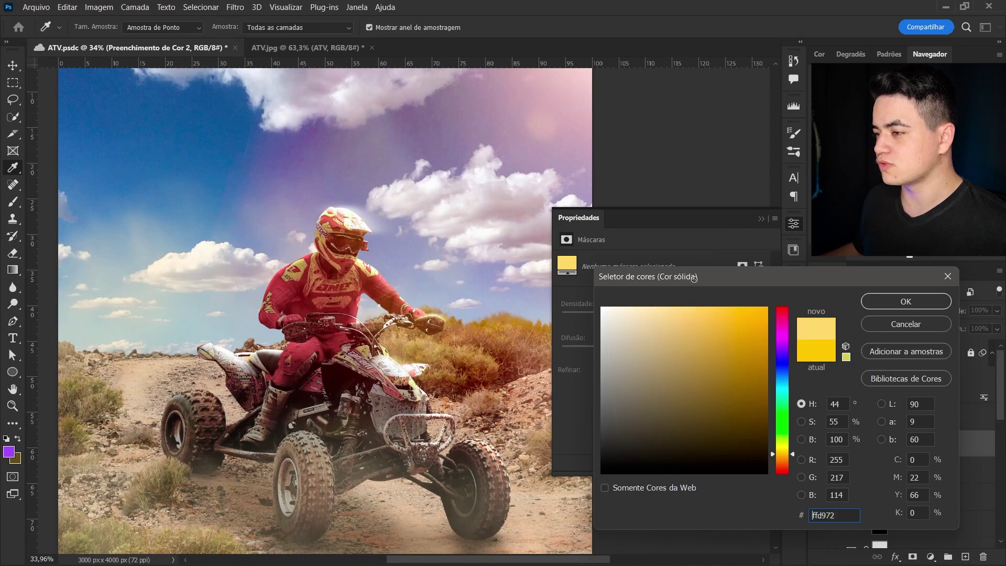
- Accept lighter yellow ffd972 and paint the glow onto the ATV's front fender
click(893, 300)
key(z)
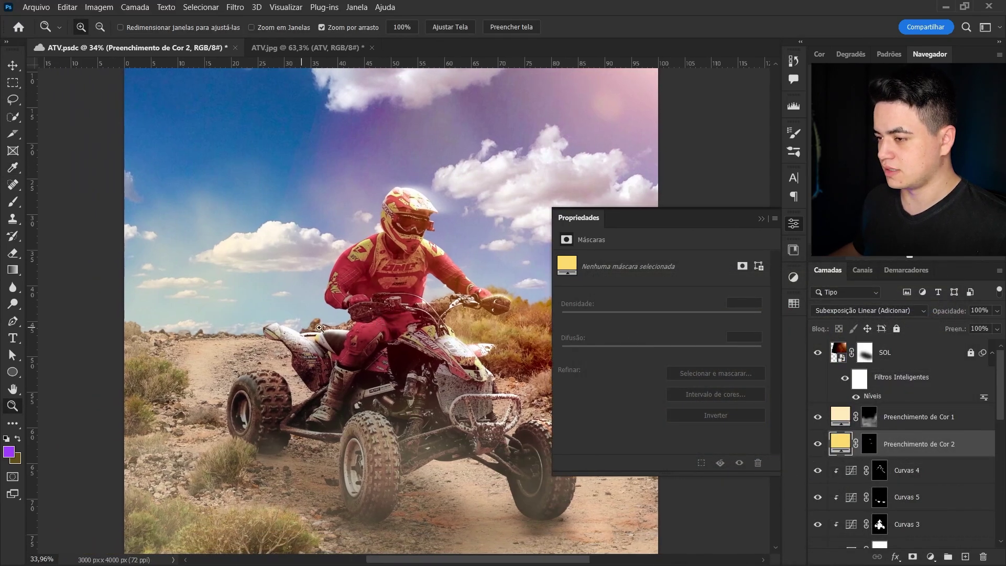
drag(469, 359, 781, 387)
click(869, 446)
key(b)
key(d)
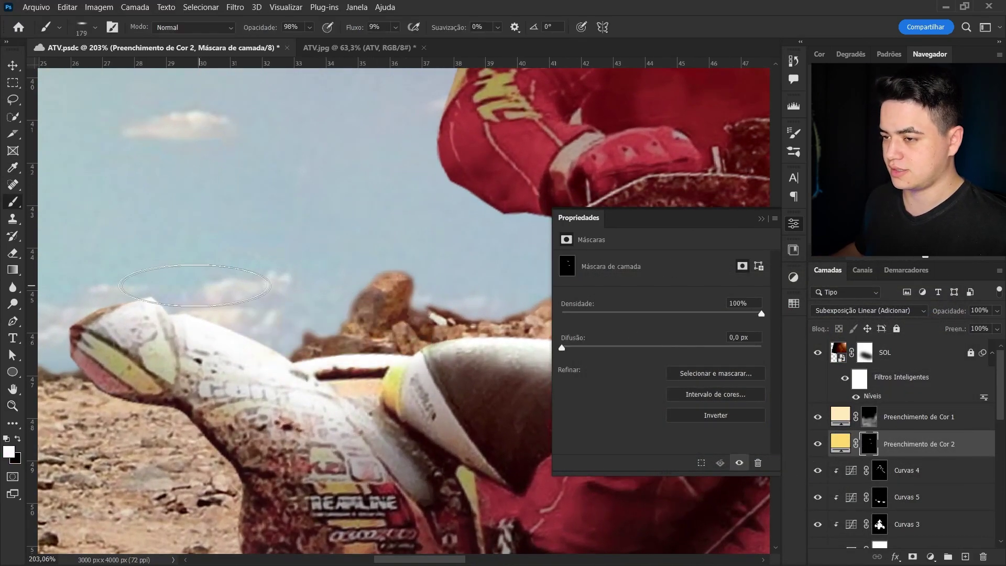
mouse_move(298, 362)
mouse_down()
mouse_move(487, 371)
mouse_move(352, 322)
mouse_move(304, 336)
mouse_up()
- Paint the warm yellow glow onto the front tire
key(z)
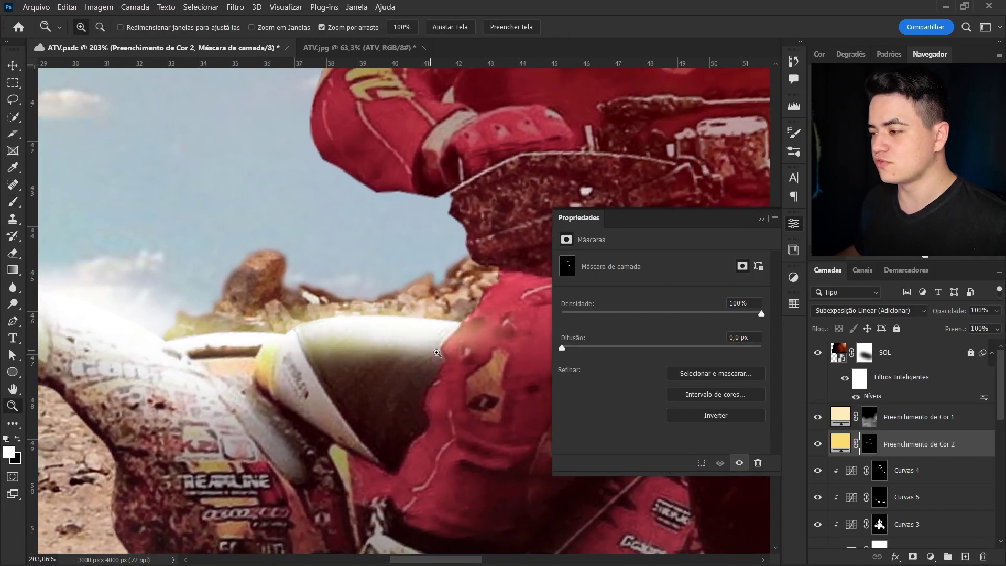
drag(472, 327, 322, 327)
drag(524, 419, 603, 419)
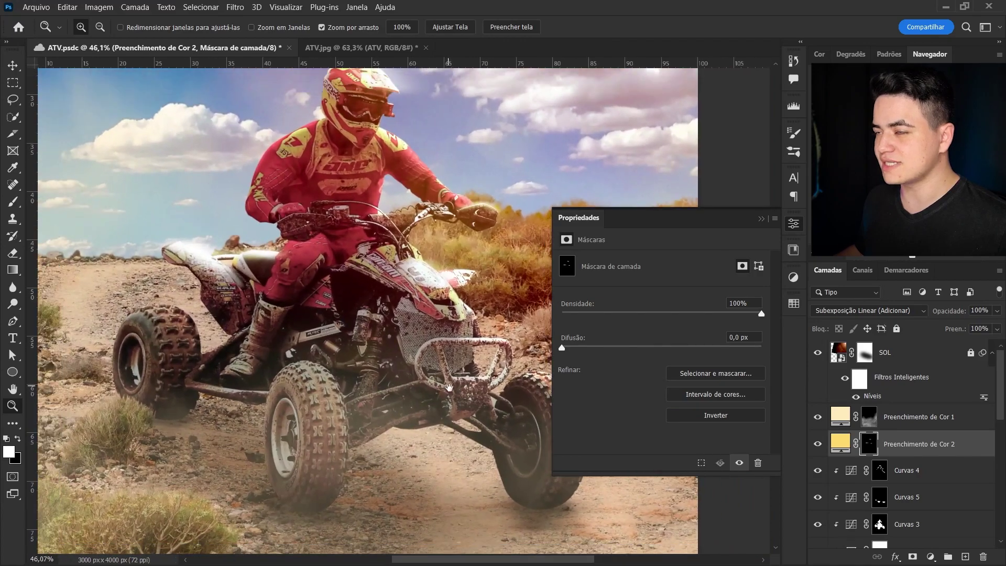
key(b)
drag(439, 265, 415, 292)
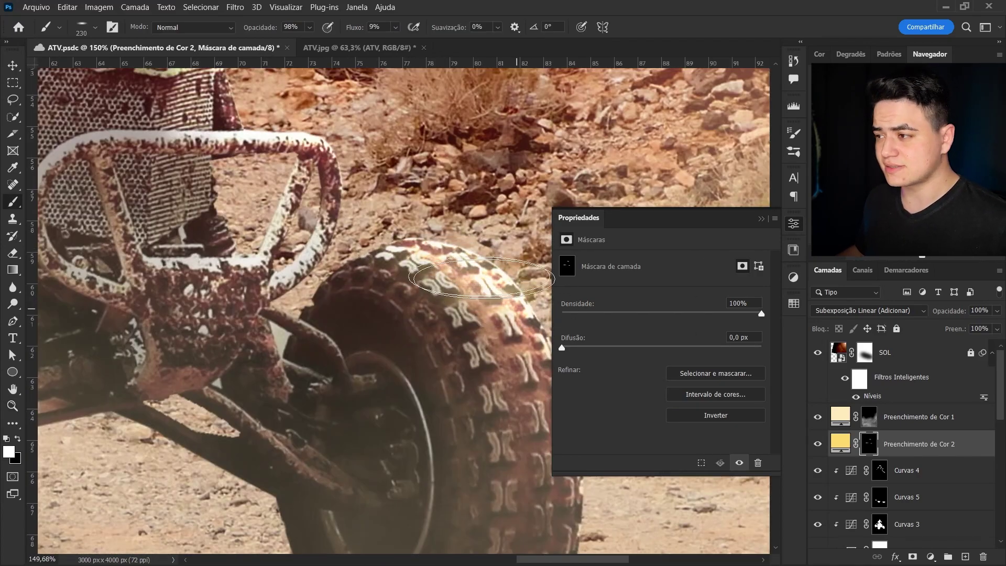
key(z)
drag(503, 325, 367, 325)
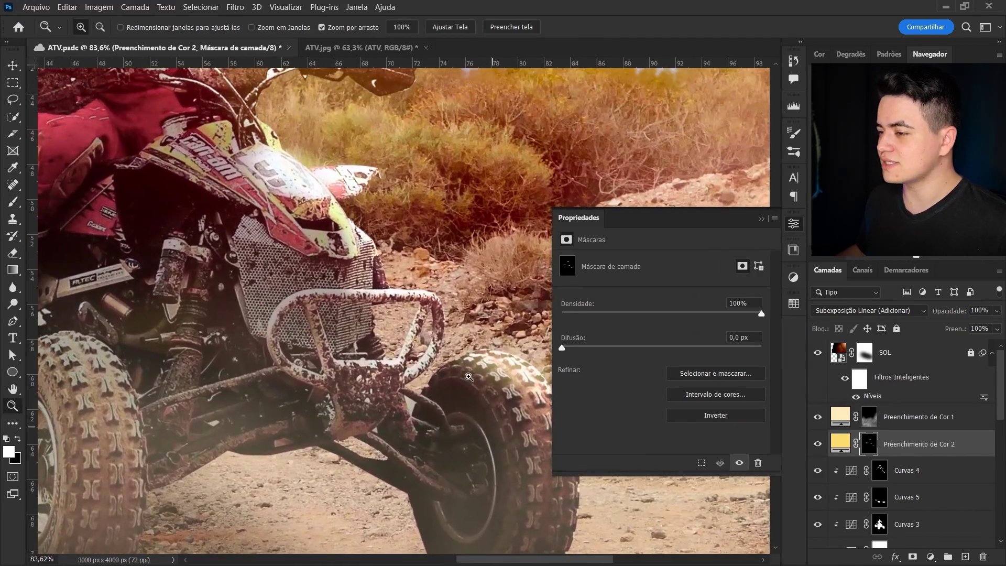
- Hide and reshow the yellow fill to compare the poster with and without it
key(alt+Tab)
key(Escape)
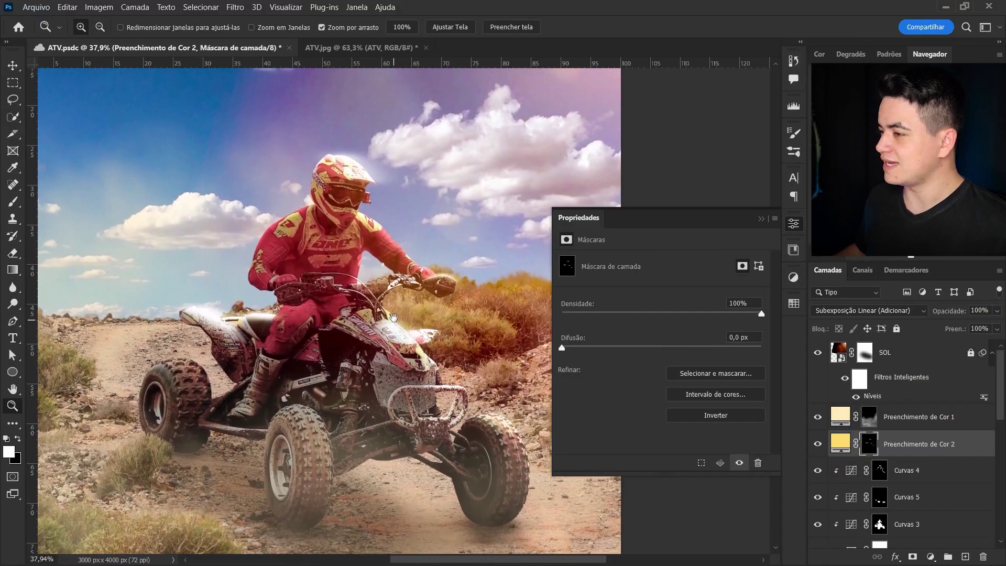
drag(451, 331, 399, 332)
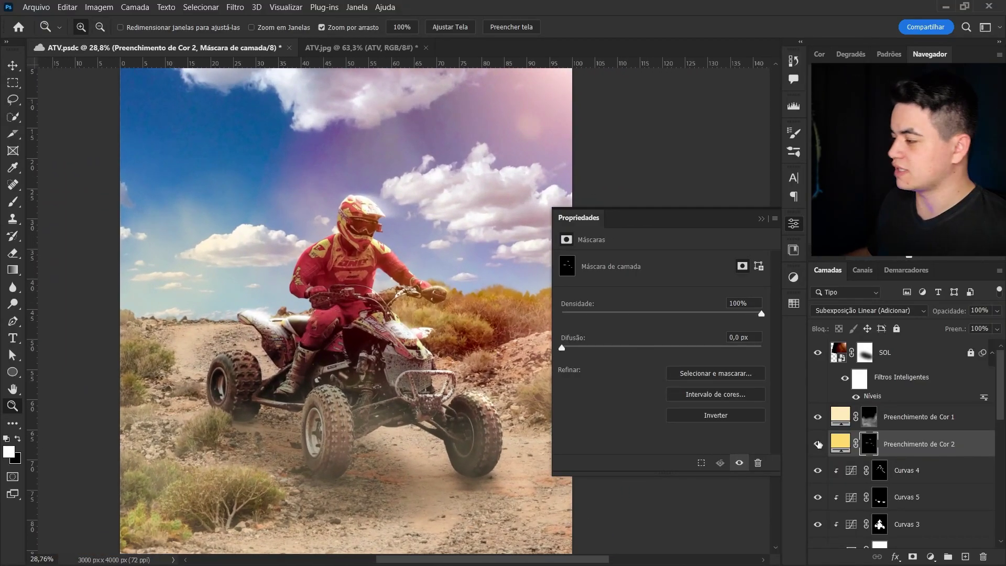
click(818, 445)
click(819, 445)
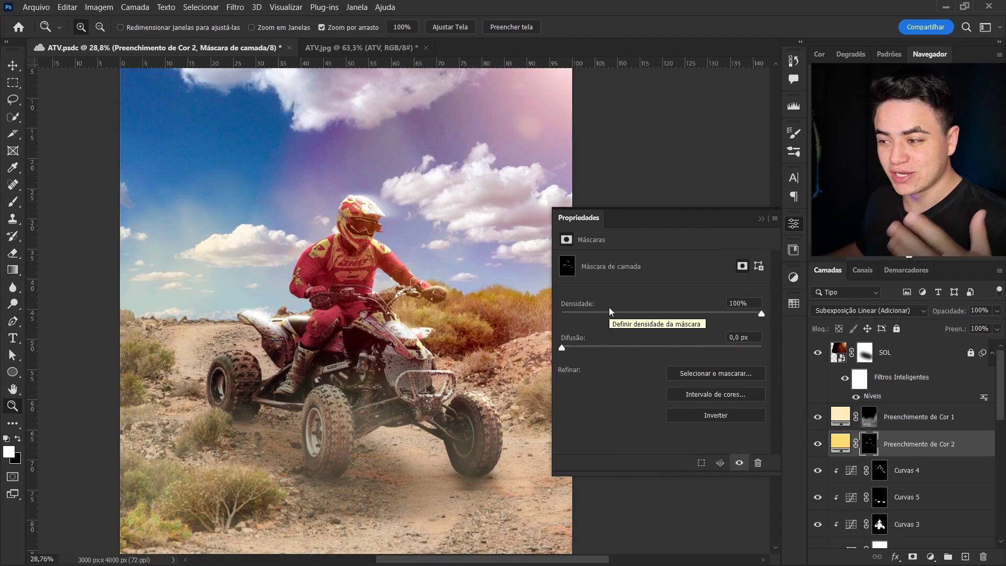
scroll(643, 204, down, 2)
- Place the particles image into the poster, enlarged to cover it and shifted lower
click(762, 219)
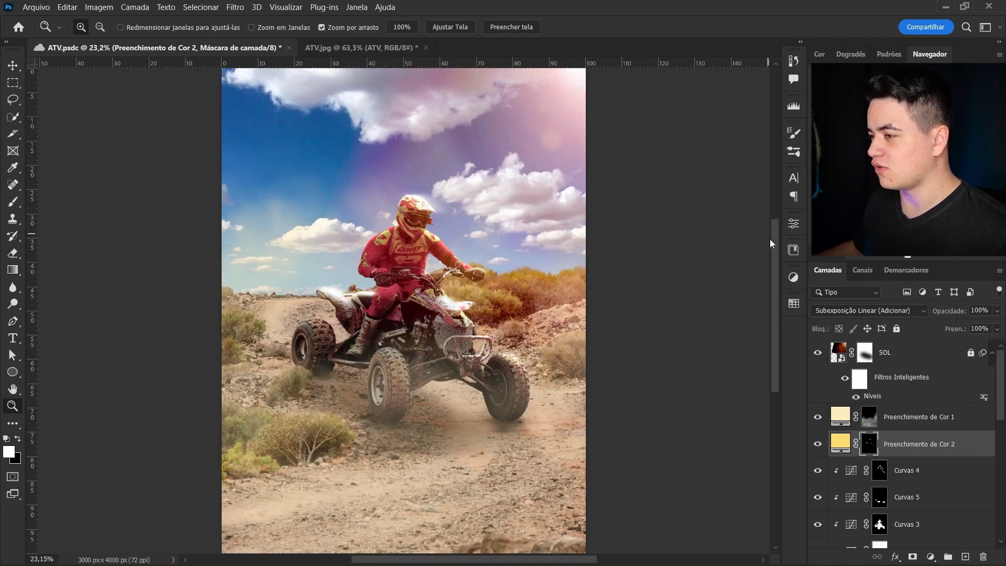
key(alt+Tab)
click(373, 319)
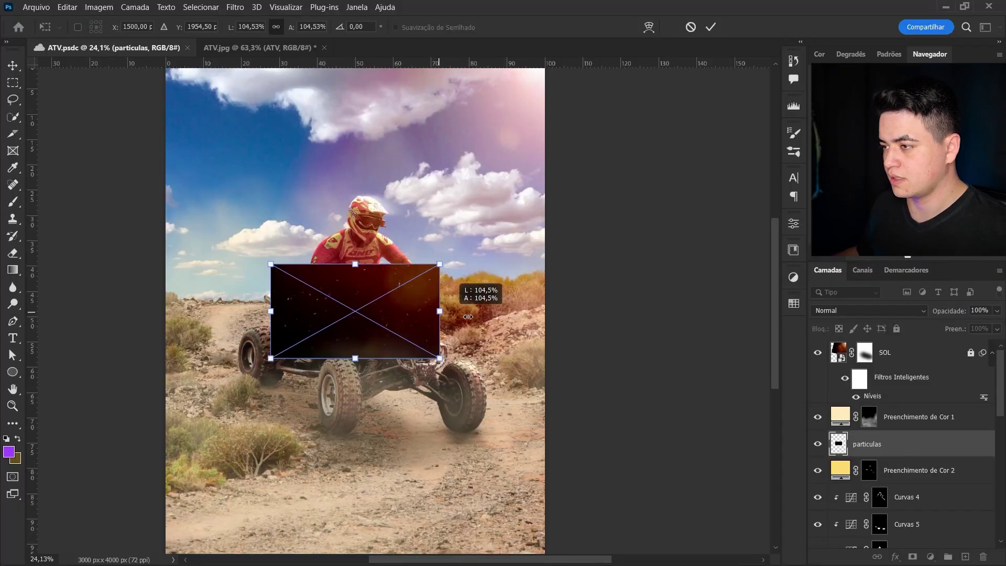
drag(530, 363, 519, 273)
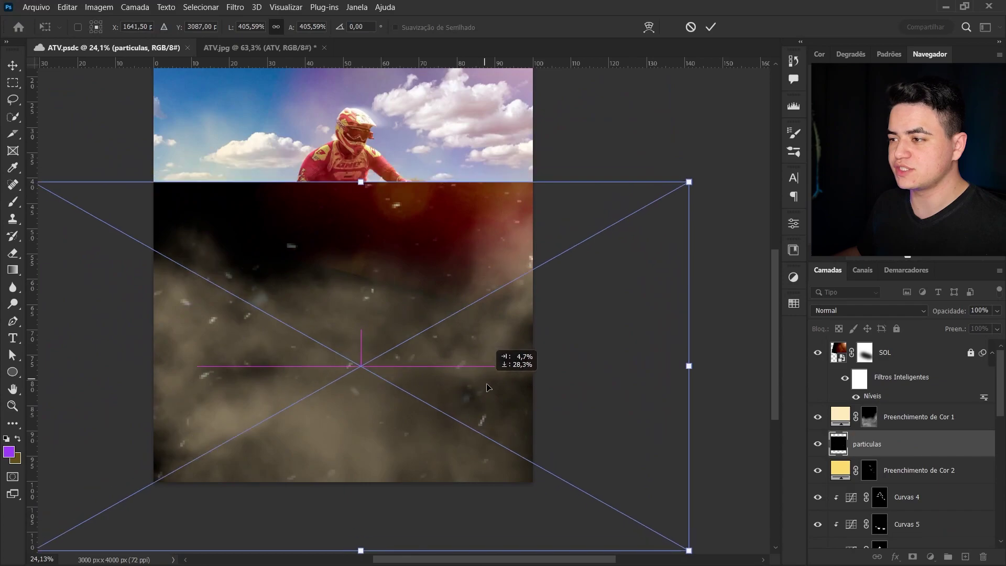
mouse_move(467, 217)
mouse_down()
mouse_move(474, 343)
mouse_move(475, 333)
mouse_up()
key(Return)
key(z)
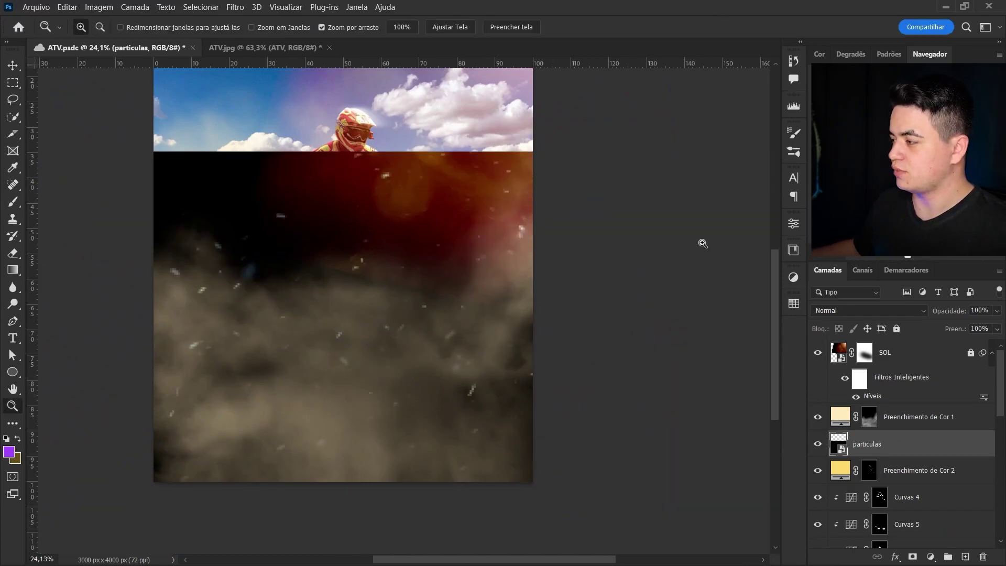
- Move the particulas layer to the top of the stack in Divisão blend mode
drag(906, 456, 892, 347)
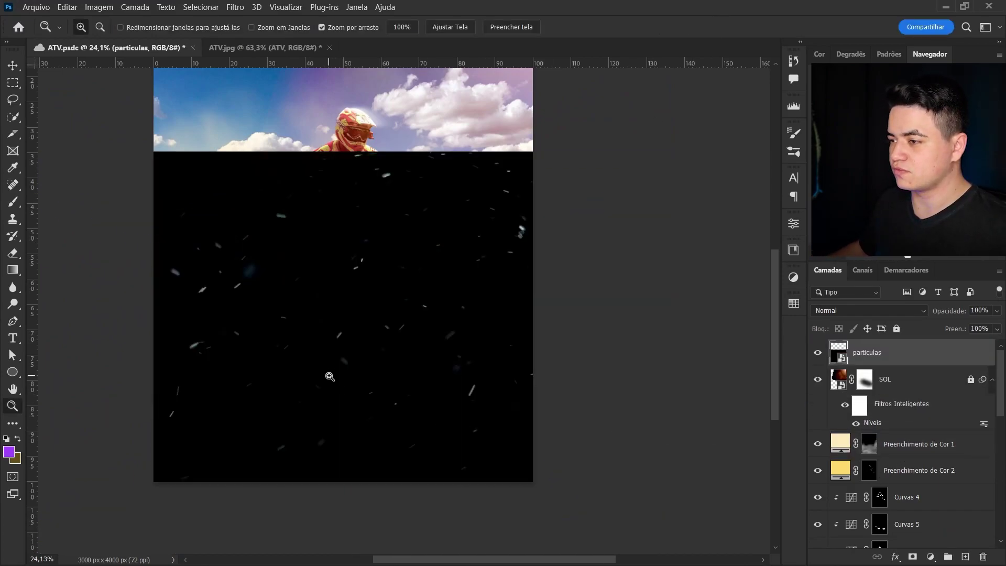
drag(330, 377, 335, 376)
click(879, 315)
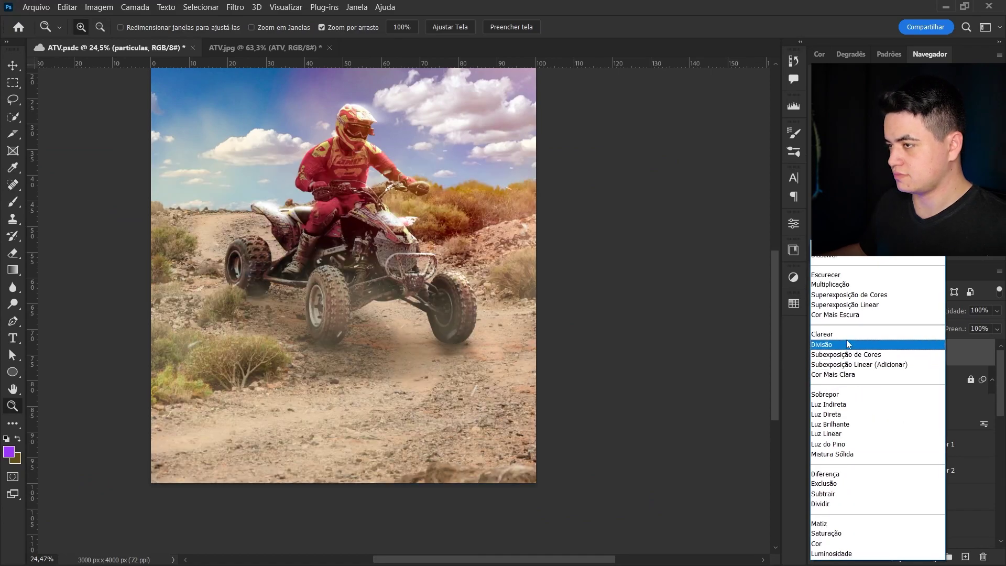
click(848, 345)
- Narrow the particulas layer slightly and raise its Levels midtones to strengthen the specks
key(ctrl+t)
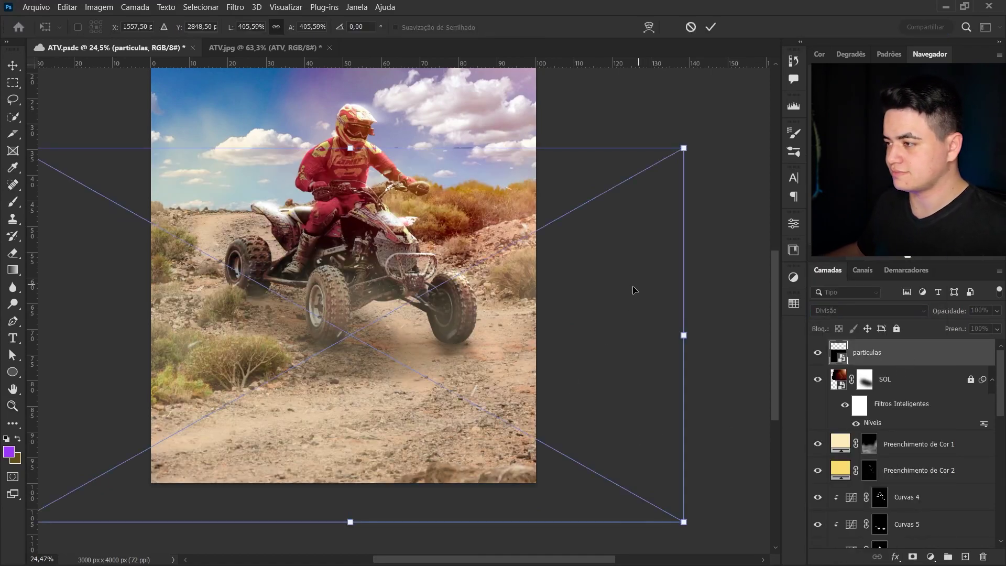
drag(684, 330, 664, 333)
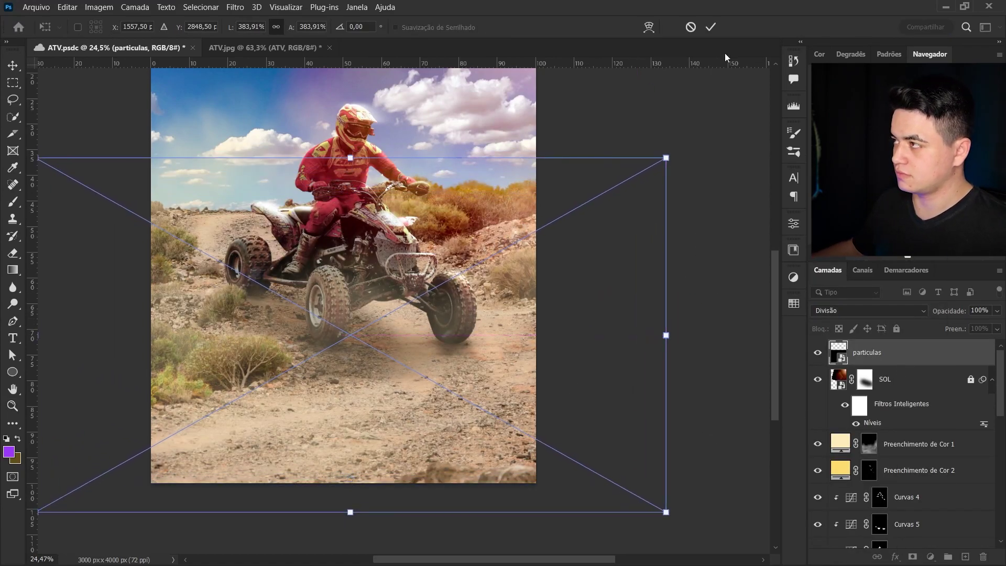
key(z)
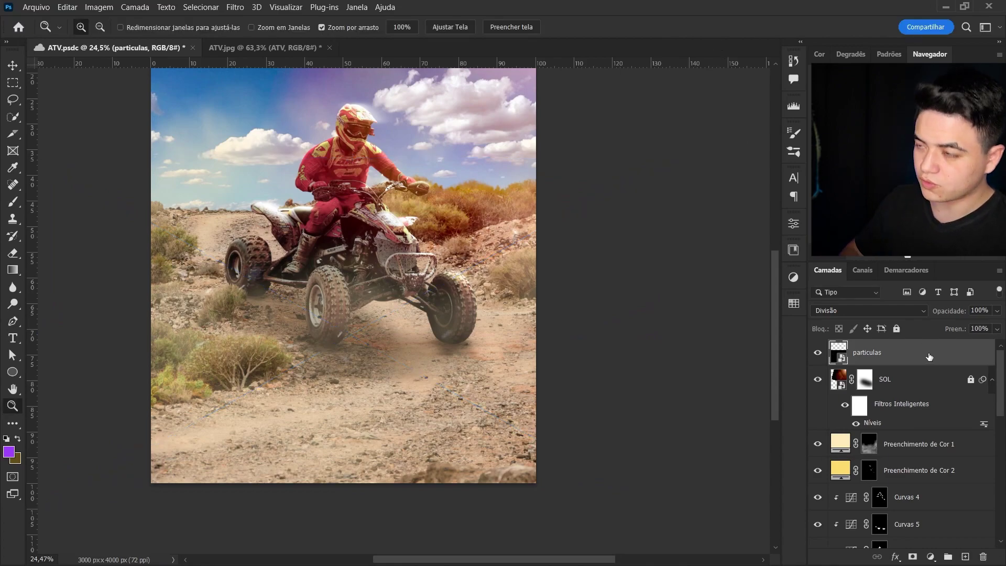
key(ctrl+l)
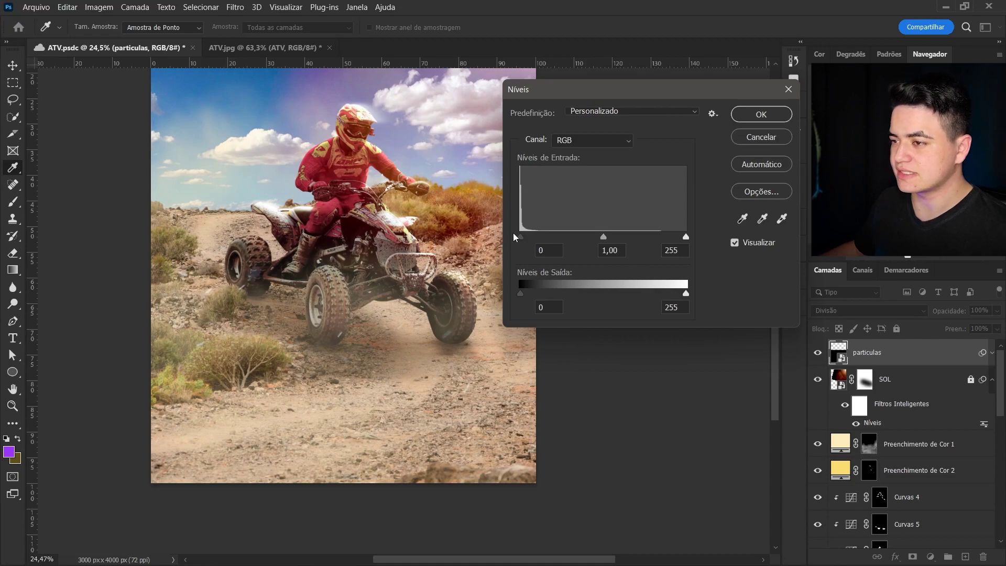
click(520, 237)
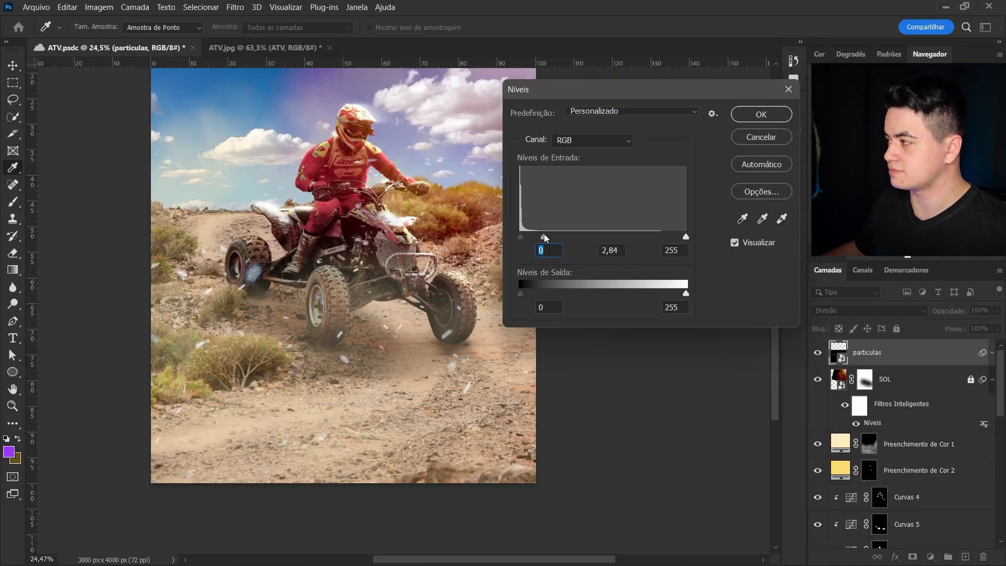
click(761, 115)
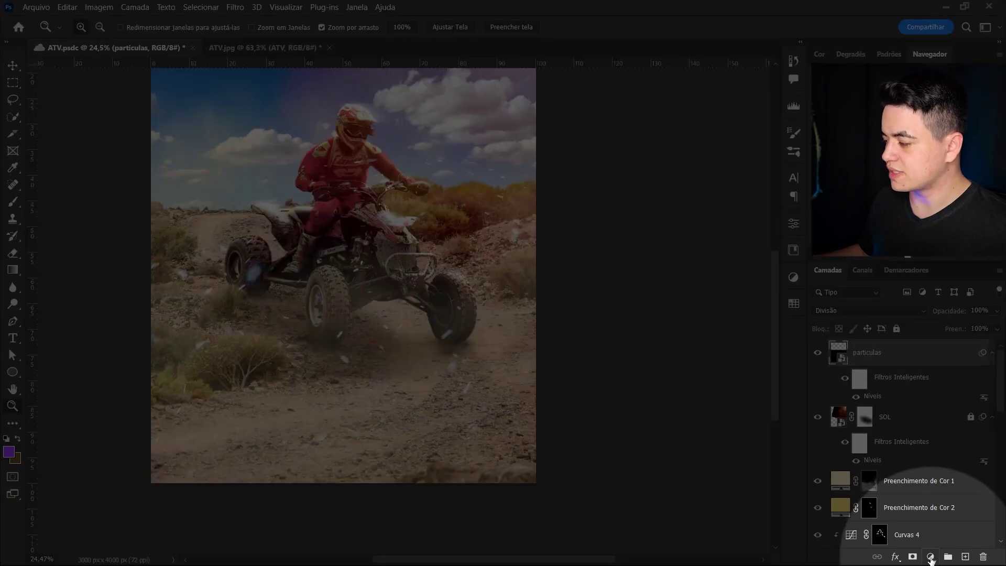
- Add a Hue/Saturation layer clipped to particulas, colorized at hue 31 and saturation 22
click(931, 557)
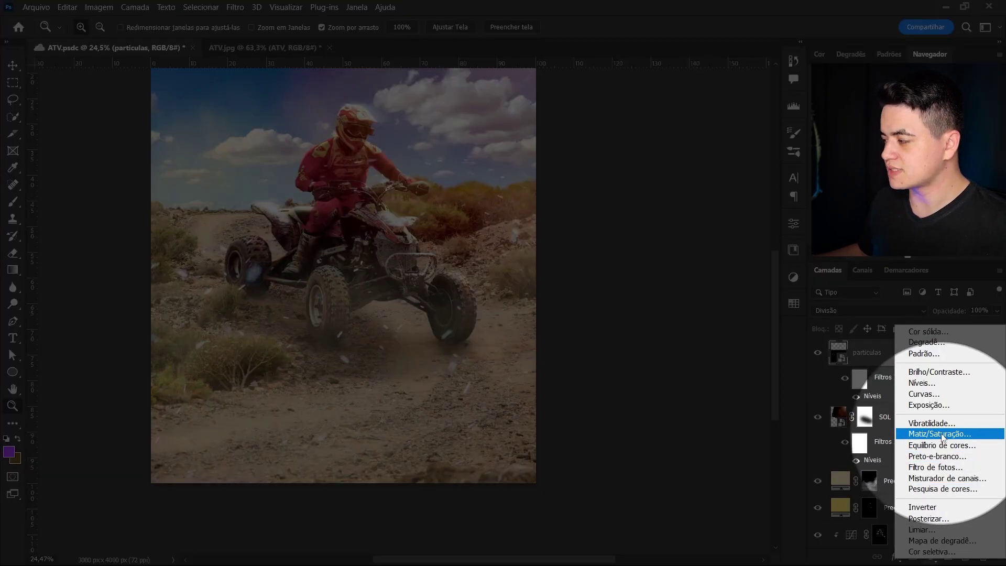
click(934, 434)
key(ctrl+2)
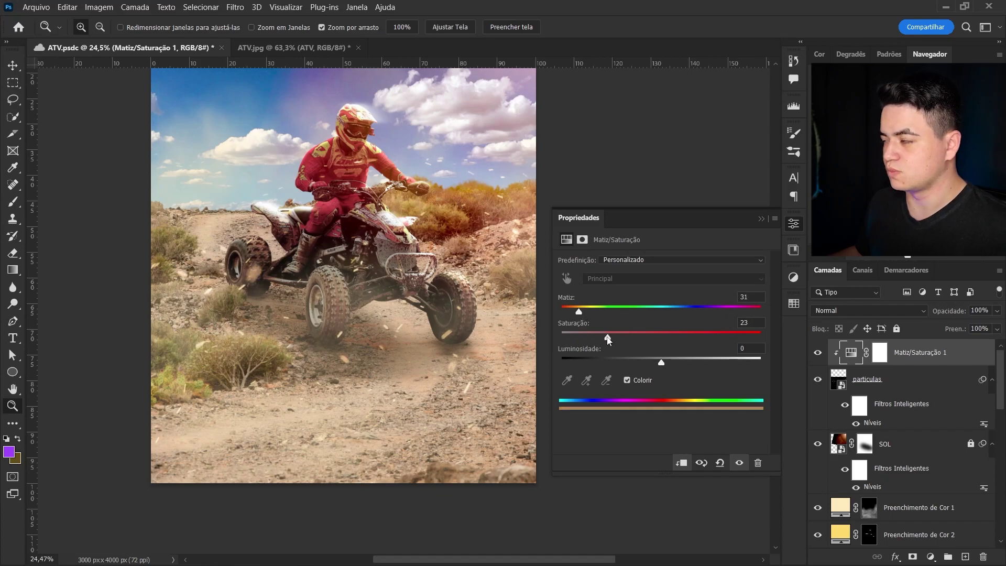
key(ctrl+0)
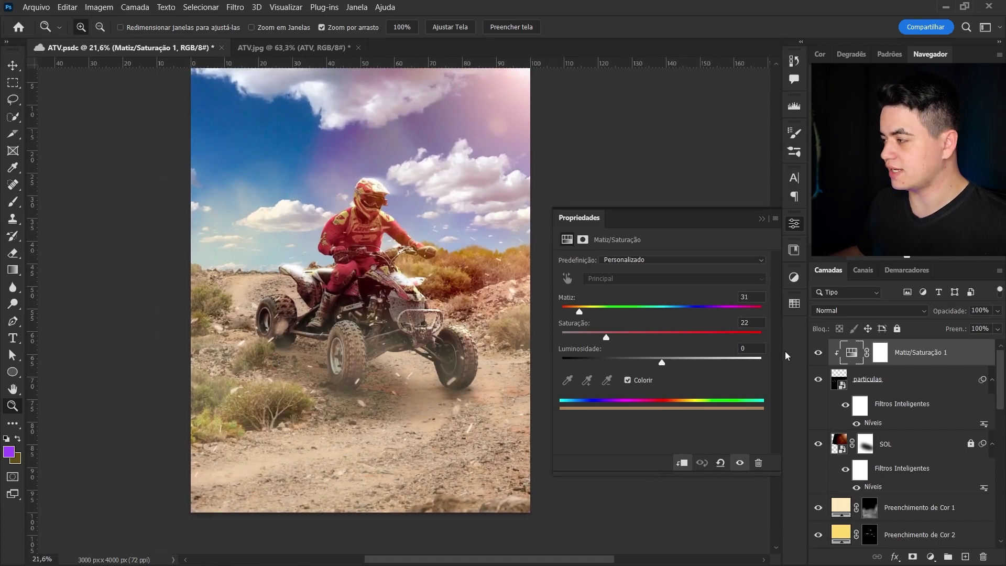
drag(410, 371, 375, 381)
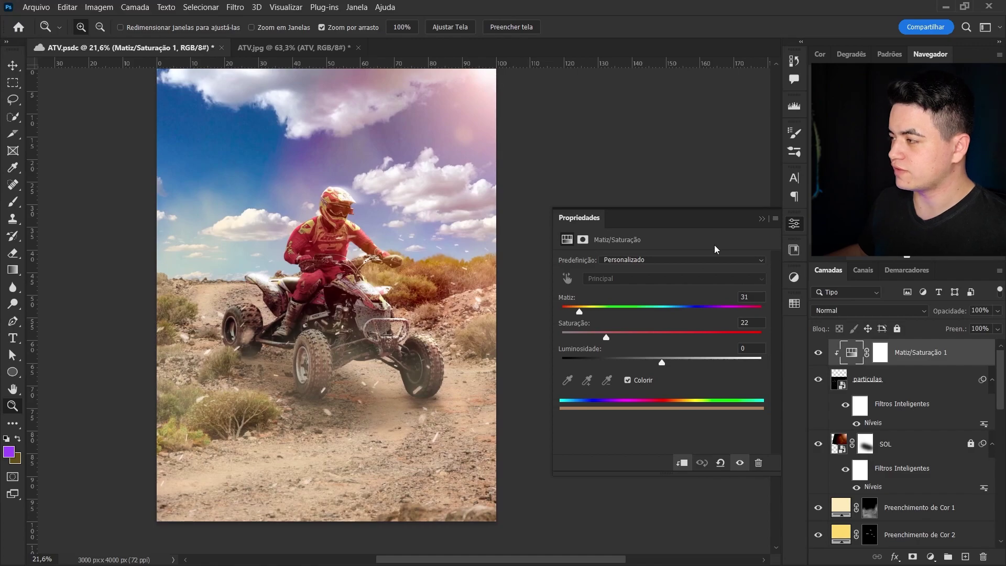
click(763, 220)
click(880, 354)
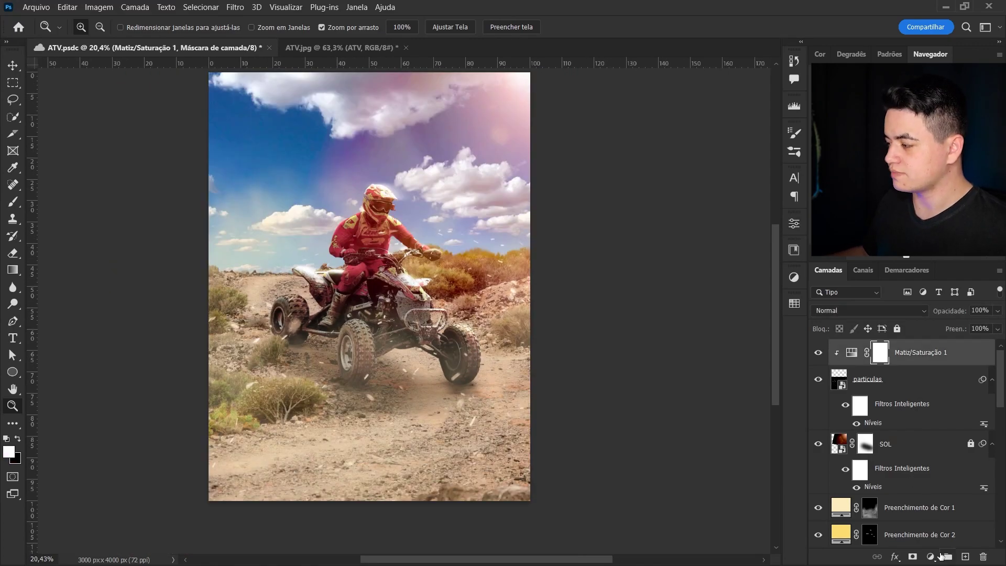
- Add a Curves 6 adjustment with highlights pulled down to darken the image
click(933, 556)
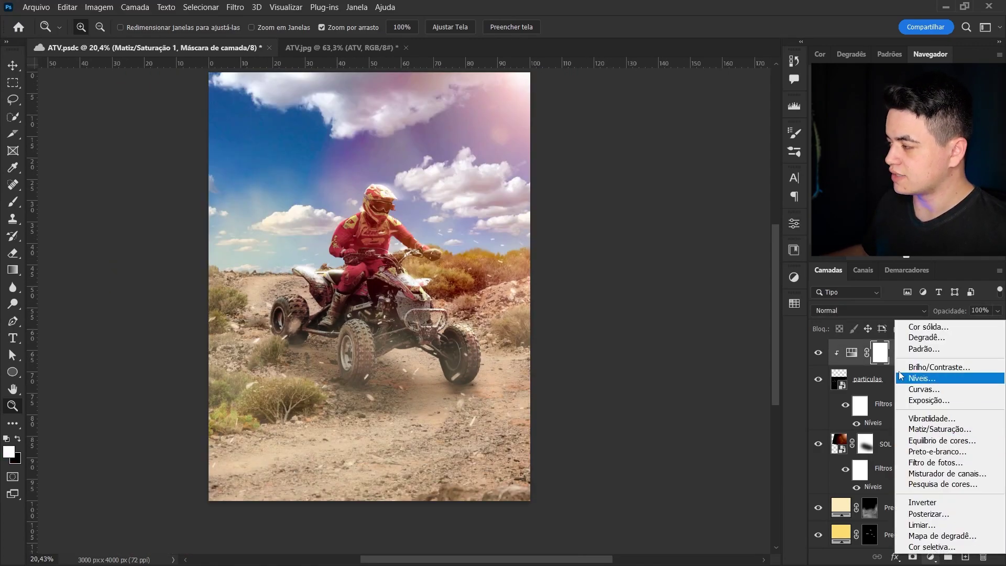
click(925, 390)
drag(675, 366, 685, 410)
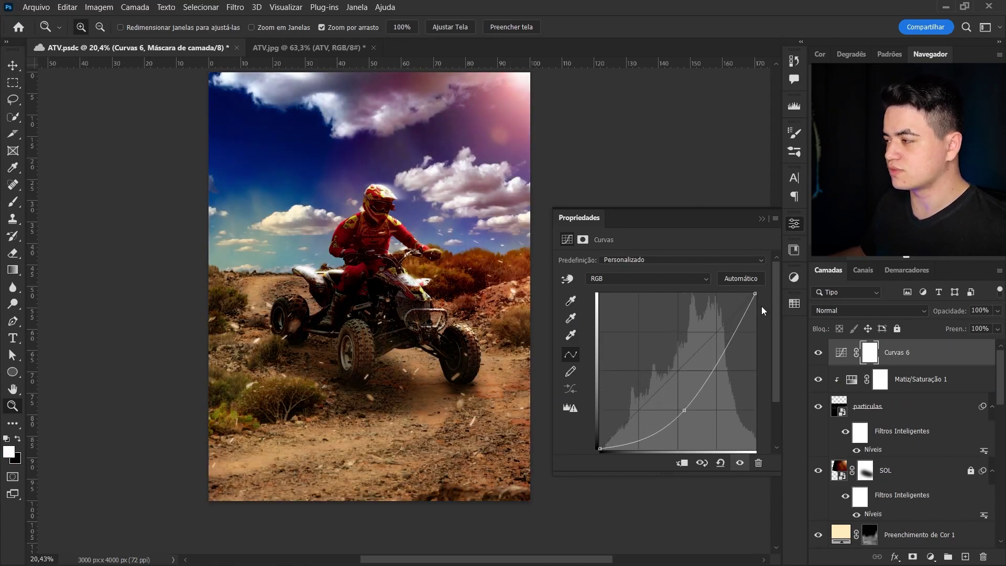
drag(759, 305, 766, 369)
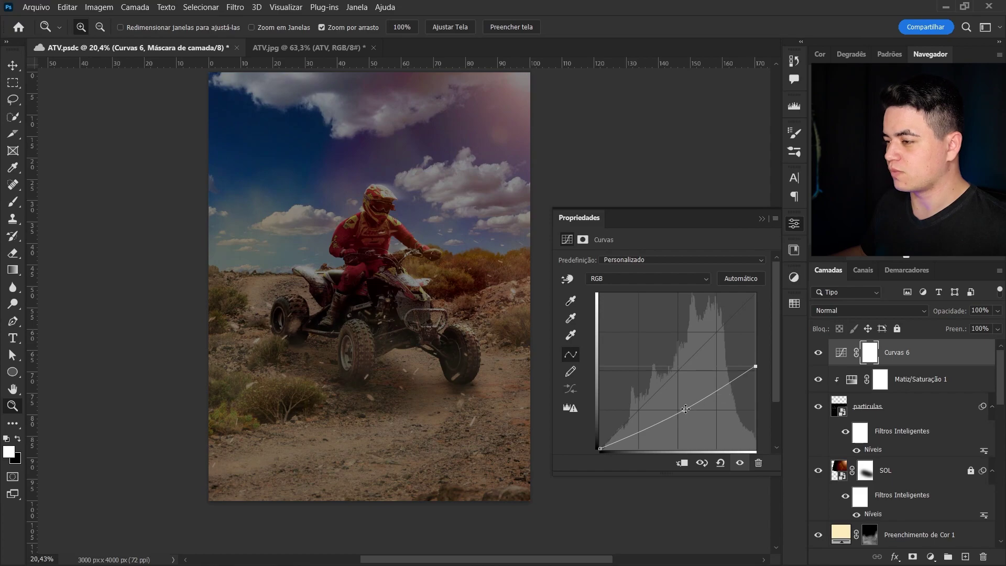
drag(688, 412, 696, 414)
- Fade the Curves 6 darkening with a gradient on its mask and deepen the curve
key(g)
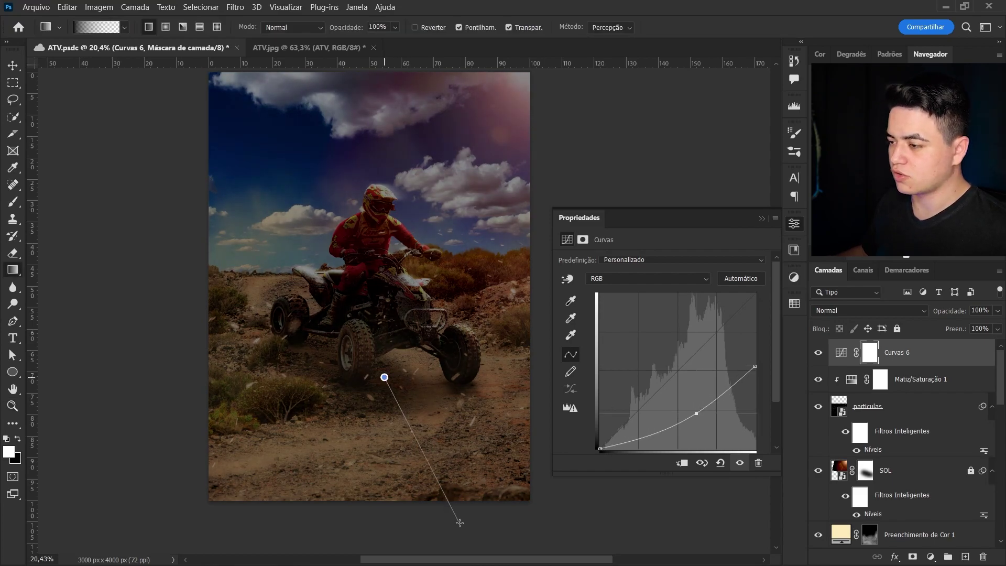
drag(384, 377, 460, 523)
key(ctrl+z)
drag(389, 387, 417, 539)
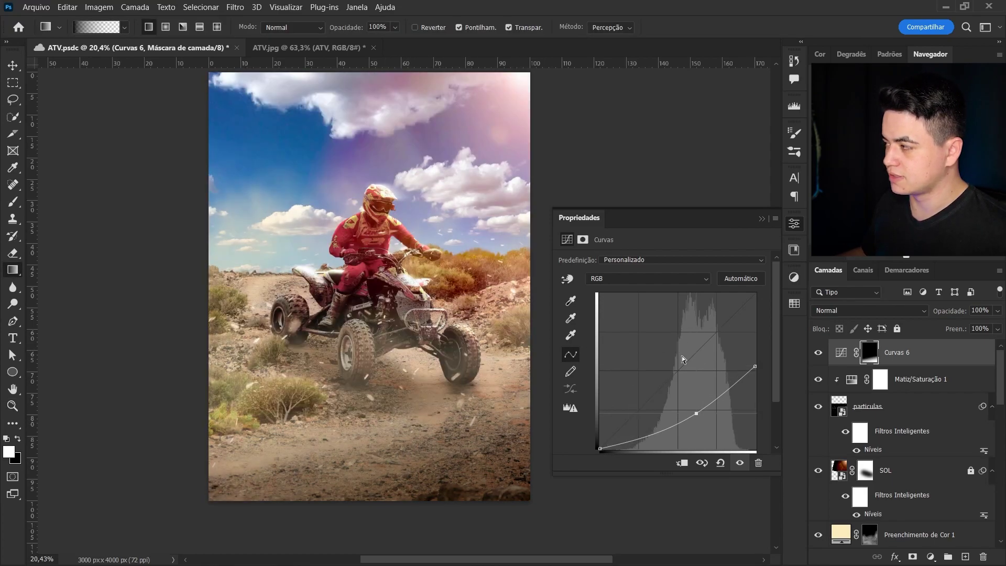
drag(689, 407, 692, 418)
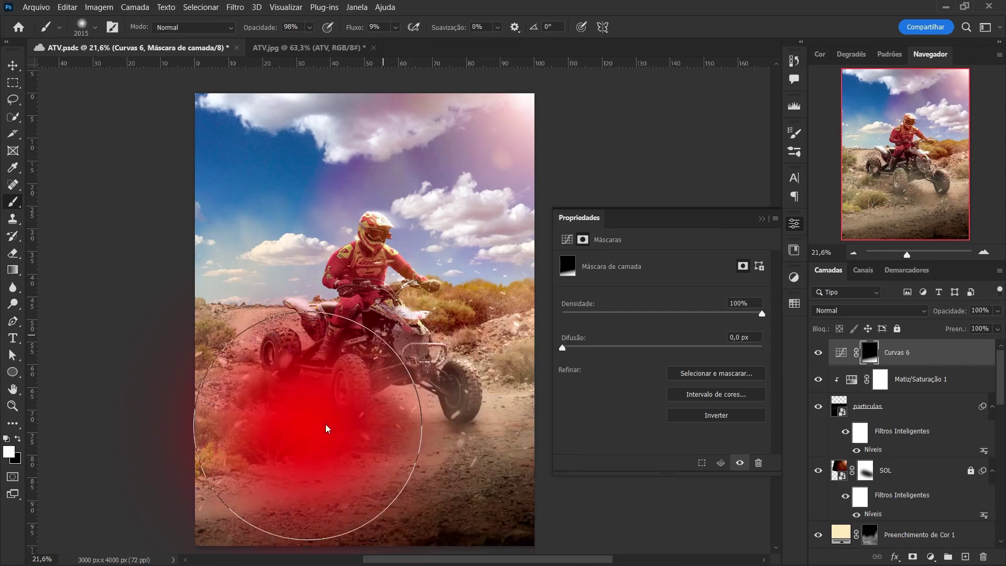
- Paint the Curves 6 mask over the poster bottom with a soft brush of about 2547 px
drag(326, 429, 135, 483)
scroll(274, 283, down, 2)
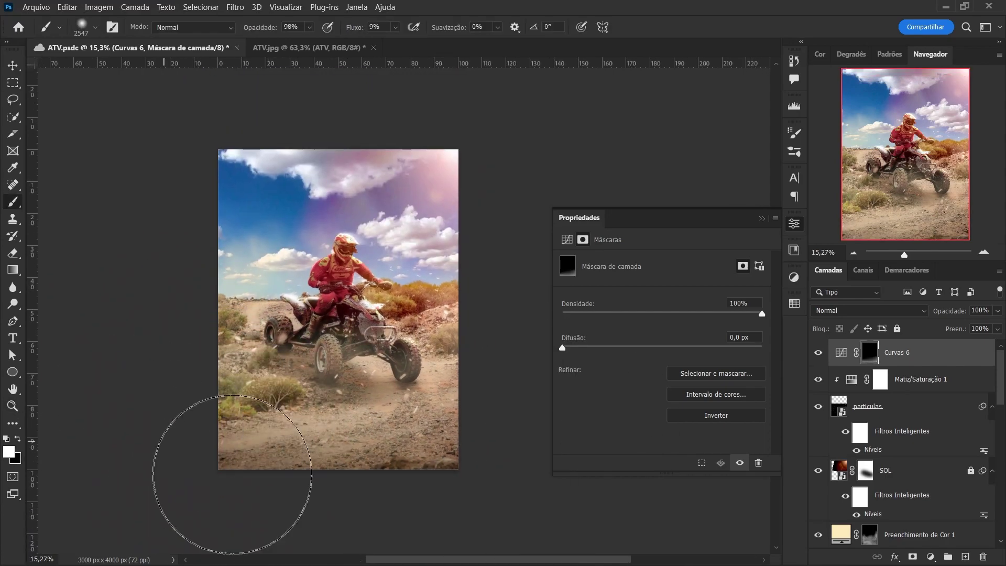
drag(232, 475, 269, 506)
scroll(405, 331, up, 1)
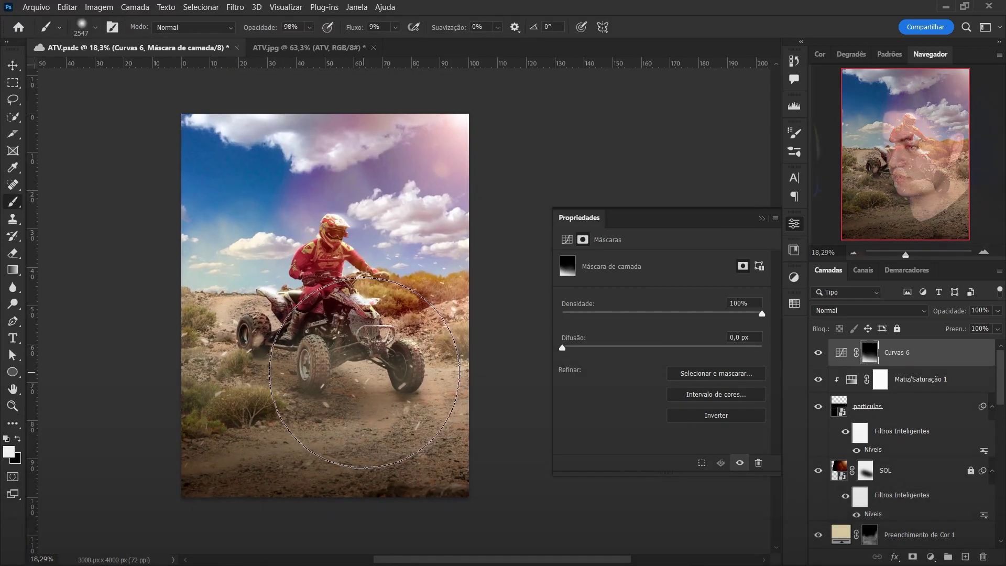
key(x)
drag(364, 372, 333, 366)
key(x)
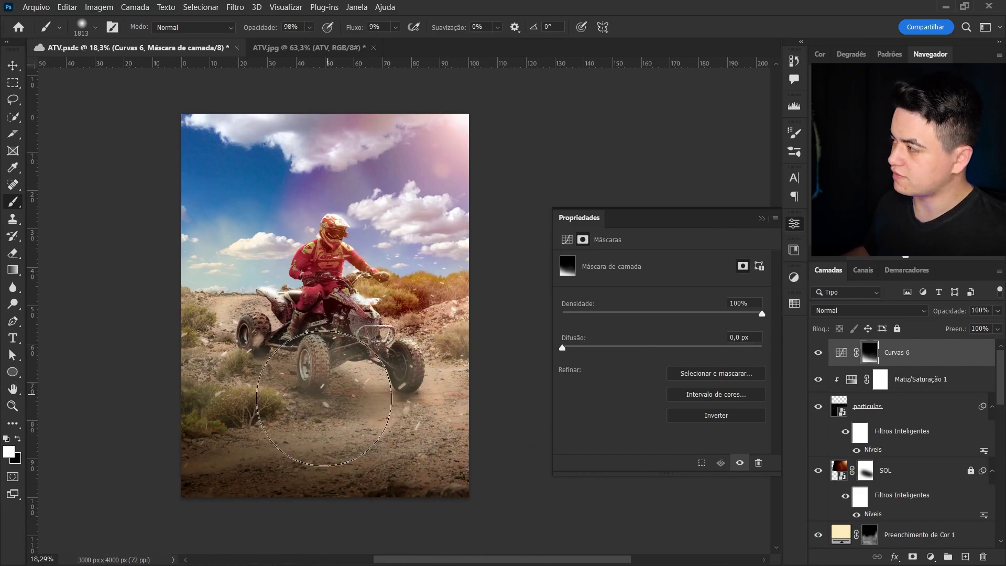
- Zoom in on the lower ground and set a black brush of about 1759 px for the mask
key(z)
drag(283, 425, 300, 430)
drag(280, 370, 265, 369)
key(b)
key(x)
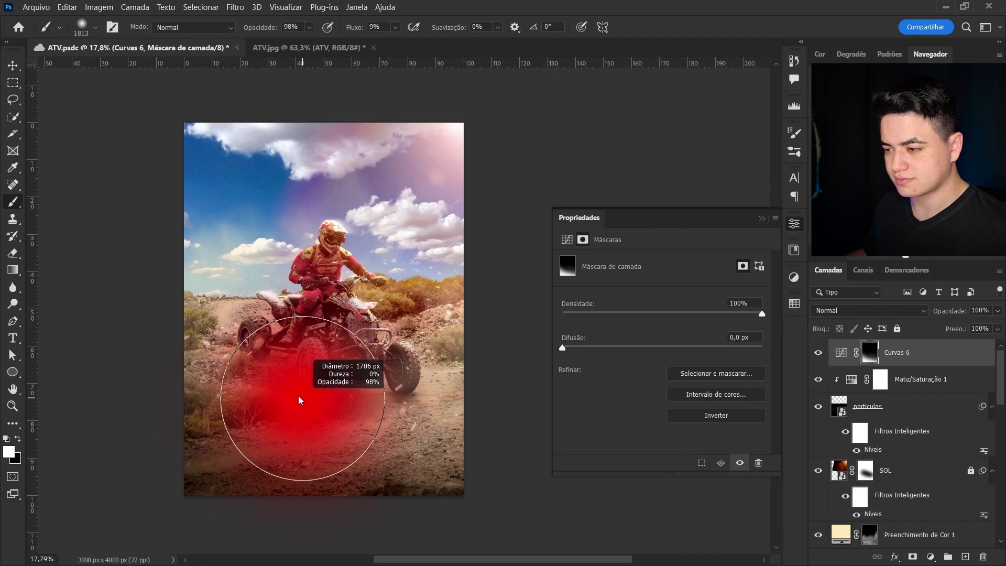
alt+scroll(446, 399, up, 1)
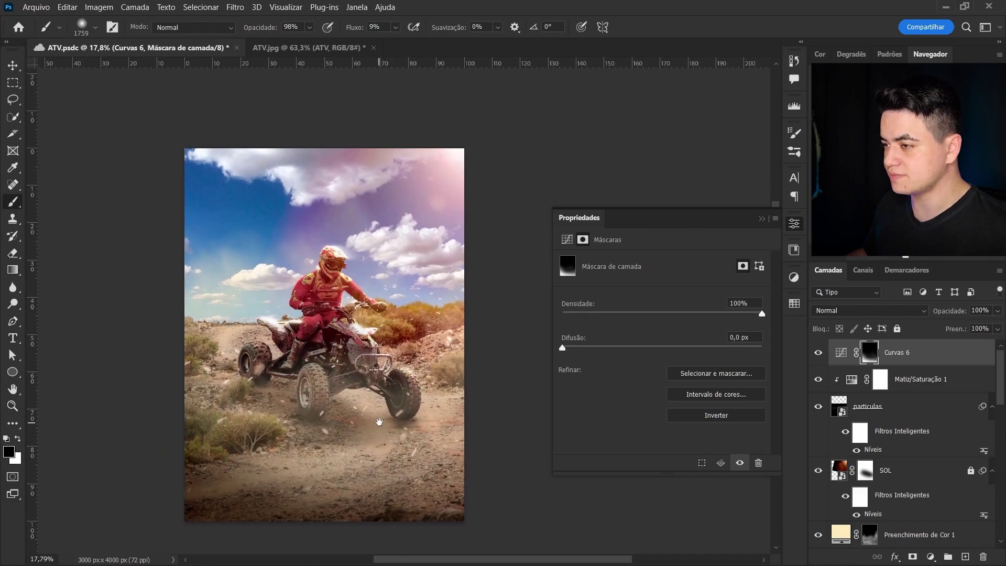
key(v)
scroll(1001, 523, down, 5)
scroll(931, 487, up, 1)
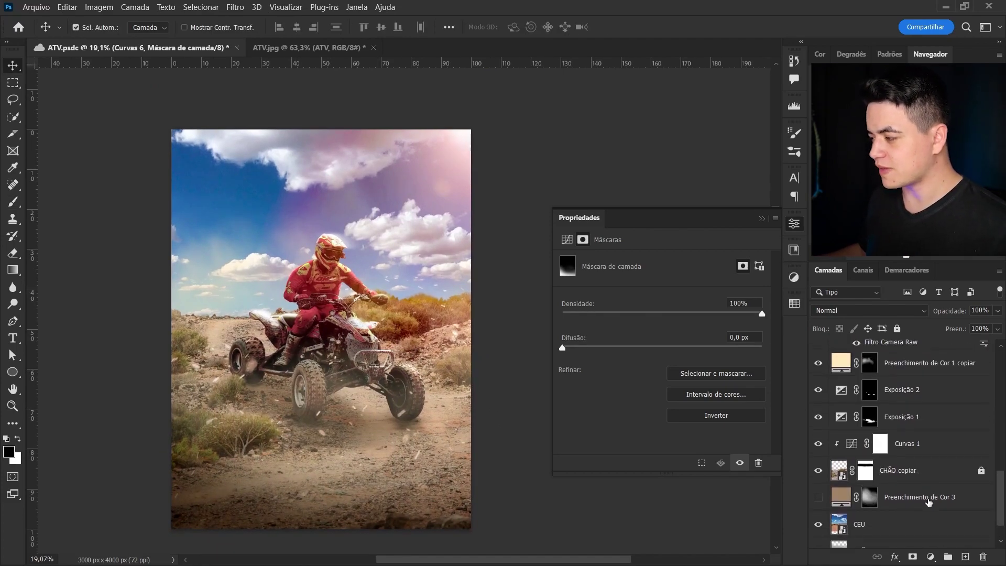
- Place CACTO.png above Preenchimento de Cor 3, positioned behind the bushes right of the rider
click(929, 503)
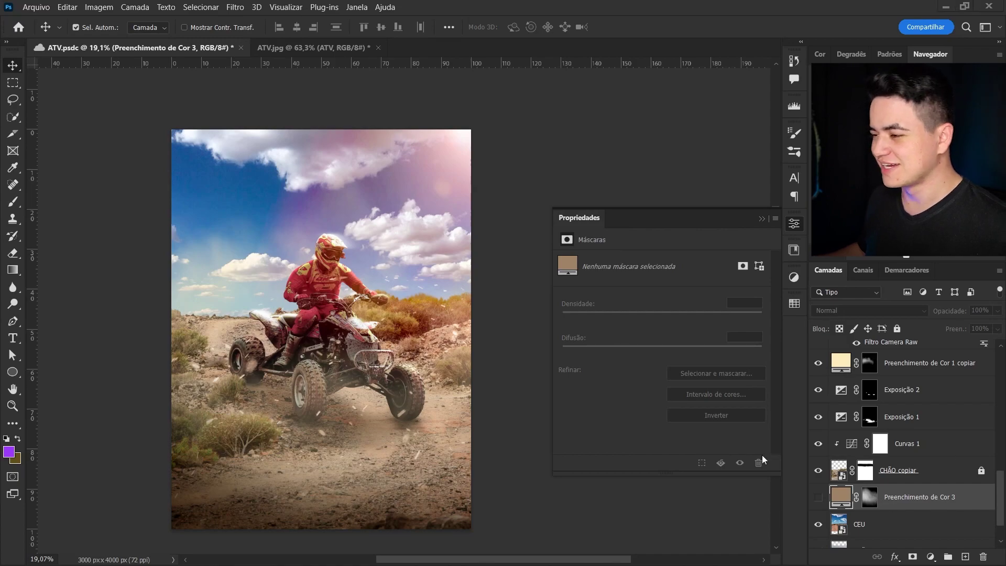
key(alt+Tab)
drag(281, 171, 346, 286)
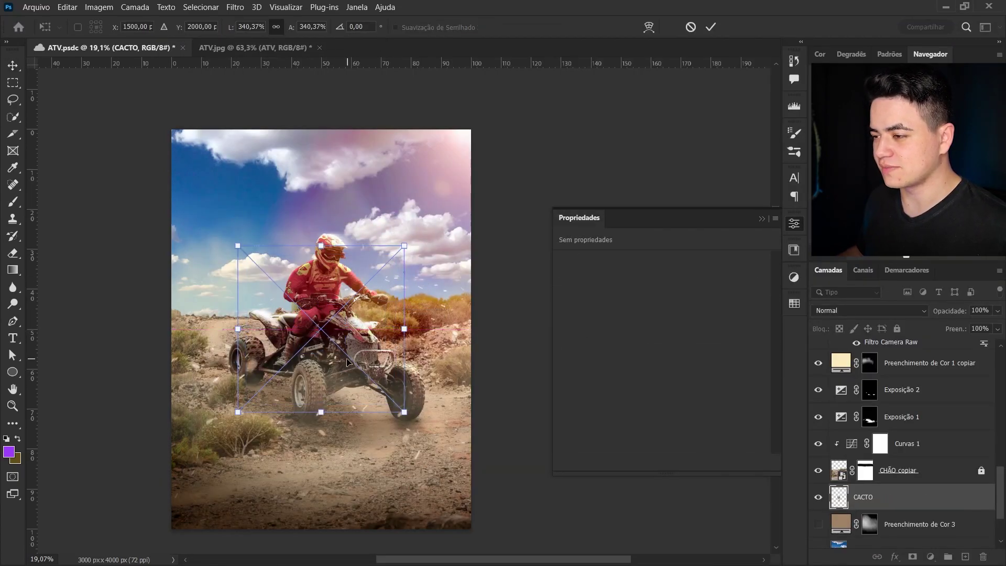
drag(347, 360, 434, 275)
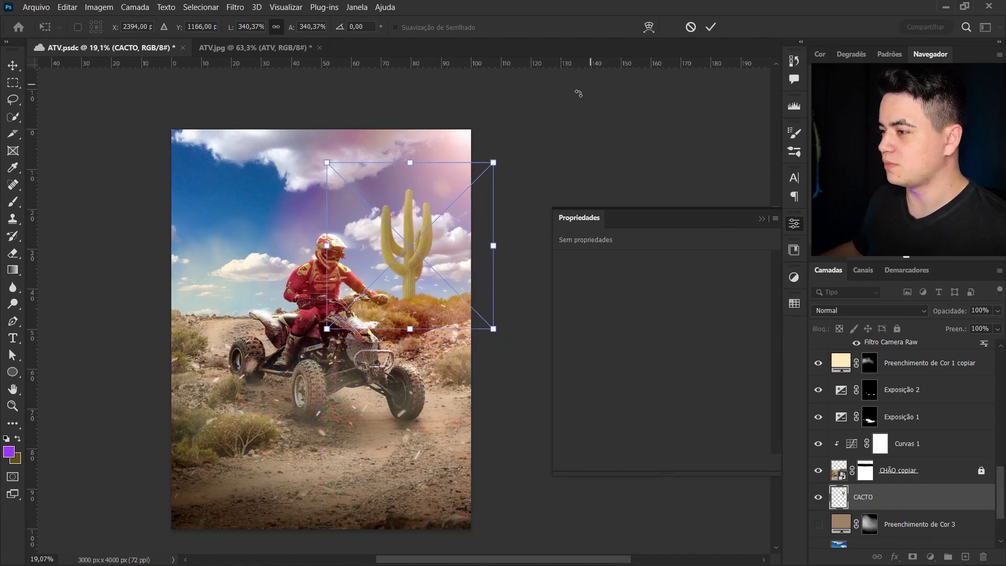
drag(451, 231, 705, 292)
click(711, 27)
- Mirror the cactus horizontally with Free Transform's Virar horizontalmente
key(z)
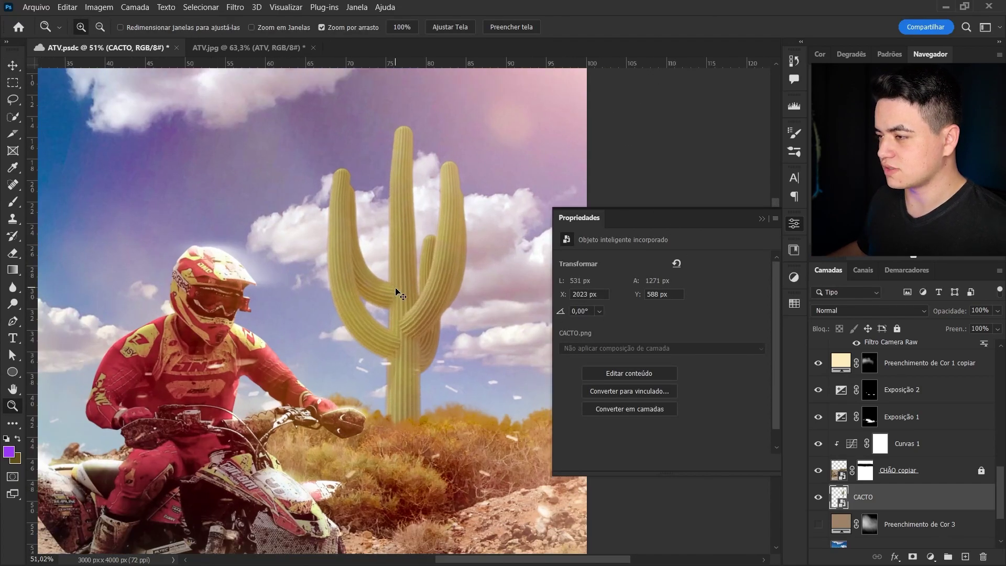
key(ctrl+t)
right_click(397, 293)
click(441, 531)
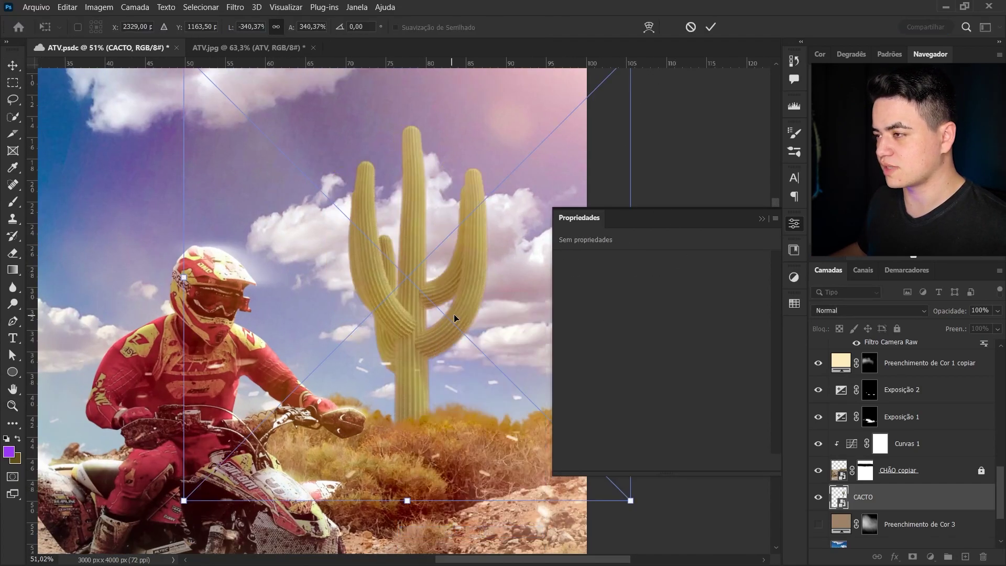
- Warm the cactus with a clipped Color Balance: Cyan/Red +27, Yellow/Blue -19
click(711, 28)
click(931, 557)
click(923, 439)
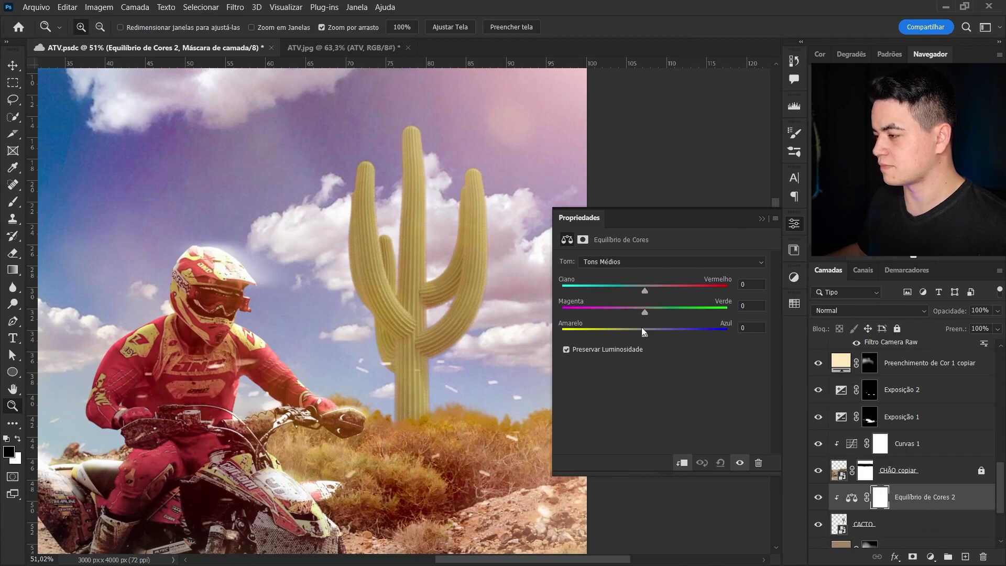
drag(643, 334, 639, 332)
click(648, 287)
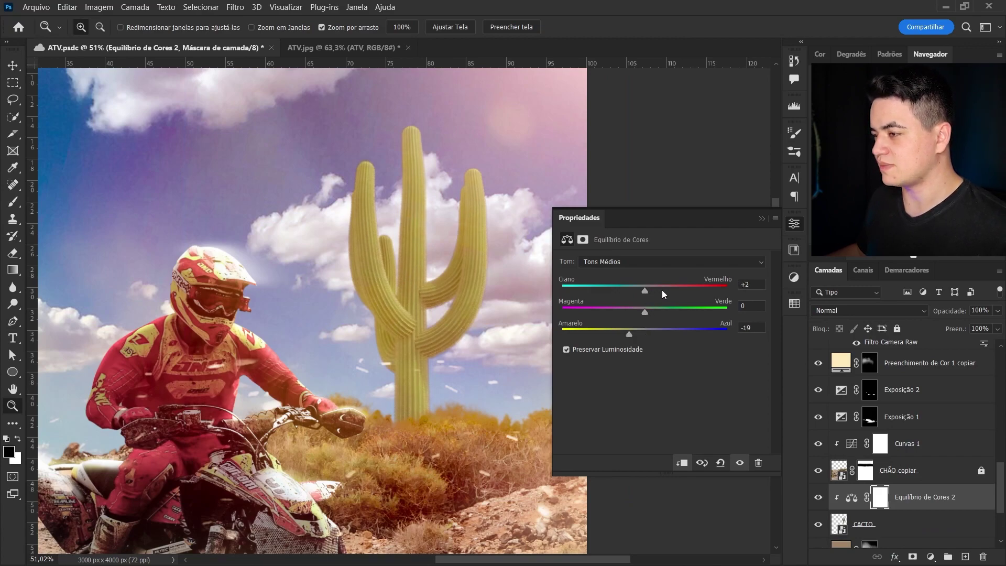
- Add a Vibrance layer clipped to CACTO at vibrance -70 and saturation -45
click(878, 521)
click(931, 557)
click(941, 421)
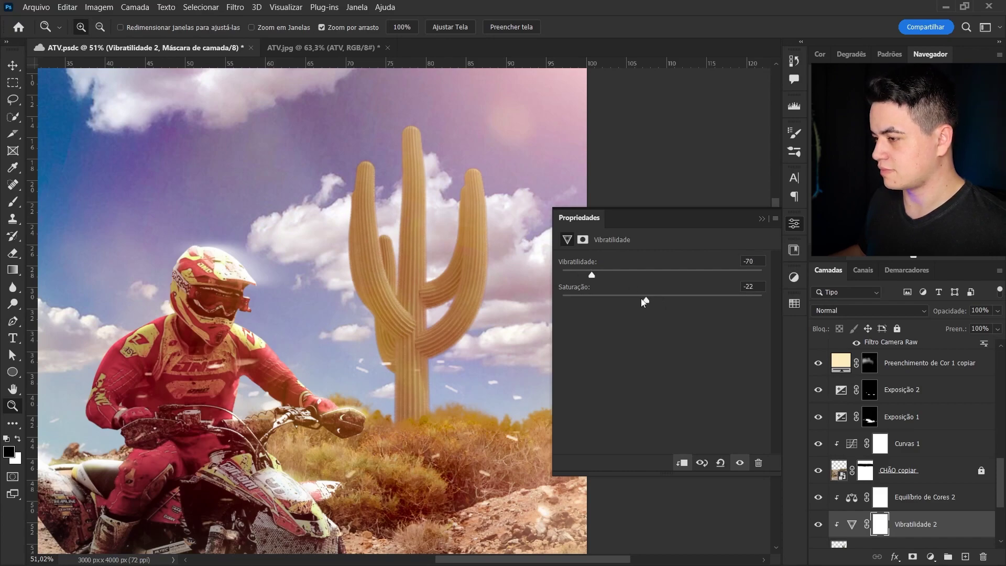
drag(445, 435, 517, 409)
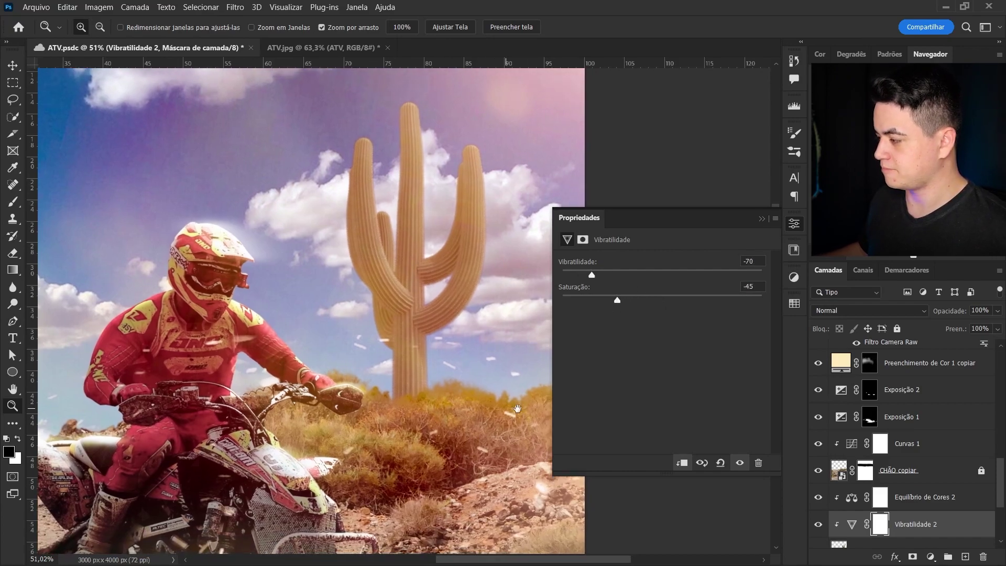
click(931, 556)
- Add Curves 7 with its top point lowered, invert its mask, and size the brush to about 219 px
click(923, 391)
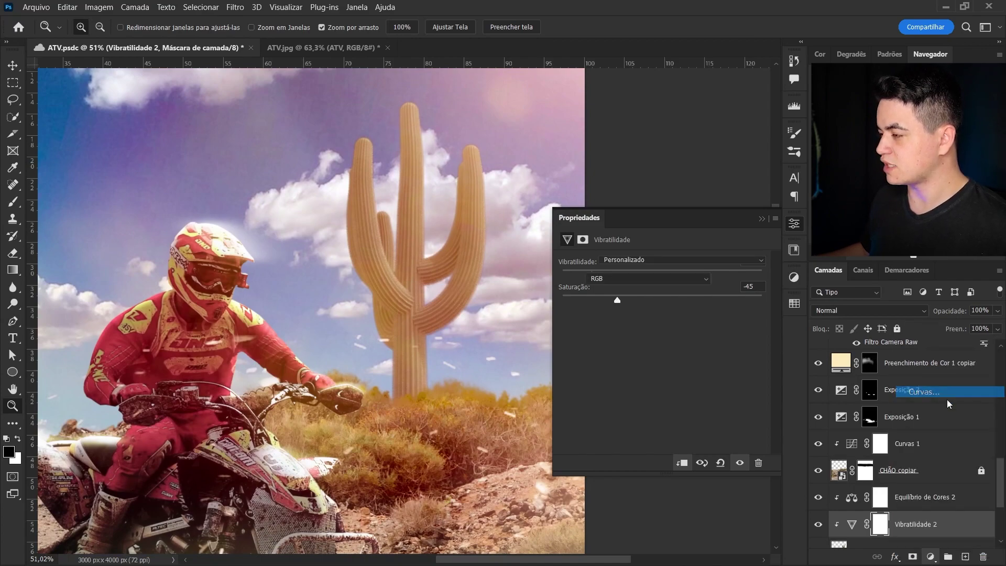
drag(756, 293, 756, 360)
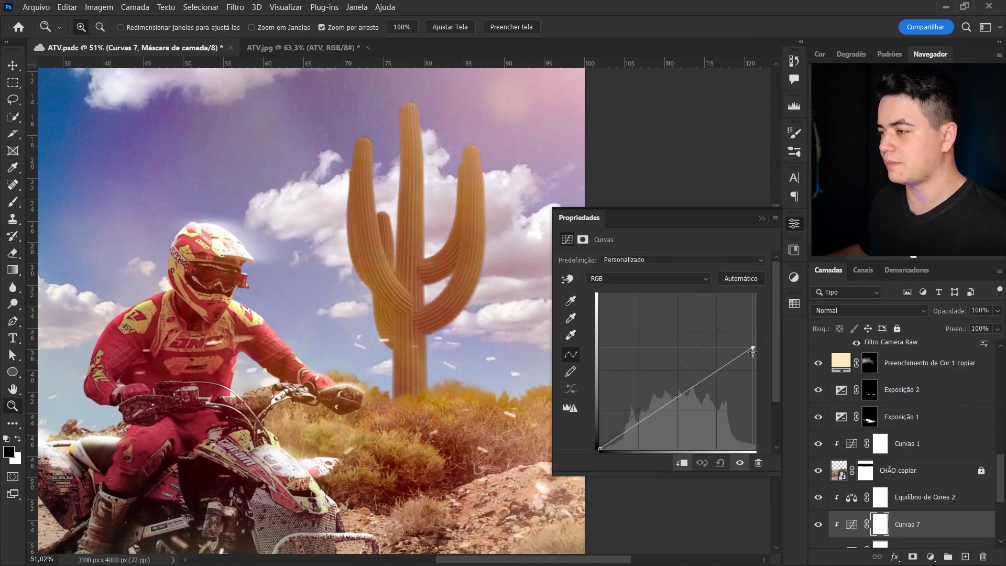
key(ctrl+i)
drag(449, 338, 503, 337)
key(b)
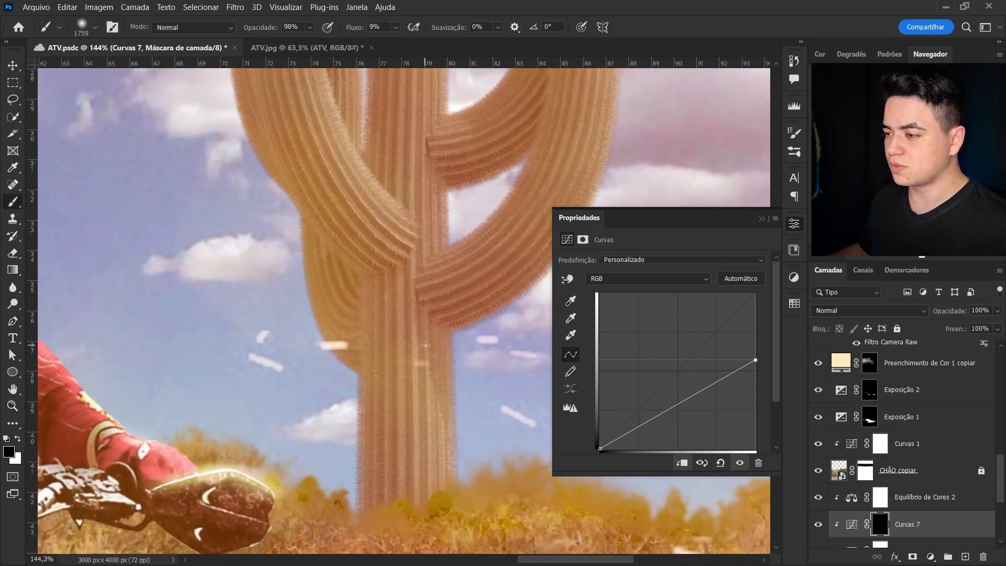
scroll(367, 341, down, 2)
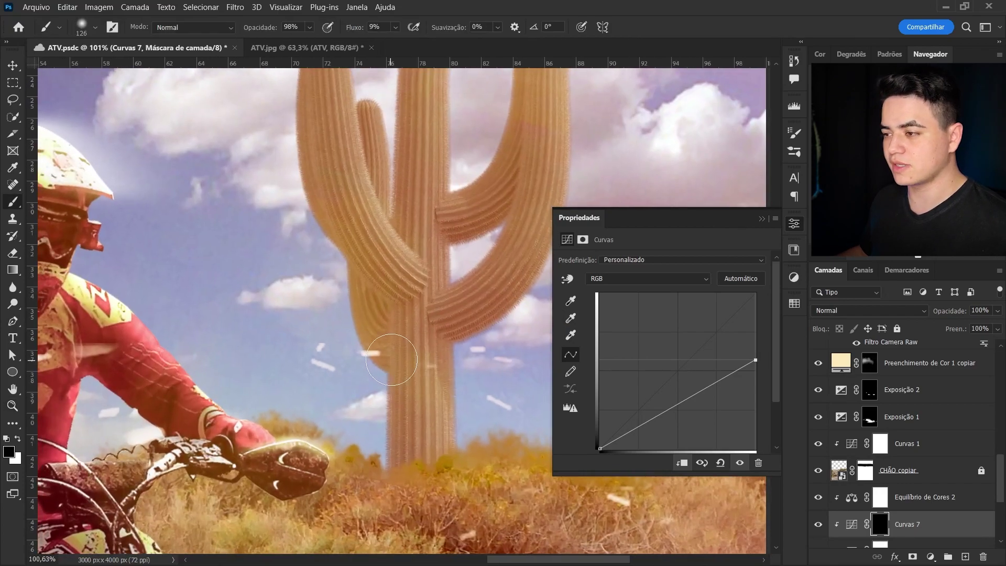
drag(414, 337, 384, 336)
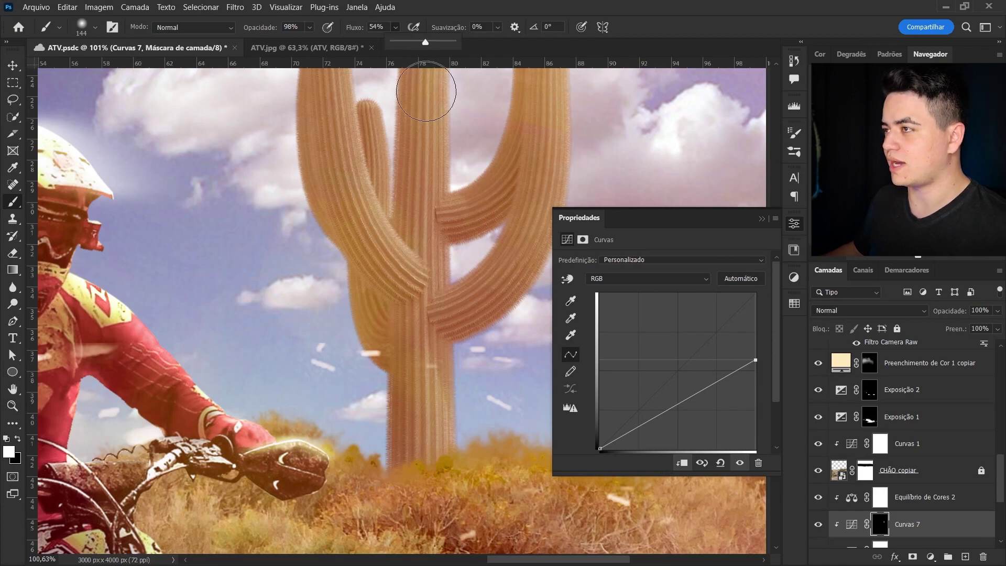
drag(380, 399, 401, 398)
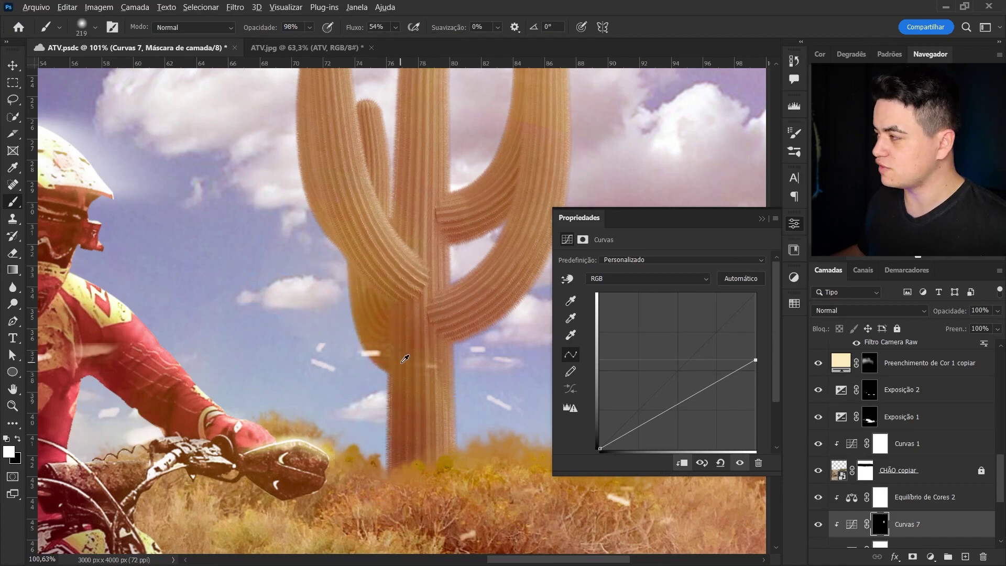
- Paint the Curves 7 mask along the left edges of the cactus arms and tips
drag(415, 310, 408, 363)
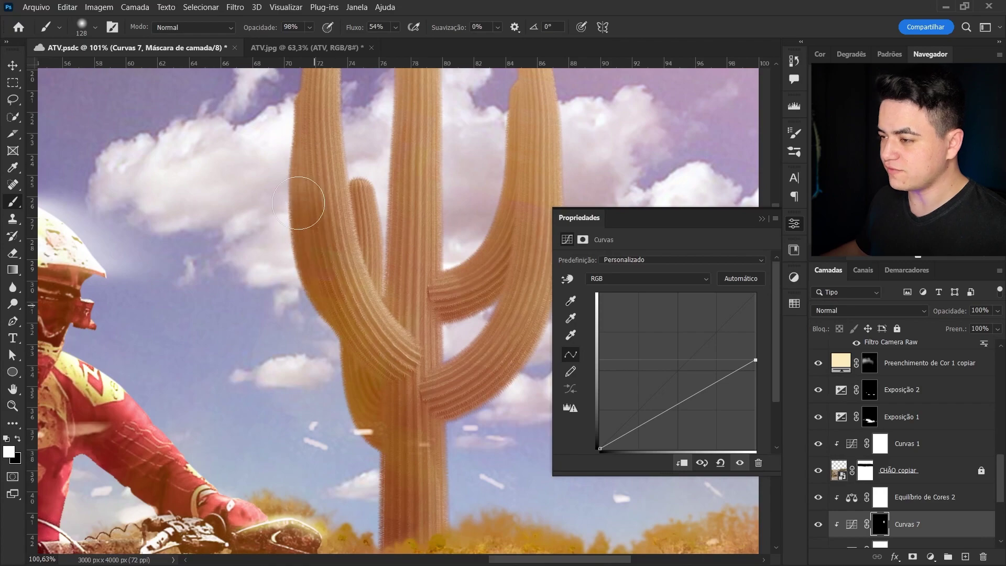
mouse_move(335, 325)
mouse_down()
mouse_move(374, 364)
mouse_move(406, 455)
mouse_up()
drag(341, 236, 357, 136)
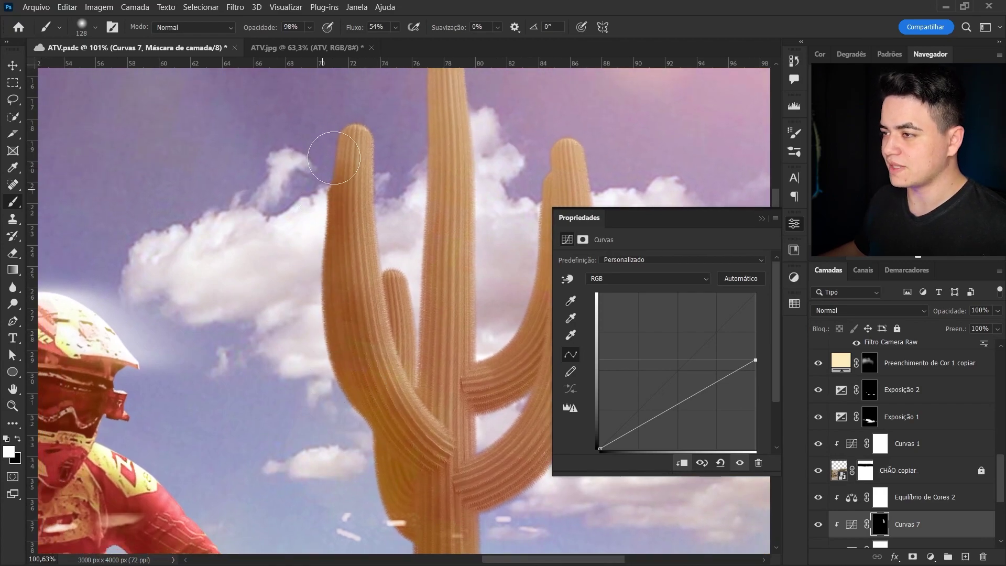
drag(399, 201, 376, 247)
drag(420, 105, 419, 346)
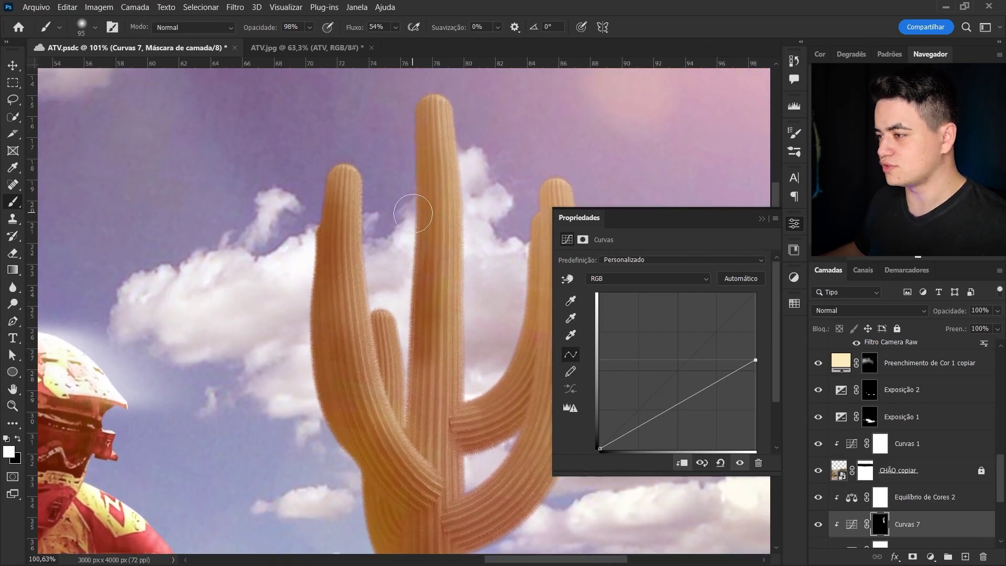
drag(434, 396, 355, 291)
- Smooth Curves 7 into an arc with lifted shadows, then stamp all visible into Camada 1
key(z)
drag(555, 296, 502, 297)
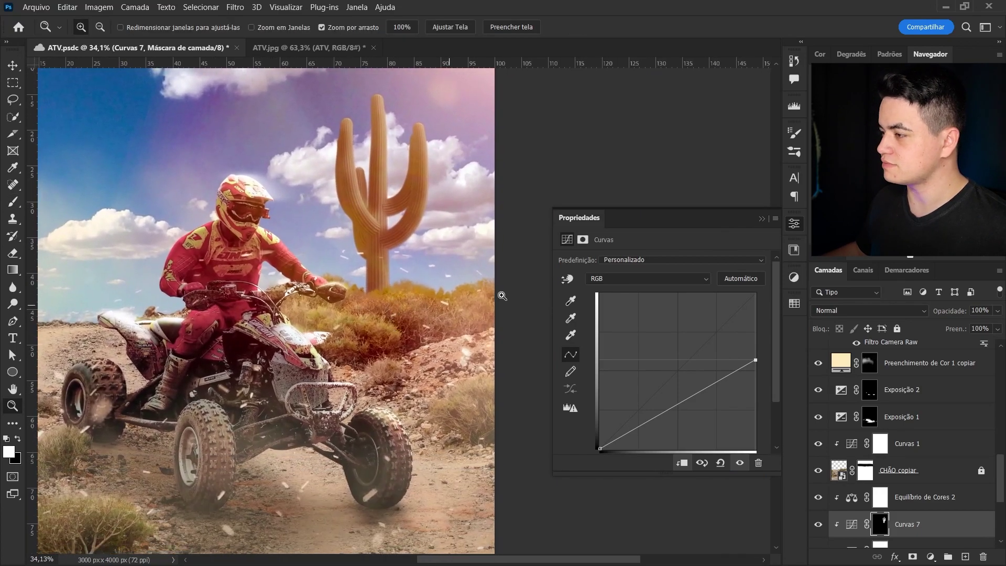
drag(682, 406, 699, 369)
mouse_move(601, 448)
mouse_down()
mouse_move(596, 390)
mouse_move(600, 429)
mouse_up()
scroll(472, 315, down, 3)
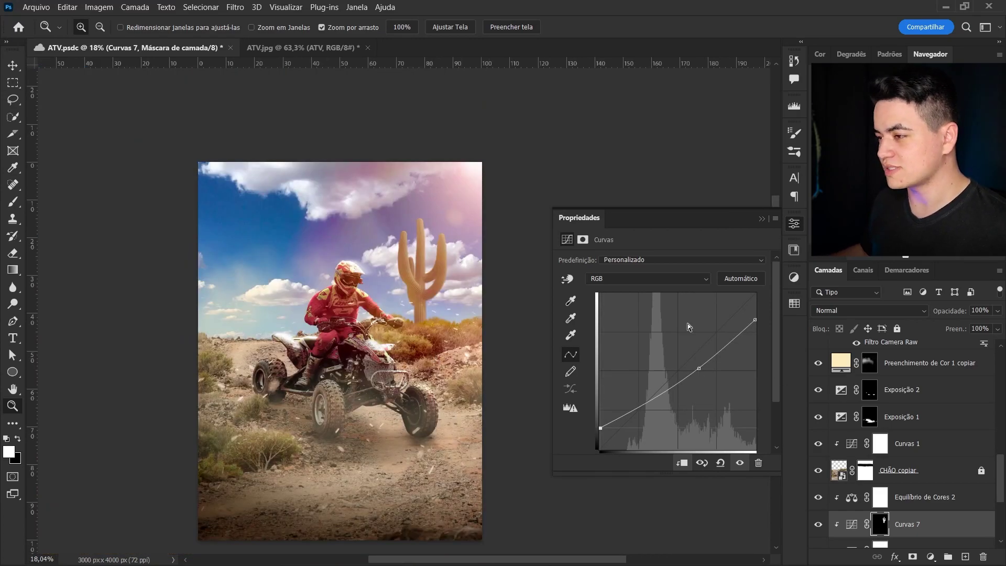
key(ctrl+alt+shift+e)
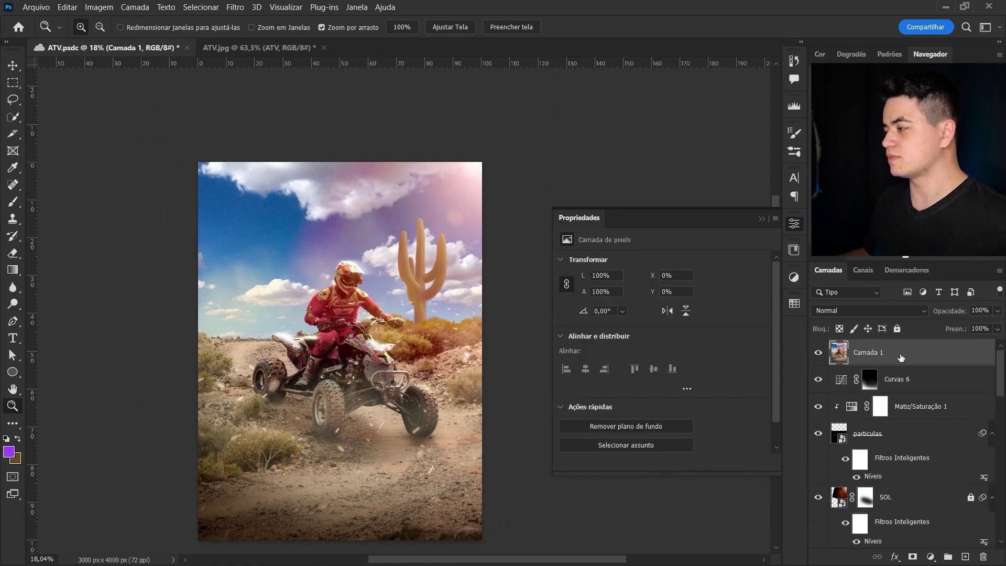
- Convert the merged Camada 1 layer to a smart object for Camera Raw filtering
right_click(901, 355)
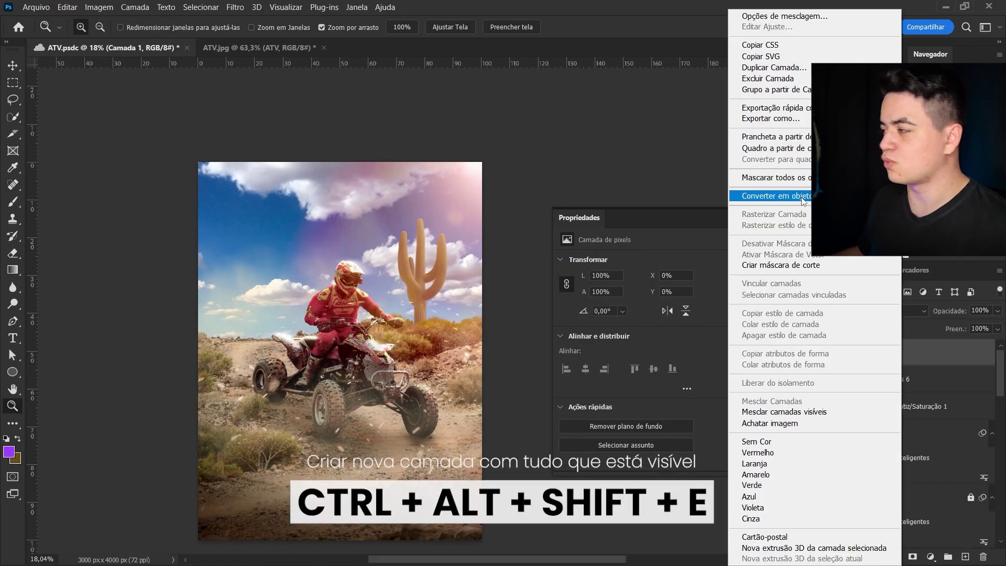
click(802, 200)
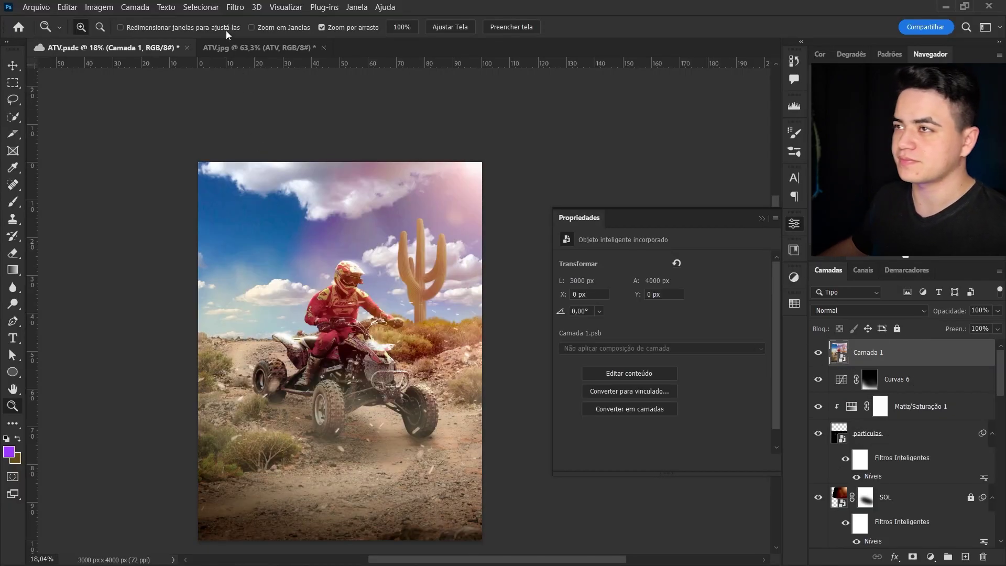
click(235, 7)
click(272, 88)
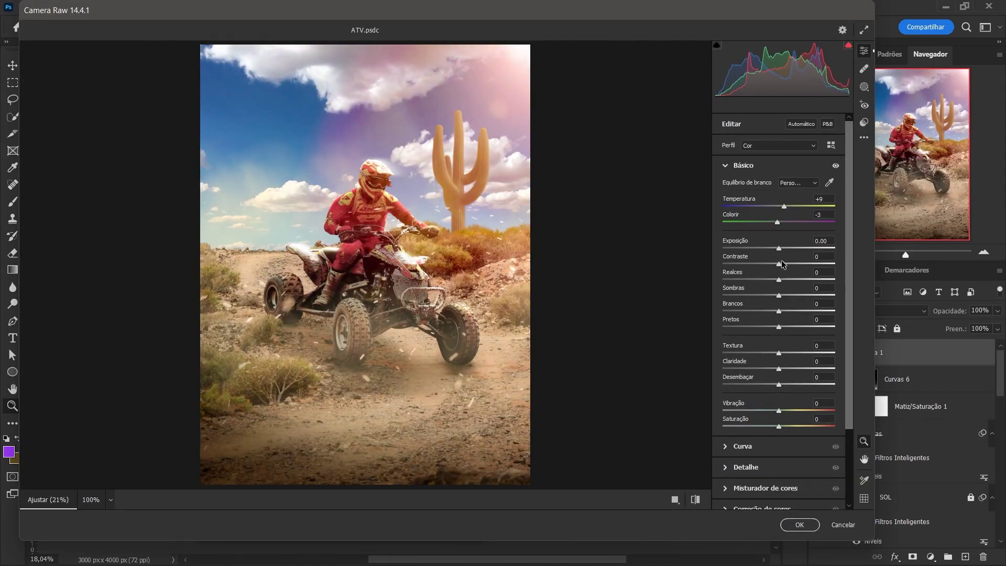
- Apply Camera Raw: Temperature -6, Contrast +28, Shadows +27, Whites +13, Blacks +7, Vibrance +5
drag(780, 295, 775, 295)
drag(779, 311, 786, 311)
drag(779, 326, 791, 327)
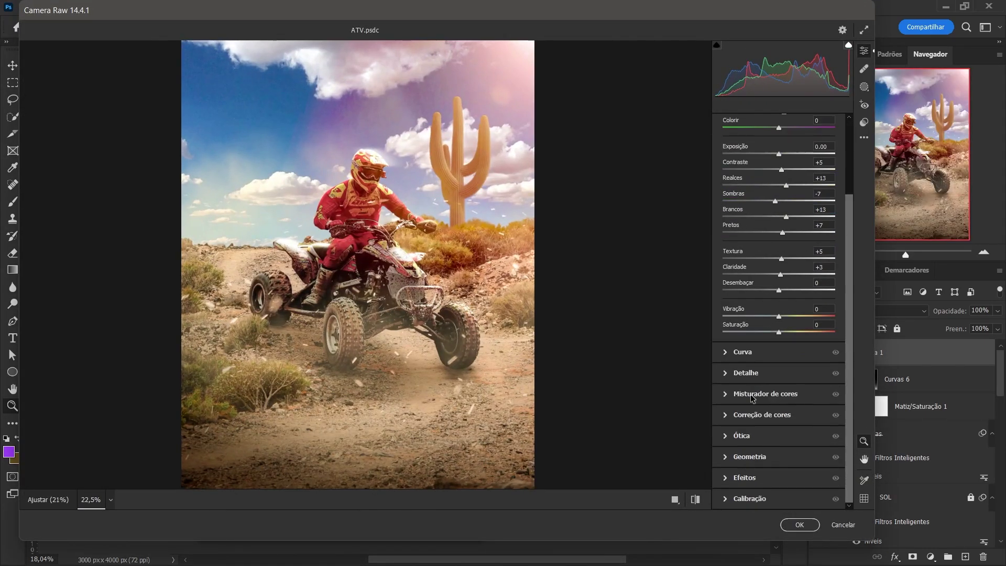
click(765, 208)
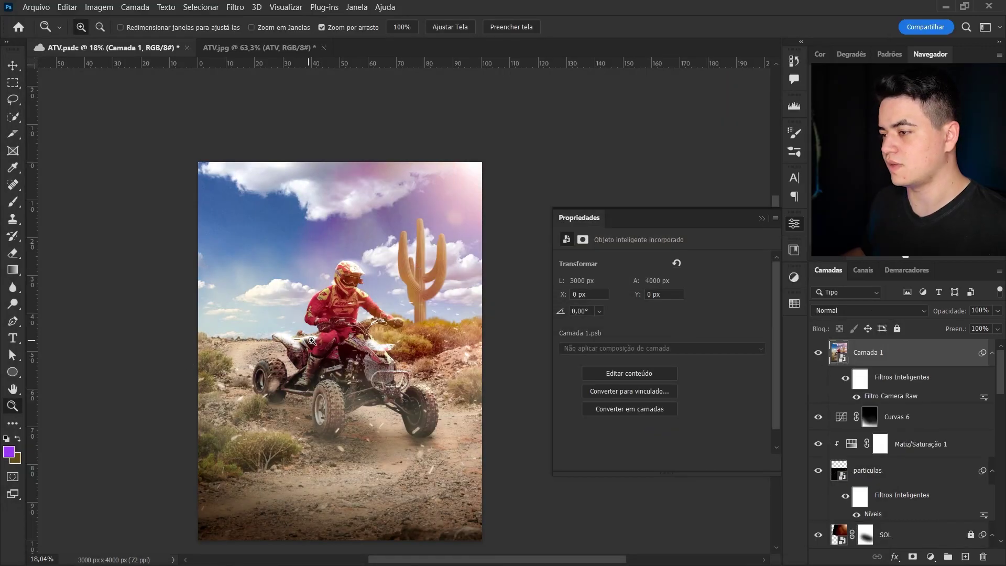
drag(312, 341, 320, 334)
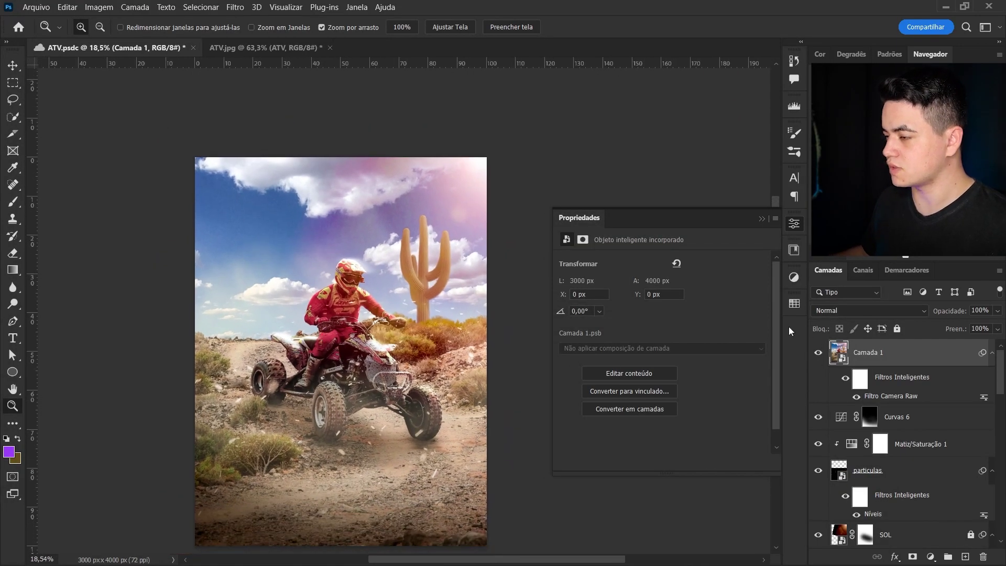
- Create a white Mighty Brush 'OFF ROAD' title, enlarged, moved into the sky and tilted slightly
key(t)
click(339, 334)
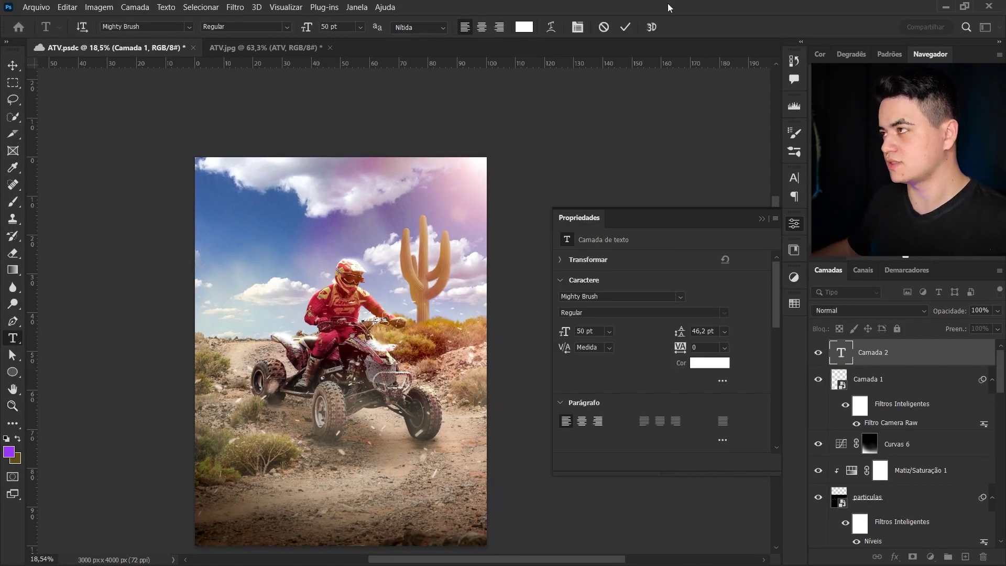
click(625, 32)
key(ctrl+t)
drag(412, 340, 478, 371)
drag(450, 330, 424, 262)
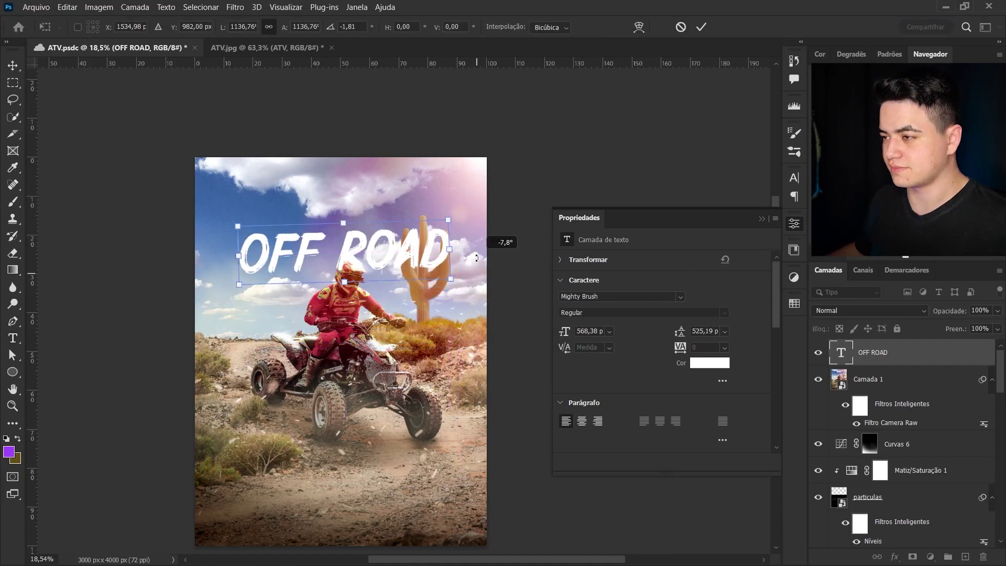
drag(487, 275, 486, 257)
click(701, 26)
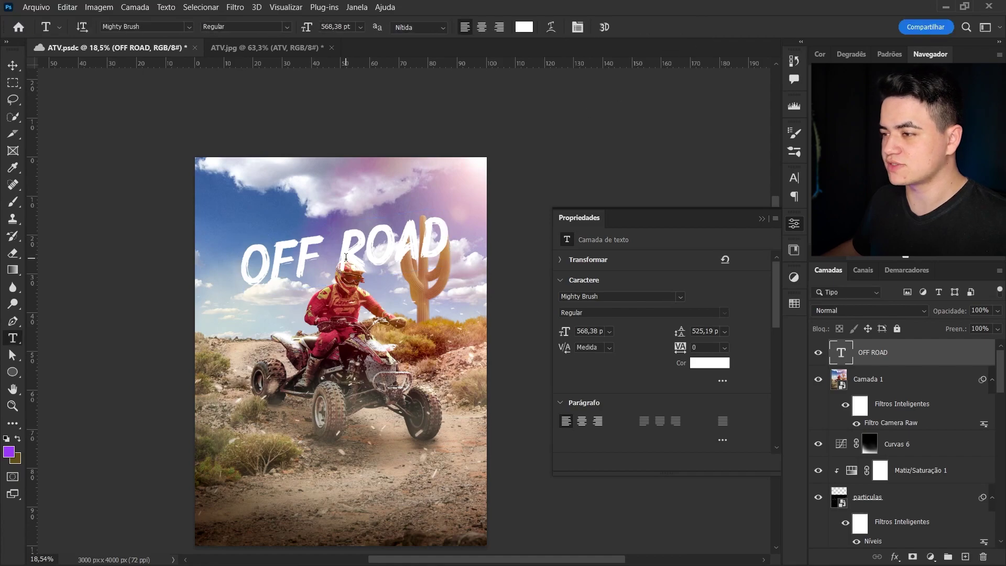
- Trim the title to 'OFF' and enlarge it at the upper left of the sky
key(BackSpace)
key(ctrl+Return)
key(ctrl+t)
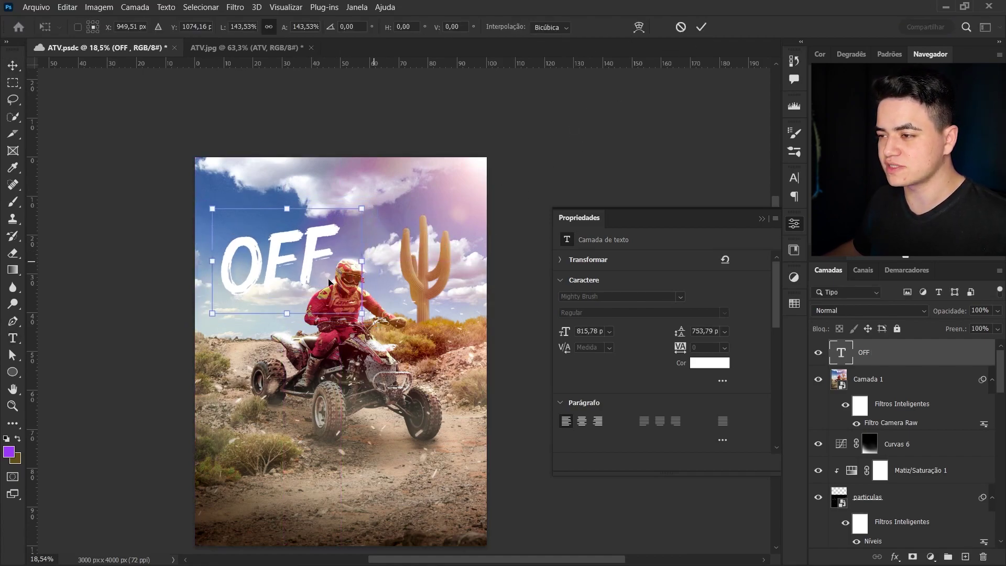
mouse_move(356, 262)
mouse_down()
mouse_move(369, 253)
mouse_move(425, 340)
mouse_up()
key(Return)
scroll(521, 212, up, 3)
- Duplicate OFF, retype the copy as 'ROAD', and shrink it slightly over the rider
key(v)
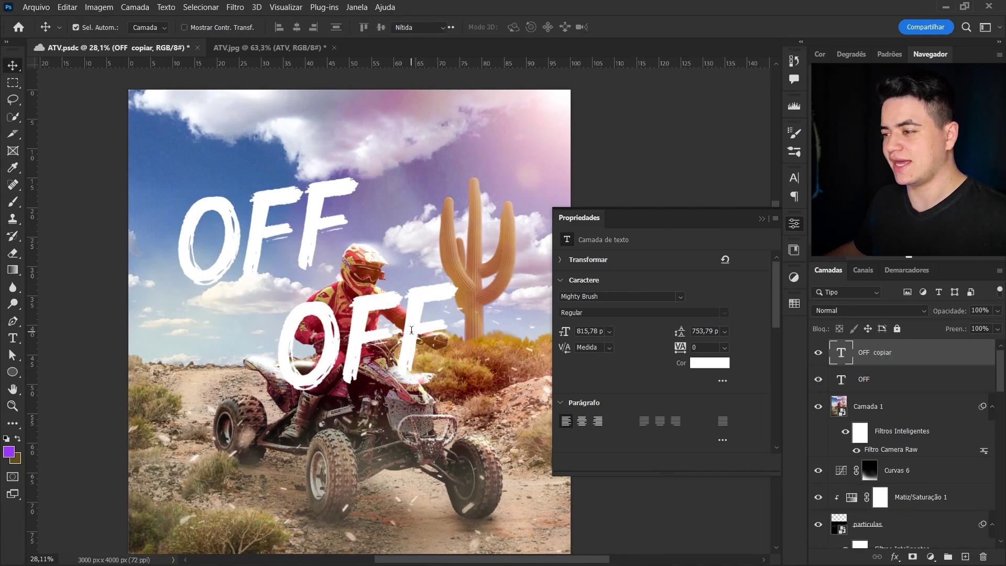
key(t)
double_click(411, 330)
text(ROAD)
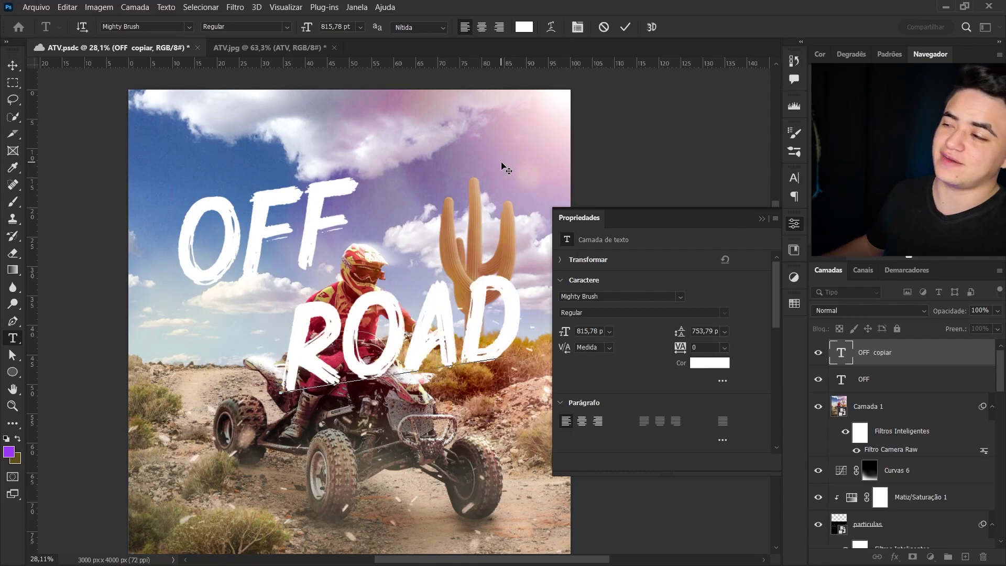
key(ctrl+Return)
key(ctrl+t)
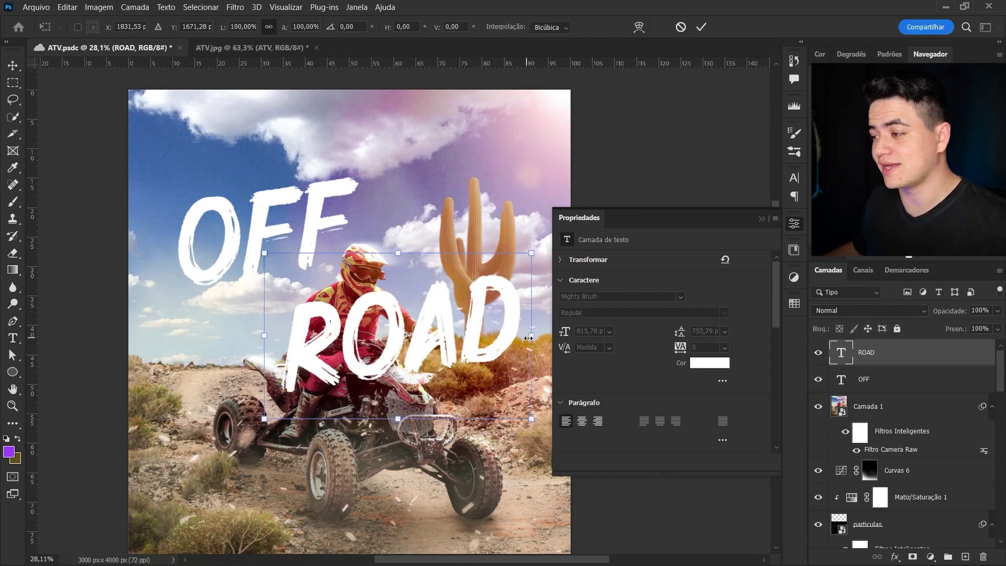
drag(528, 338, 506, 317)
key(Return)
key(z)
click(415, 363)
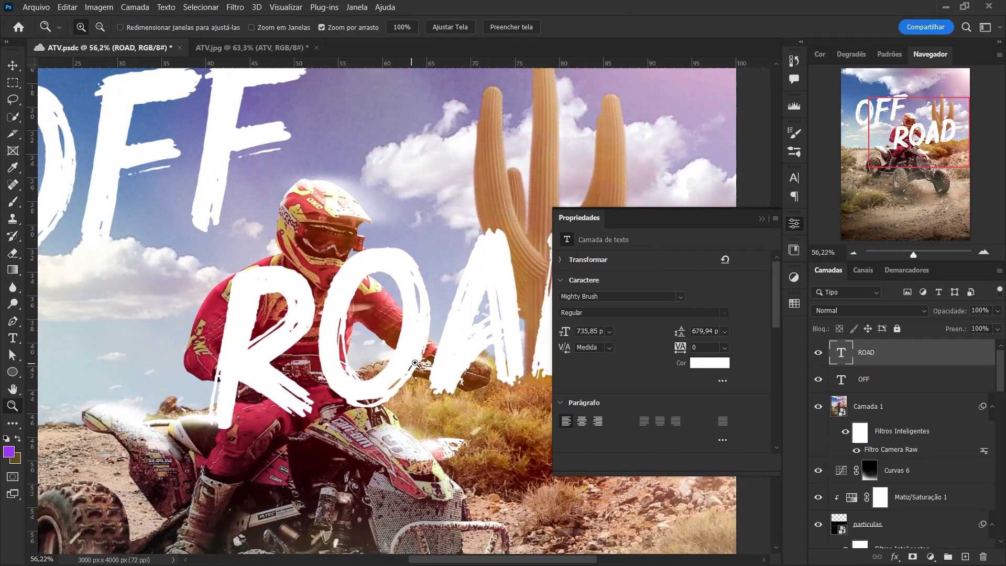
- Add a layer mask to ROAD and paint black over the rider's arm, sleeve and handlebar
drag(415, 363, 427, 332)
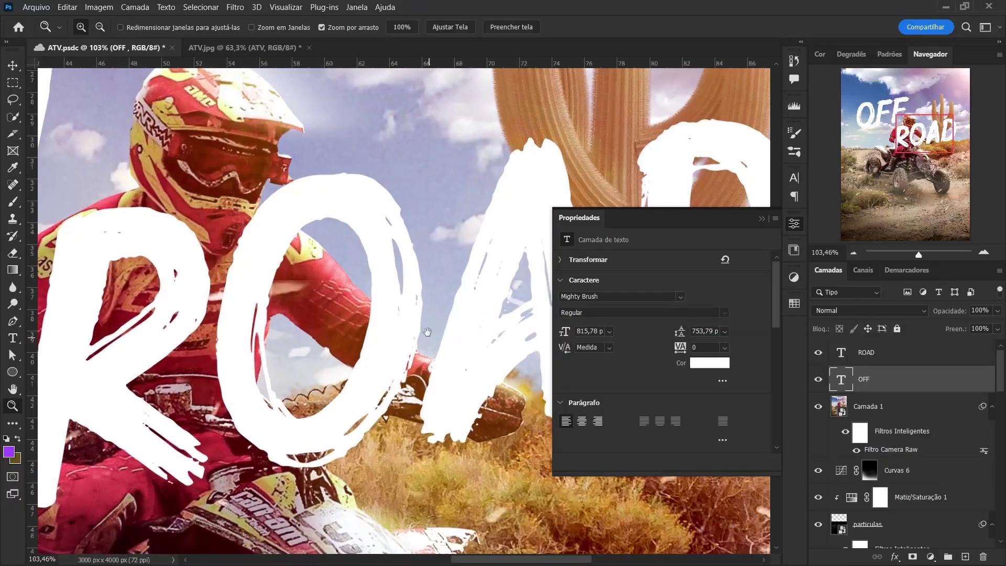
click(866, 352)
click(913, 556)
key(b)
scroll(268, 268, up, 3)
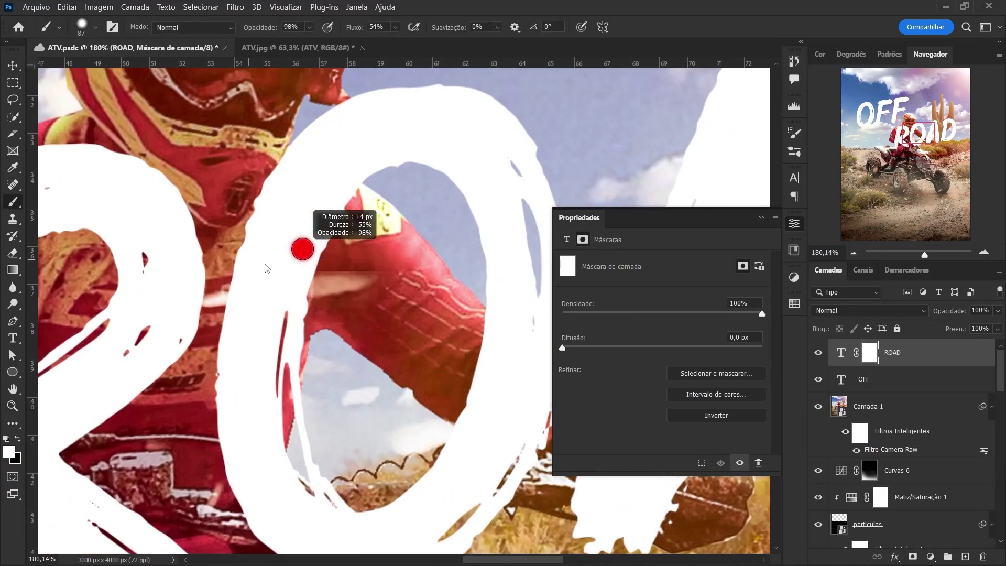
key(x)
mouse_move(314, 183)
mouse_down()
mouse_move(247, 367)
mouse_move(236, 461)
mouse_move(294, 519)
mouse_up()
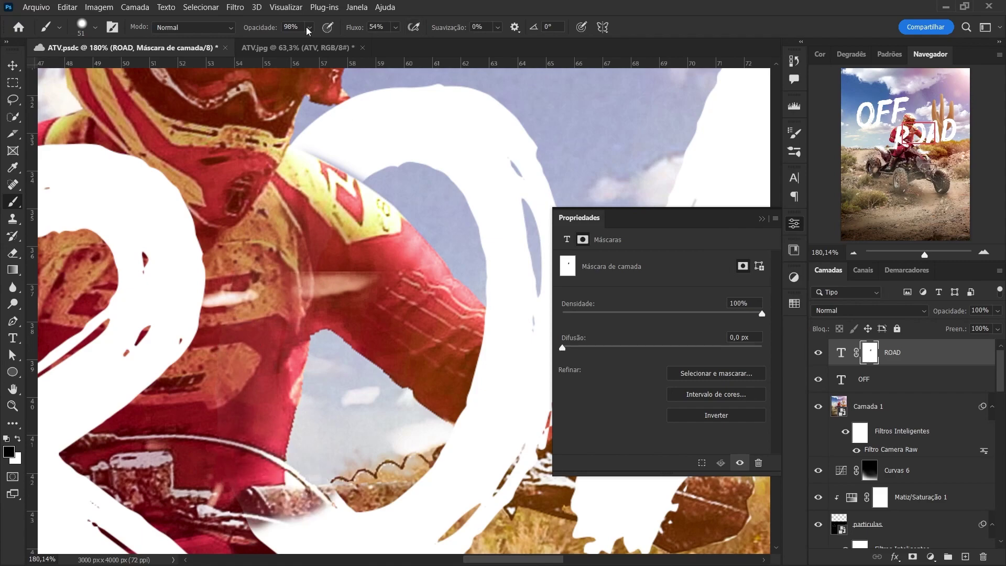
drag(308, 29, 336, 43)
drag(325, 236, 343, 105)
drag(315, 377, 467, 429)
- Zoom out to check the whole ROAD title and set the mask brush to white
key(x)
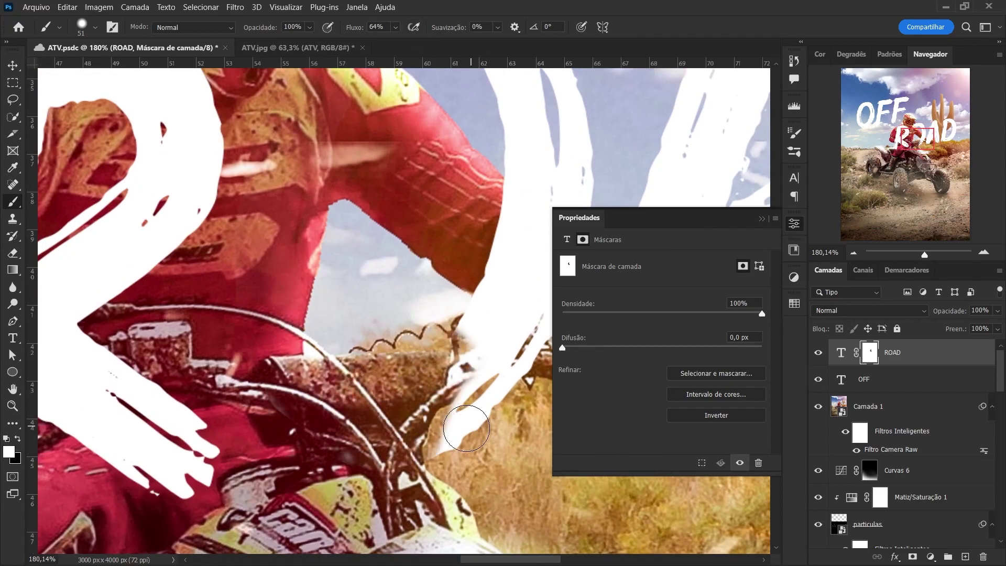
scroll(467, 428, down, 3)
key(x)
key(z)
alt+click(472, 343)
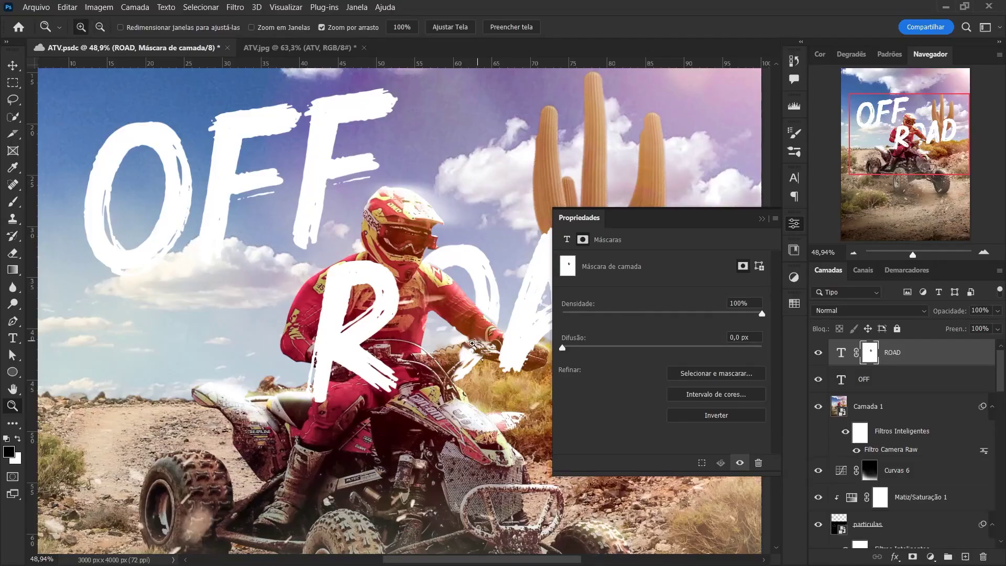
scroll(473, 343, up, 5)
key(b)
key(x)
scroll(447, 369, down, 1)
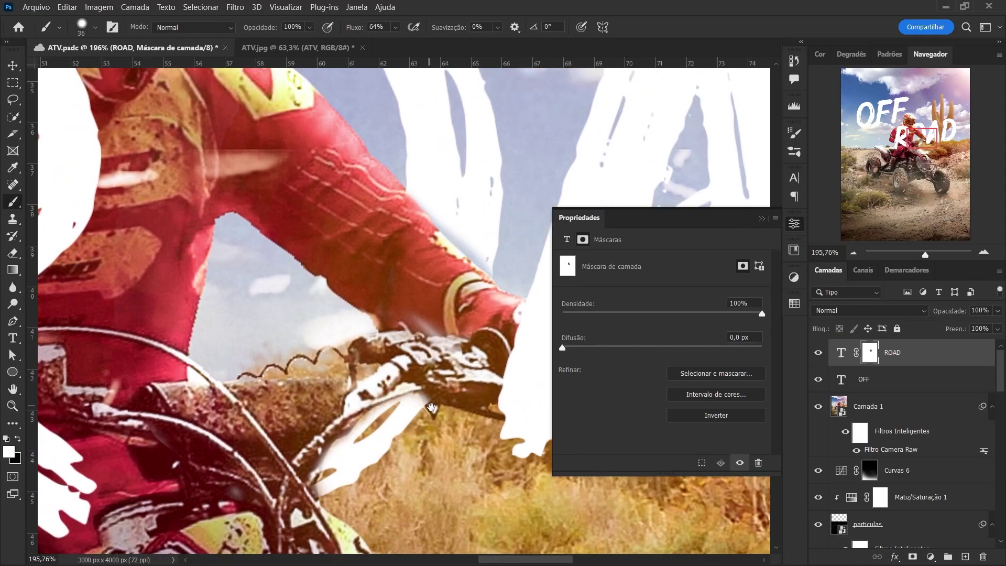
key(bracketleft)
- Refine ROAD's mask edge along the rider's glove and sleeve with a smaller brush
drag(430, 263, 393, 179)
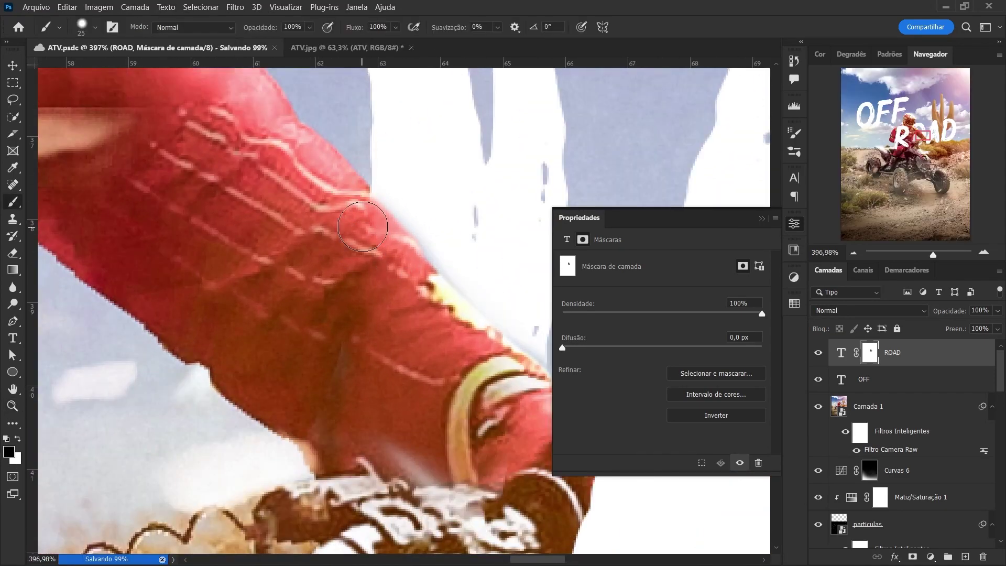
key(bracketleft)
scroll(438, 269, up, 3)
drag(438, 269, 410, 201)
scroll(411, 201, down, 3)
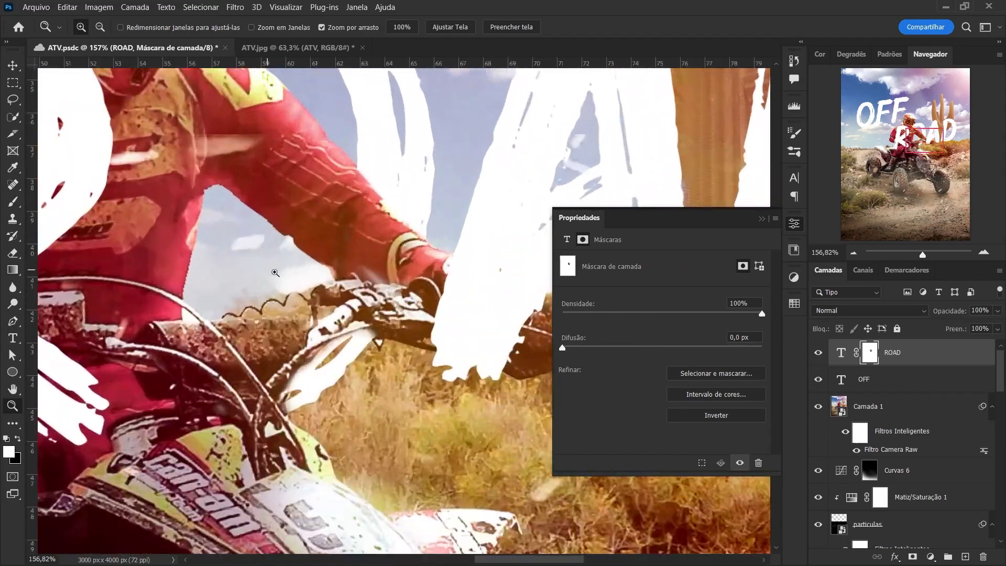
key(bracketleft)
key(bracketleft)
scroll(349, 332, down, 3)
scroll(348, 332, down, 3)
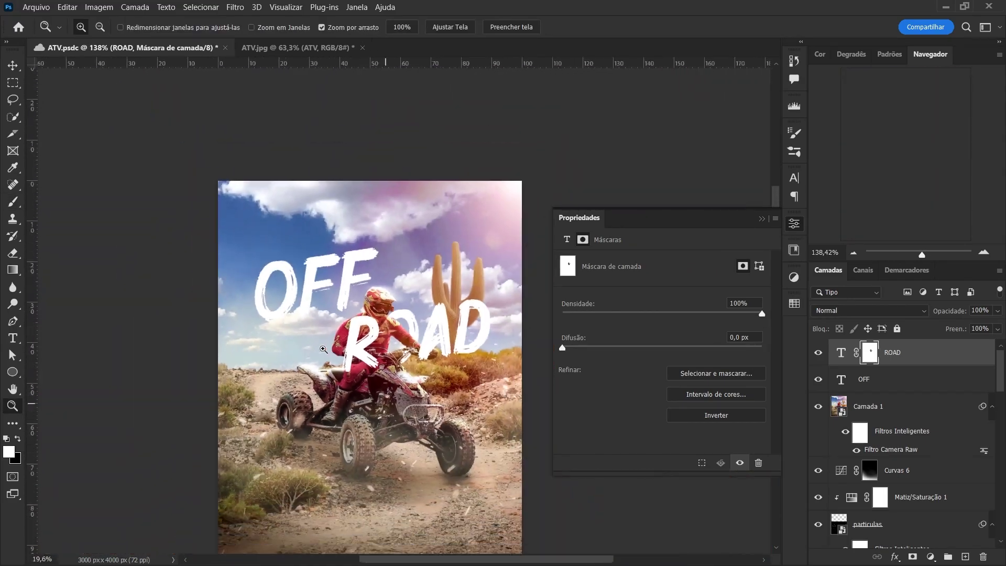
scroll(269, 205, up, 7)
key(bracketright)
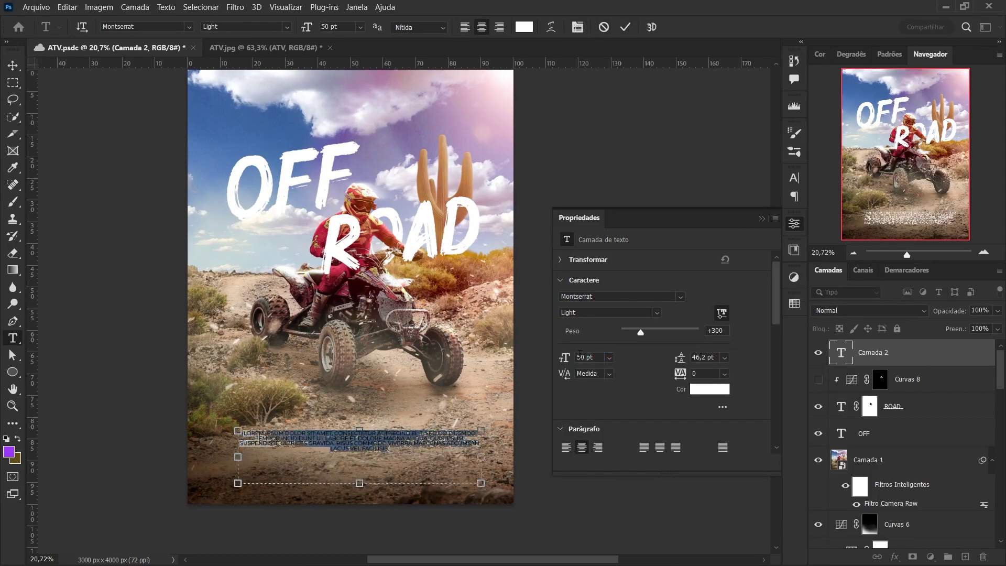
- Set the bottom Lorem ipsum paragraph to Montserrat Regular at 74 pt and commit it
click(794, 177)
drag(649, 212, 631, 186)
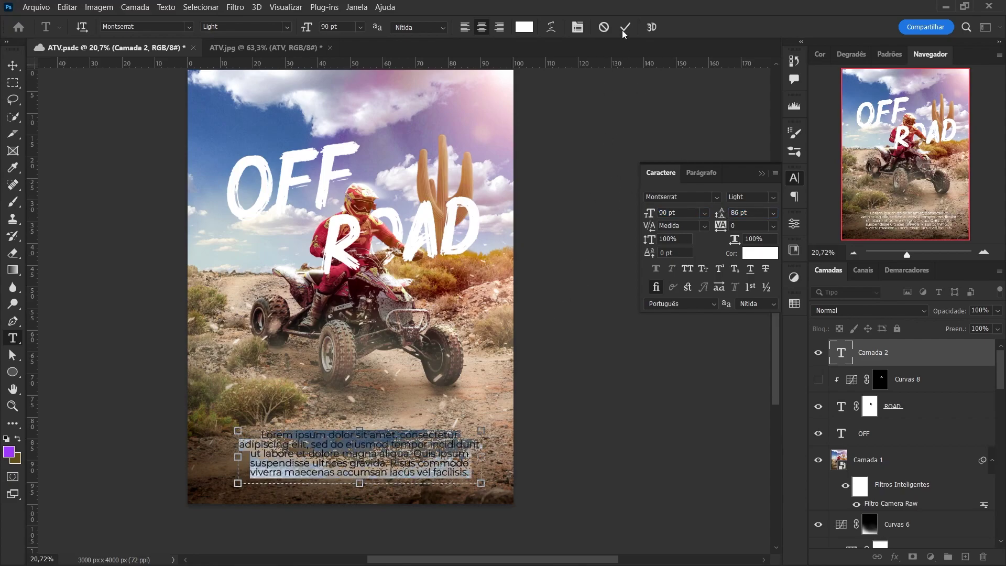
click(626, 27)
click(773, 196)
click(745, 231)
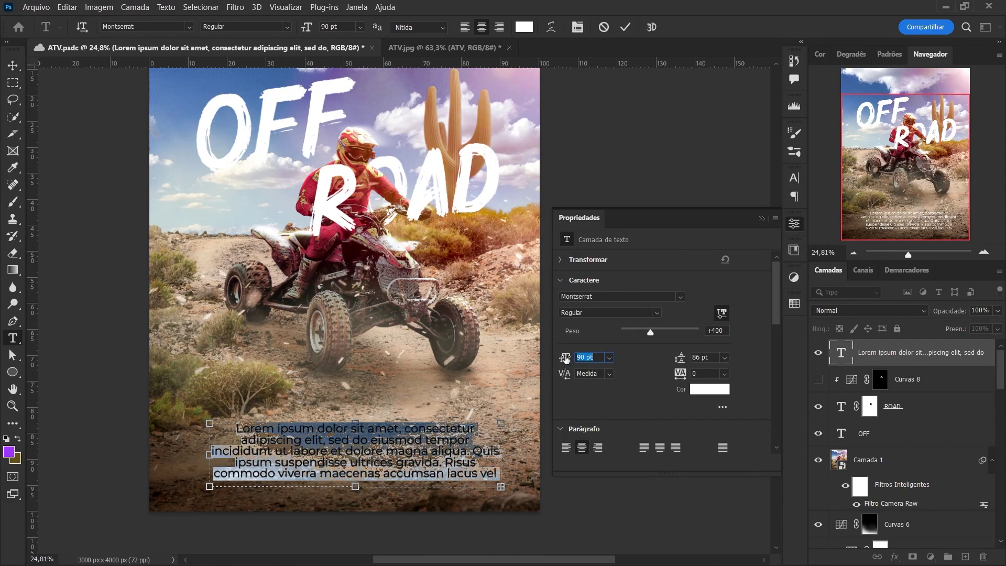
drag(565, 358, 559, 357)
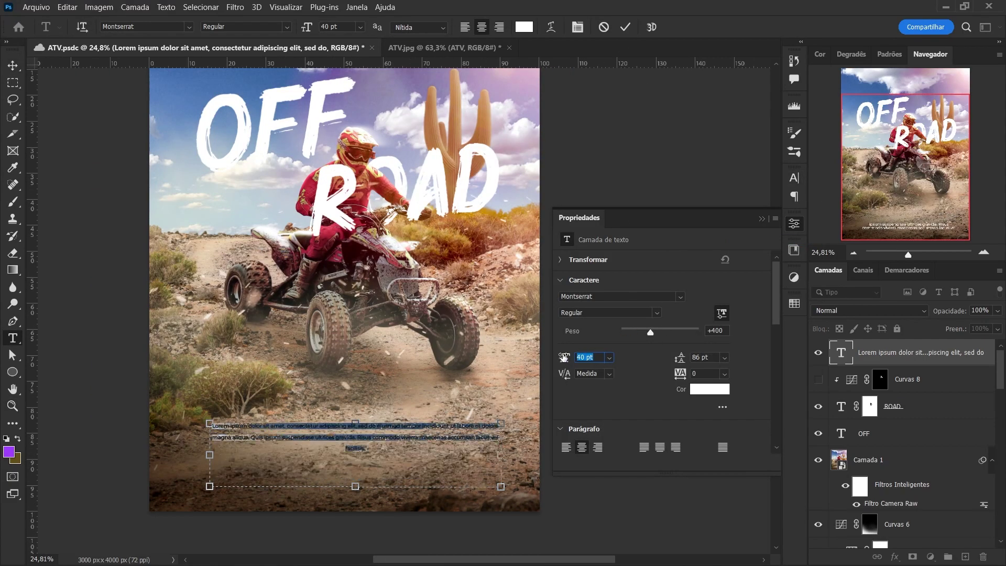
click(625, 27)
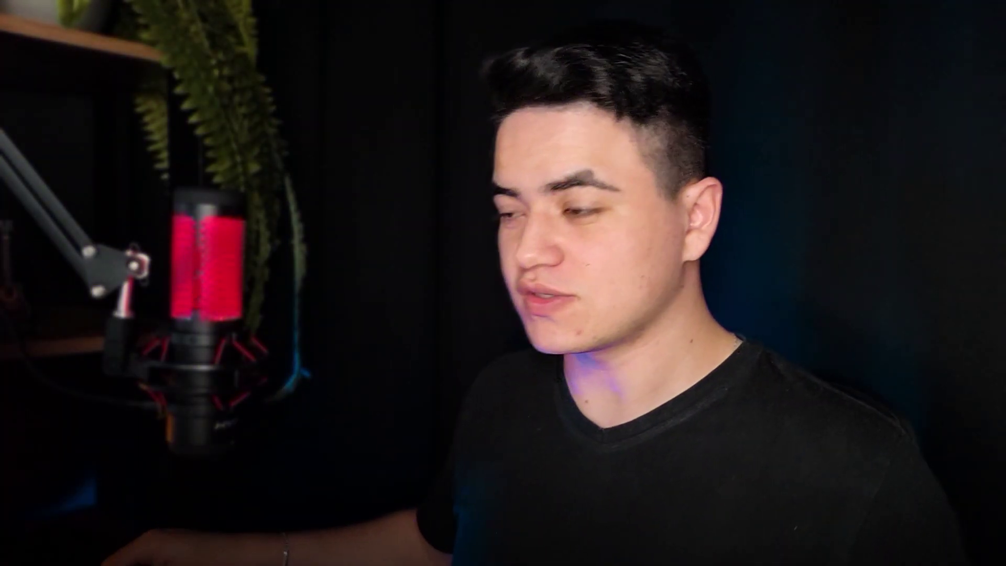